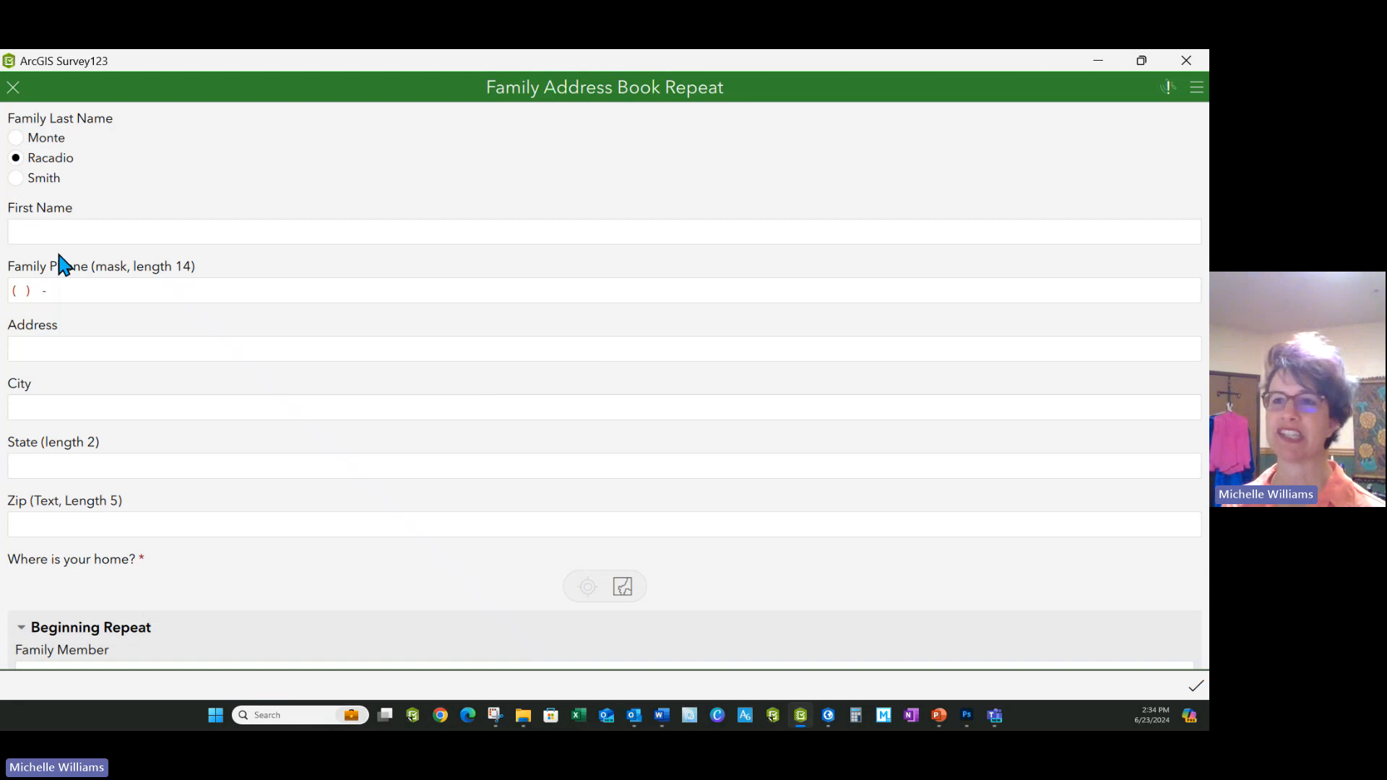
Place the home location point on the map for "Where is your home?" and check the grid values at the form's end
scroll(176, 527, "down", 5)
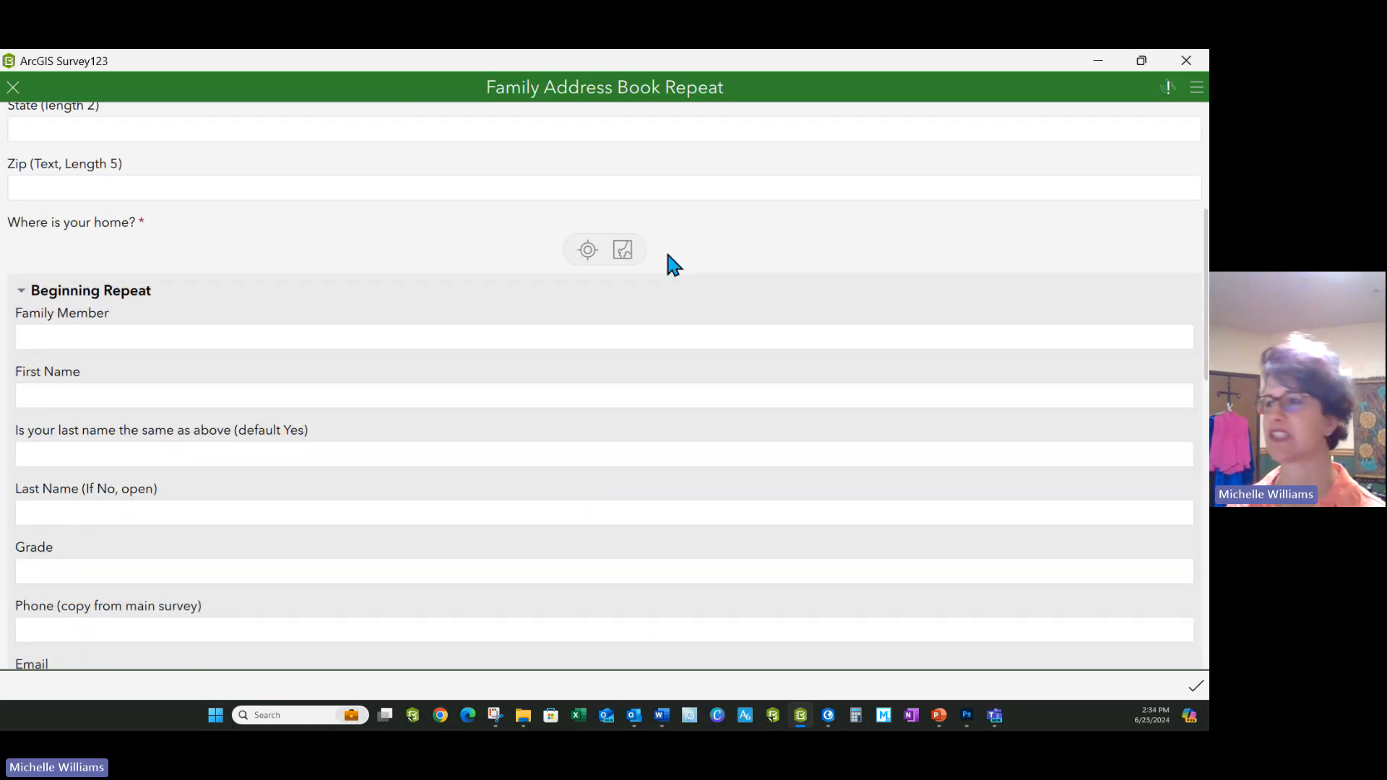
left_click(623, 250)
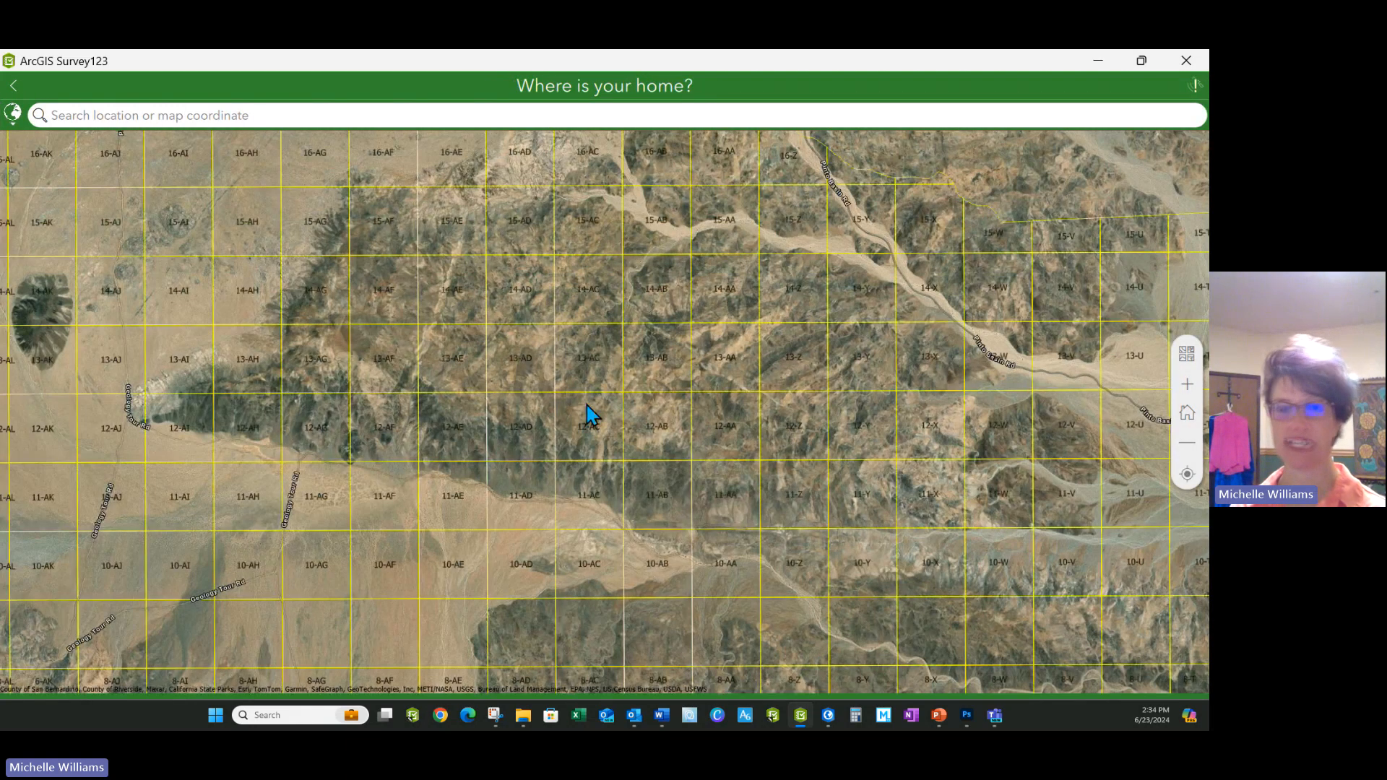
left_click(734, 380)
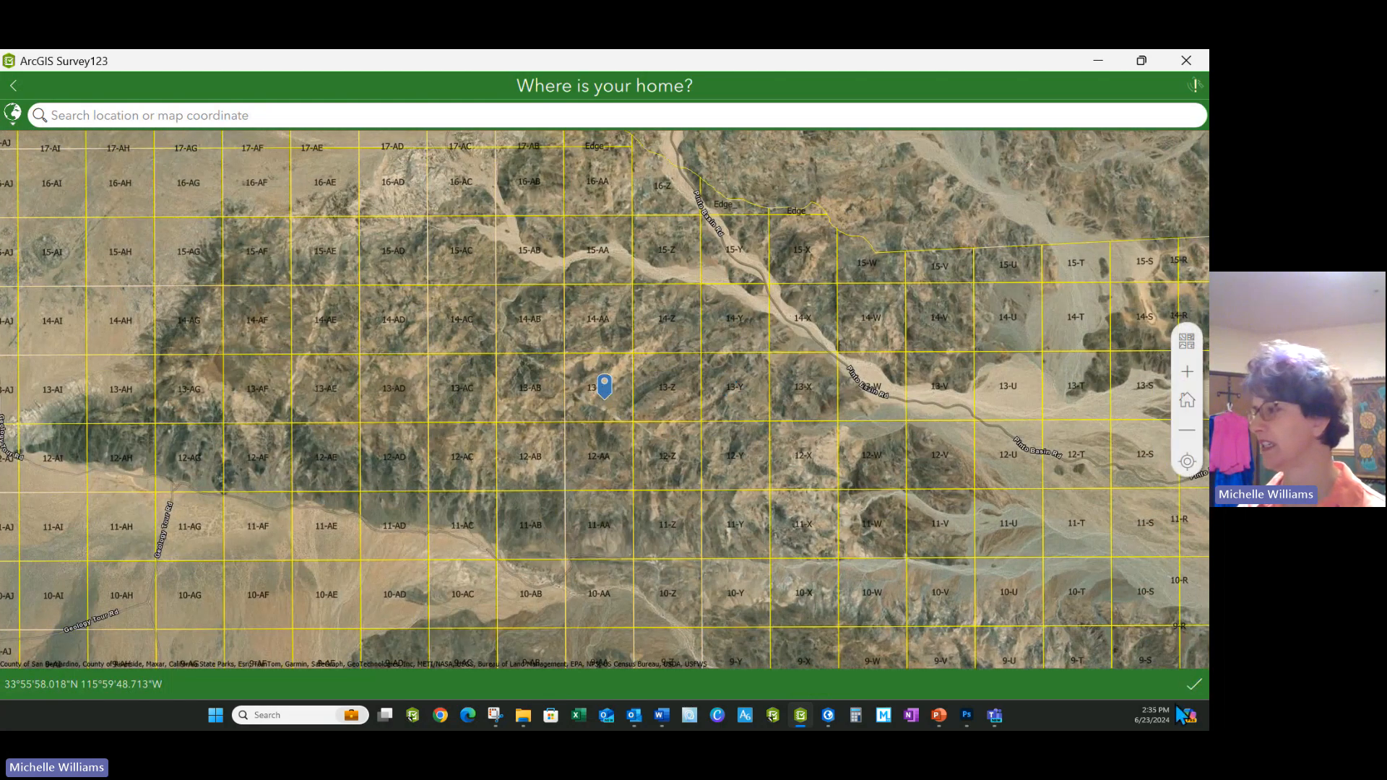
left_click(1195, 690)
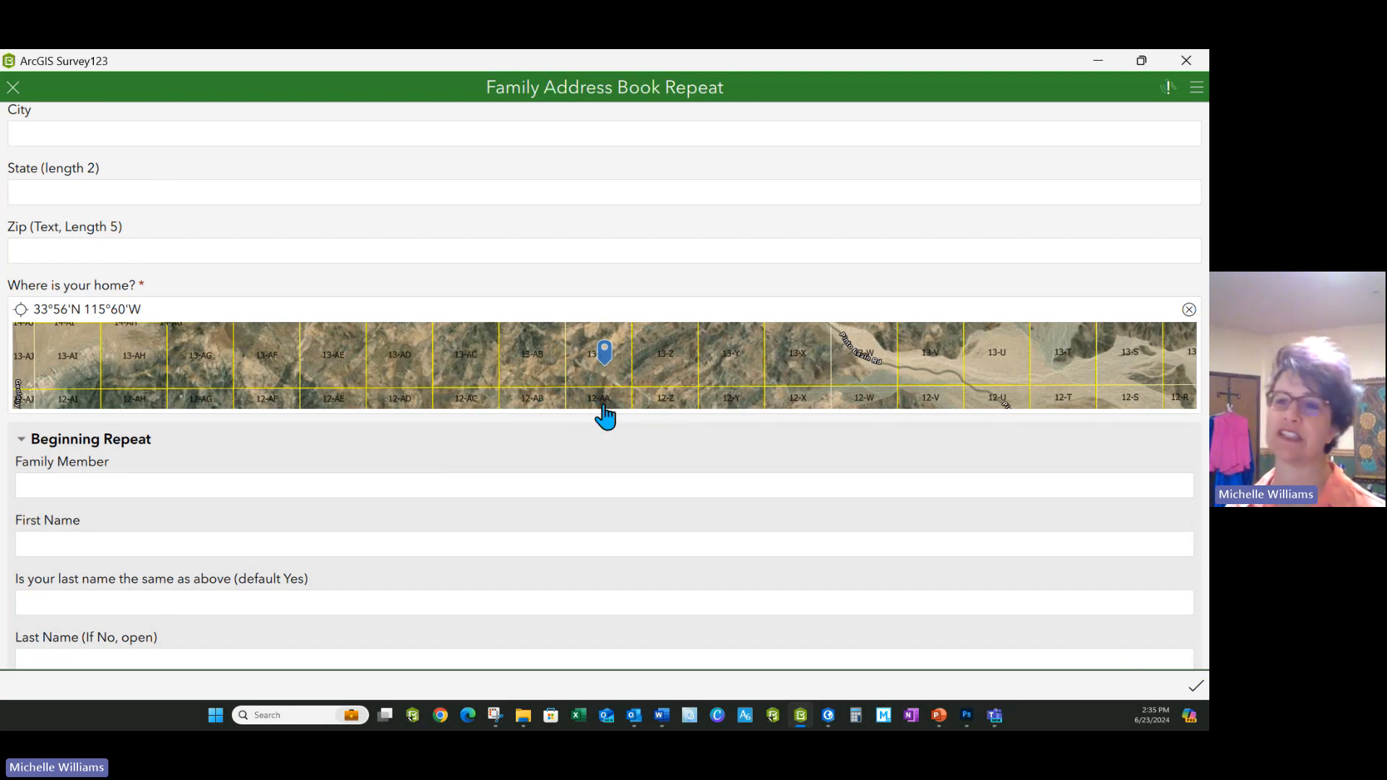
scroll(162, 523, "down", 10)
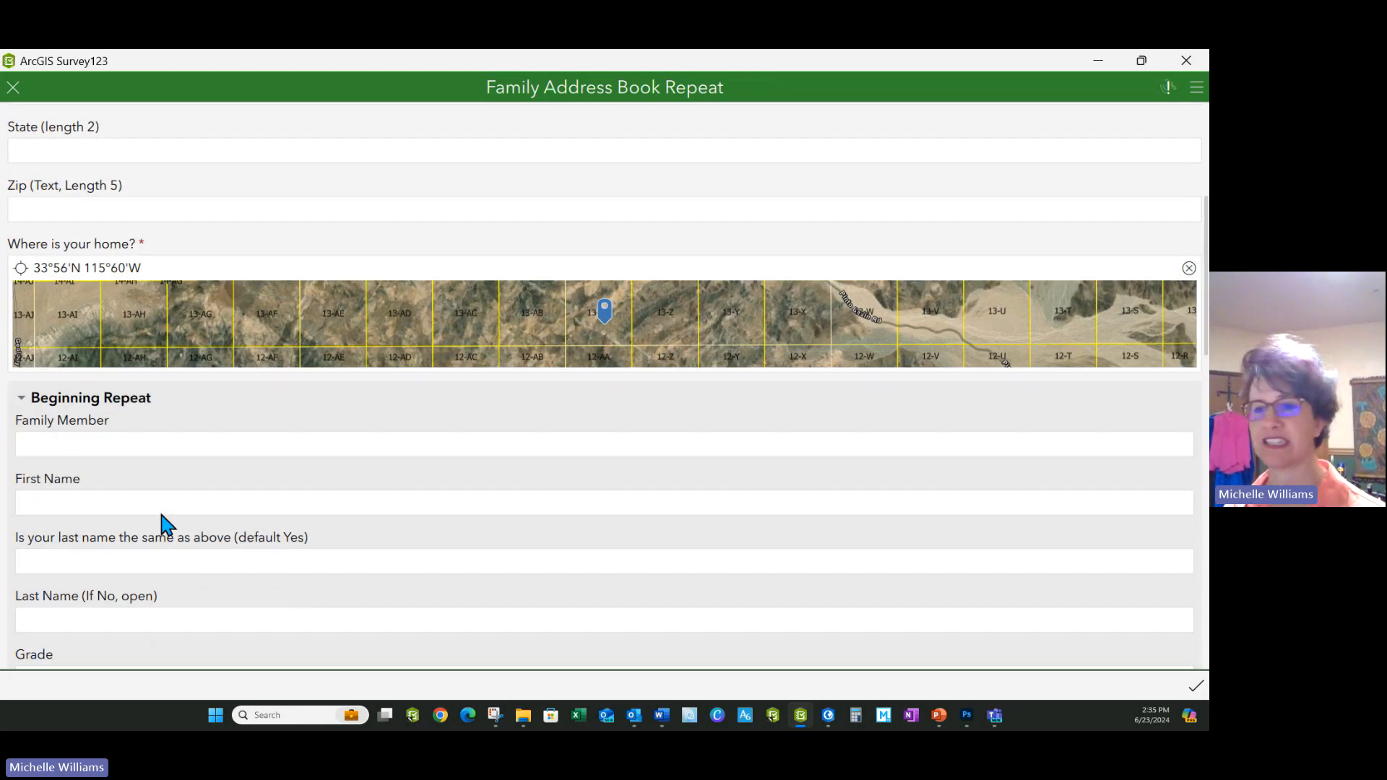
scroll(138, 422, "down", 2)
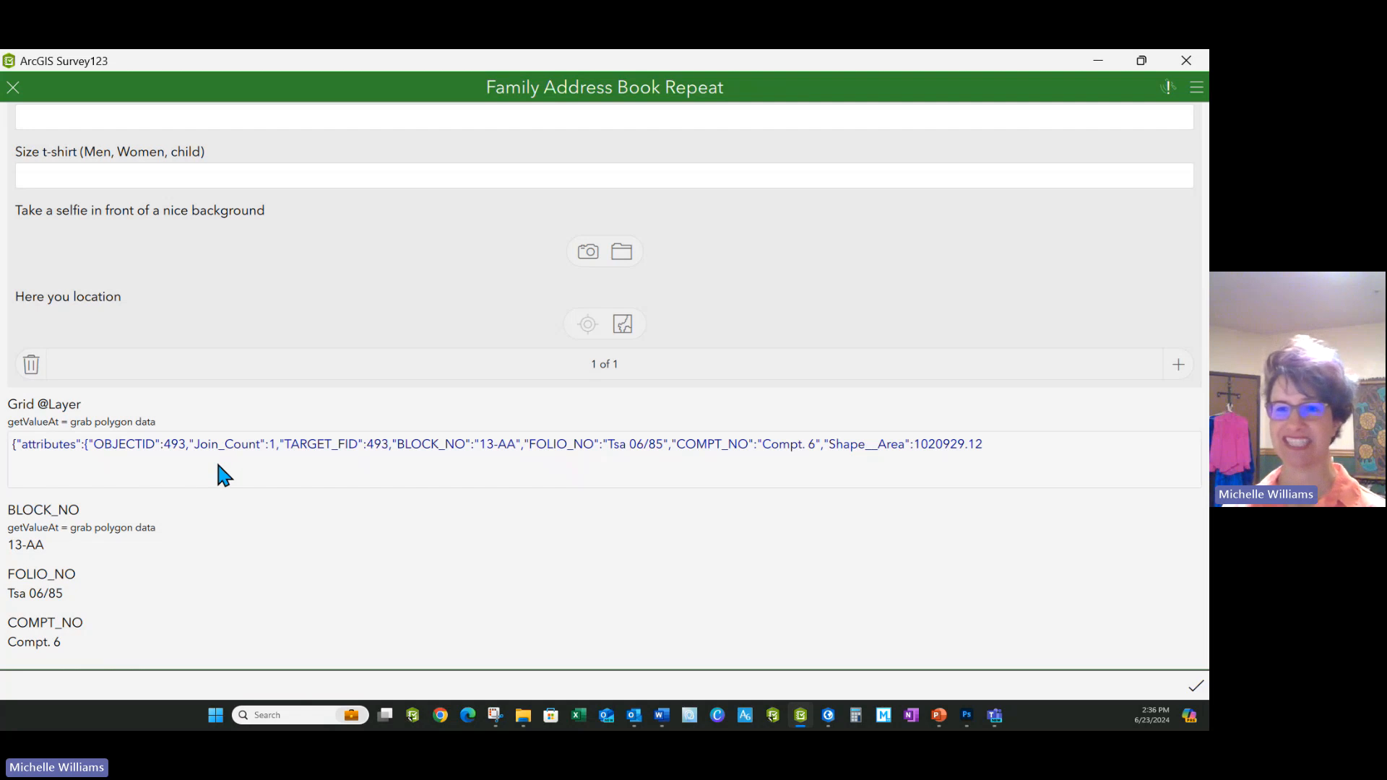
Switch to ArcGIS Pro and set up a mobile map package of Southern CA PullData Hosted Service that saves to a file
left_click(1095, 62)
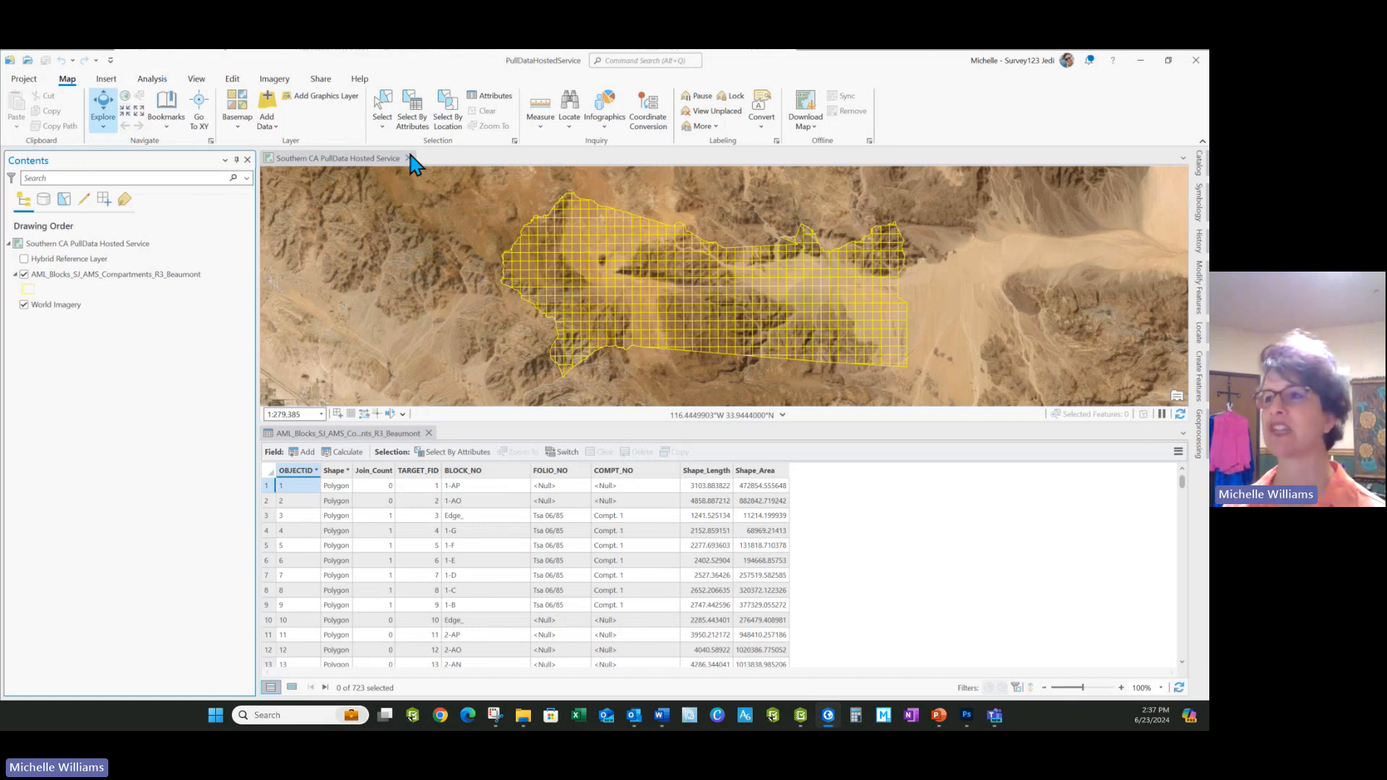
left_click(320, 80)
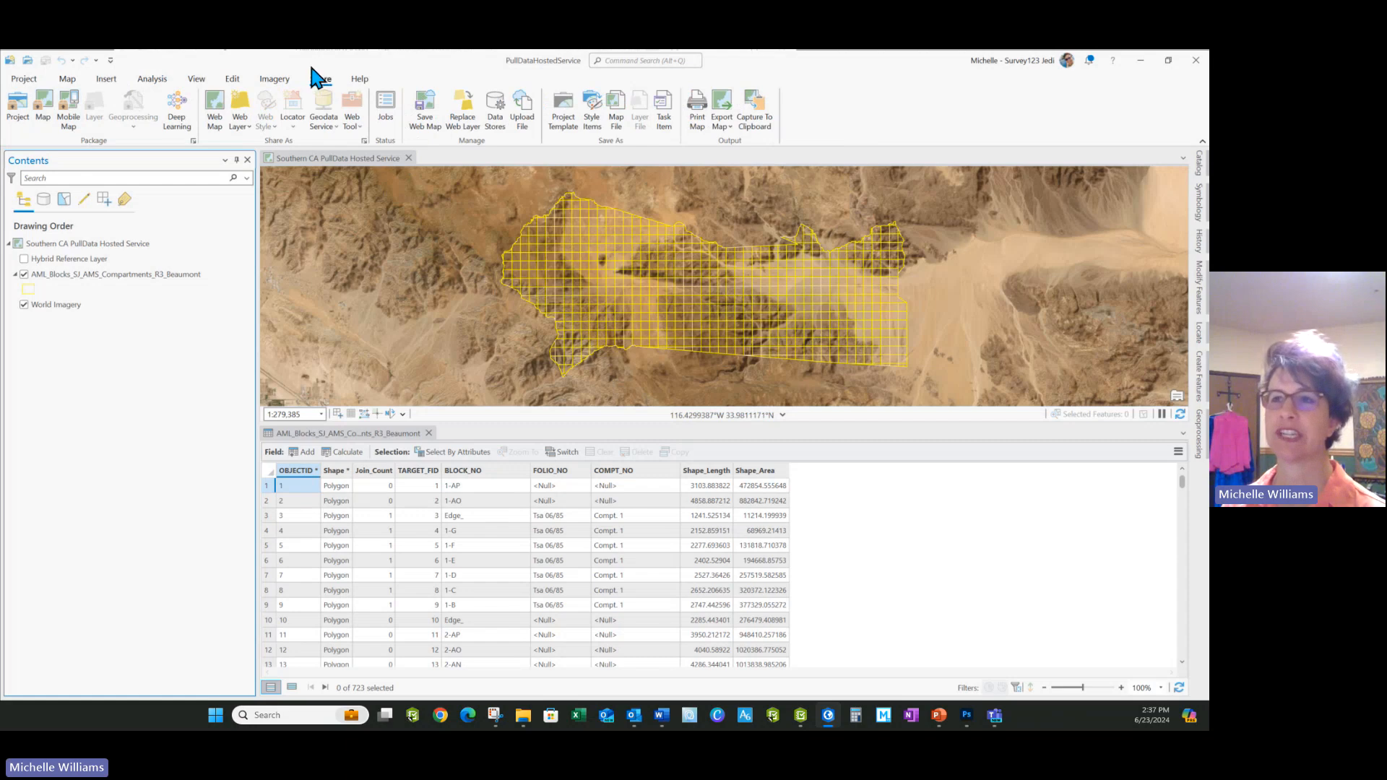
left_click(70, 115)
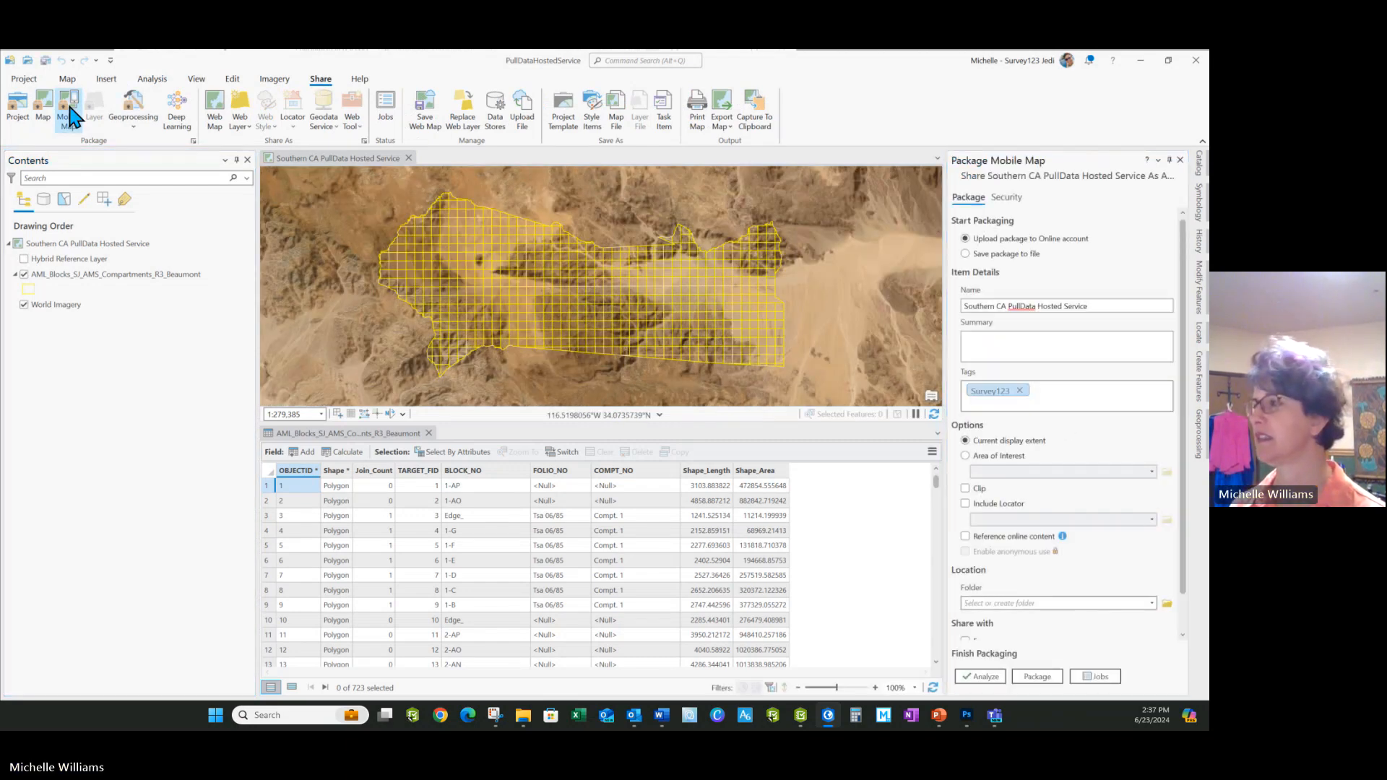
left_click(965, 254)
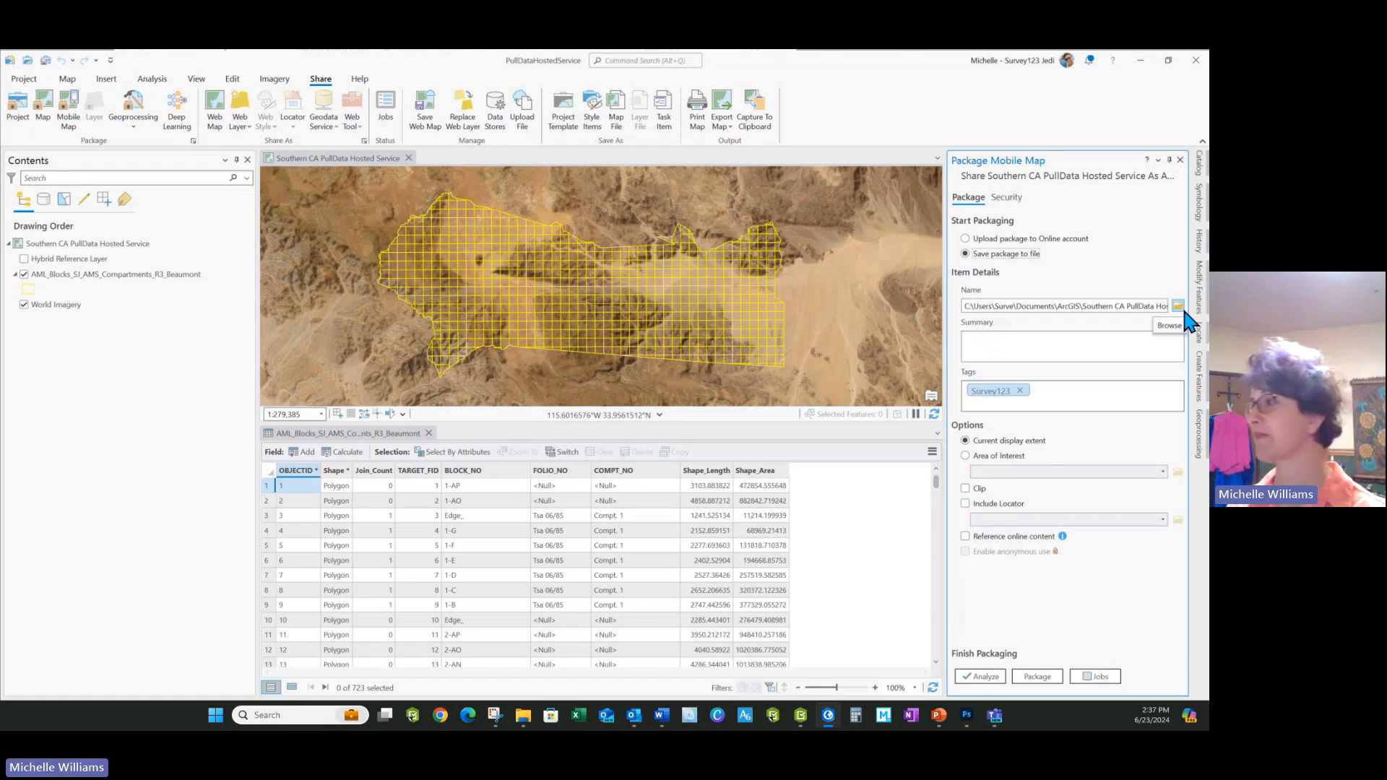
Copy the path of the package's output folder, C:\Users\Surve\Documents\ArcGIS
left_click(1177, 306)
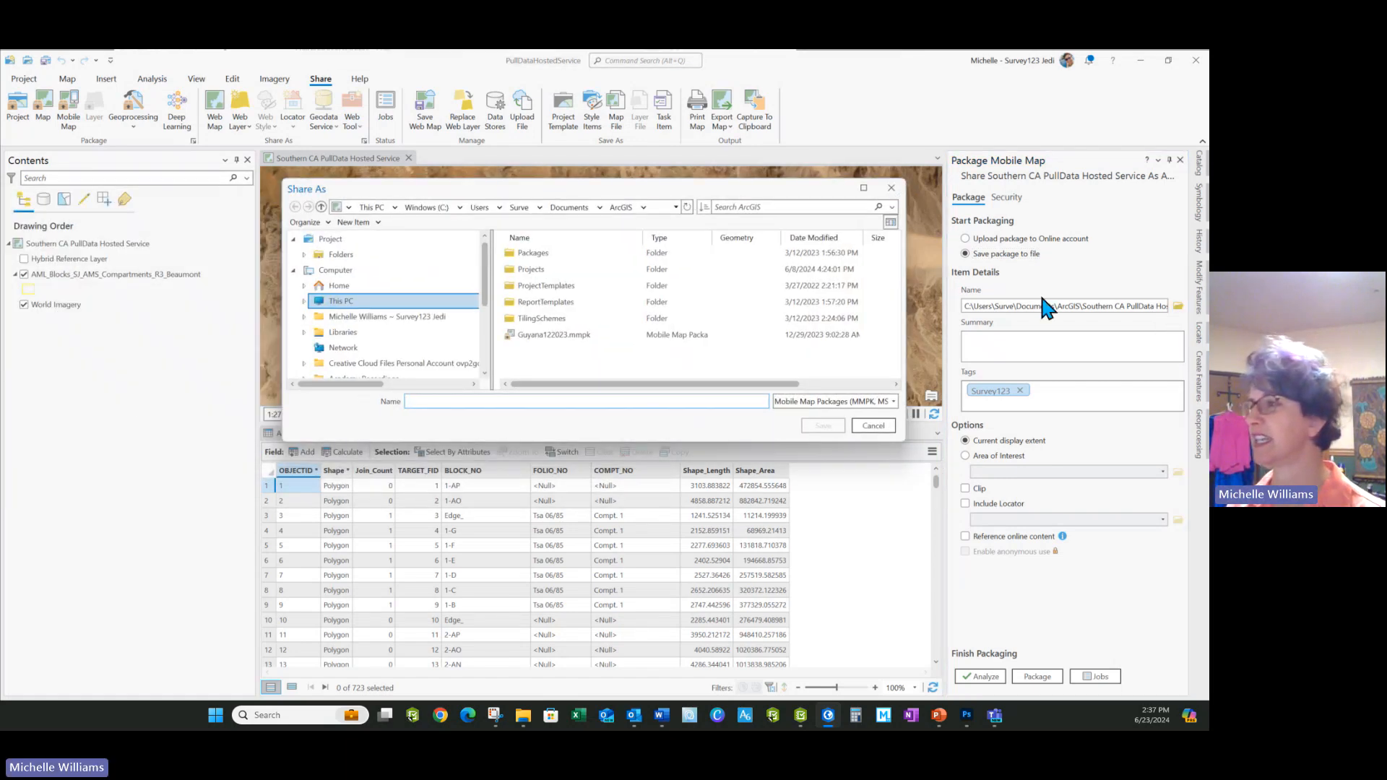
left_click(658, 207)
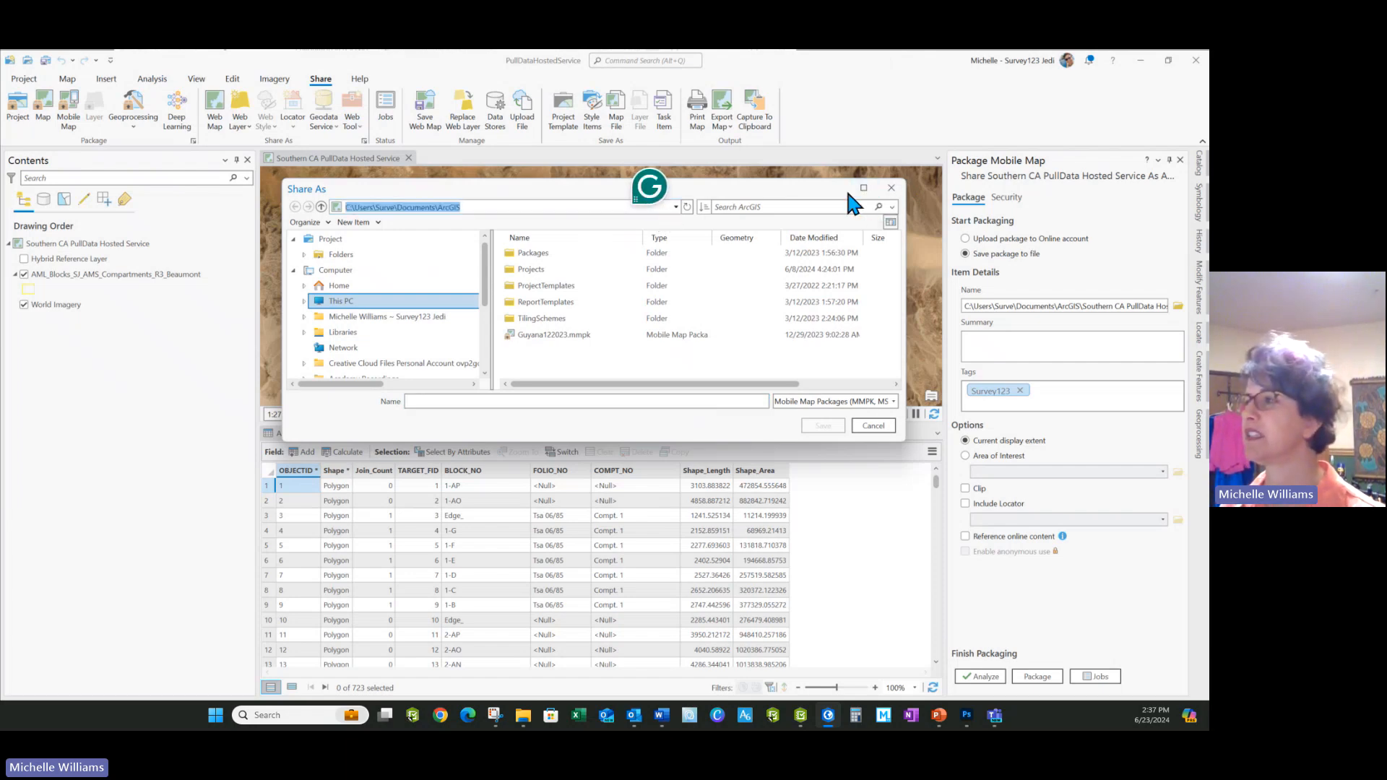
left_click(891, 188)
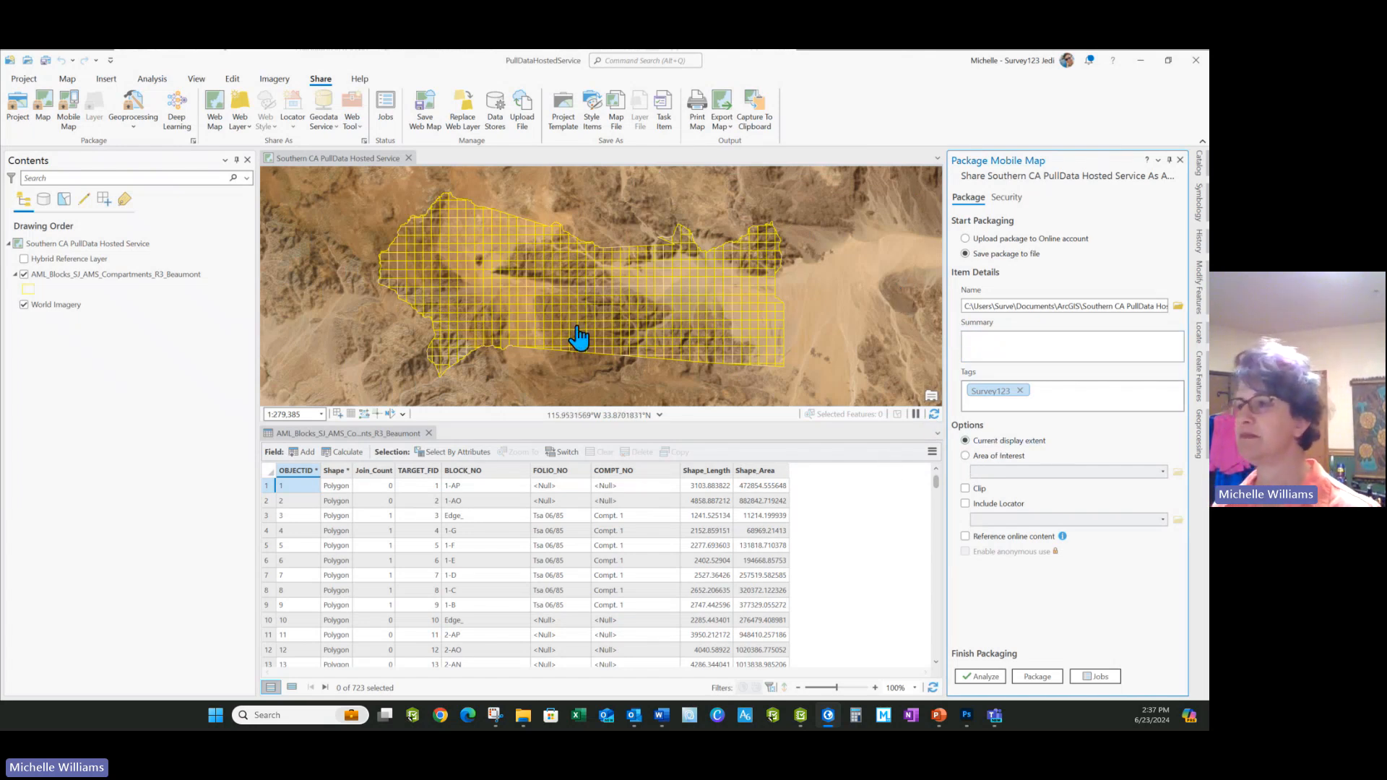
Enable referencing online content, analyze the mobile map for problems, and create the package
left_click(965, 536)
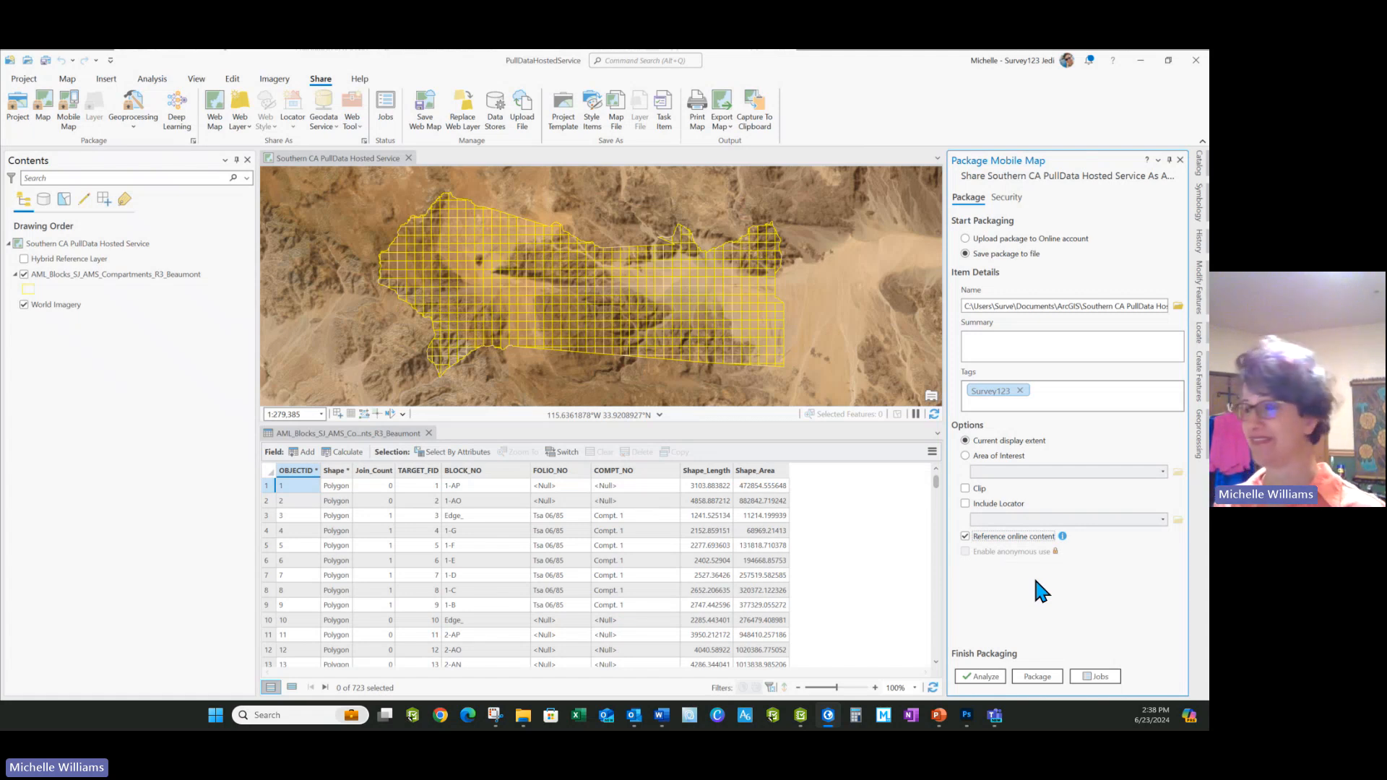
left_click(978, 677)
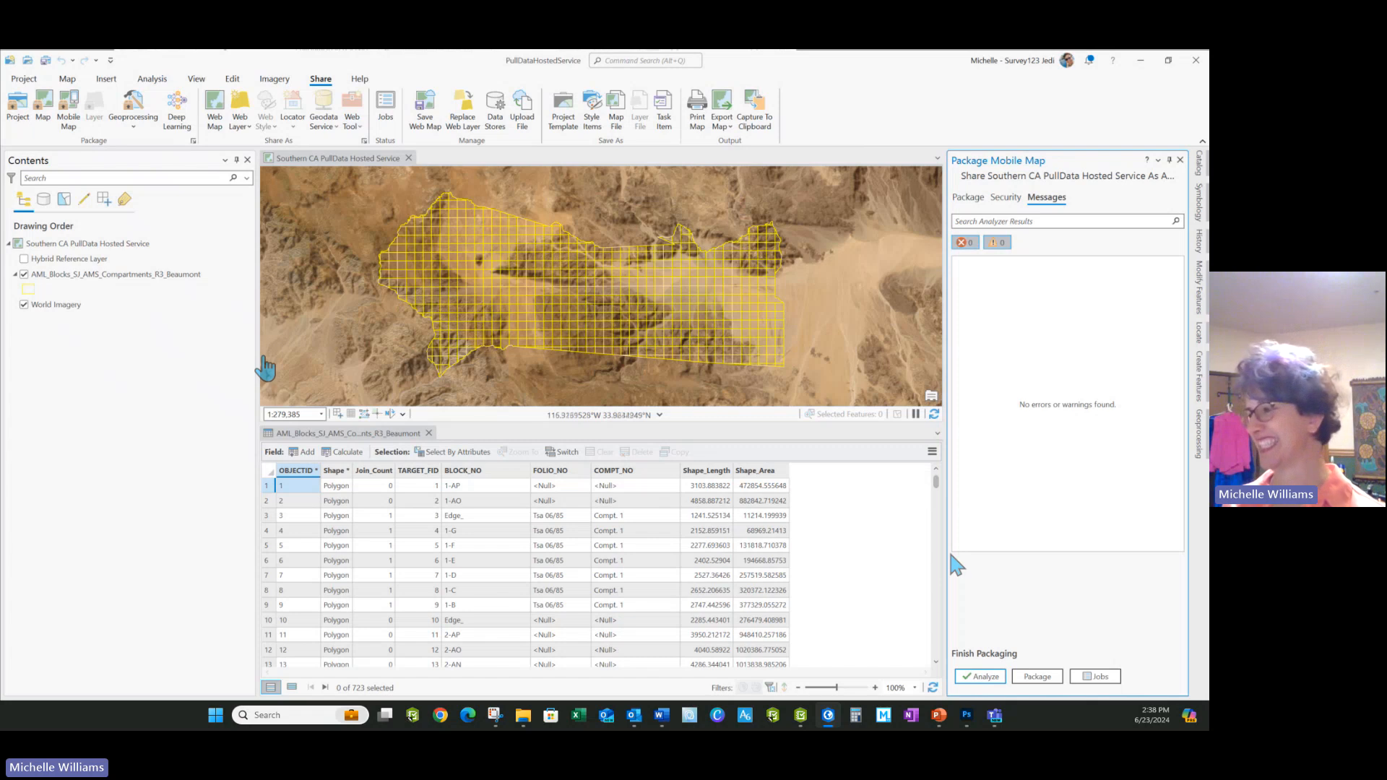
left_click(1047, 680)
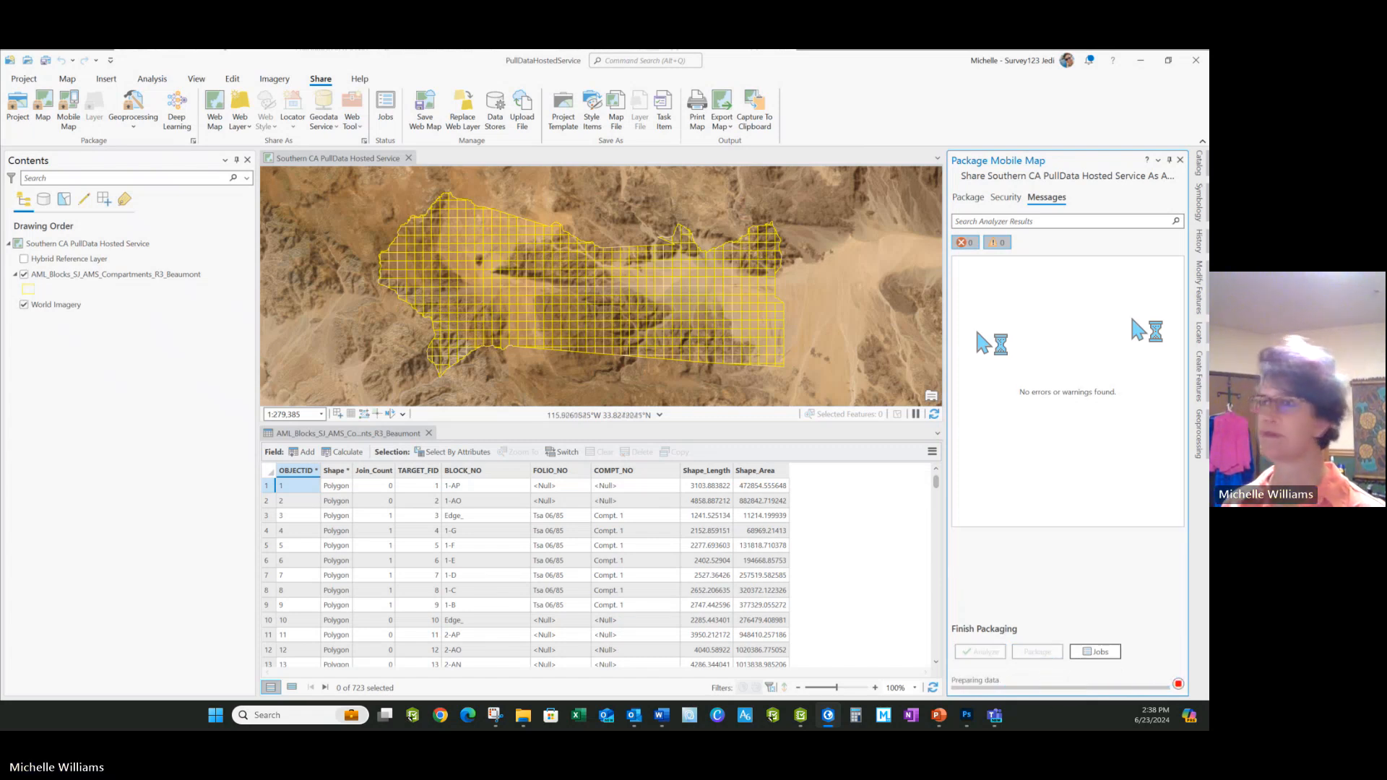
Switch to File Explorer and open the package's output folder, C:\Users\Surve\Documents\ArcGIS
left_click(1141, 61)
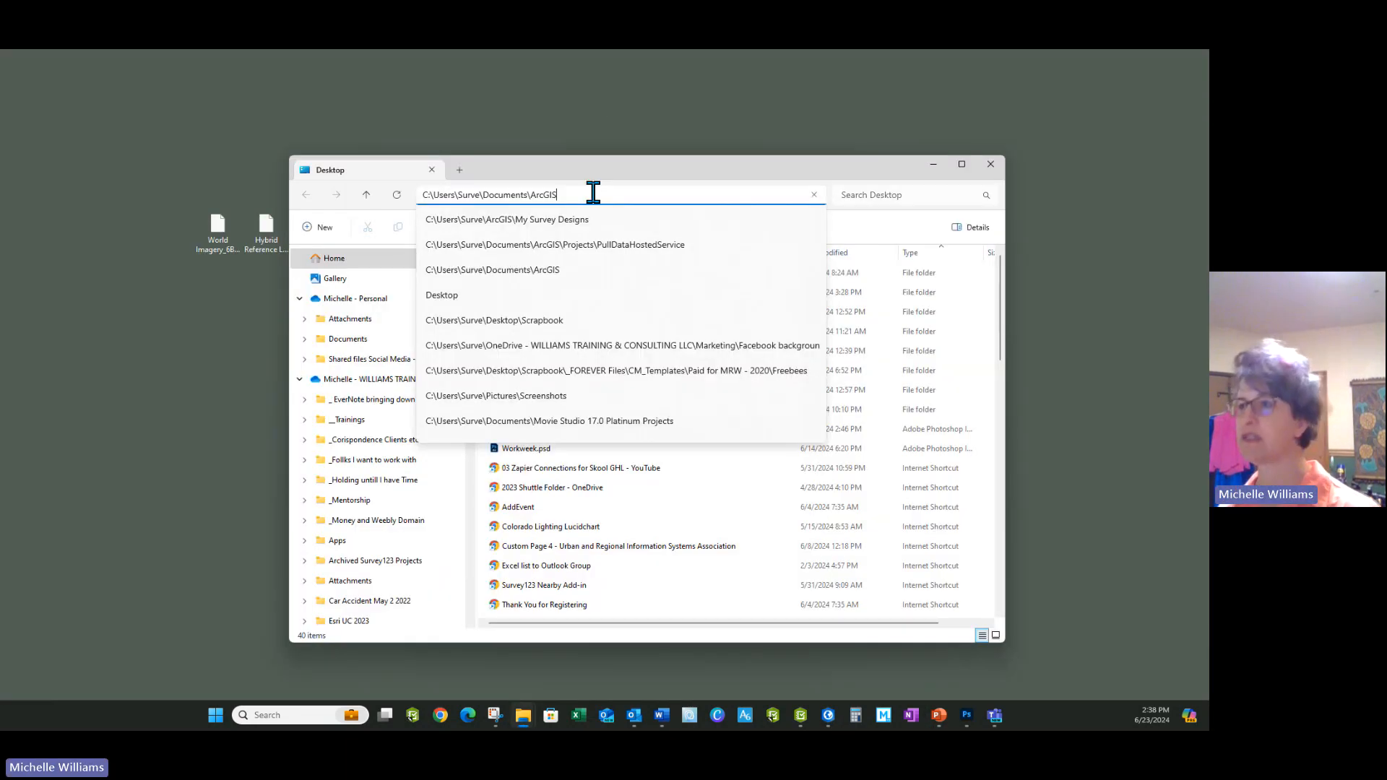
key("Return")
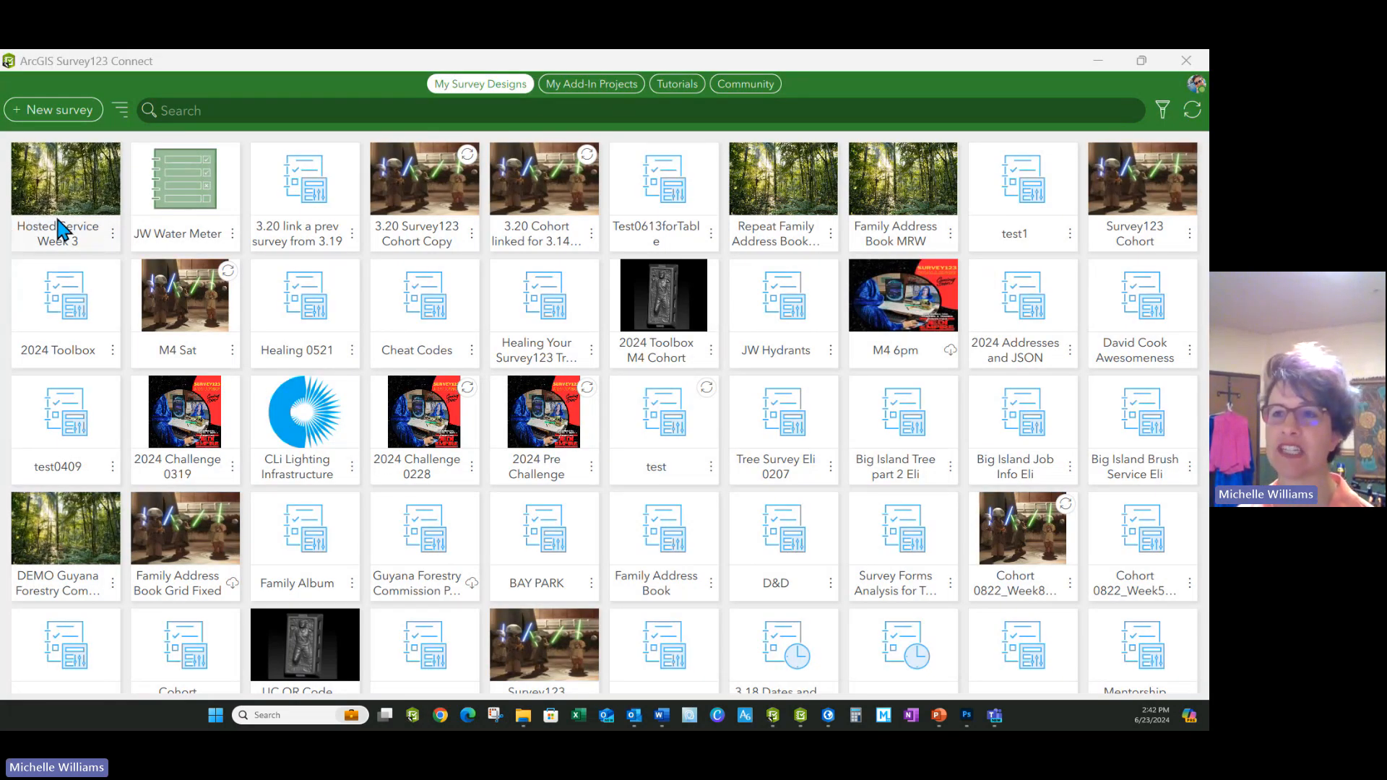
Save a copy of the Hosted Service Week 3 survey in Survey123 Connect, titled "0623 Hosted Service Week 3"
left_click(113, 234)
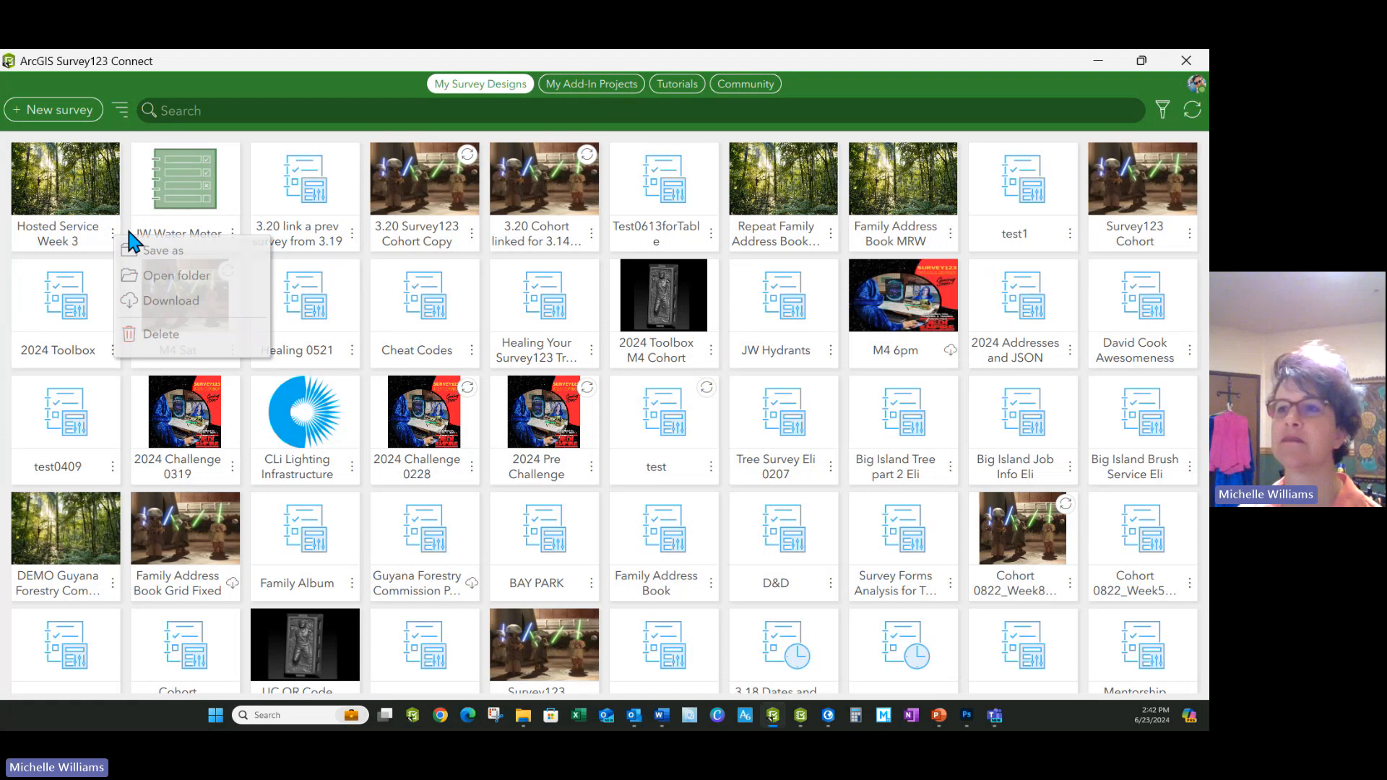
left_click(181, 252)
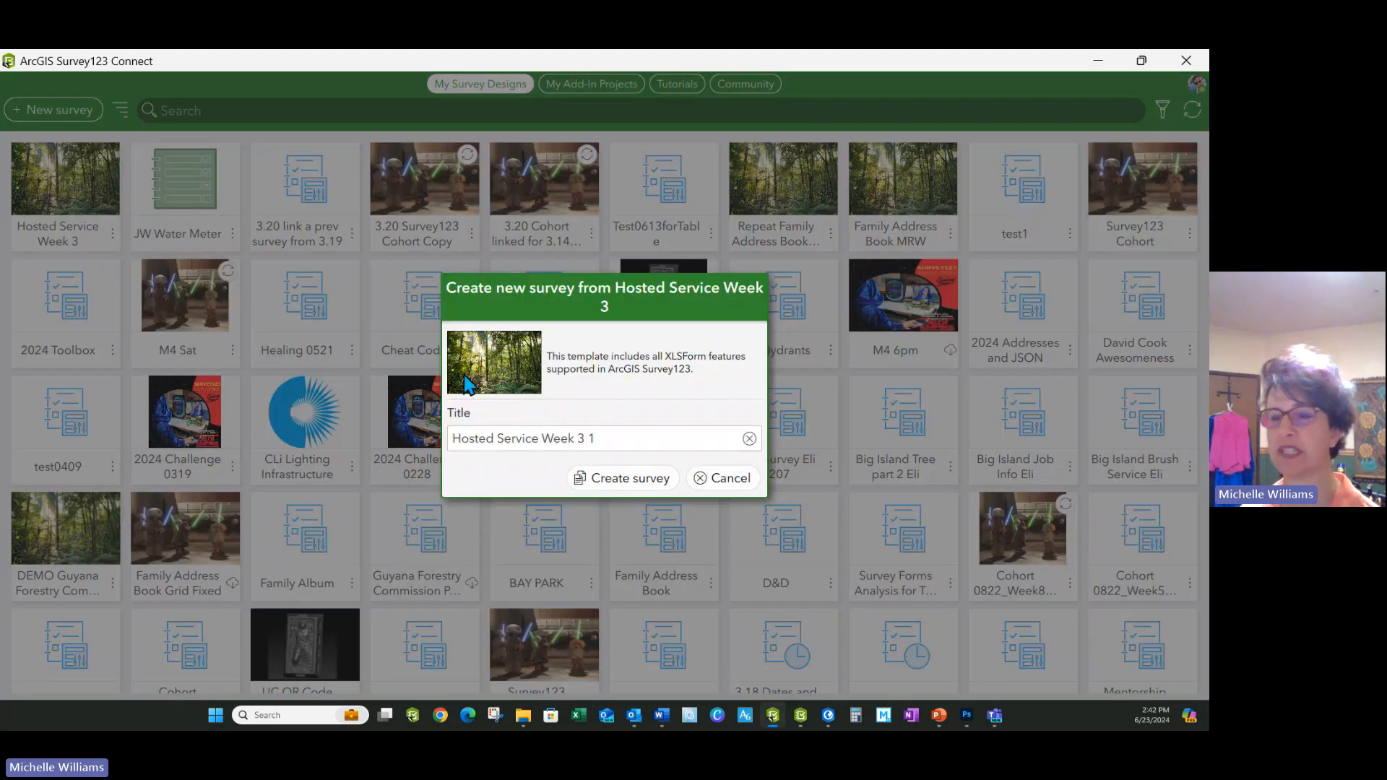
left_click(581, 439)
key("BackSpace")
key("BackSpace")
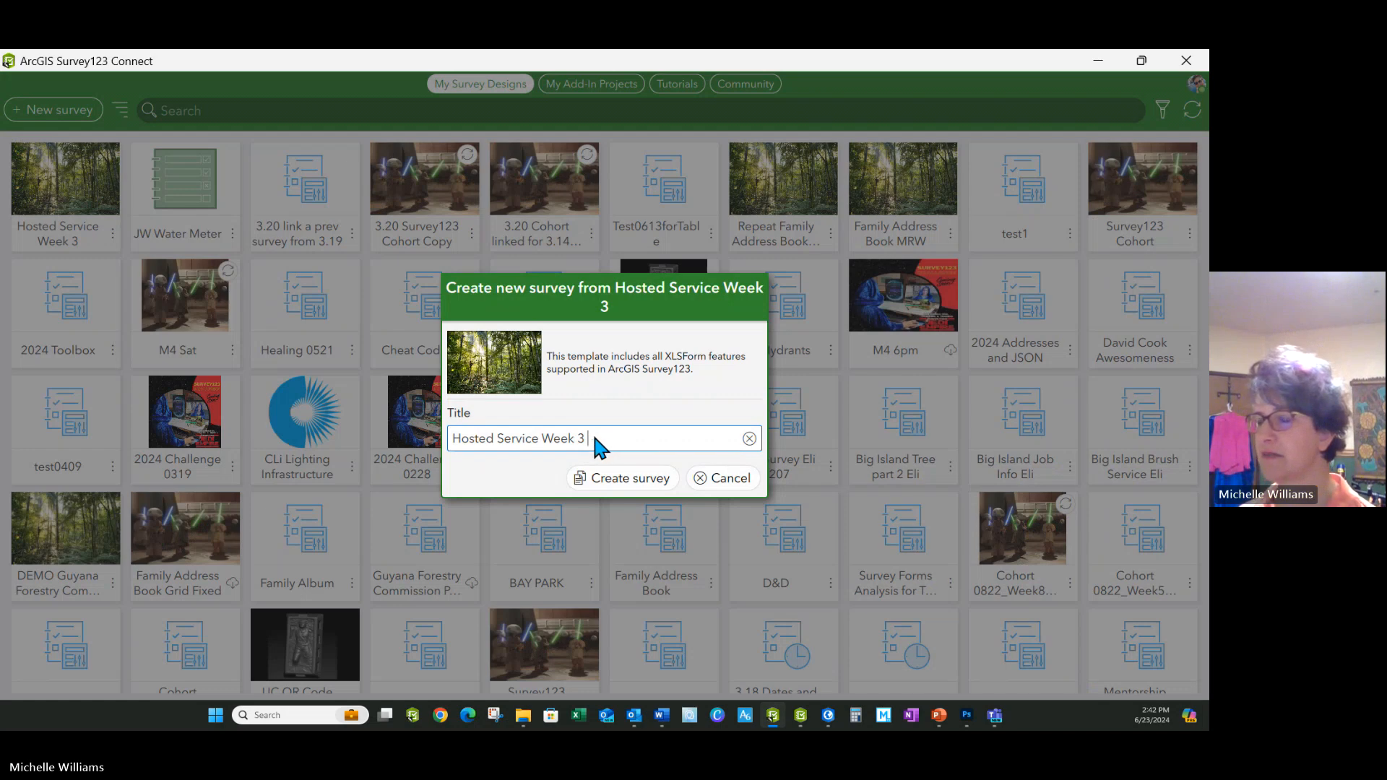
type("0623")
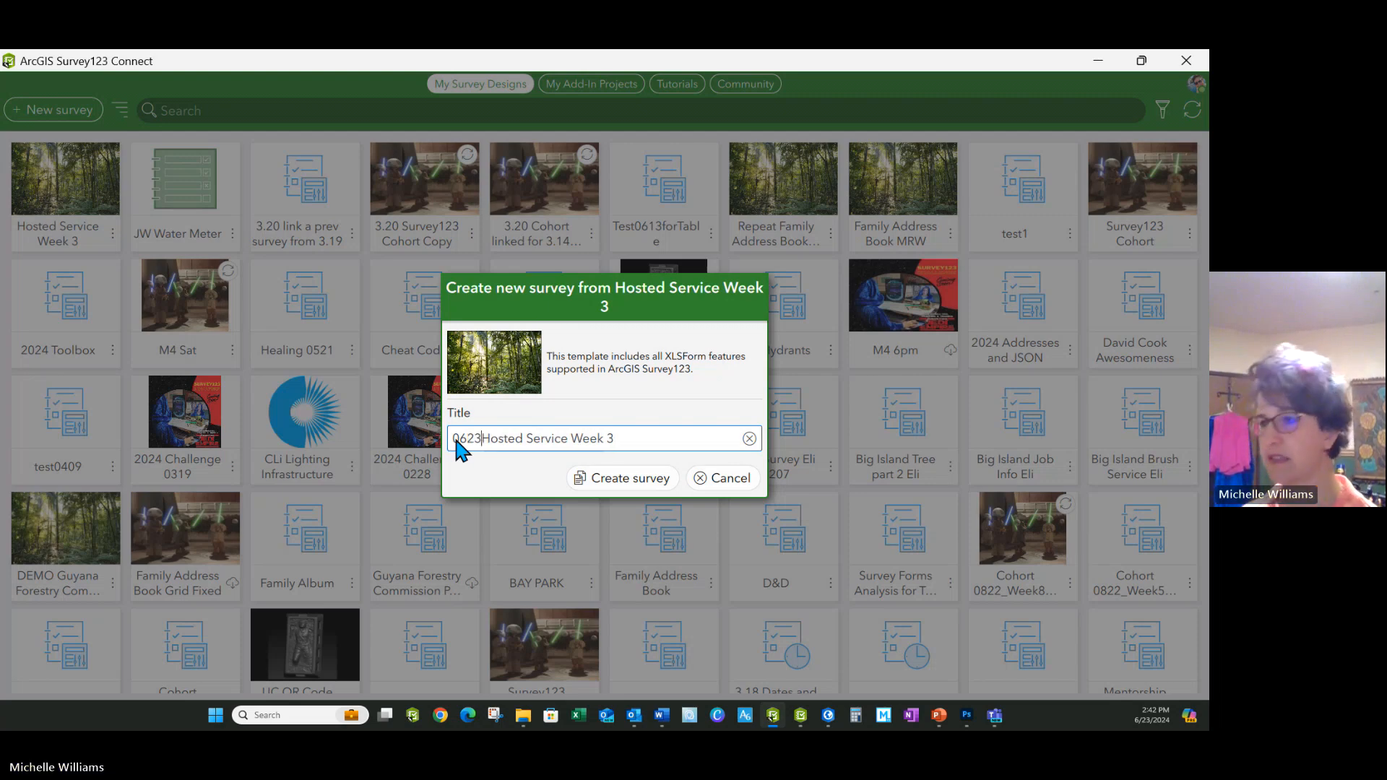
left_click(627, 479)
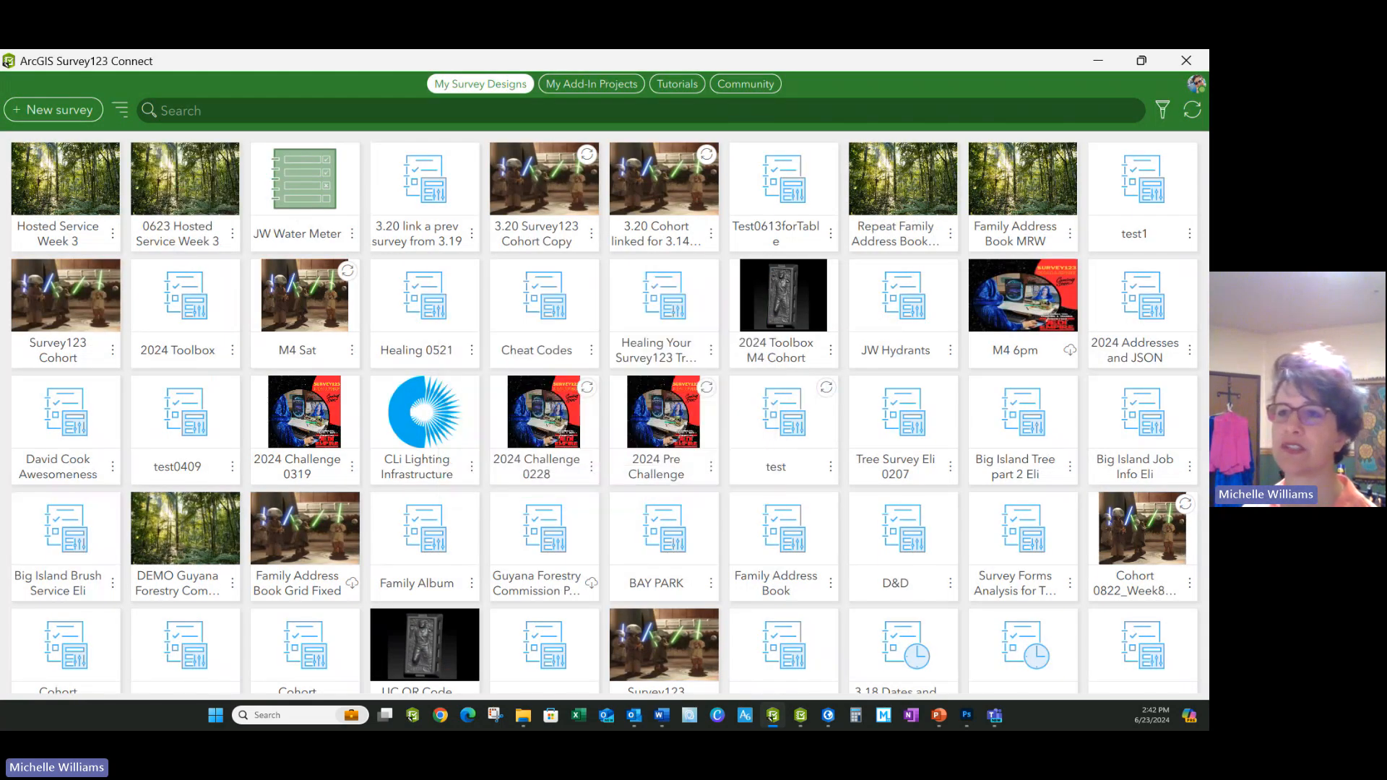
Open the 0623 Hosted Service Week 3 survey and delete the extra file stored beside LogoGuyana.jpg in its media folder
left_click(186, 203)
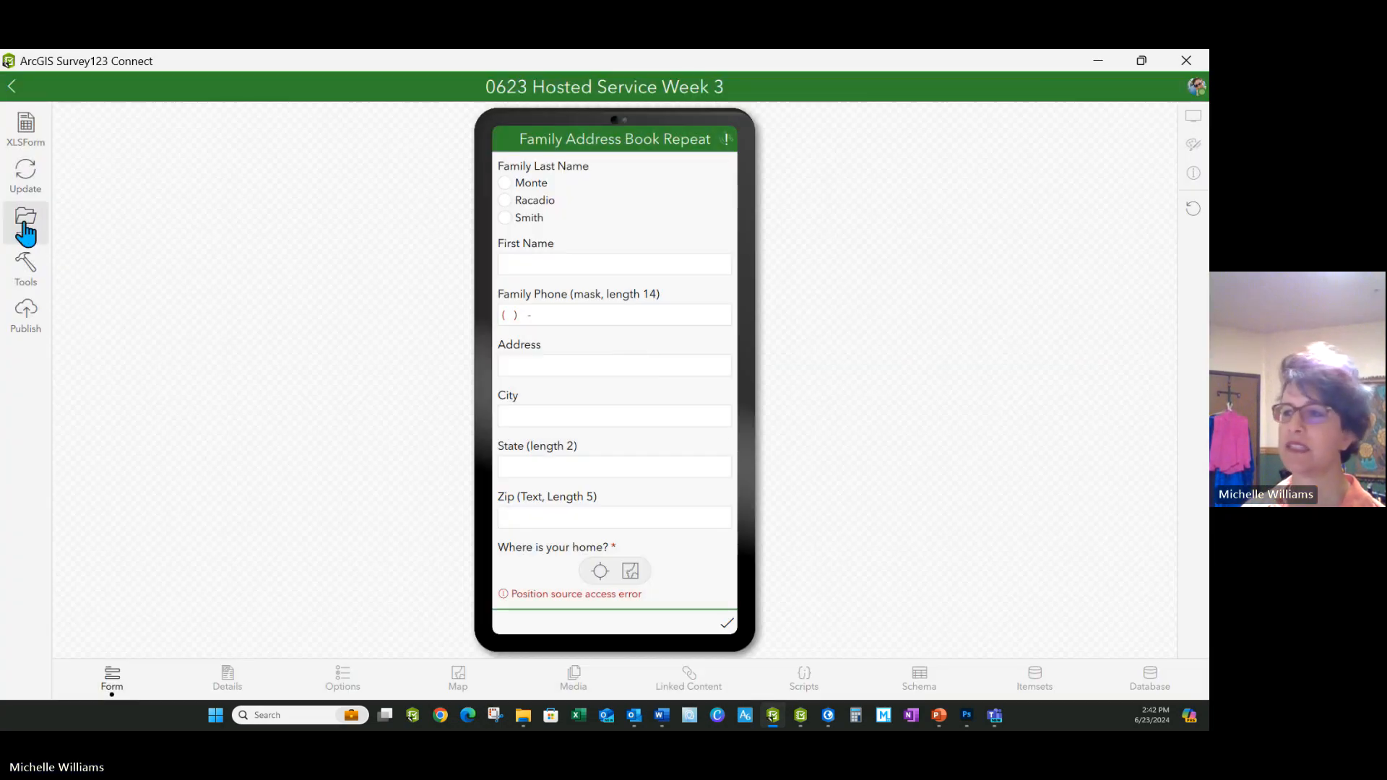
left_click(26, 230)
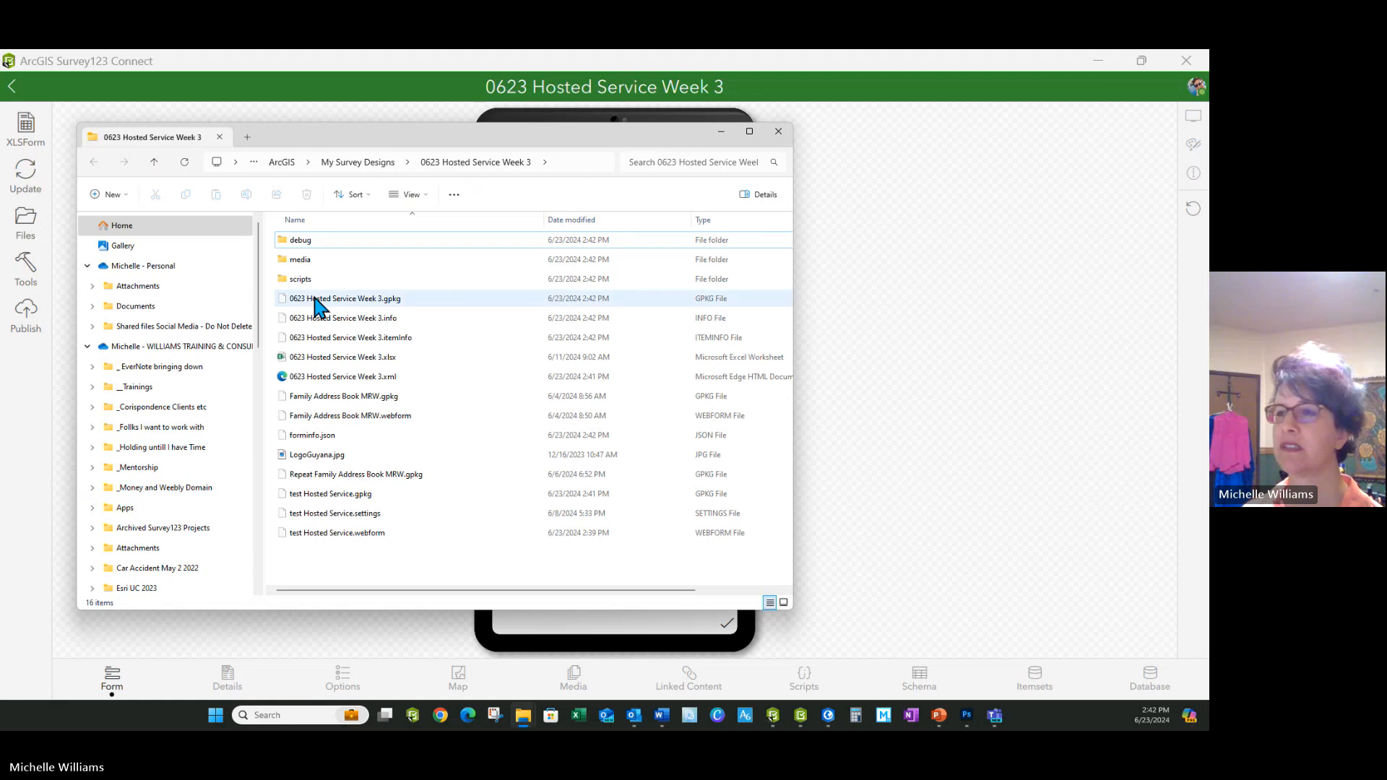
double_click(306, 263)
left_click(308, 266)
key("Delete")
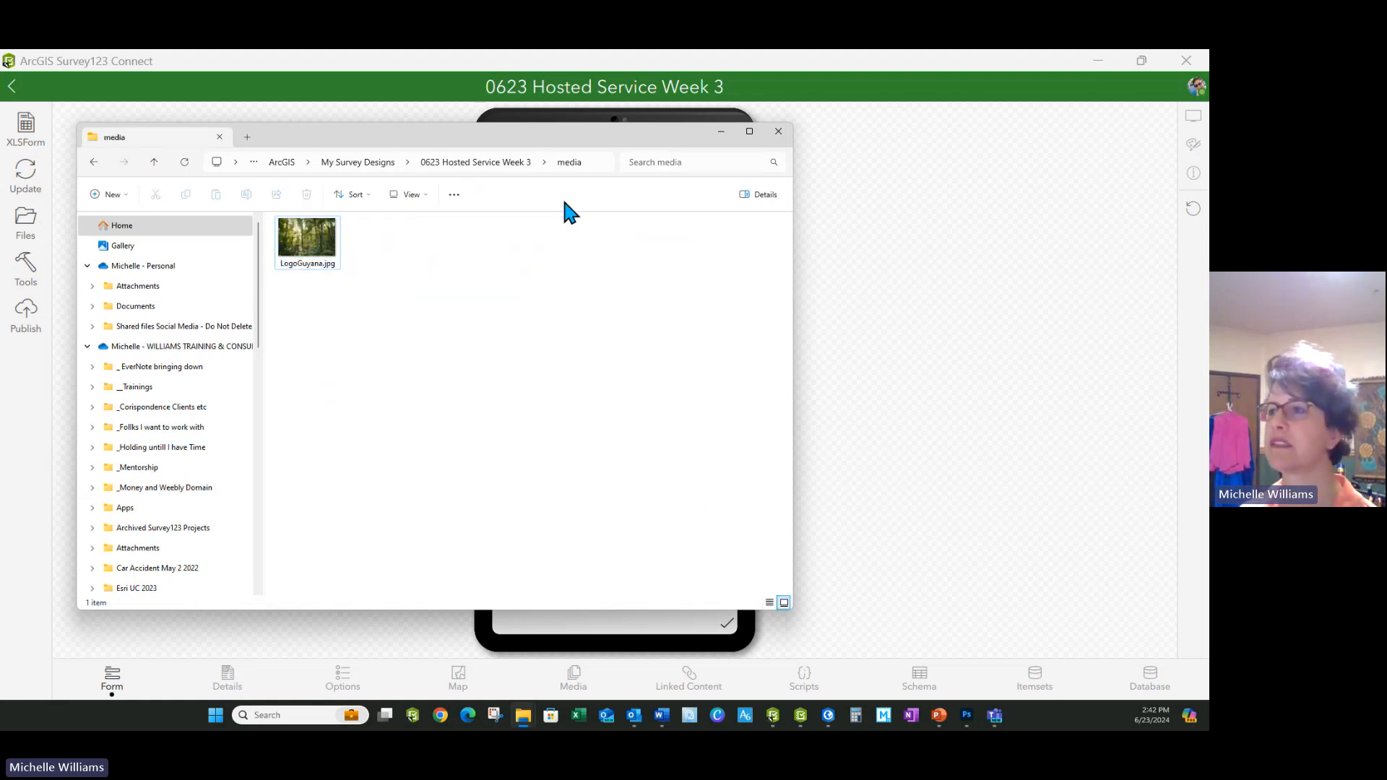
left_click(778, 131)
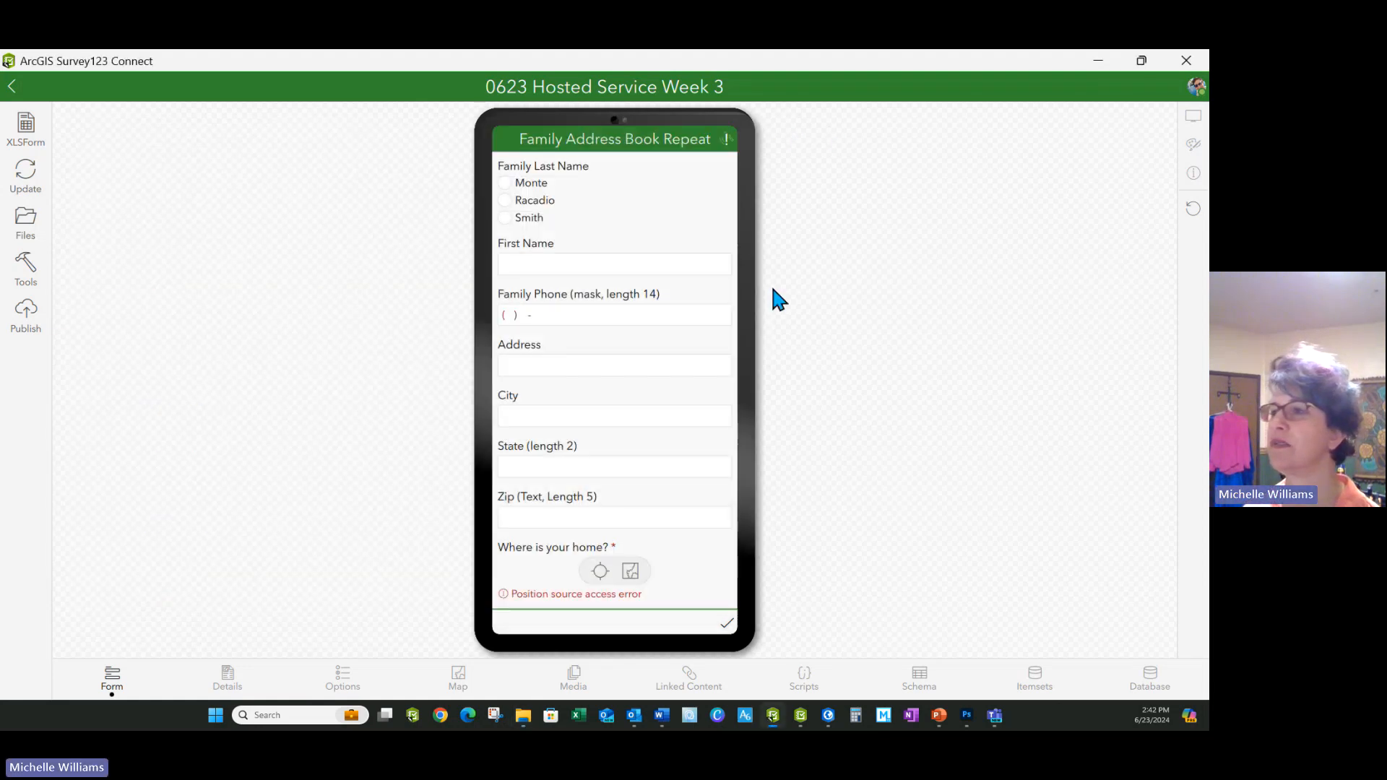
Open the survey's XLSForm and examine the Grid_json, BLOCK_NO, FOLIO_NO and COMPT_NO rows: their pulldata calculations, hints and appearance
left_click(27, 133)
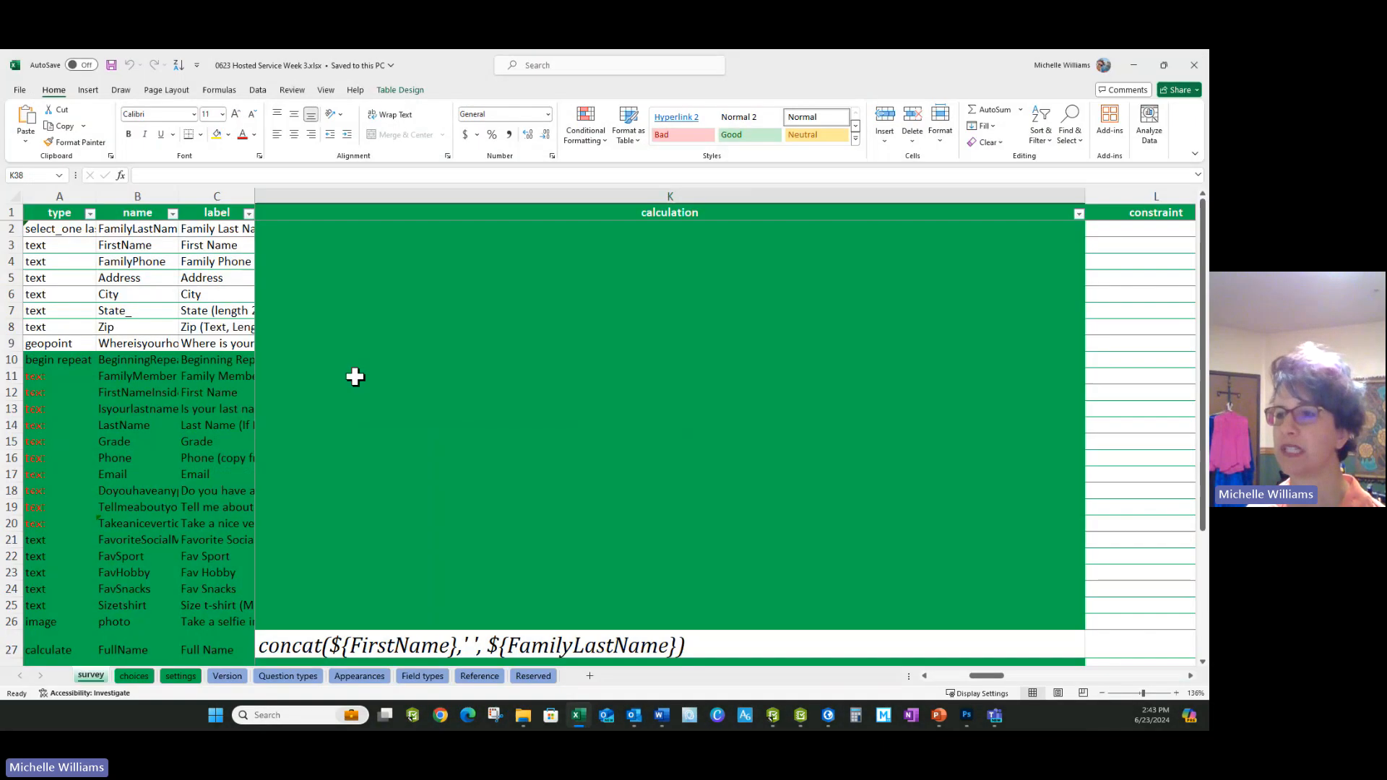
scroll(335, 486, "down", 10)
scroll(374, 510, "up", 6)
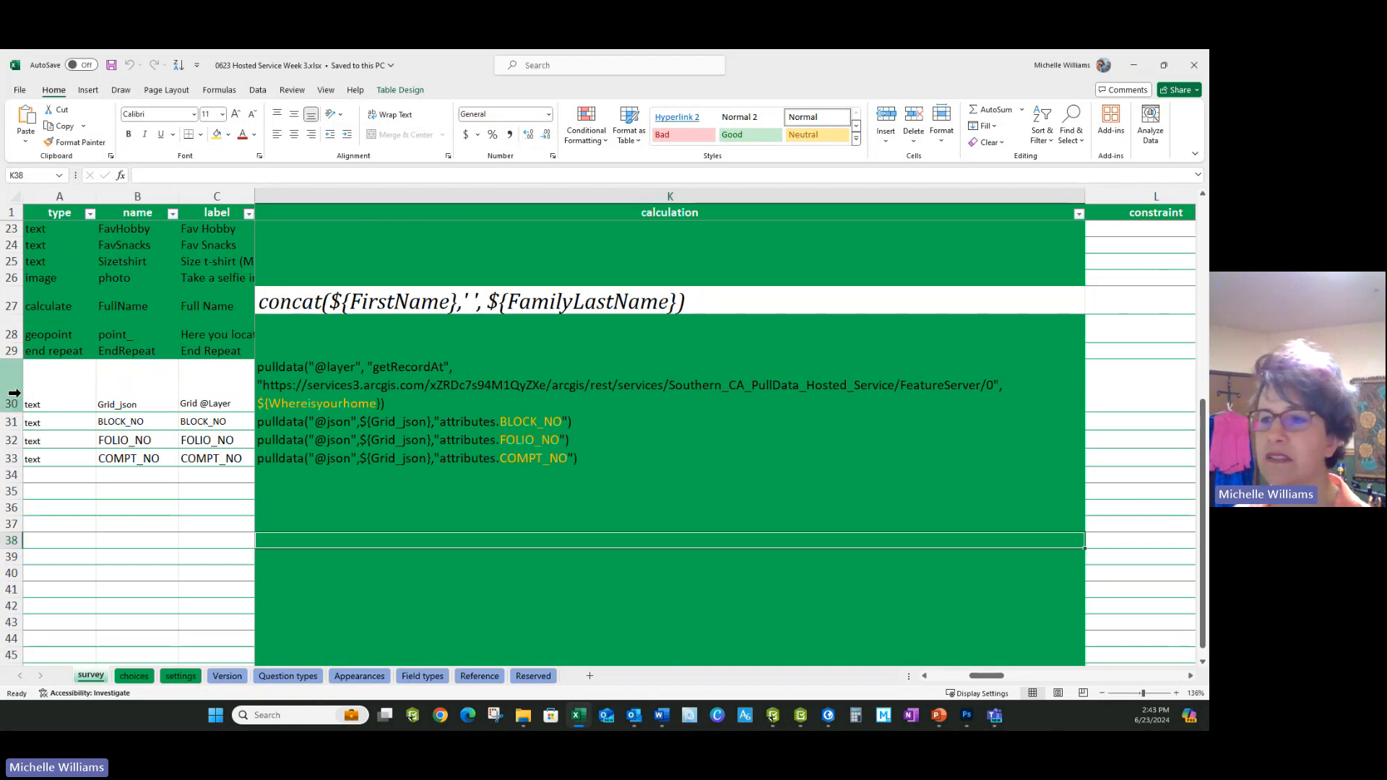
left_click_drag(14, 393, 15, 457)
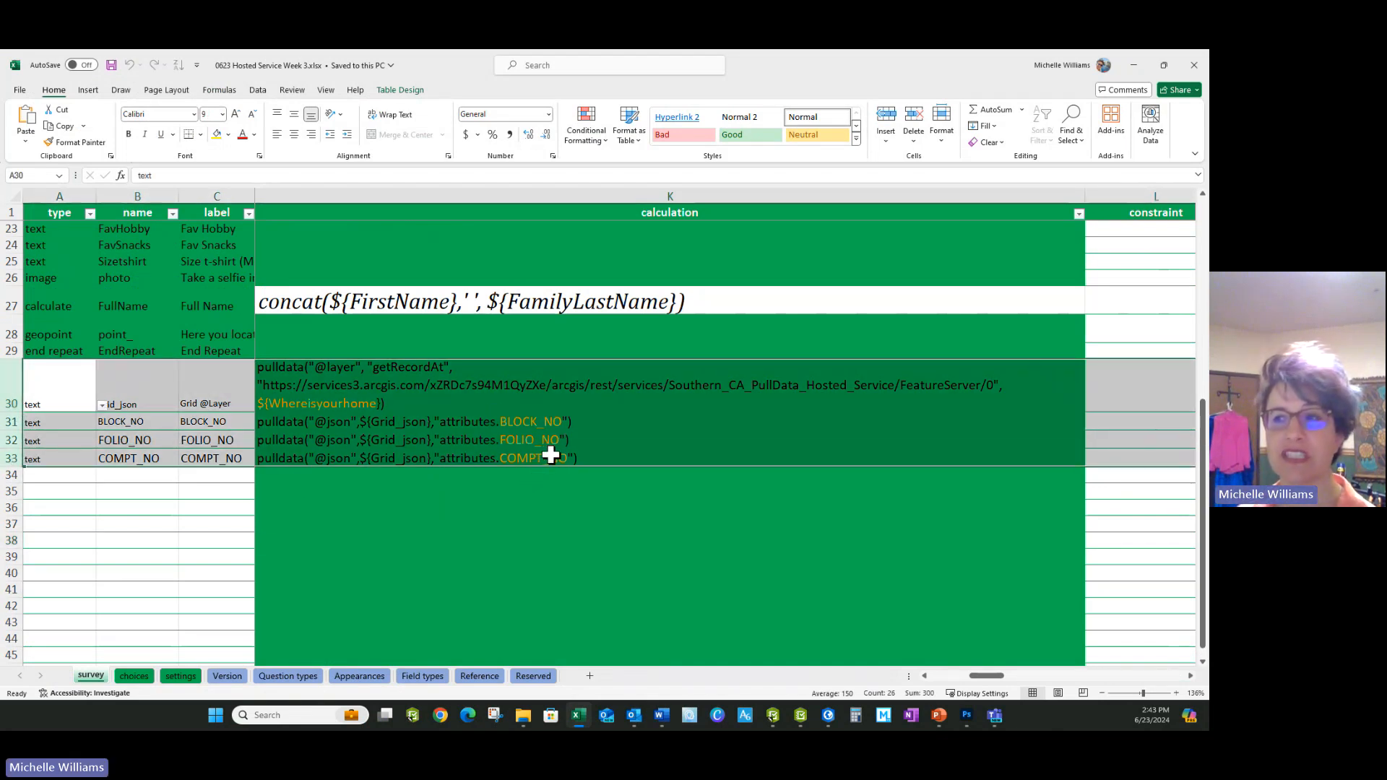
left_click(202, 372)
key("Right")
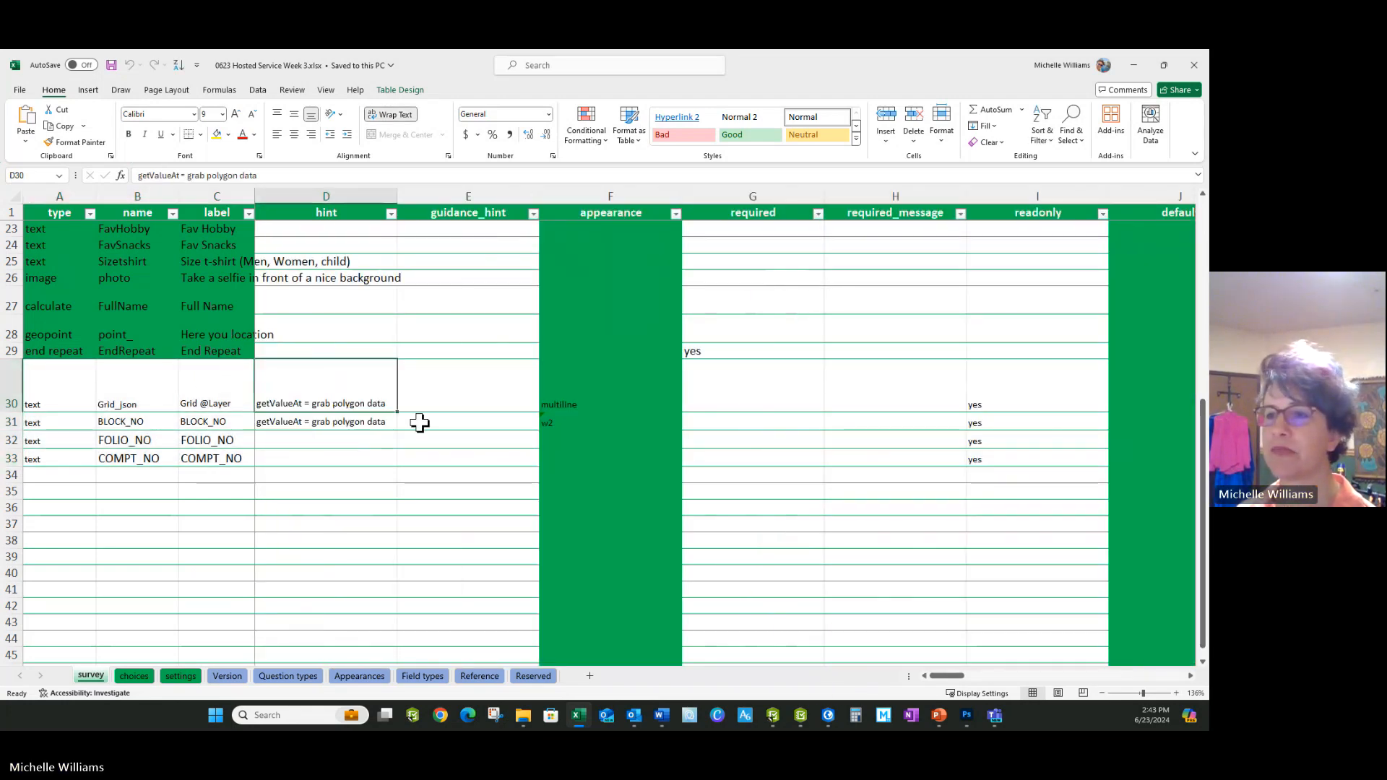
key("Right")
key("Right")
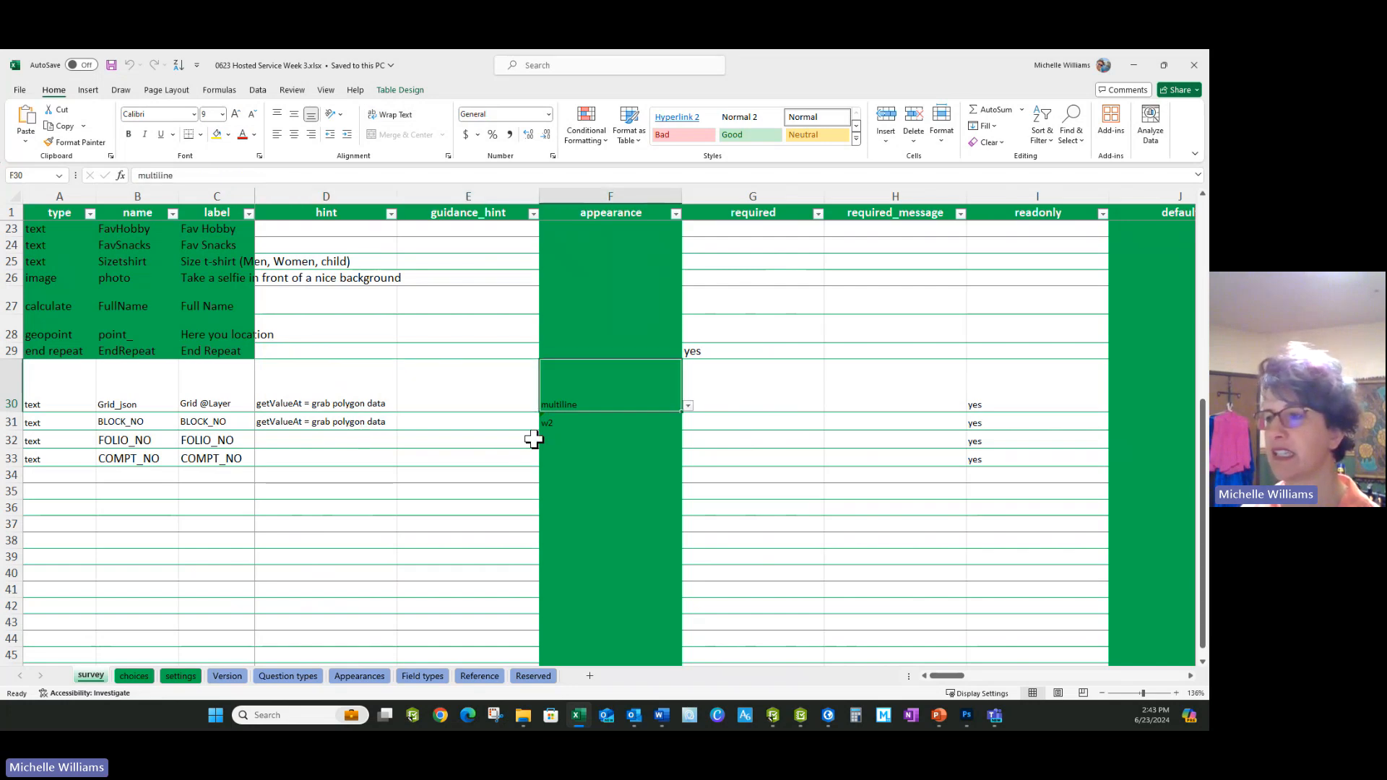
Arrange the form preview and the XLSForm side by side, with the grid fields at the end of the form in view
left_click_drag(815, 62, 837, 101)
left_click(893, 63)
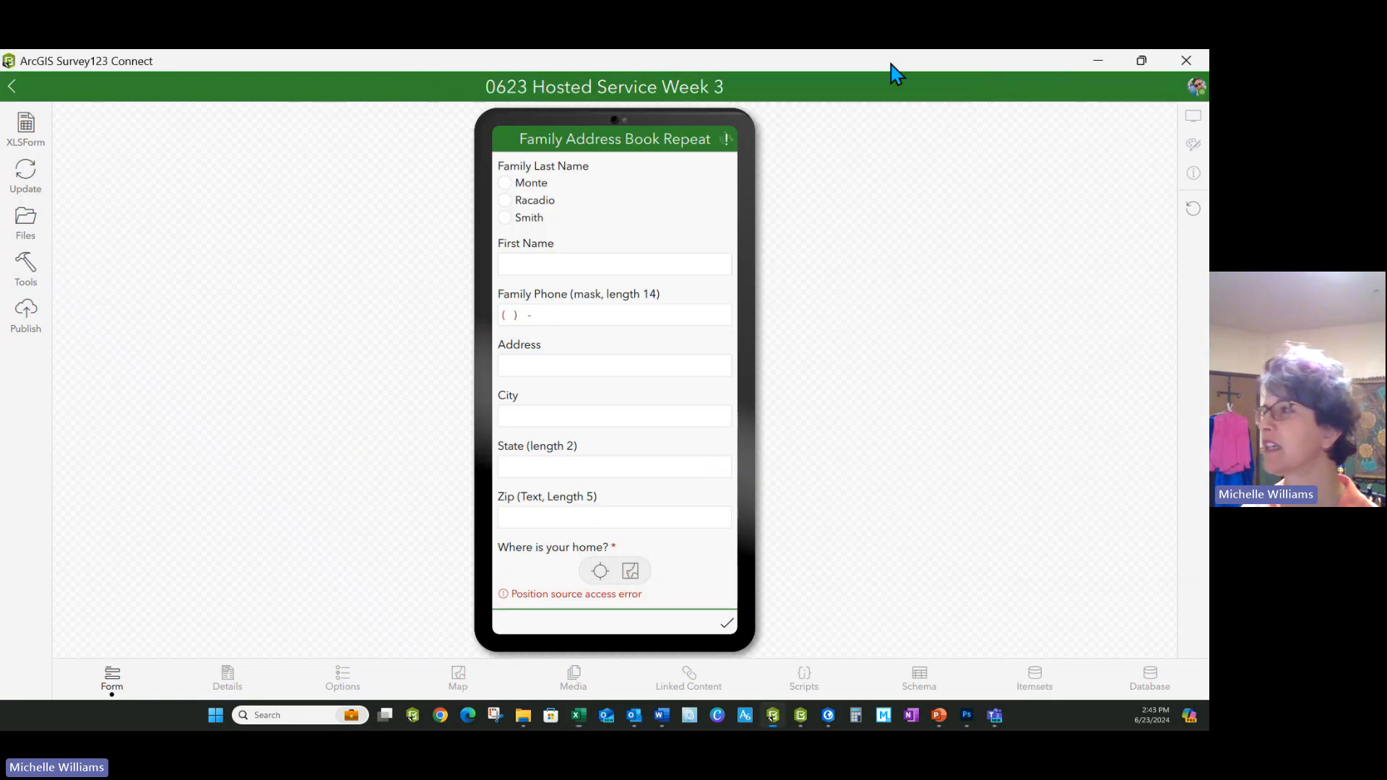
left_click(1140, 61)
left_click_drag(329, 97, 171, 80)
left_click_drag(706, 546, 664, 682)
scroll(250, 442, "down", 12)
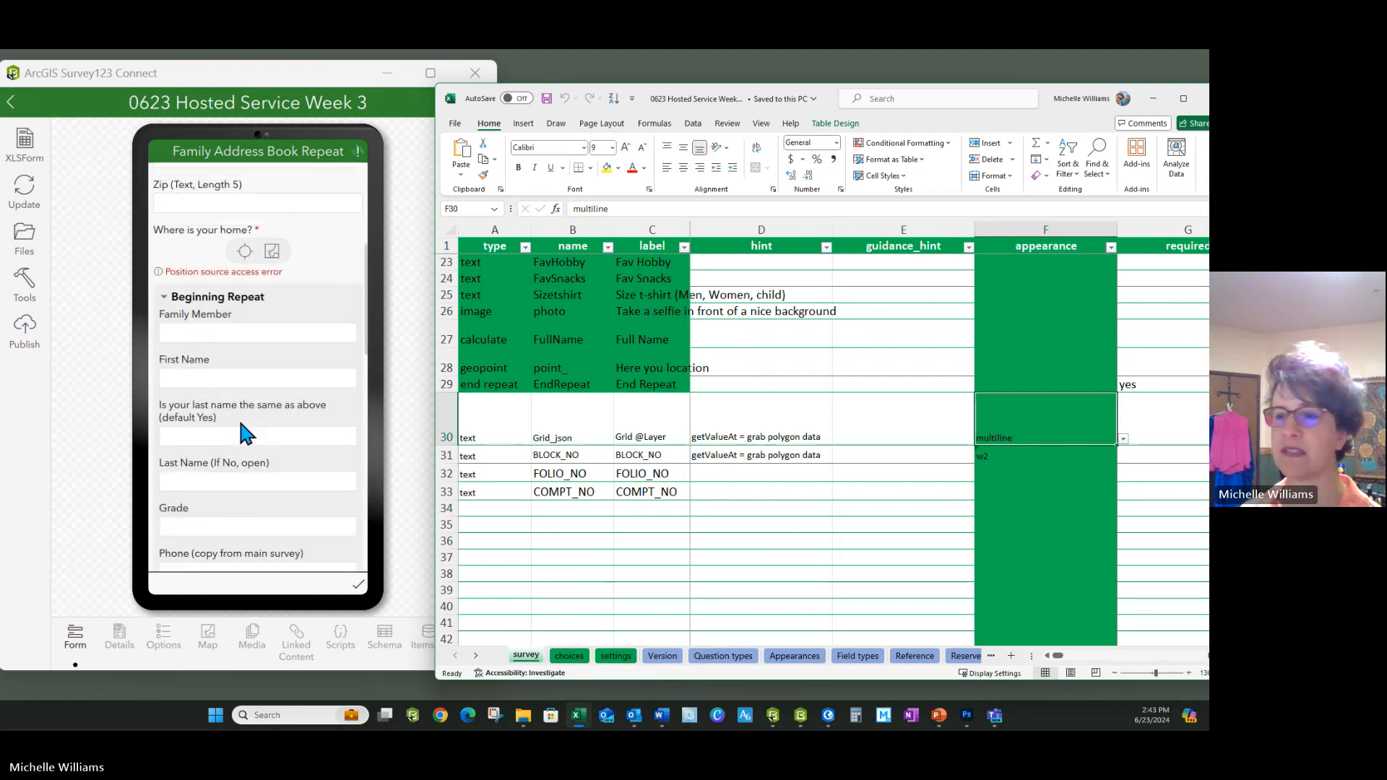
left_click(652, 524)
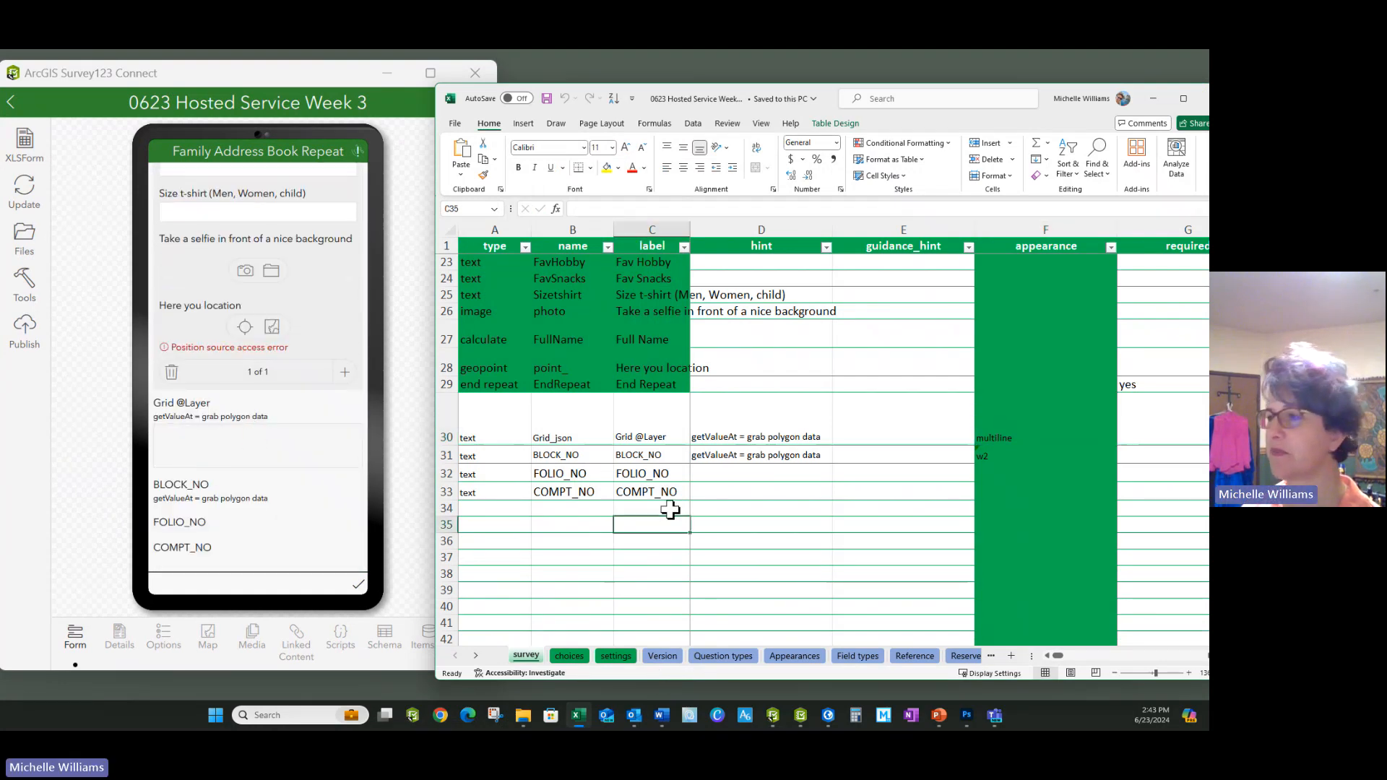
Clear the w2 width from the appearance of the BLOCK_NO row in the XLSForm
left_click(446, 416)
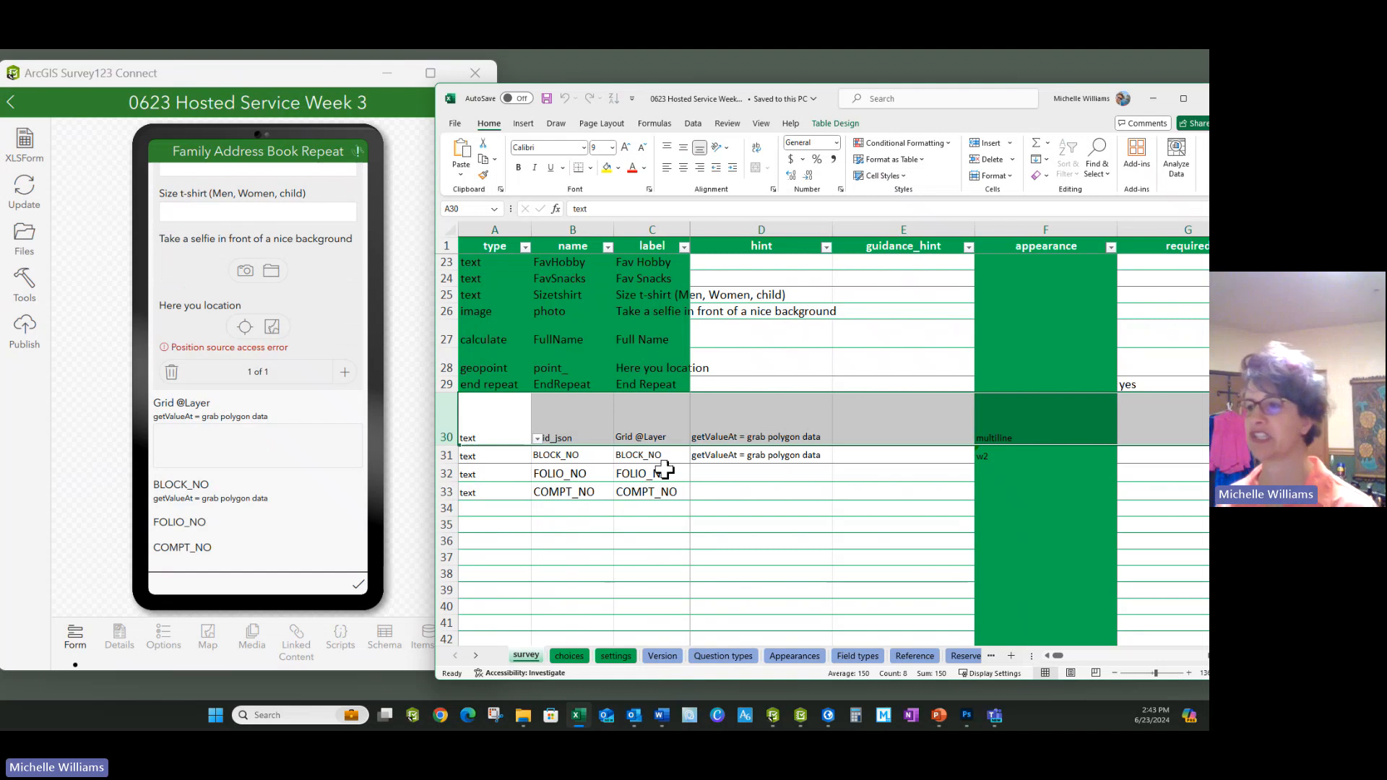
left_click(718, 432)
key("Right")
key("Right")
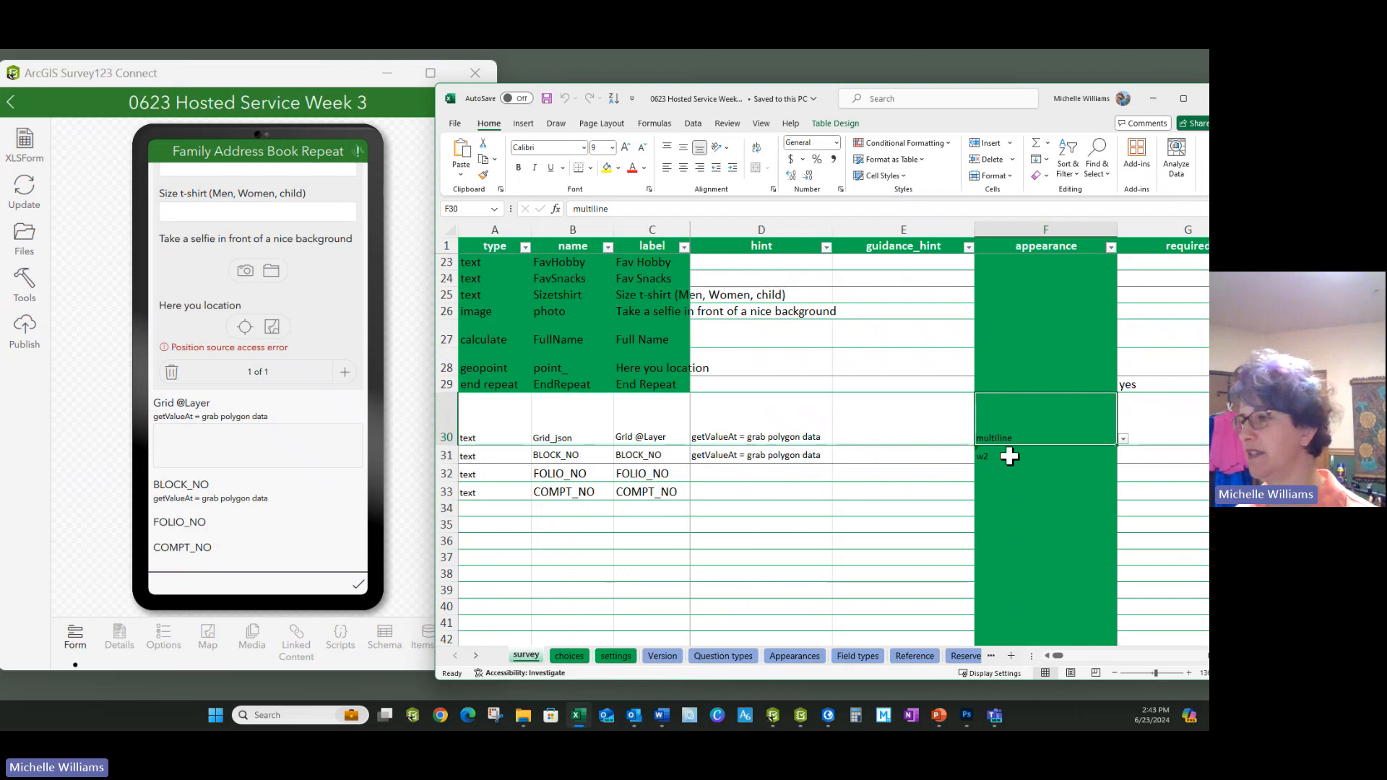
left_click(1009, 456)
key("Delete")
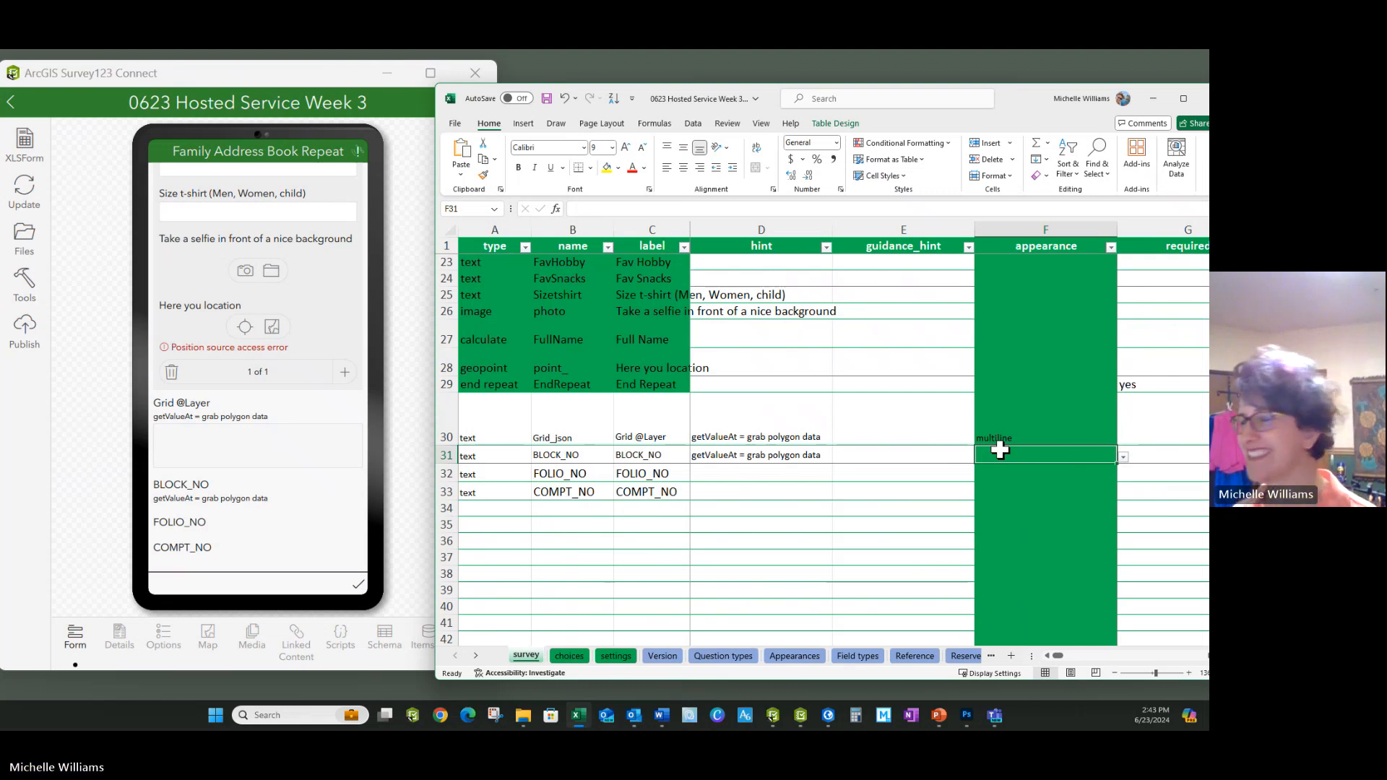
Examine the readonly and calculation entries of the Grid_json, BLOCK_NO, FOLIO_NO and COMPT_NO rows with the workbook maximized
key("Right")
key("Right")
key("Right")
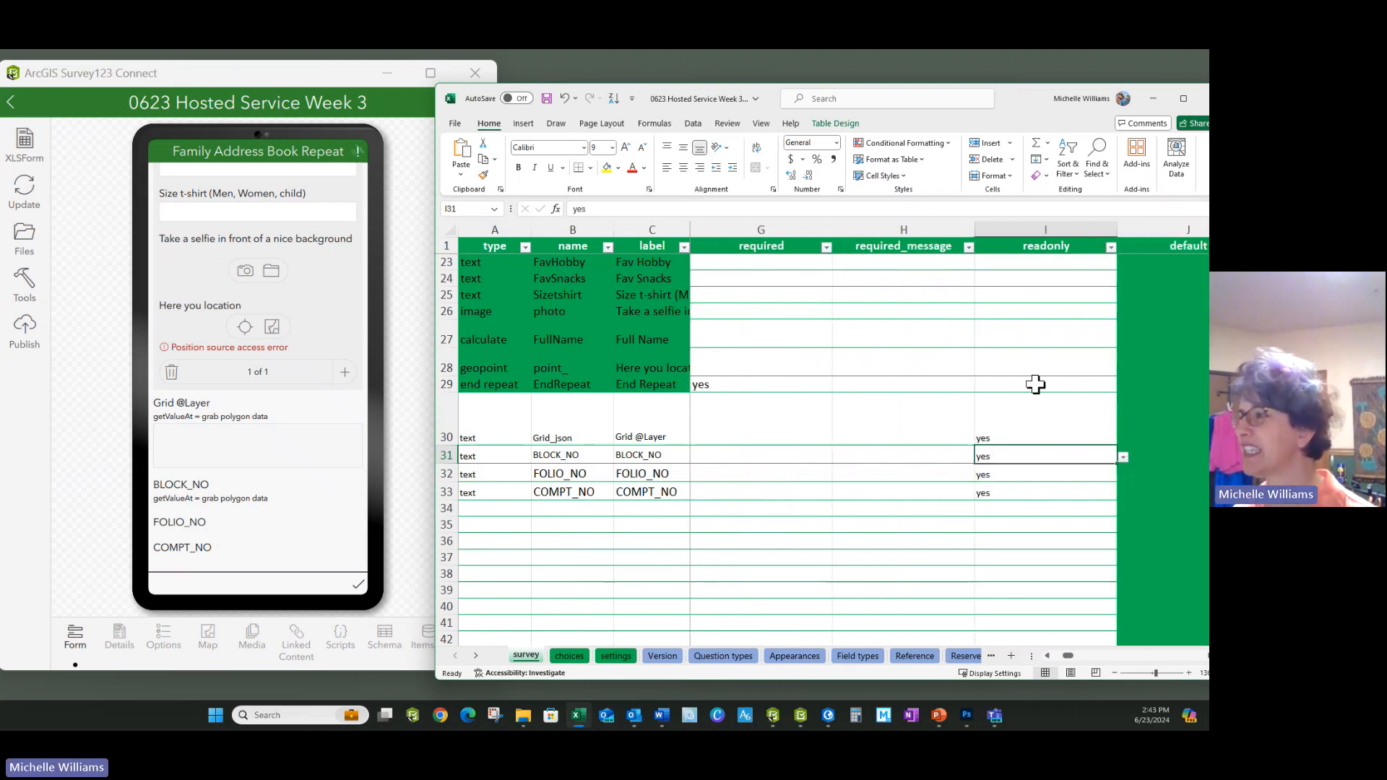
key("Right")
key("Right")
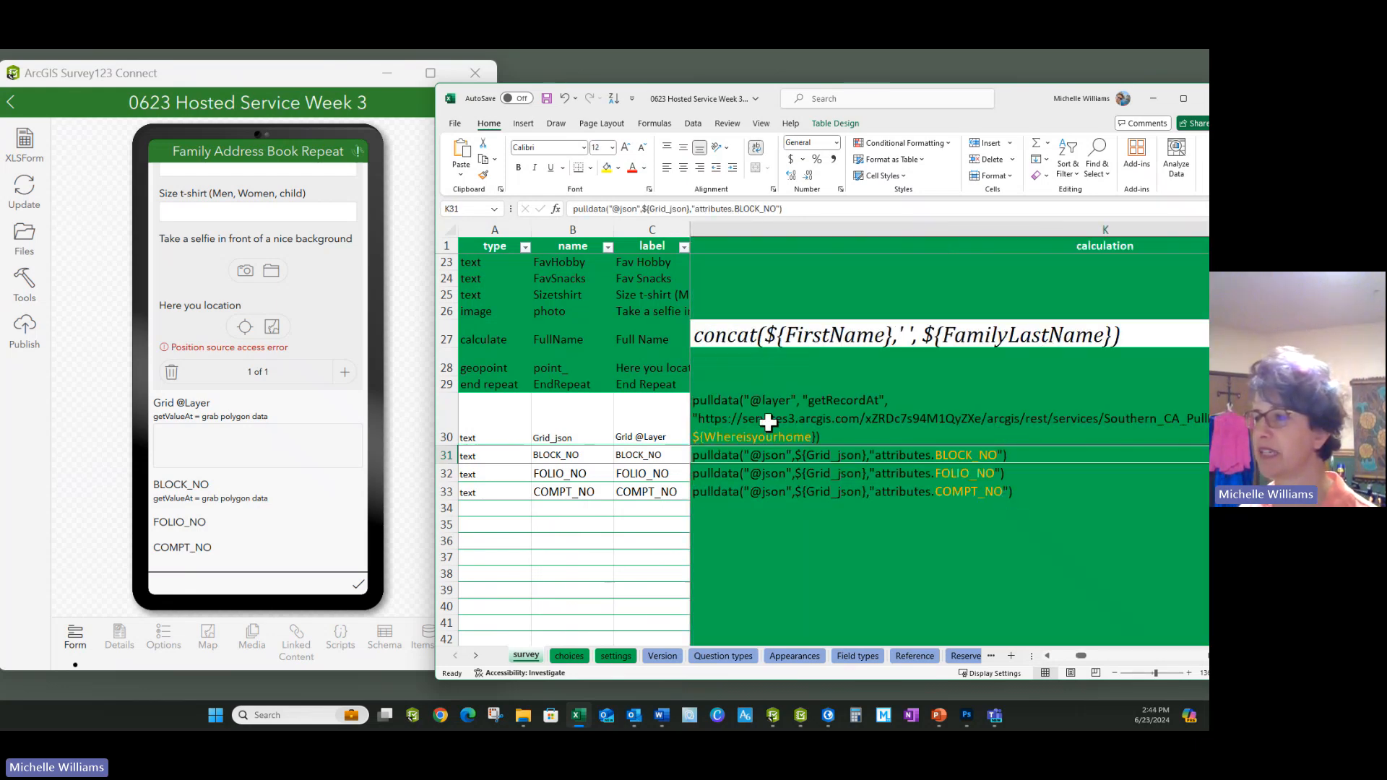
left_click(1183, 98)
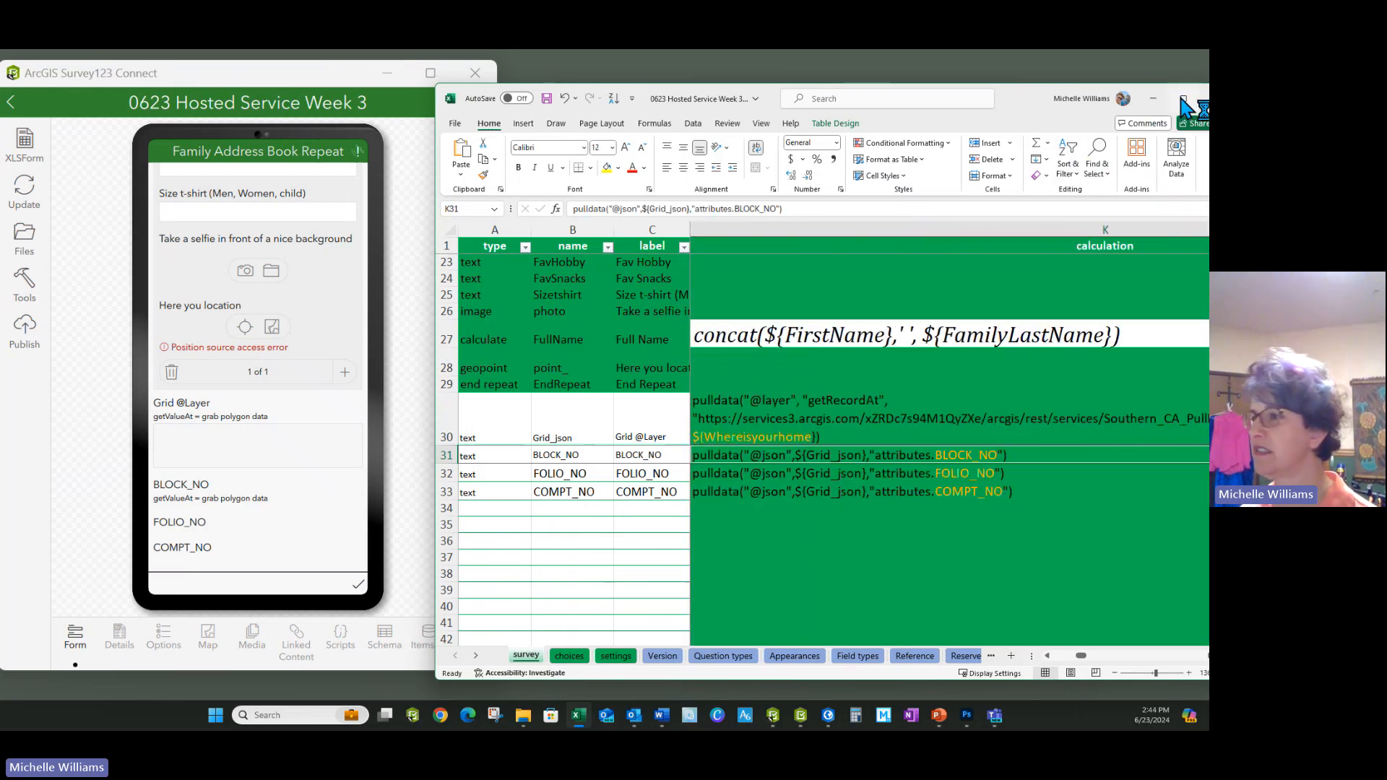
left_click(305, 393)
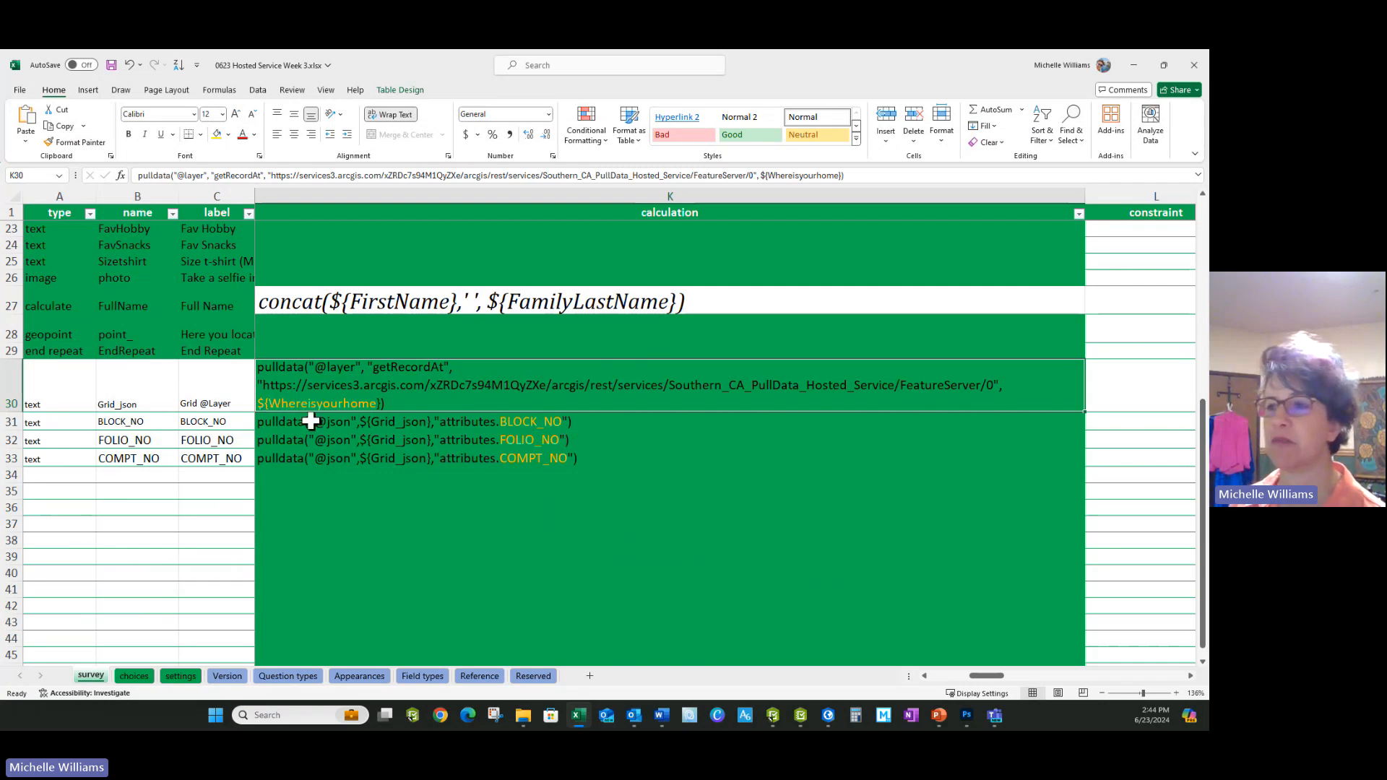
Colour the name Whereisyourhome in the geopoint row orange to match its reference in the Grid_json calculation
scroll(289, 409, "up", 7)
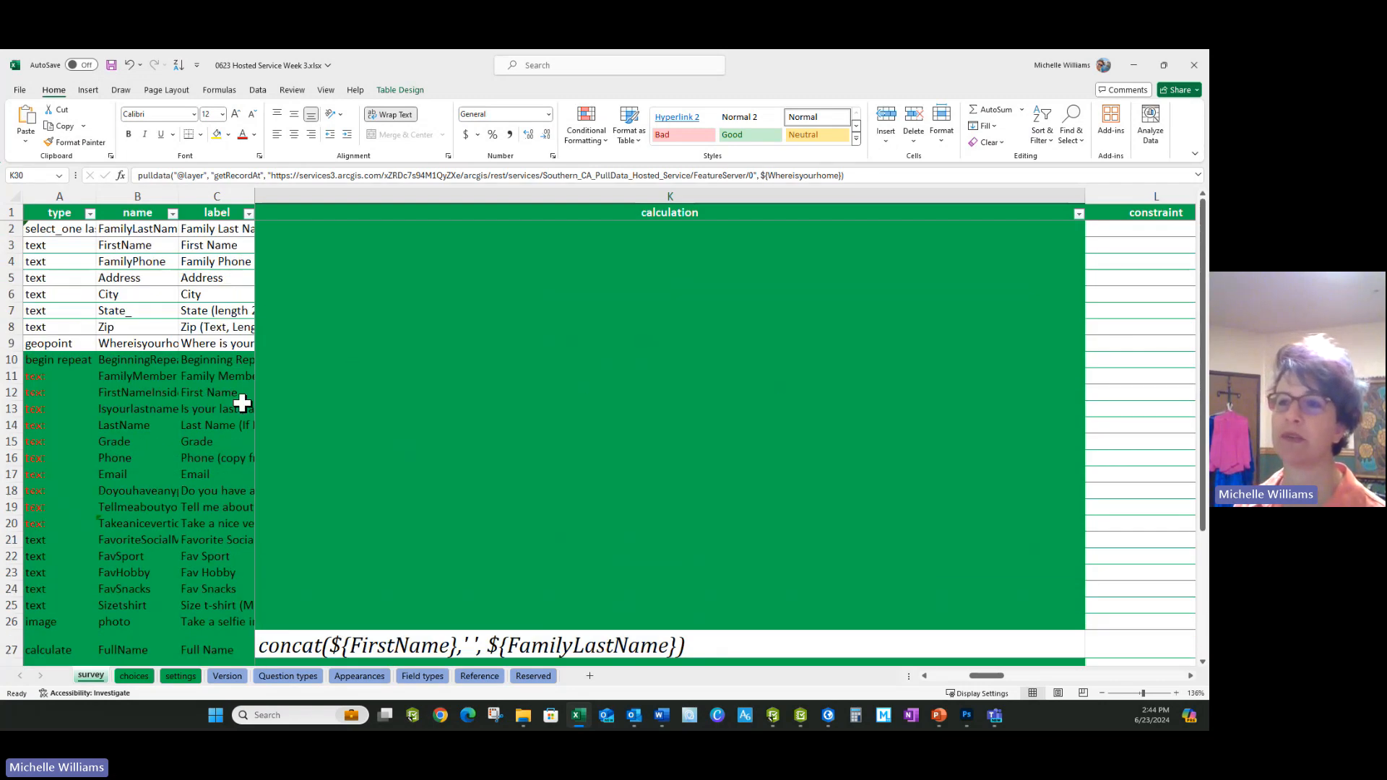
left_click(156, 349)
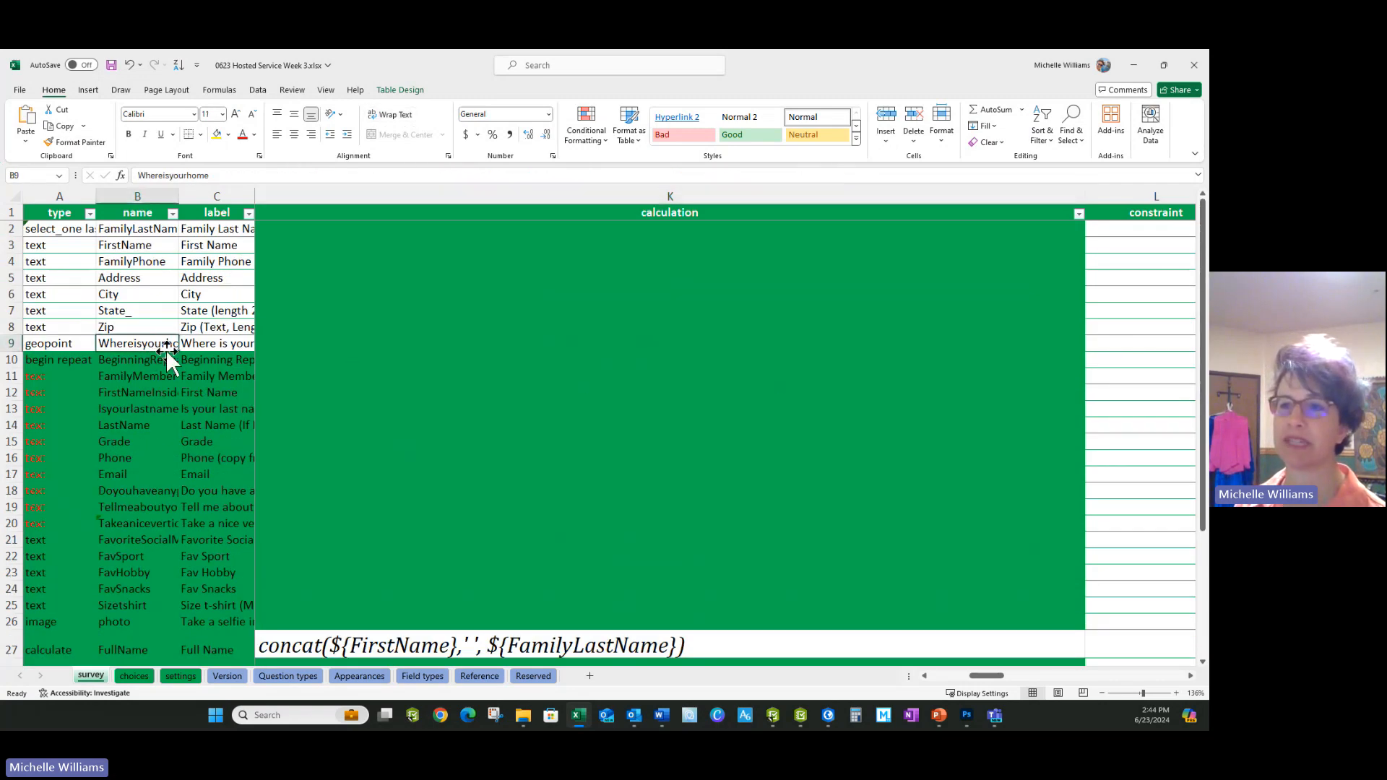
left_click(227, 134)
left_click(242, 283)
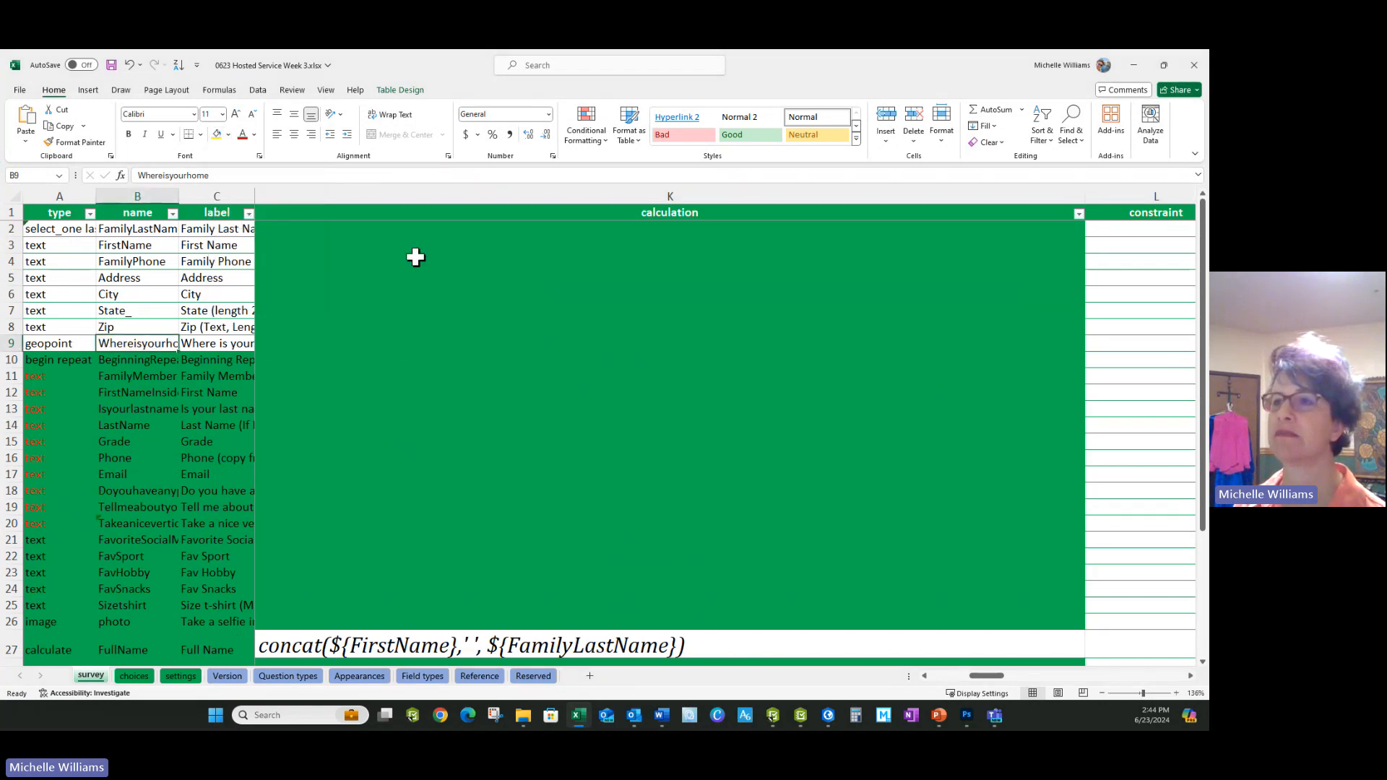
left_click(255, 135)
left_click(316, 192)
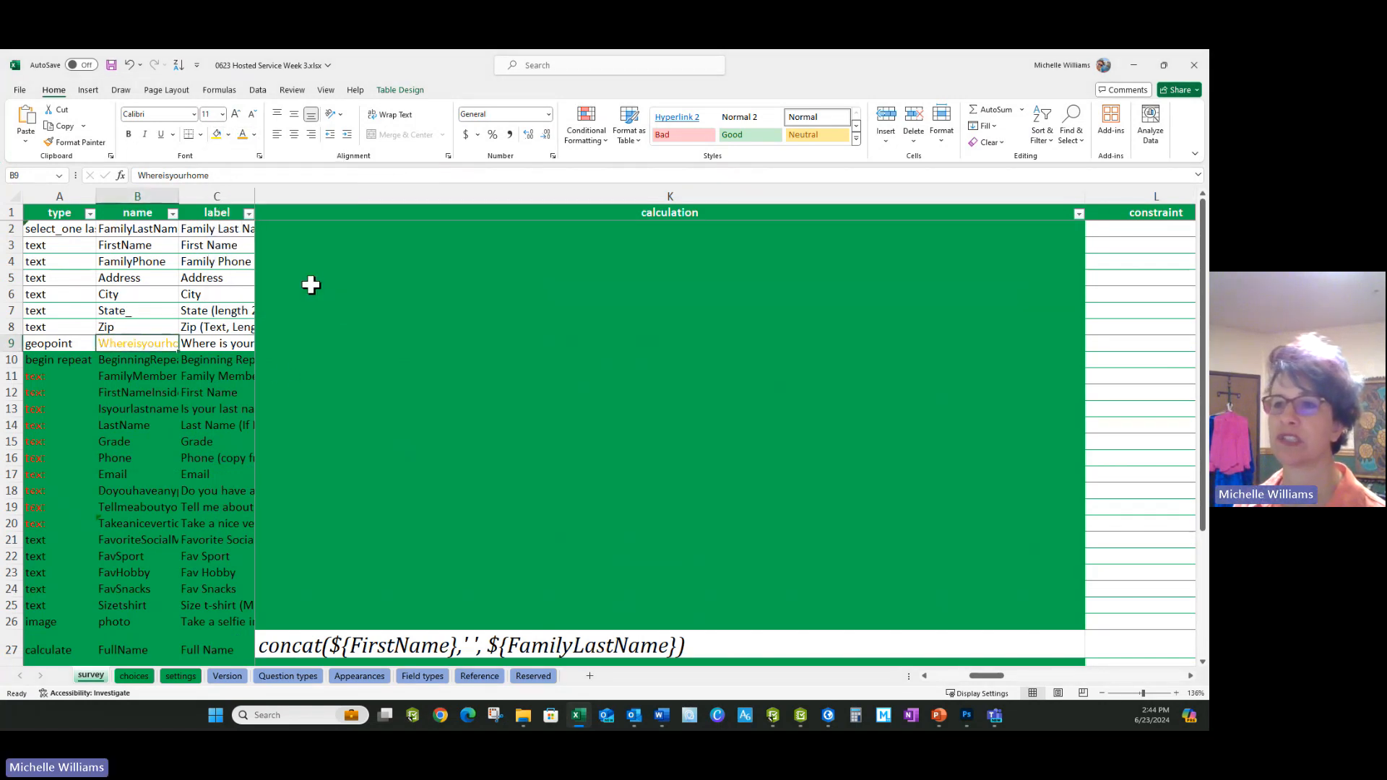
left_click(144, 375)
scroll(198, 350, "down", 7)
scroll(198, 350, "up", 7)
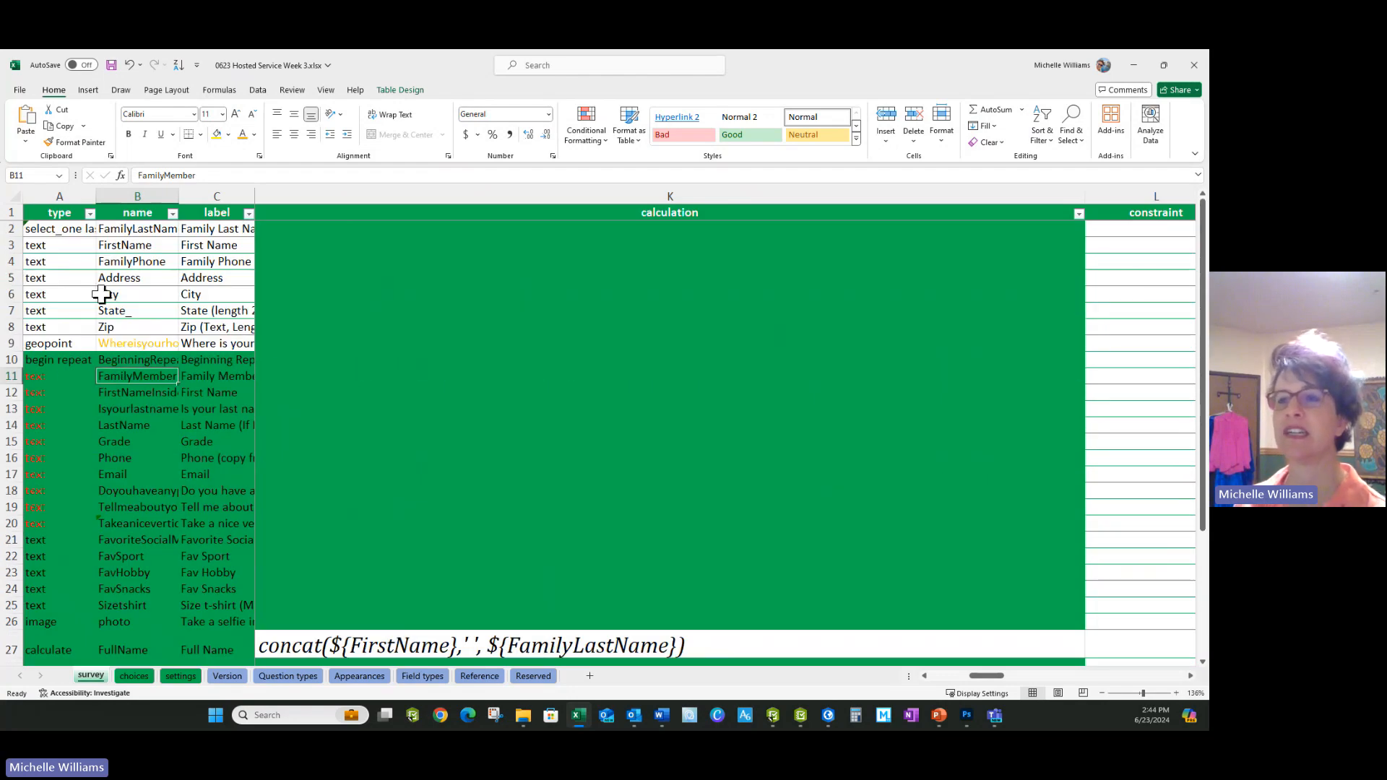
left_click(143, 342)
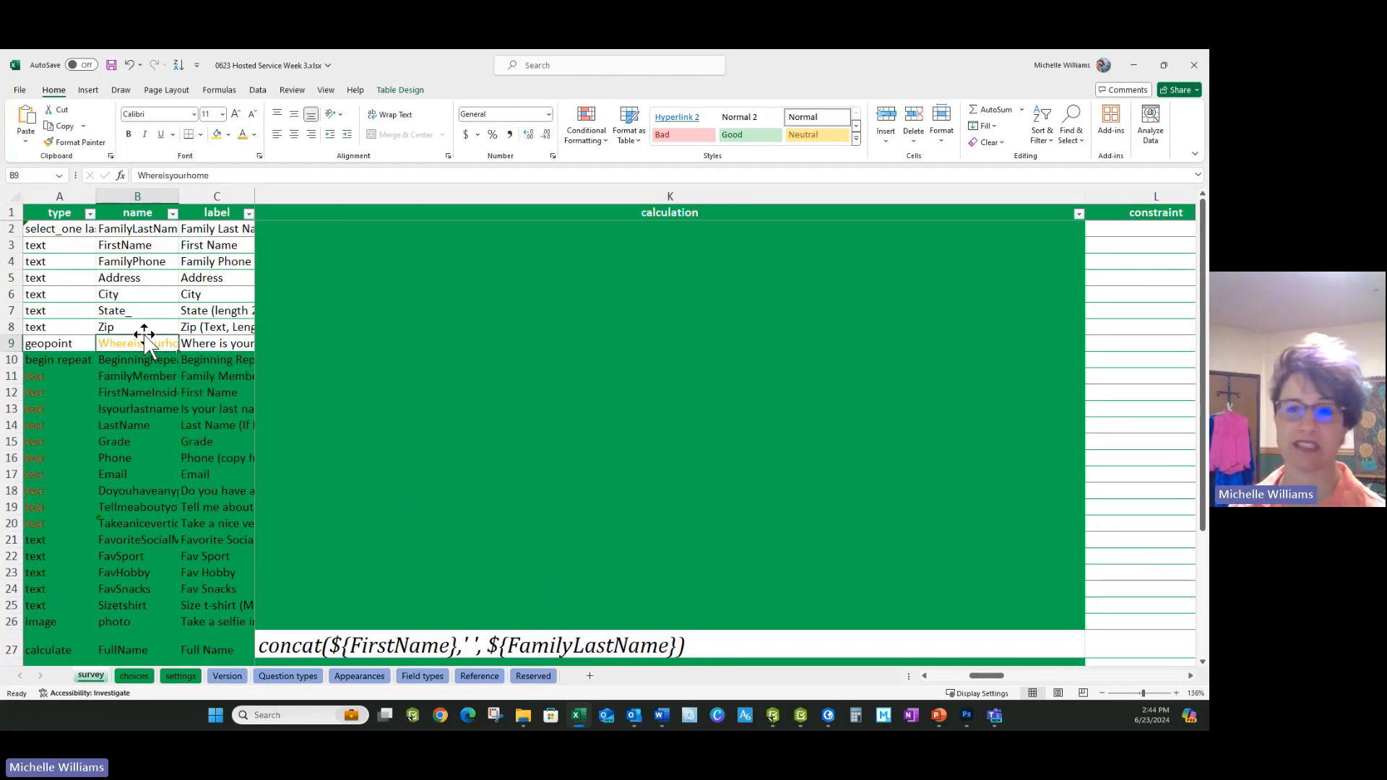
Review the pulldata calculations from the Grid_json row through the COMPT_NO row and save the XLSForm
scroll(146, 340, "down", 5)
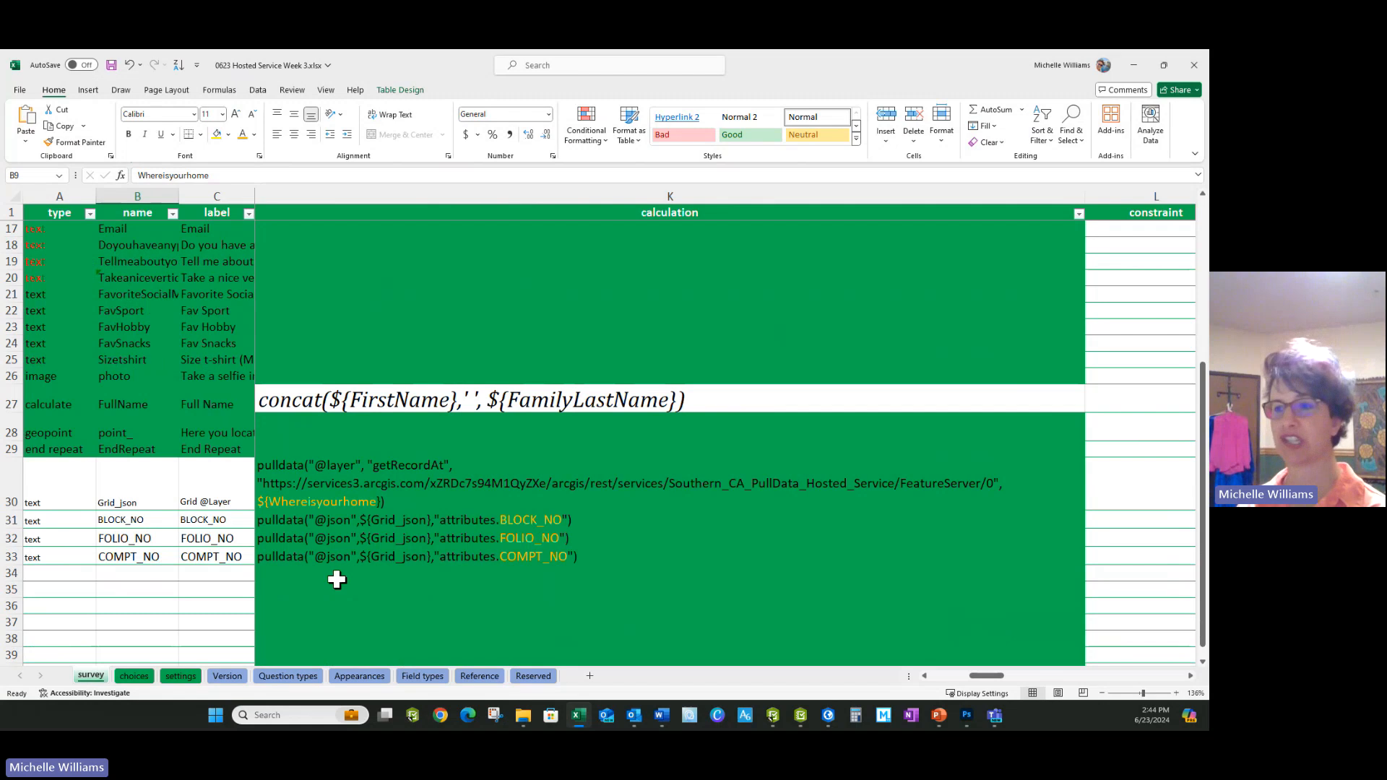
left_click_drag(312, 474, 312, 558)
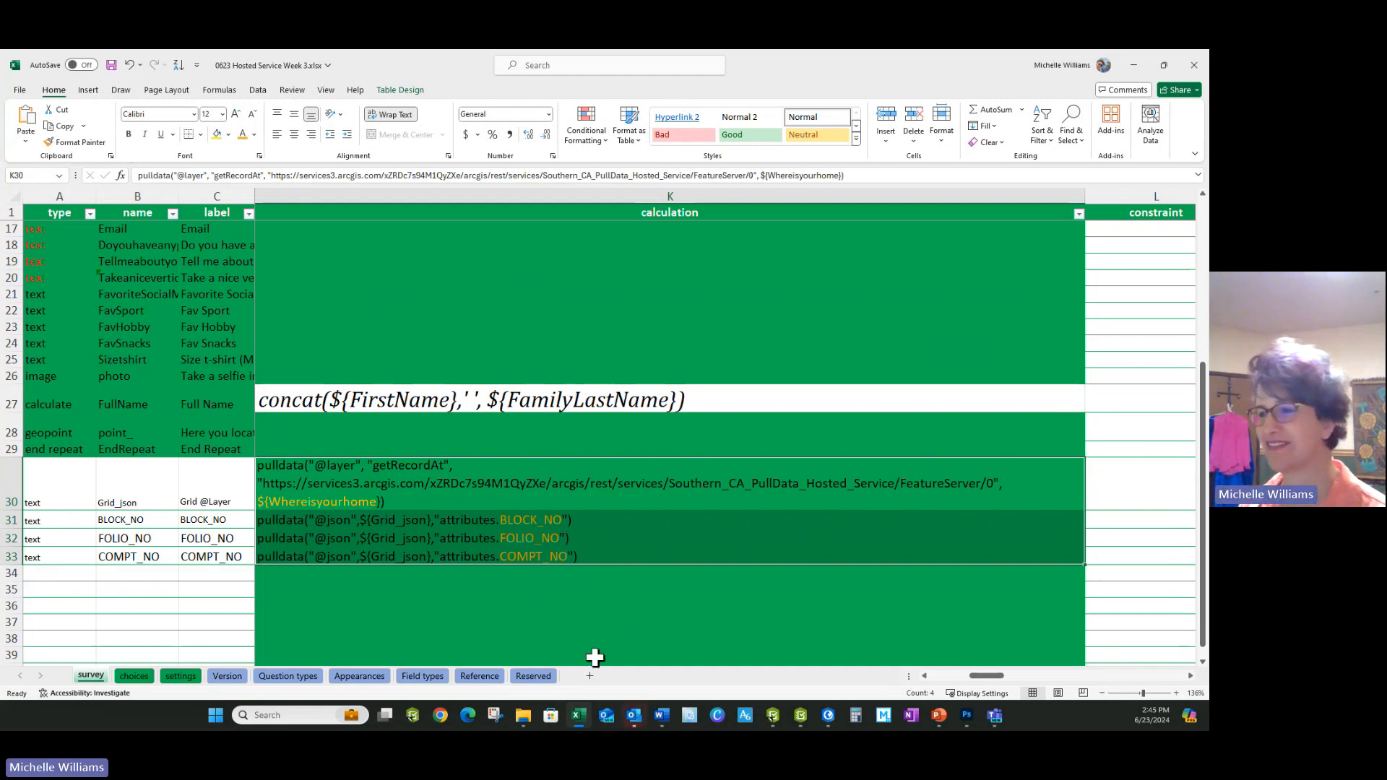
left_click(471, 556)
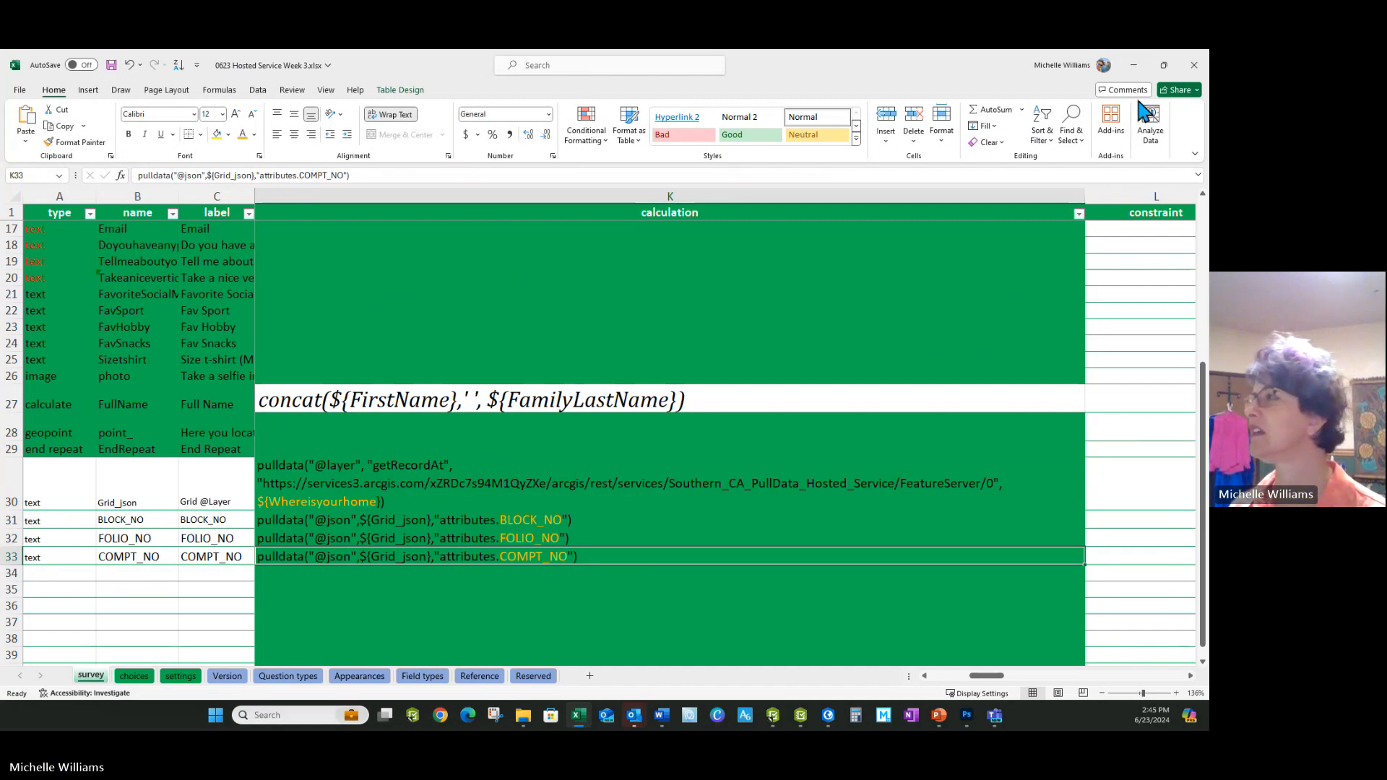
left_click_drag(11, 498, 11, 556)
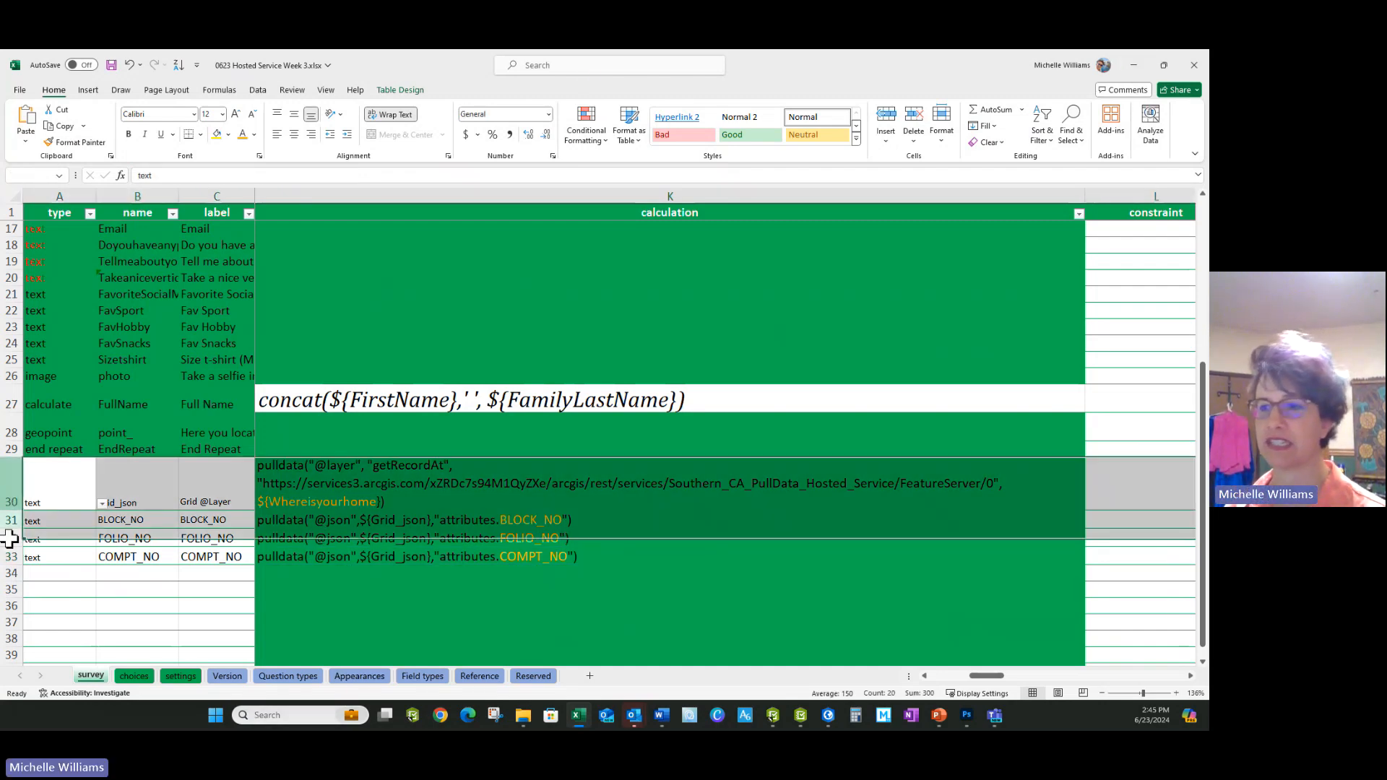
key("Delete")
left_click(217, 601)
left_click(111, 65)
Examine the Whereisyourhome geopoint row across its columns, from label through body::accuracyThreshold
scroll(309, 507, "up", 5)
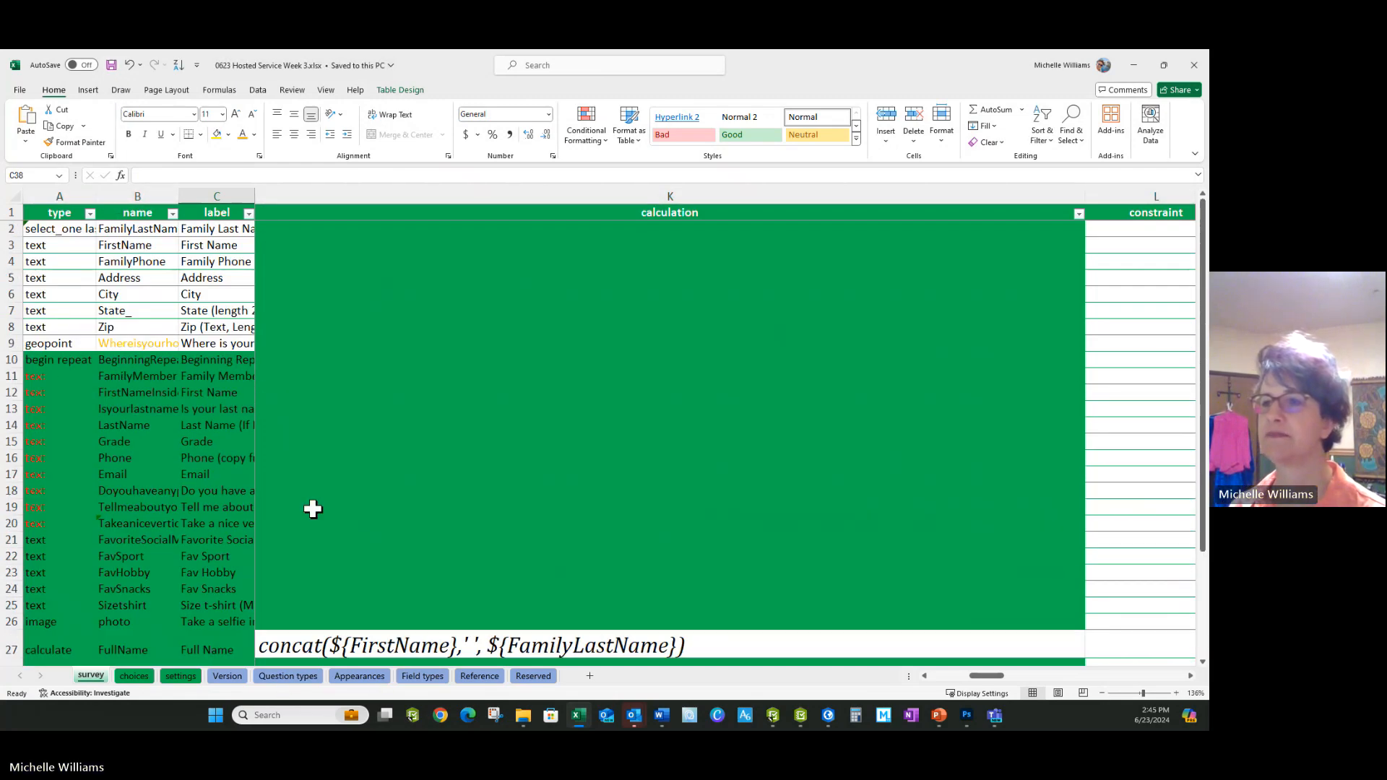
left_click(229, 343)
key("Right")
key("Right")
key("Right")
key("Right")
key("Right")
key("Right")
key("Right")
key("Right")
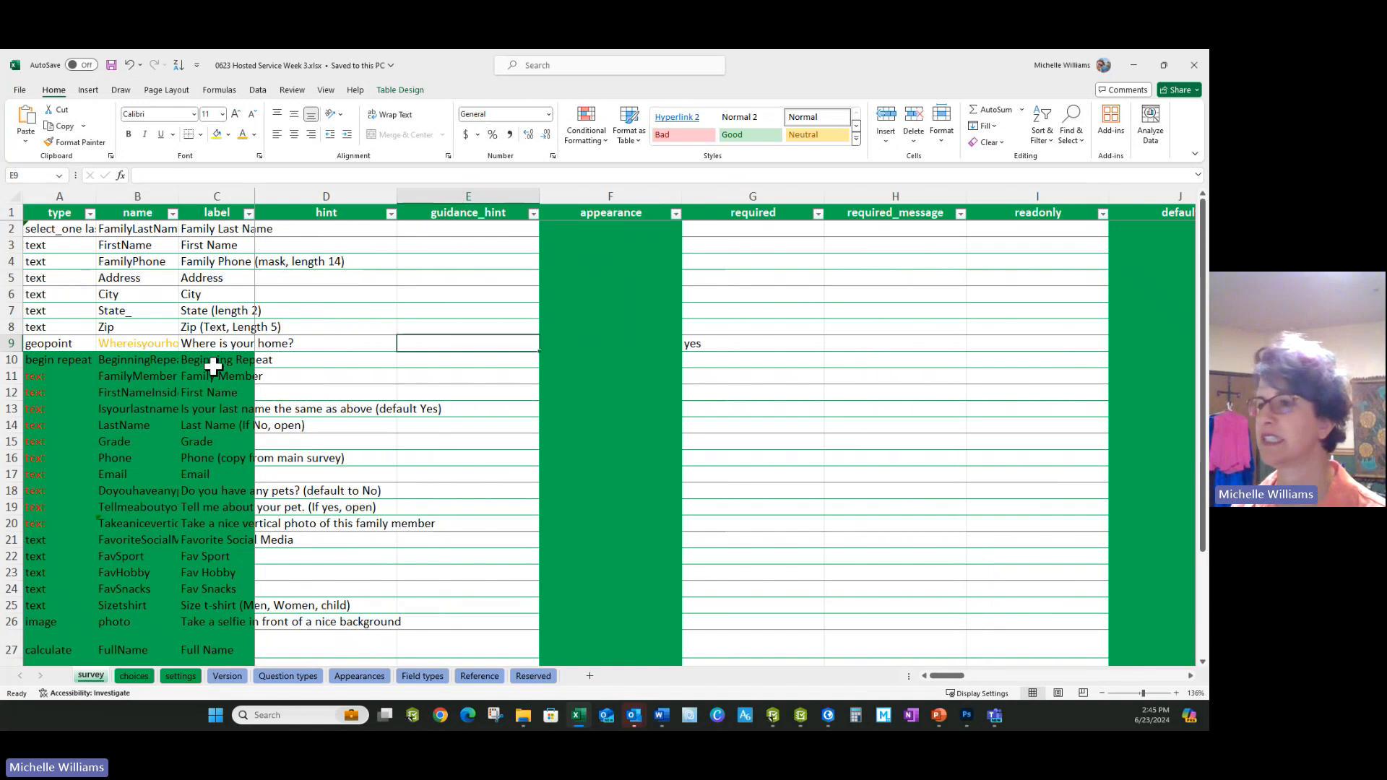
key("Right")
key("Right")
key("Right")
key("Right")
key("Right")
key("Right")
key("Right")
key("Right")
key("Right")
key("Right")
key("Right")
key("Right")
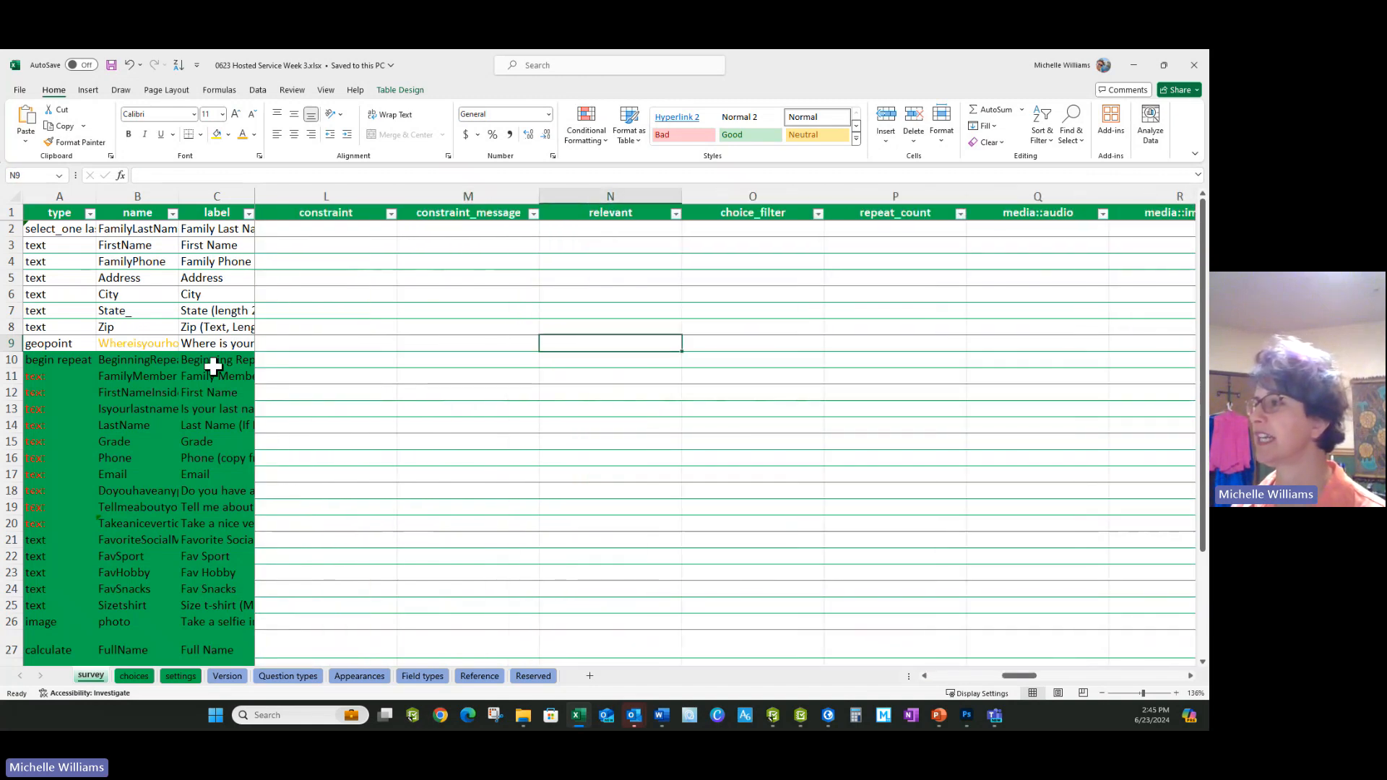
key("Right")
key("Right")
key("Right")
key("Right")
key("Right")
key("Right")
key("Right")
key("Right")
key("Right")
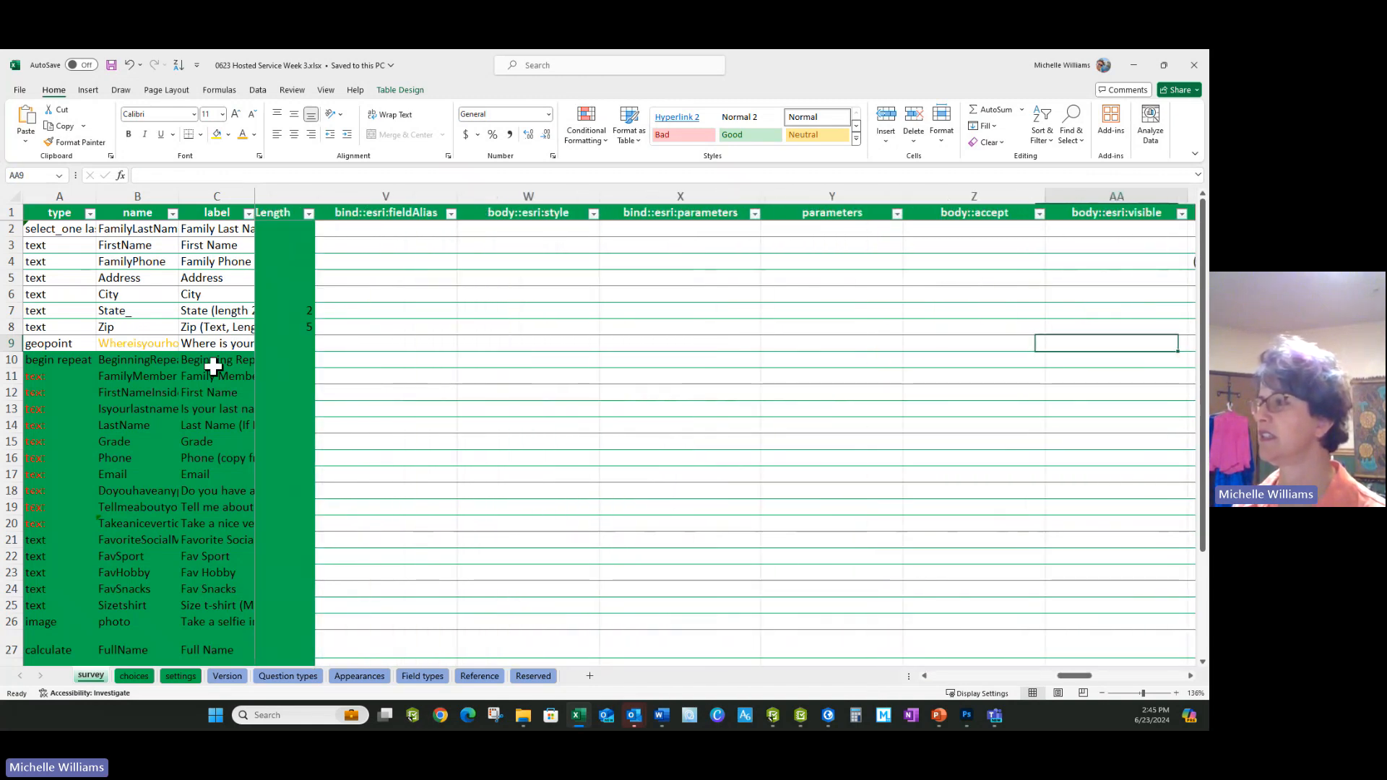
key("Right")
key("Right")
key("Right")
key("Right")
key("Right")
key("Right")
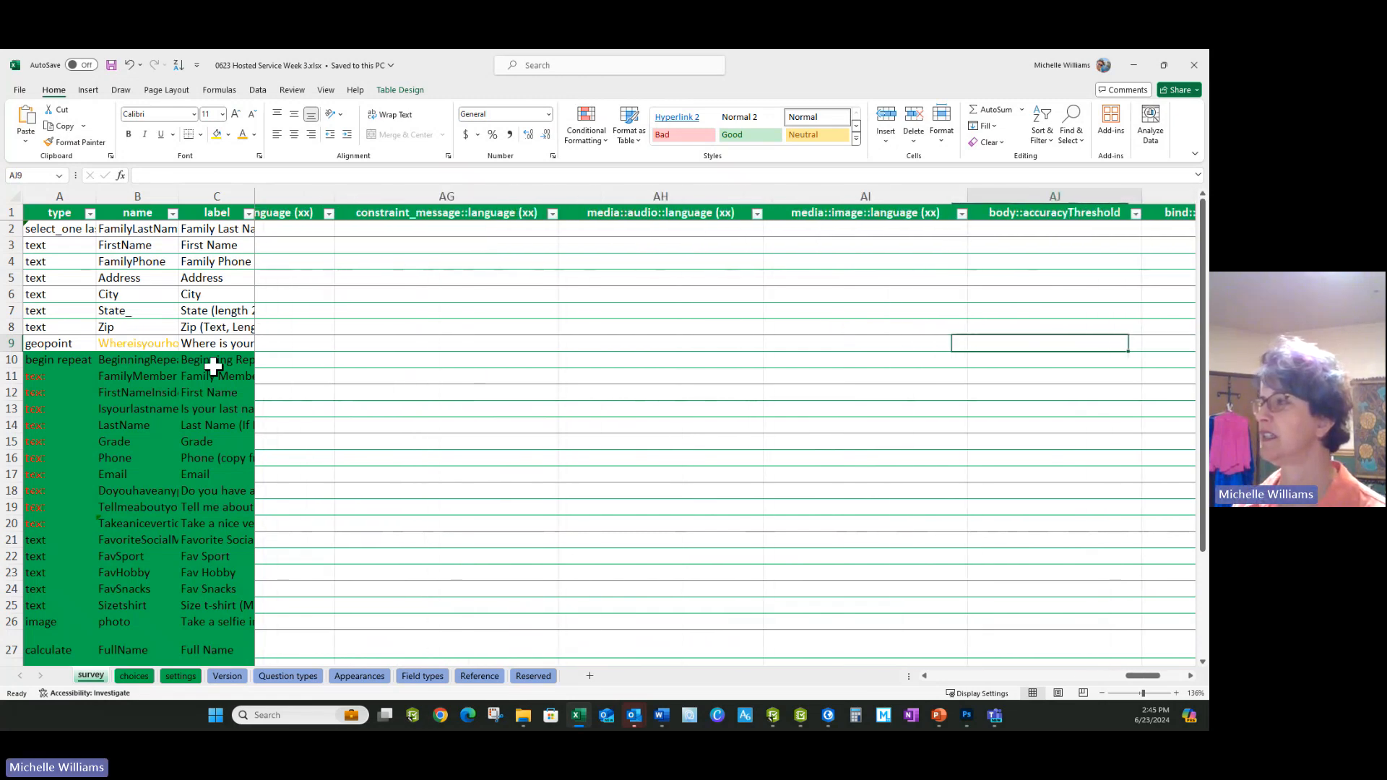
left_click(471, 490)
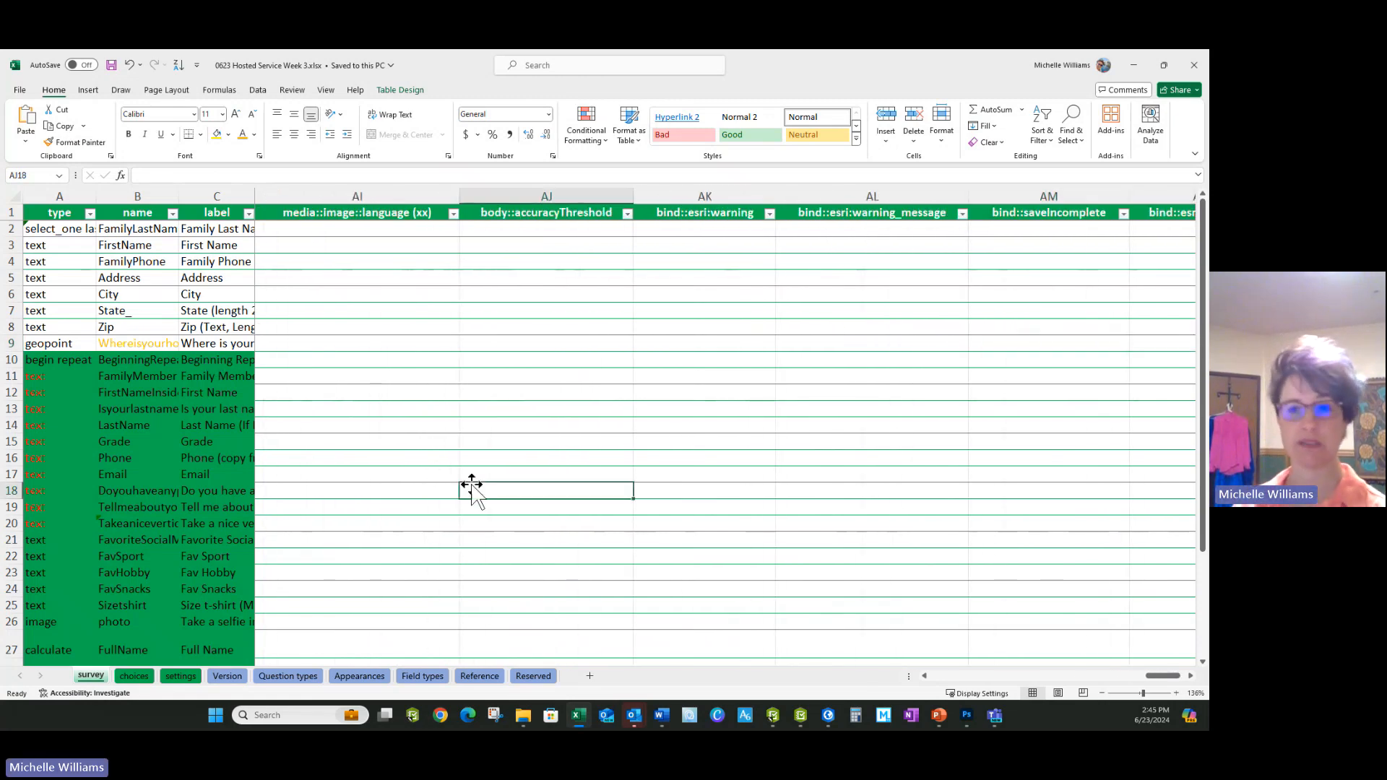
Save the XLSForm again and restore the workbook window to a smaller size beside the form preview
left_click(169, 374)
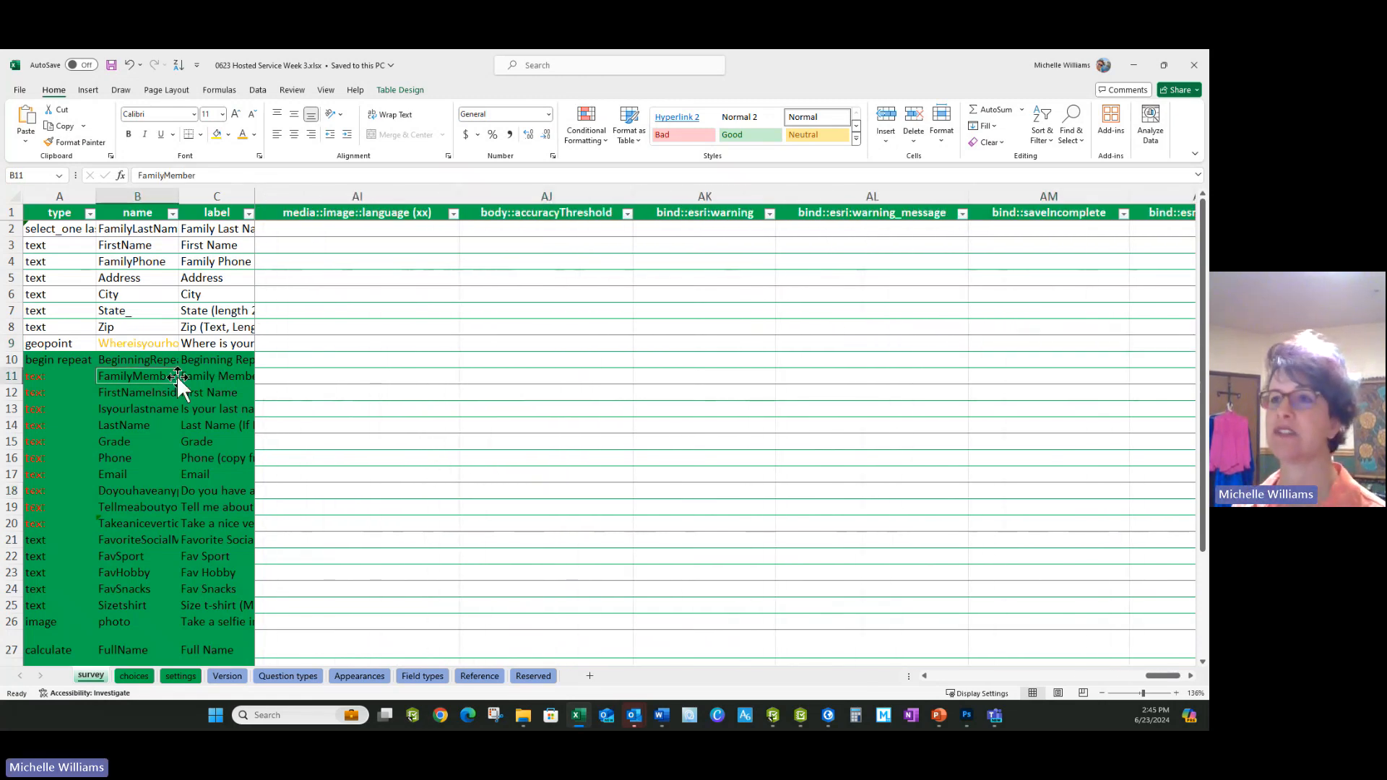
left_click(112, 67)
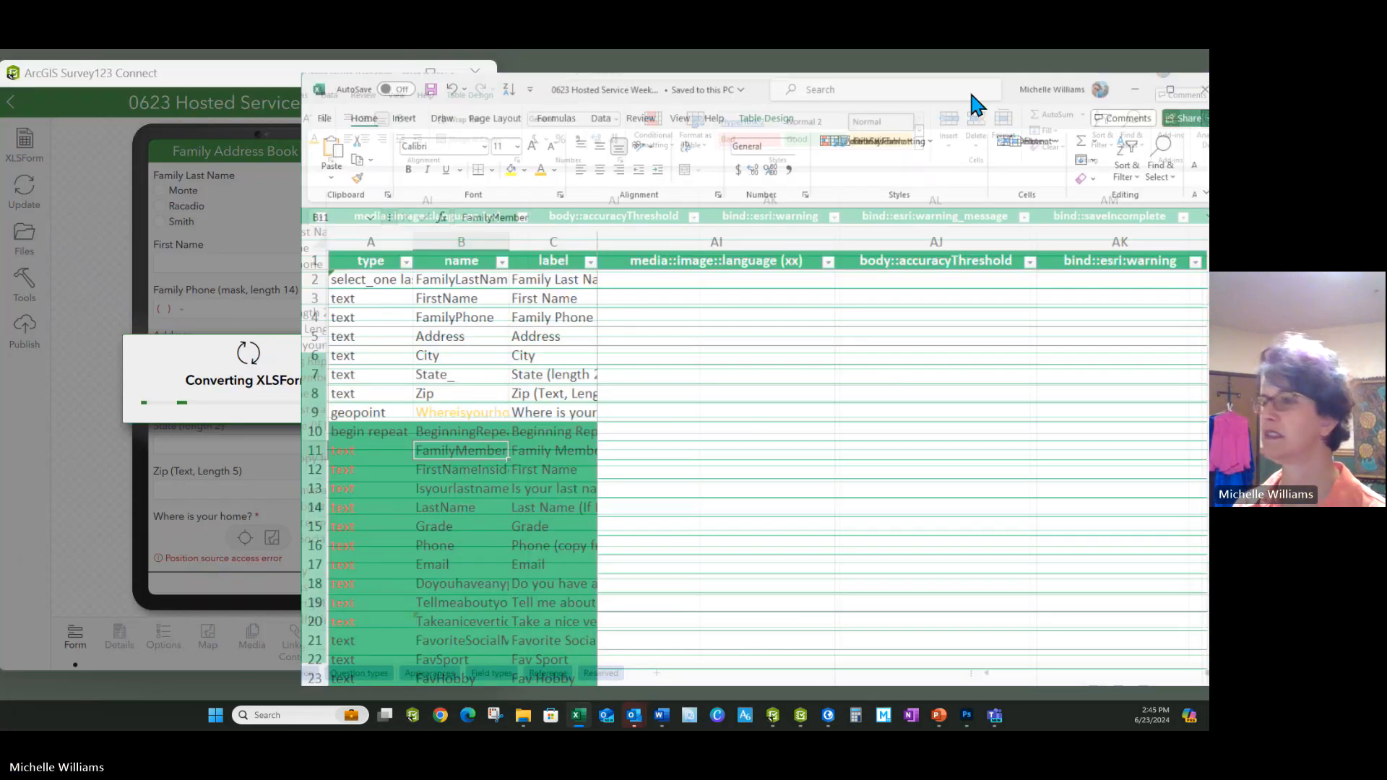
left_click(1164, 65)
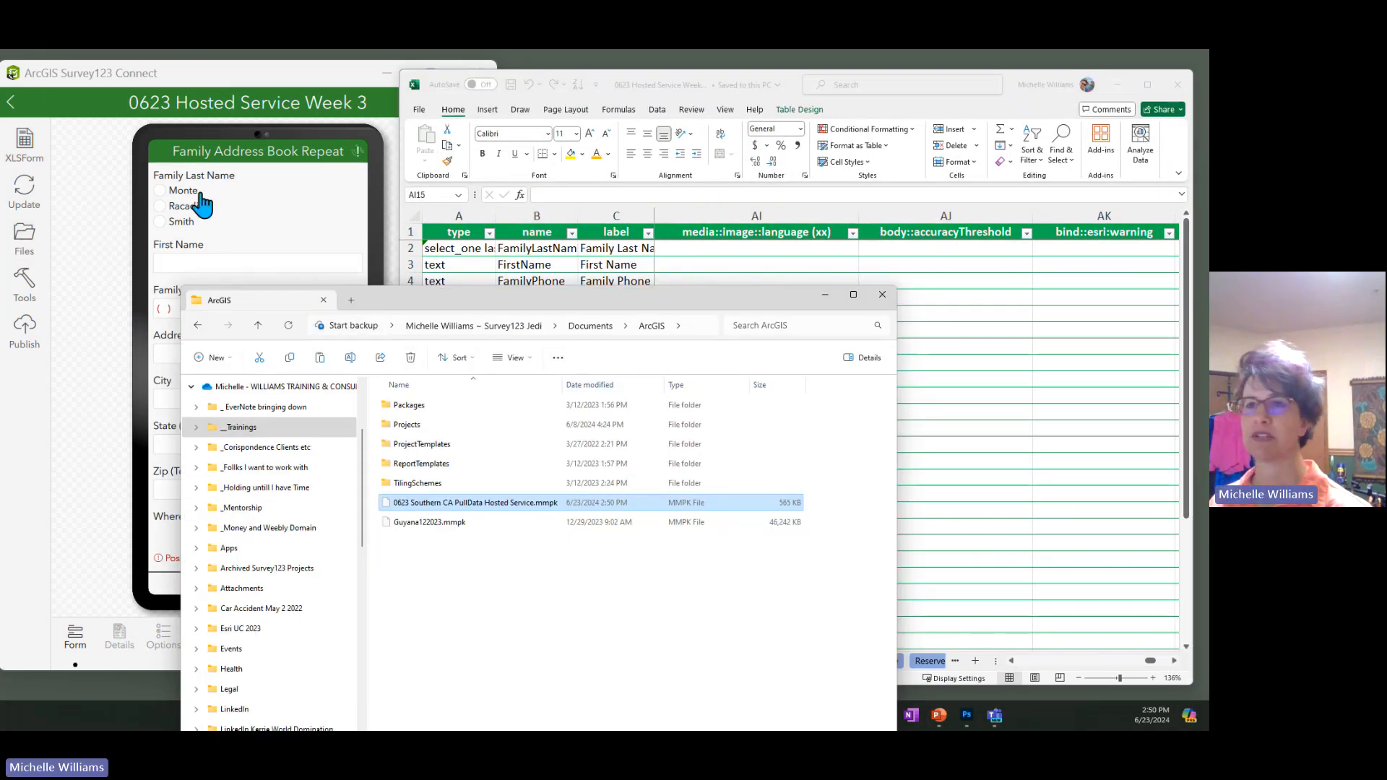
Move 0623 Southern CA PullData Hosted Service.mmpk from the ArcGIS documents folder into the survey's media folder and close both folder windows
left_click(438, 315)
left_click(489, 296)
left_click_drag(464, 288, 770, 173)
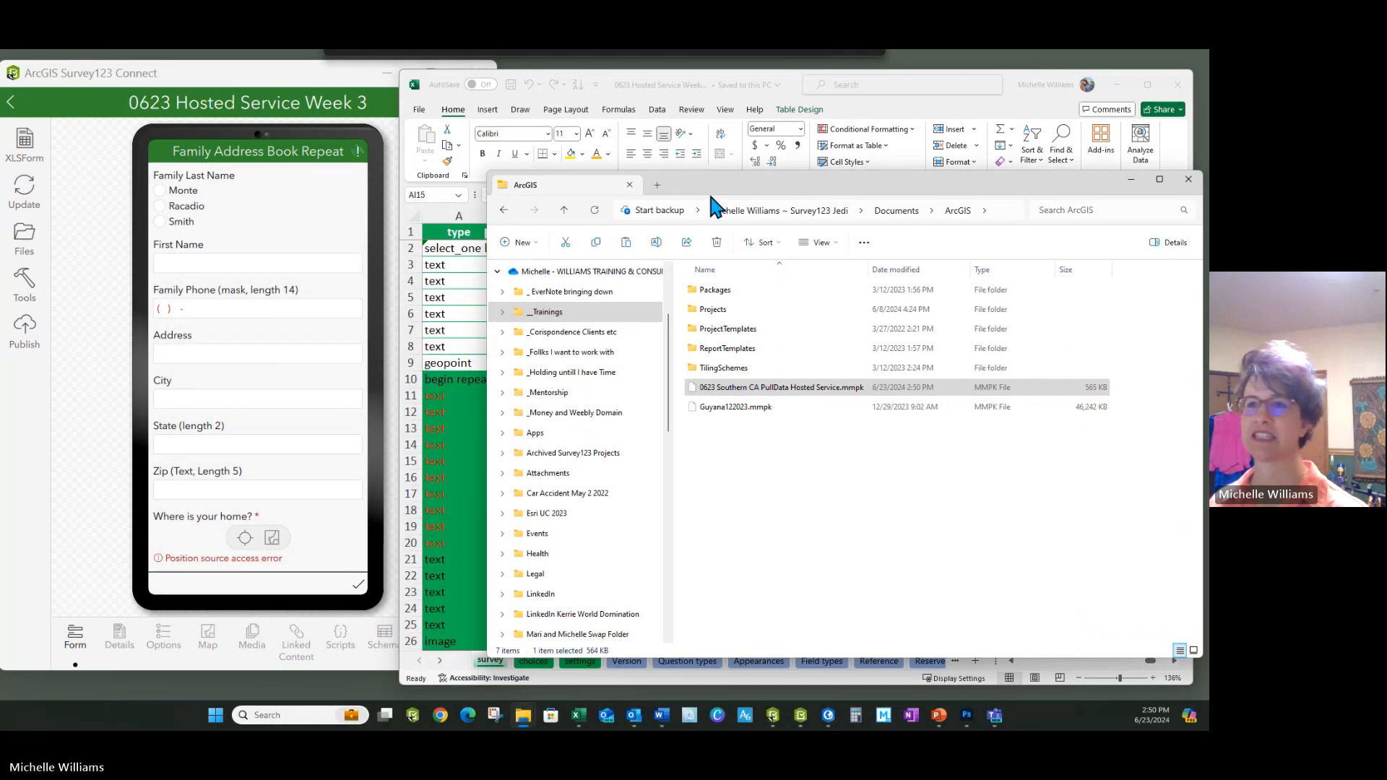
left_click(27, 242)
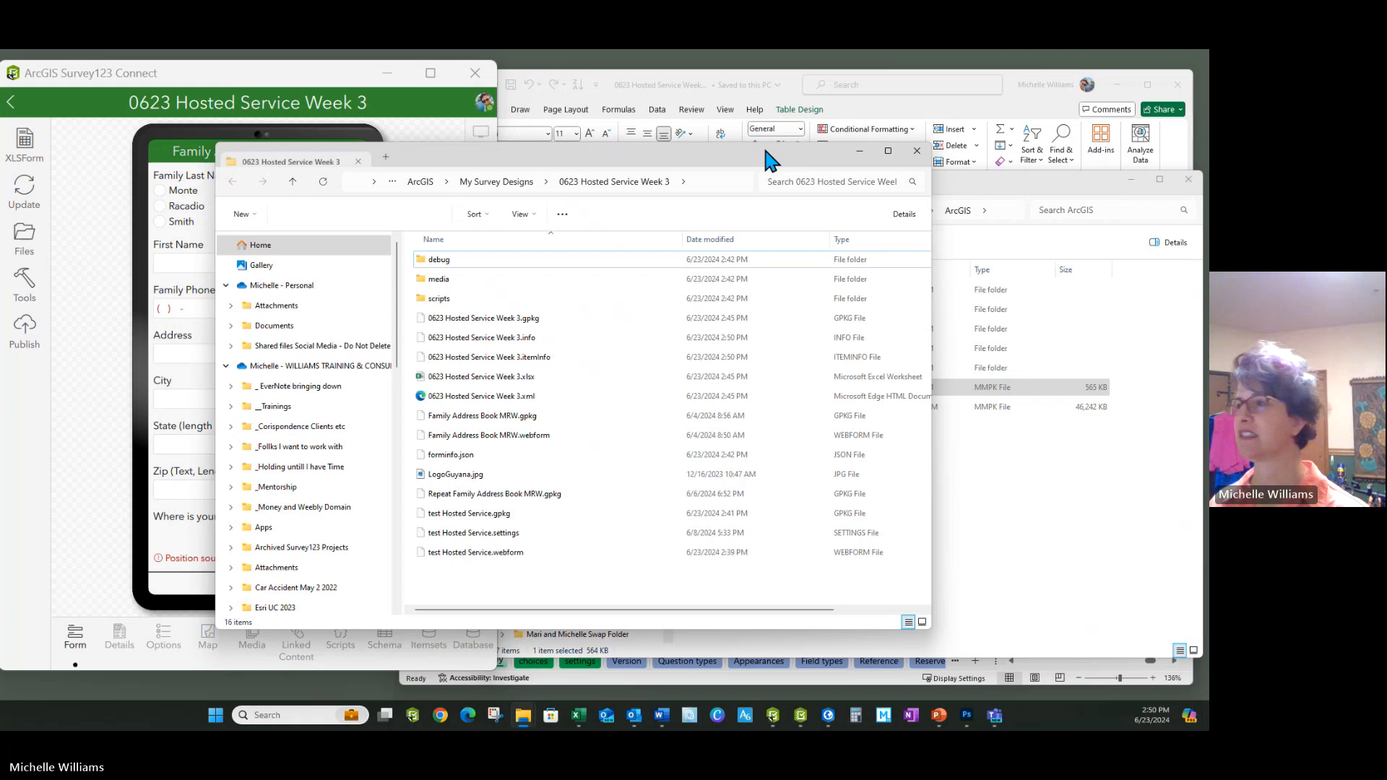
double_click(444, 280)
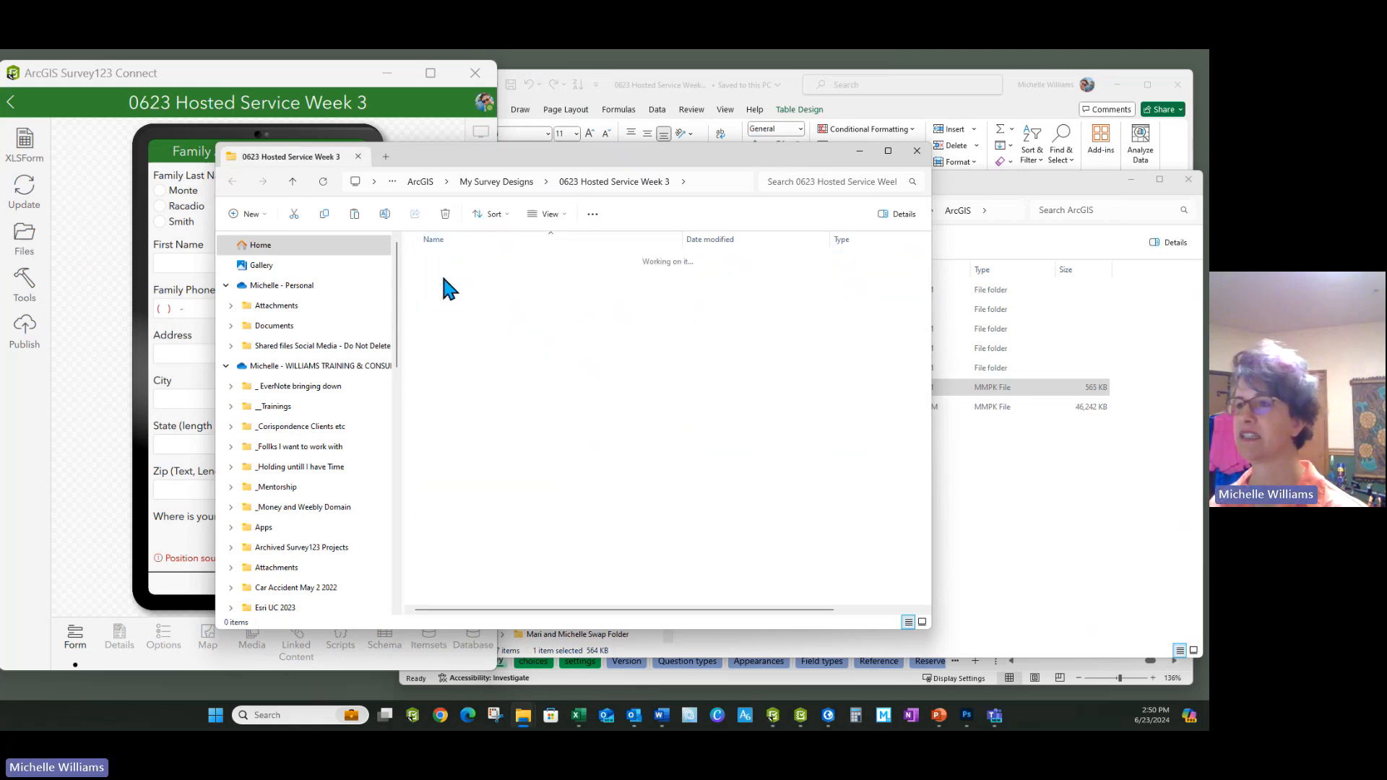
left_click(1038, 518)
left_click_drag(734, 390, 441, 409)
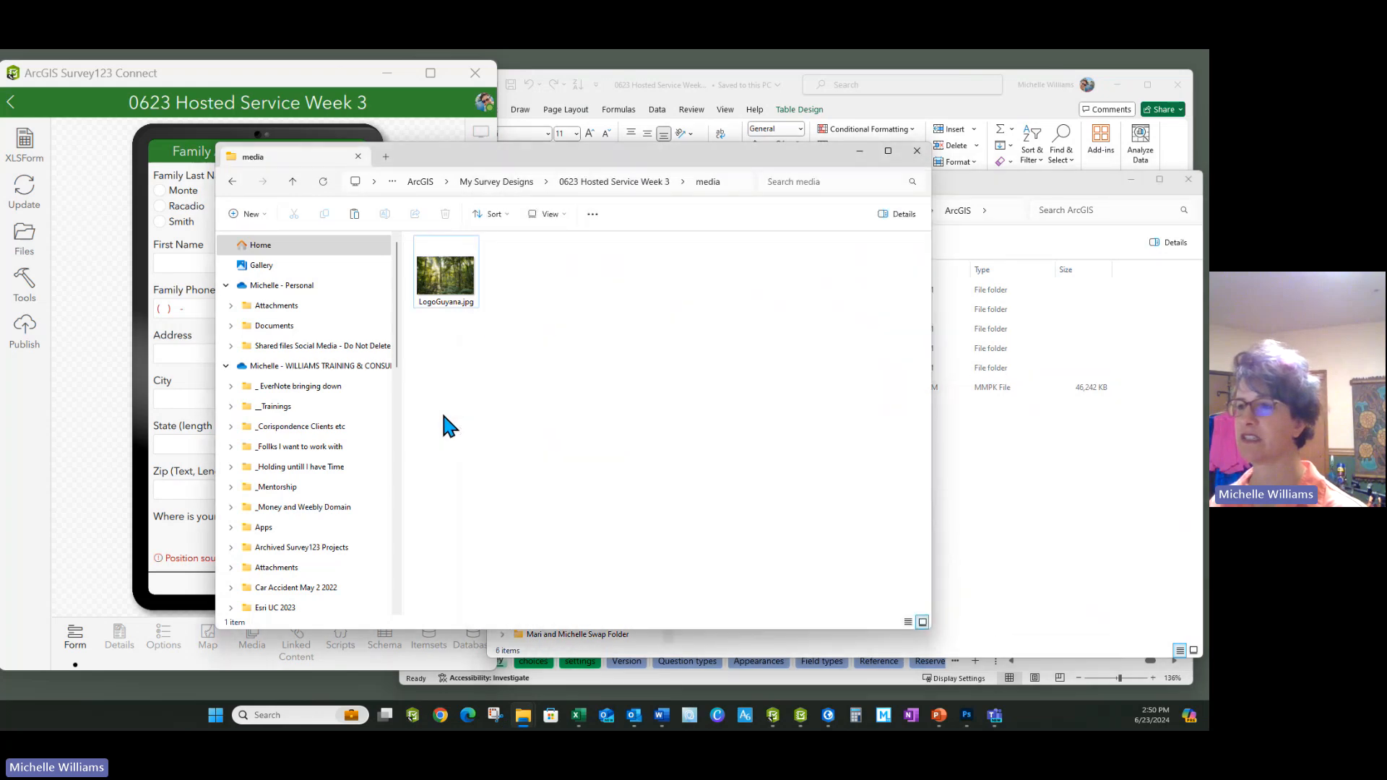
left_click(1049, 462)
left_click(1188, 179)
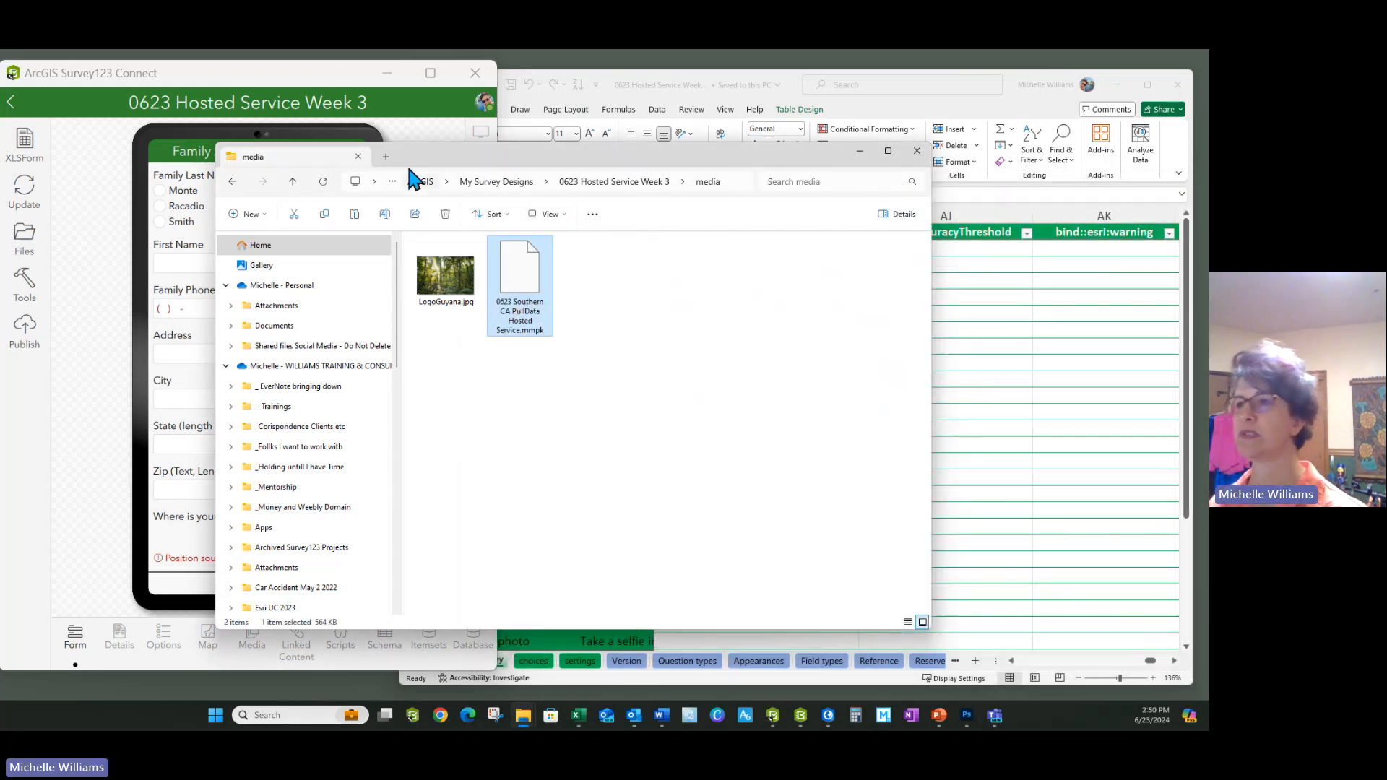
left_click(917, 151)
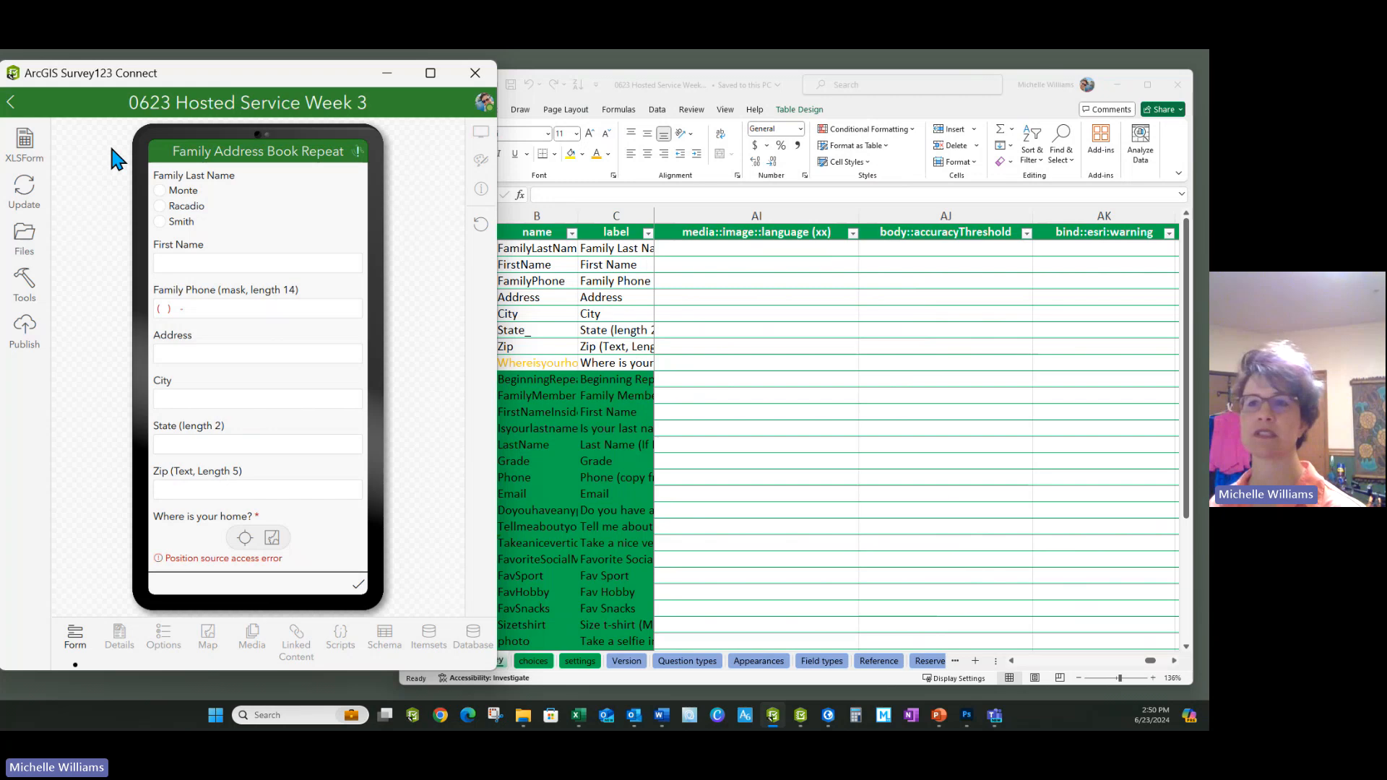
Choose the 0623 Southern CA PullData Hosted Service package as the survey's basemap and update the form preview
left_click(23, 190)
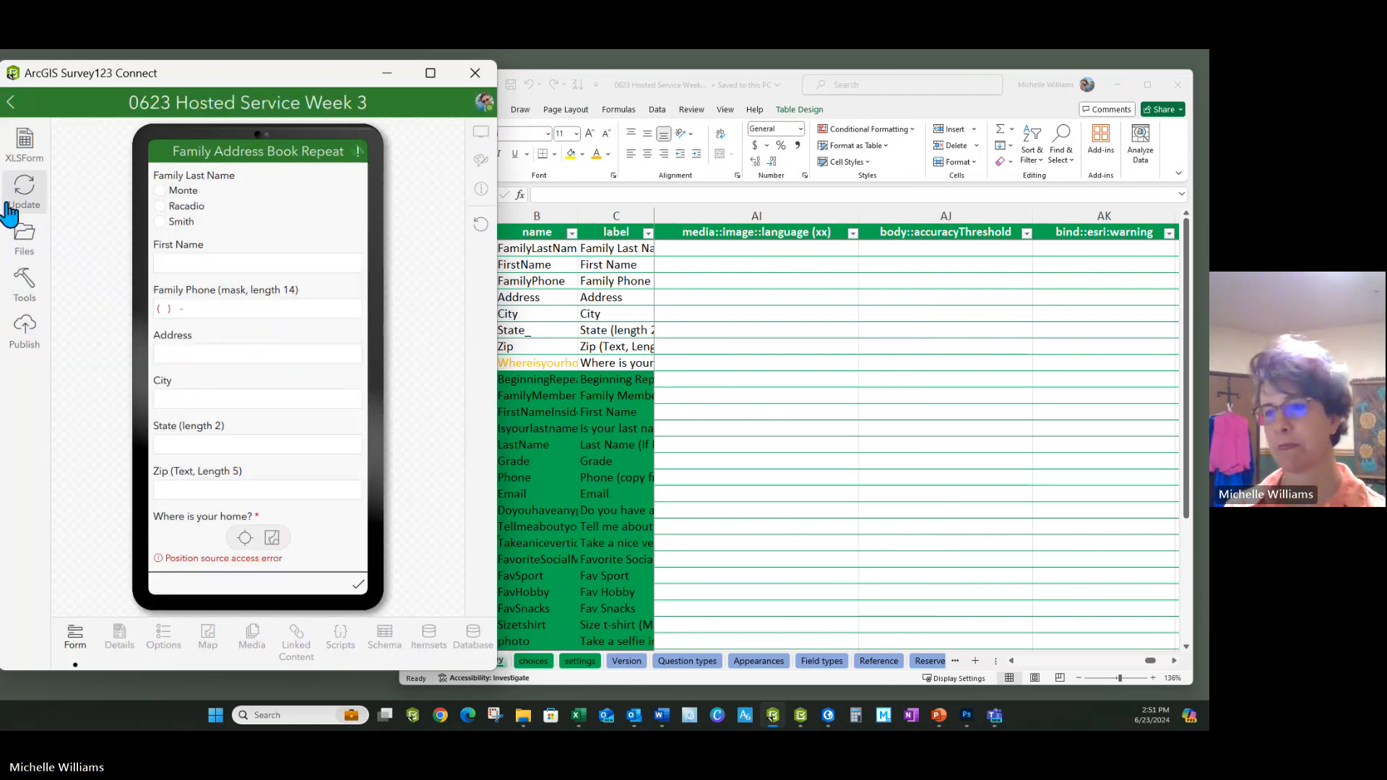
left_click(207, 636)
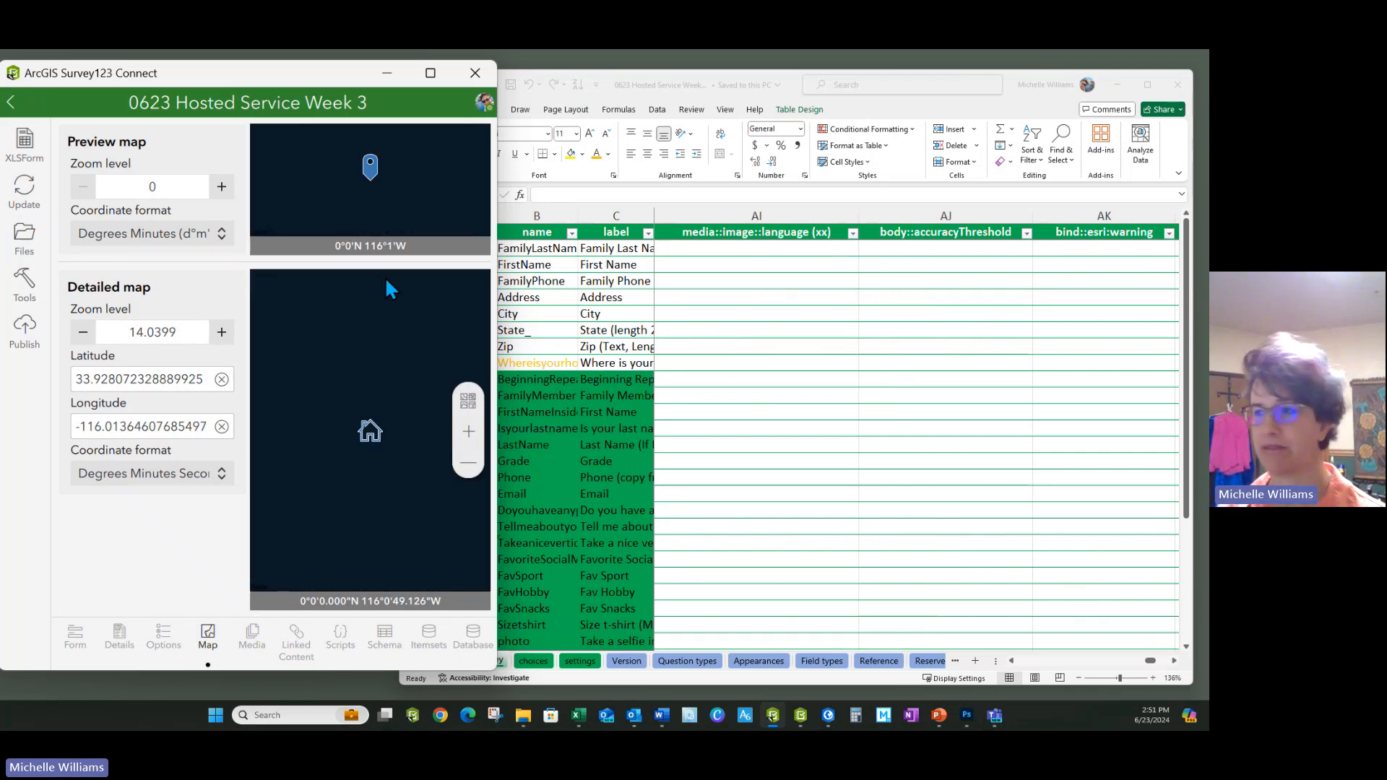
left_click(468, 401)
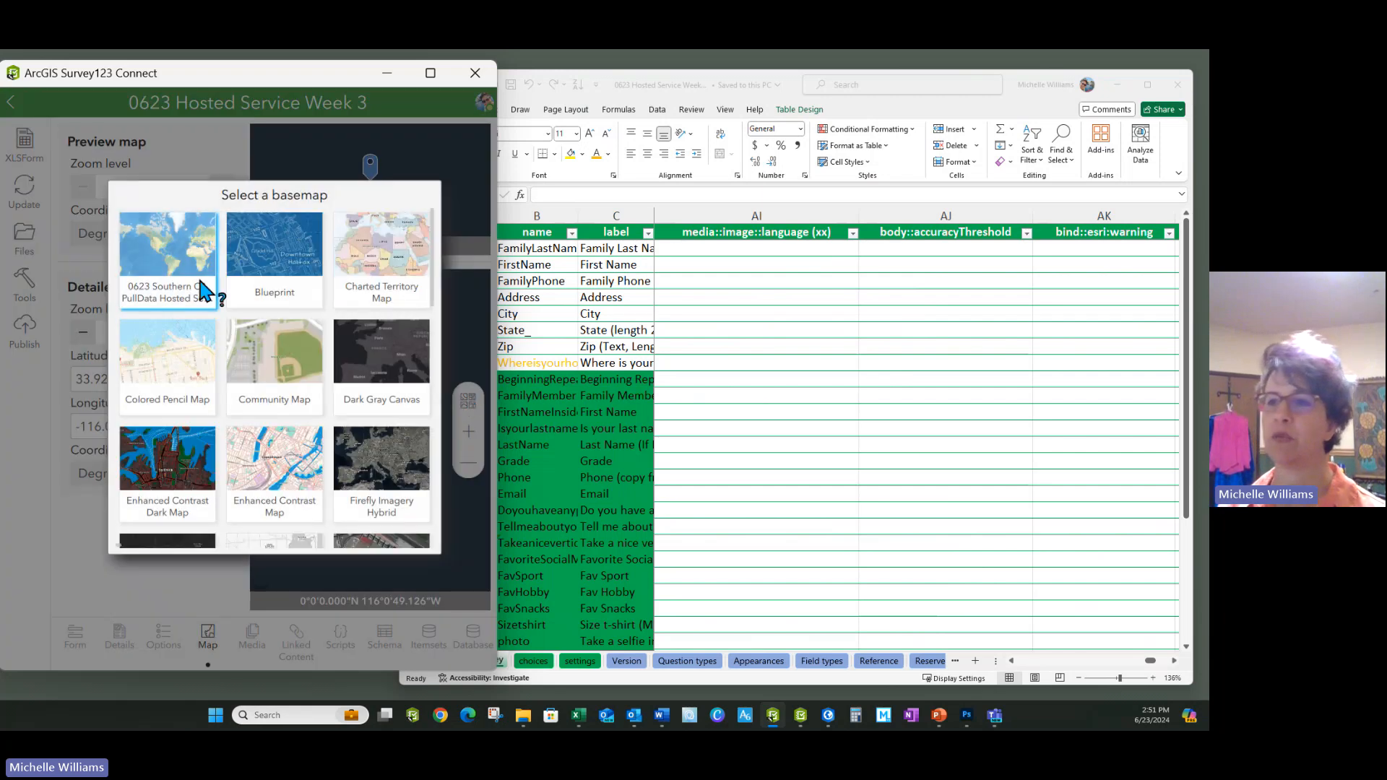
left_click(146, 264)
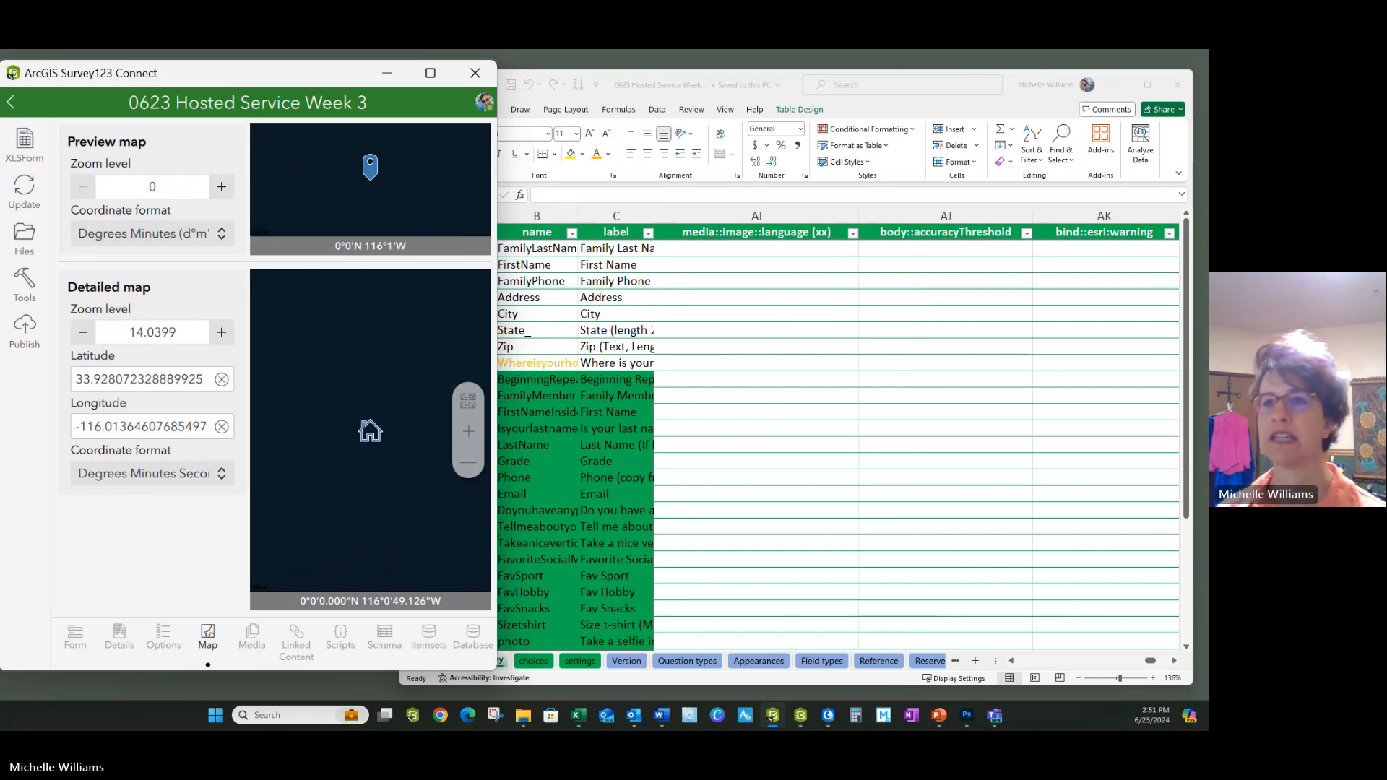
left_click(23, 188)
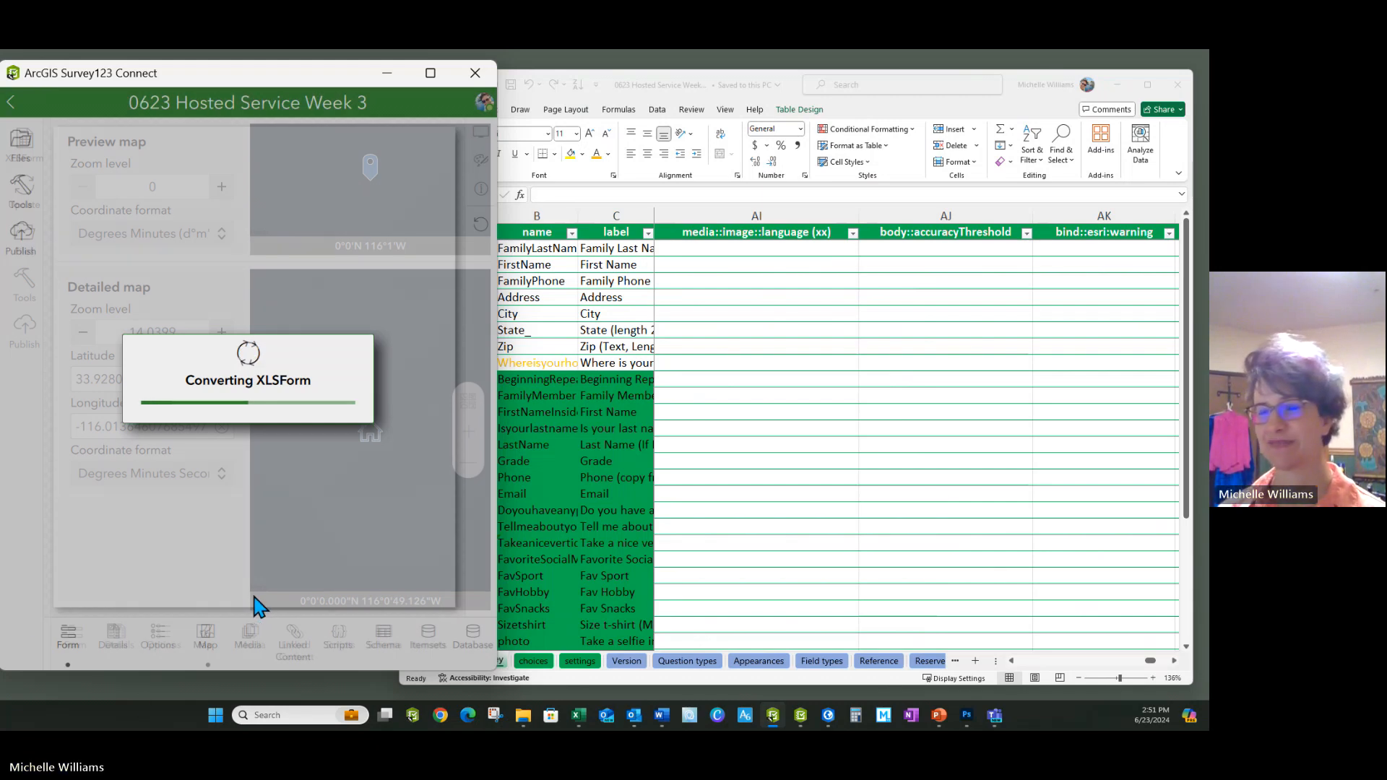
Place a point inside the grid on the "Where is your home?" map, accept it, and review the rest of the form
scroll(276, 423, "down", 3)
left_click(272, 430)
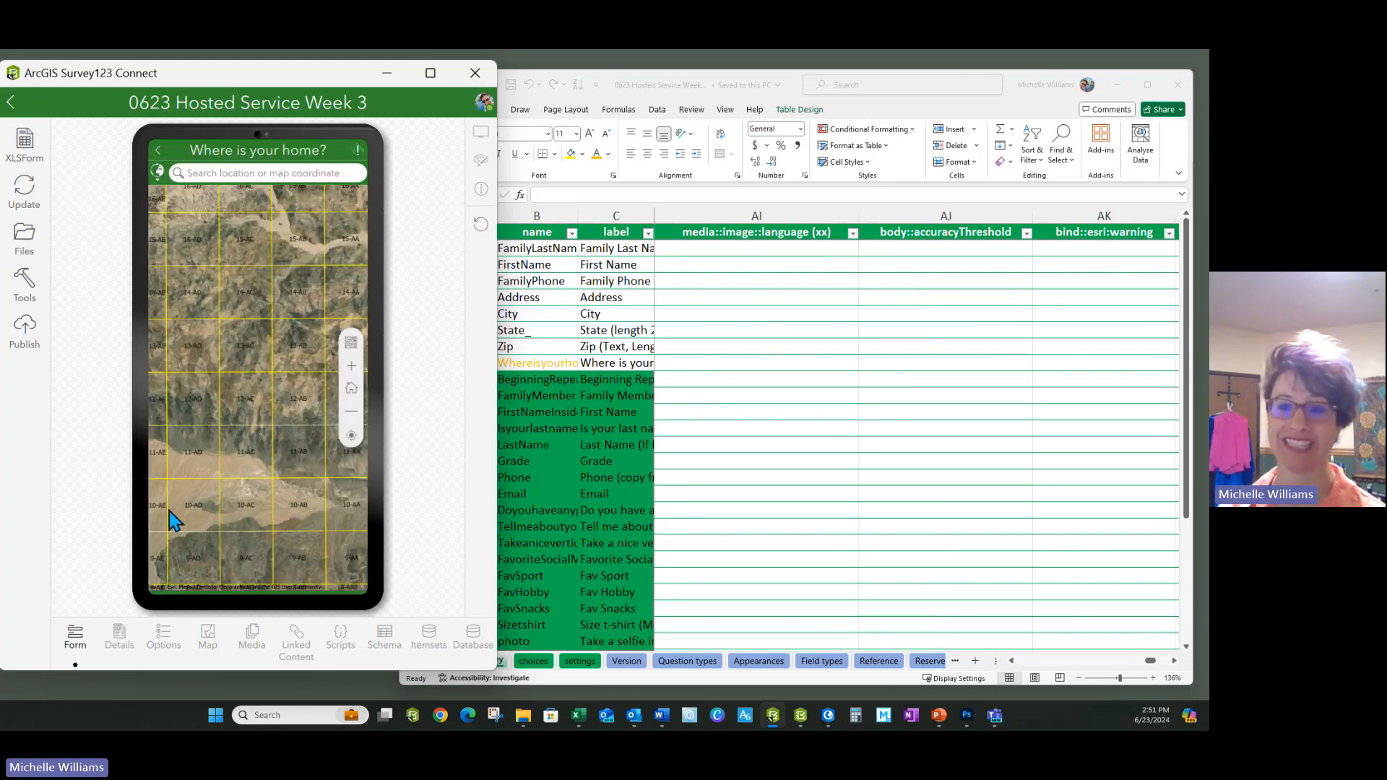
left_click(253, 346)
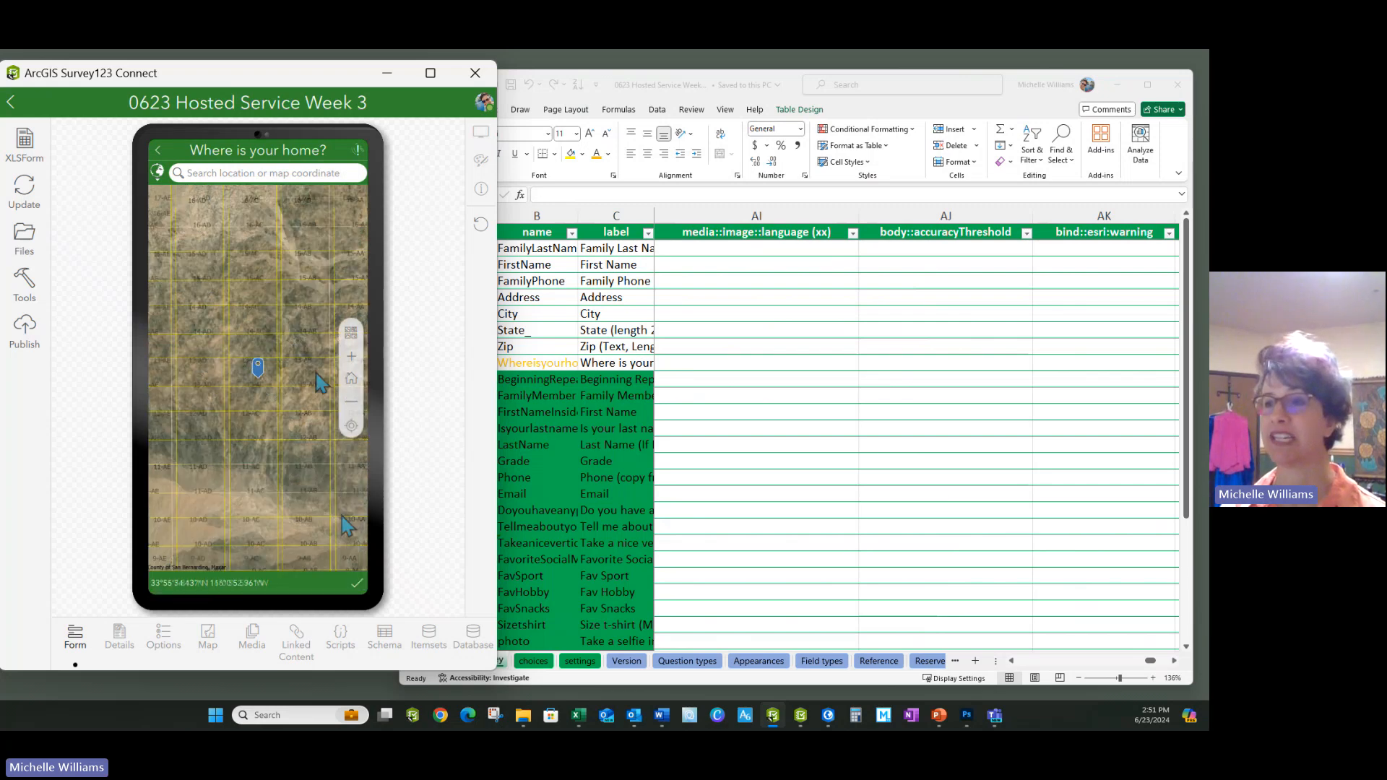
left_click(356, 588)
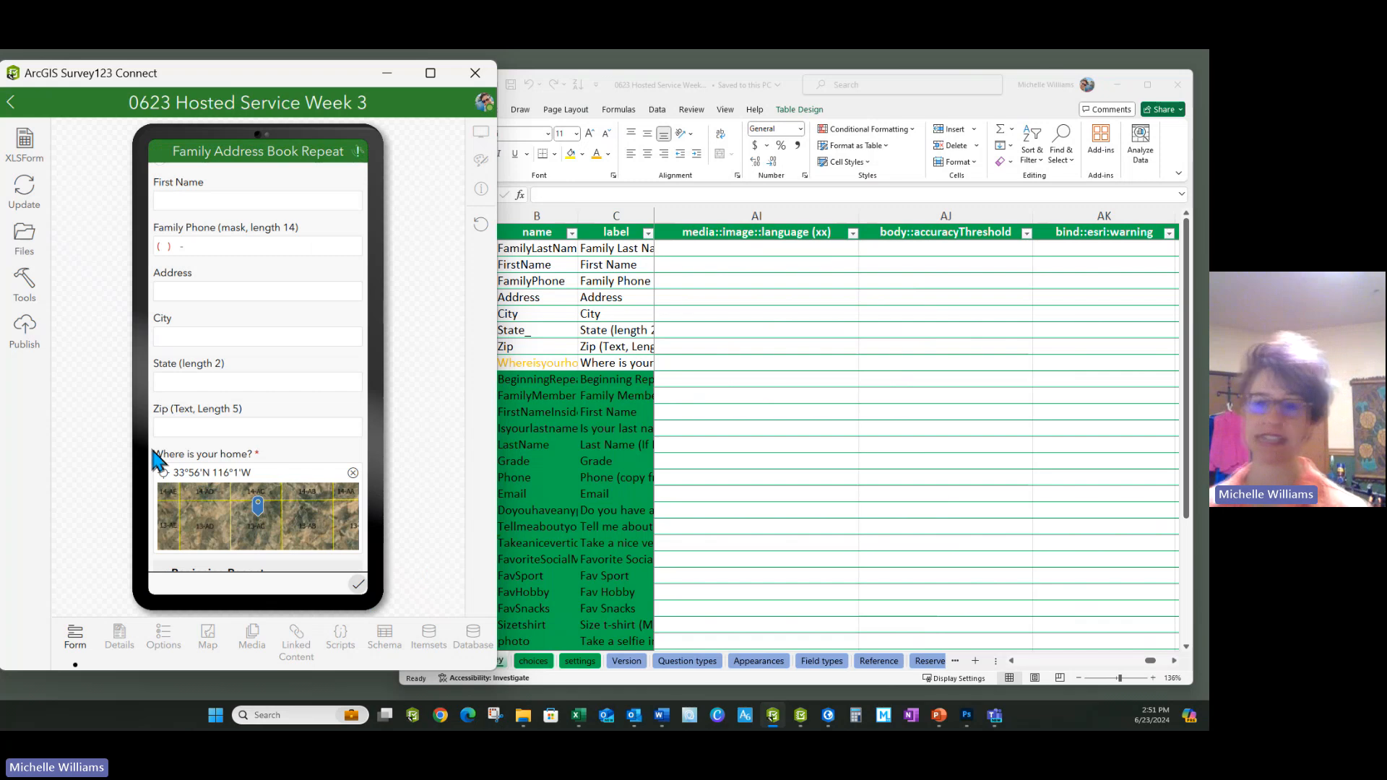
scroll(242, 375, "down", 15)
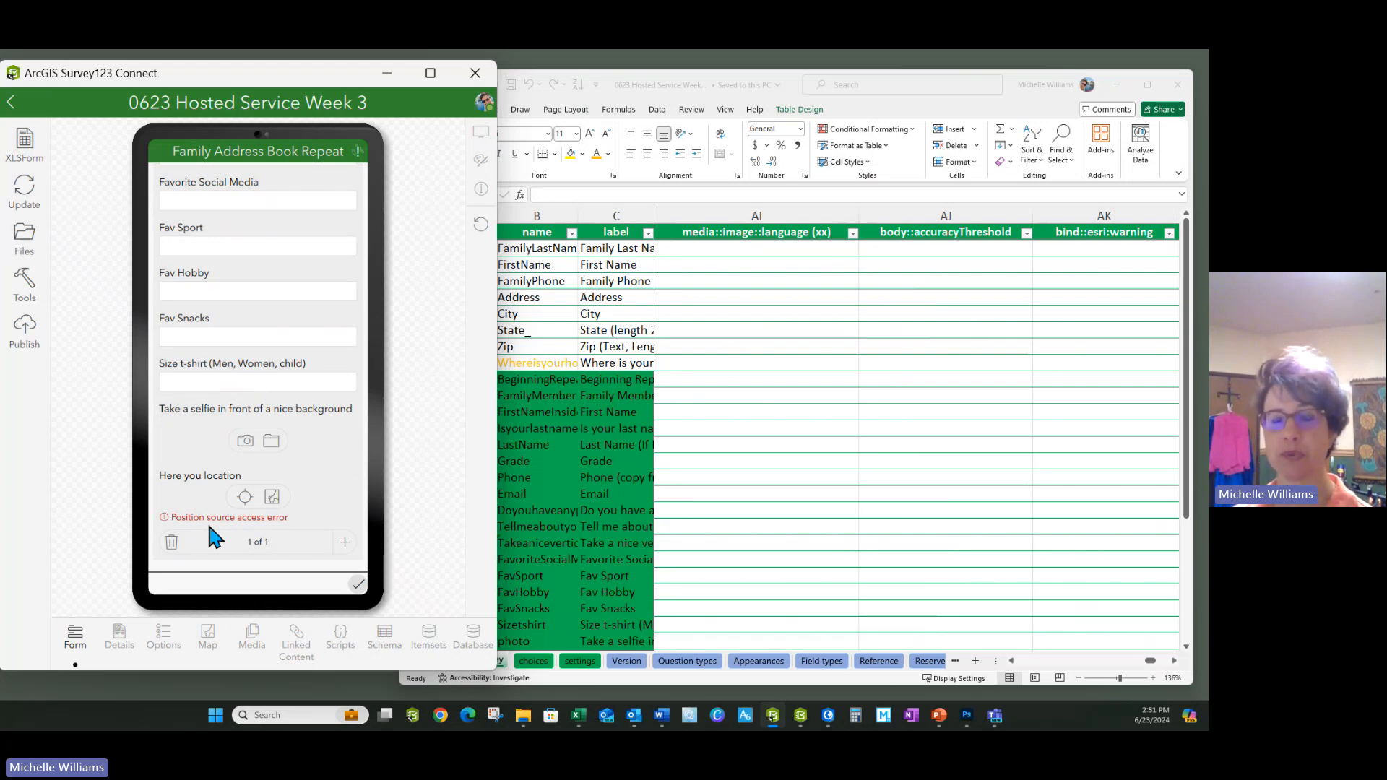
Start publishing 0623 Hosted Service Week 3 and accept the publish options with all five settings as they are
left_click(23, 329)
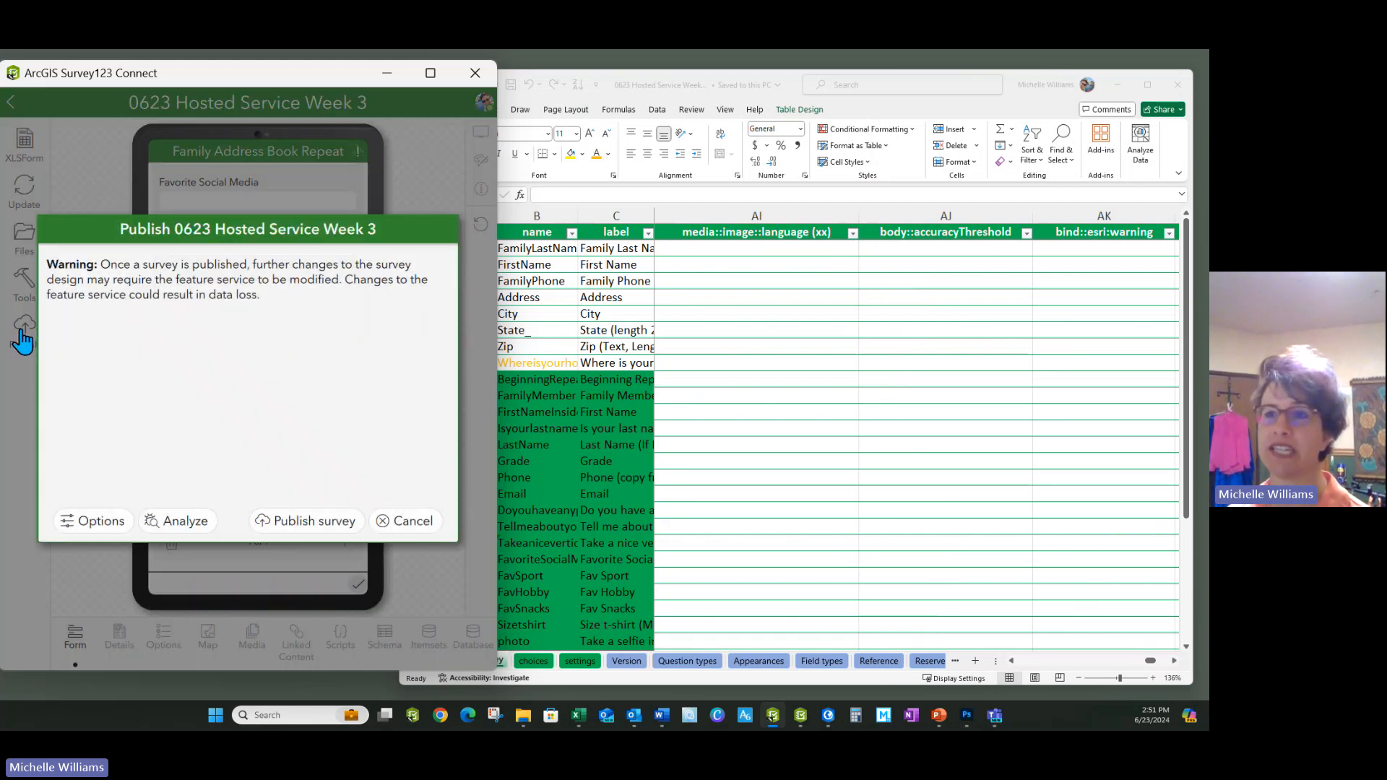
left_click(108, 524)
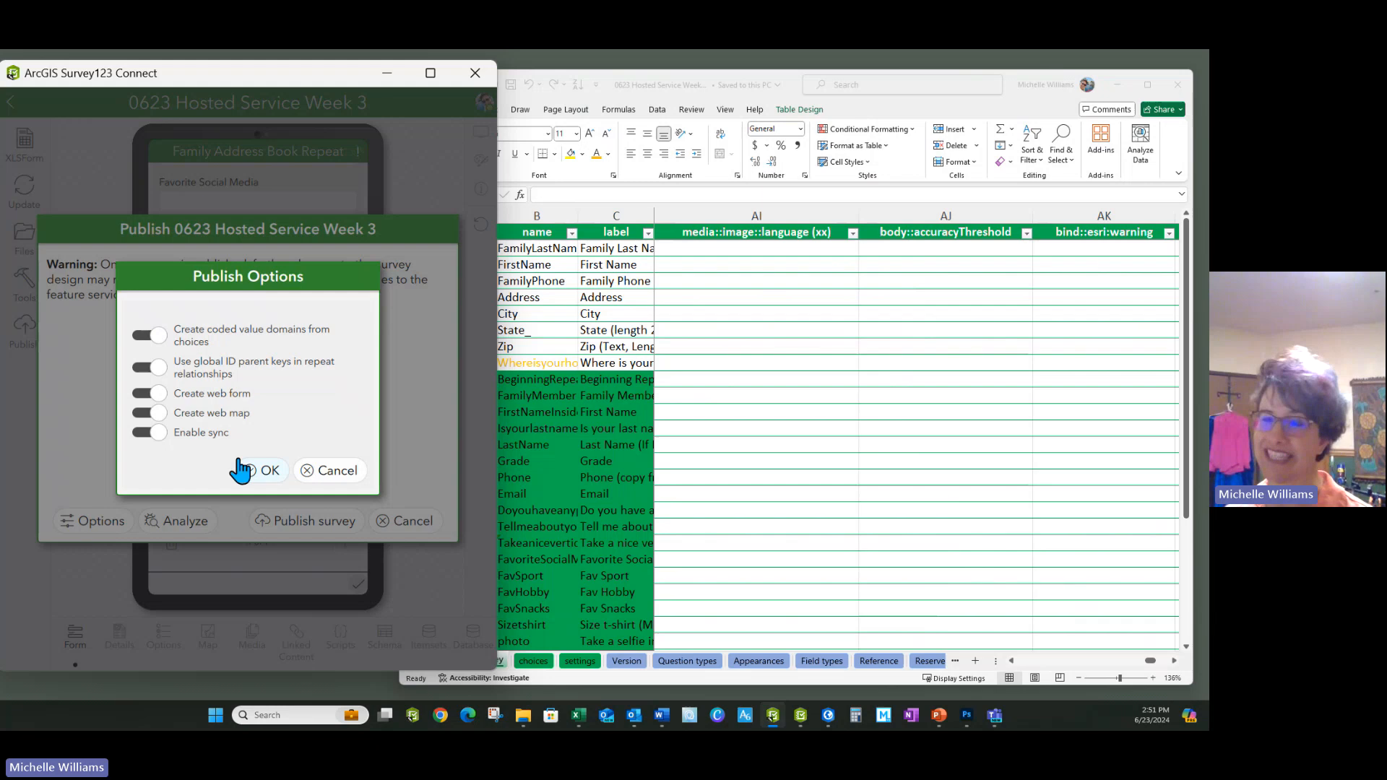
left_click(255, 469)
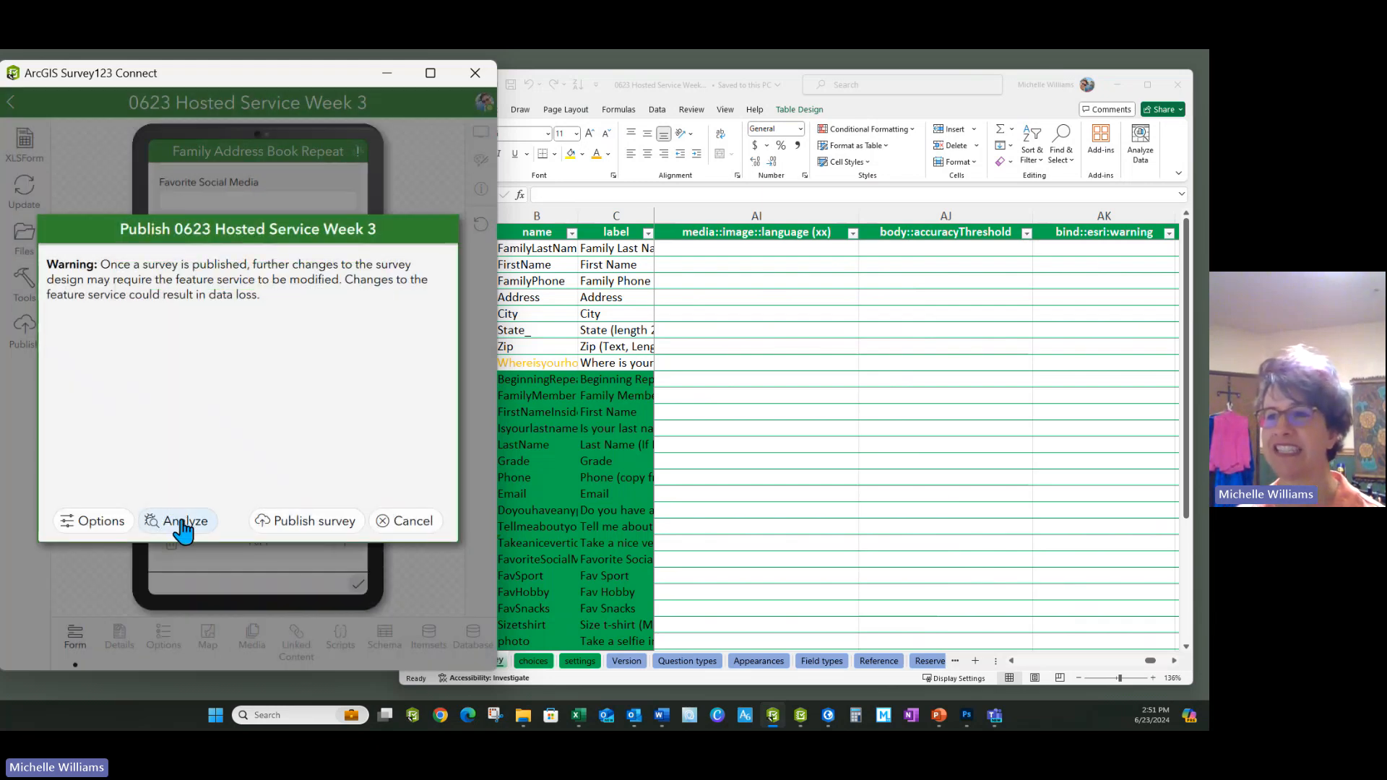
Analyze the survey for issues and publish 0623 Hosted Service Week 3
left_click(184, 525)
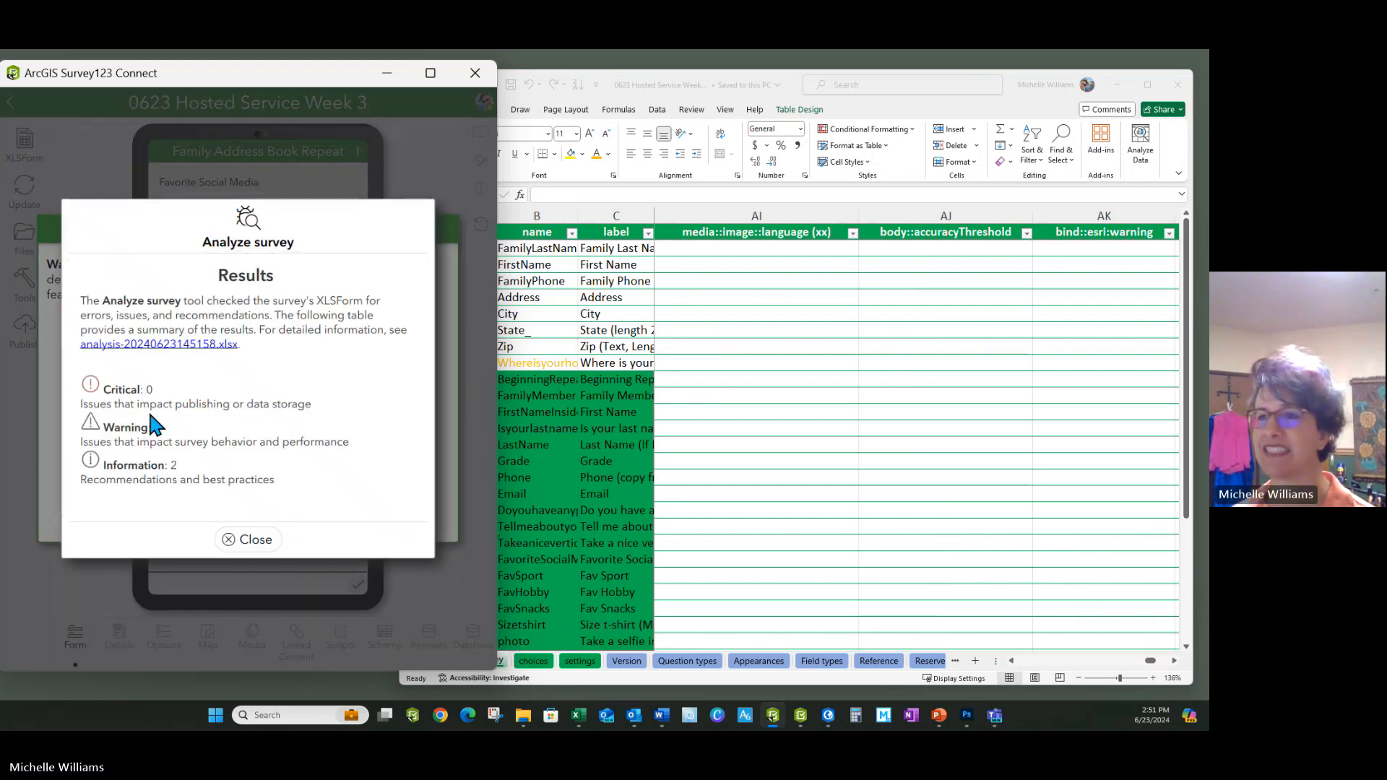
left_click(248, 544)
left_click(315, 531)
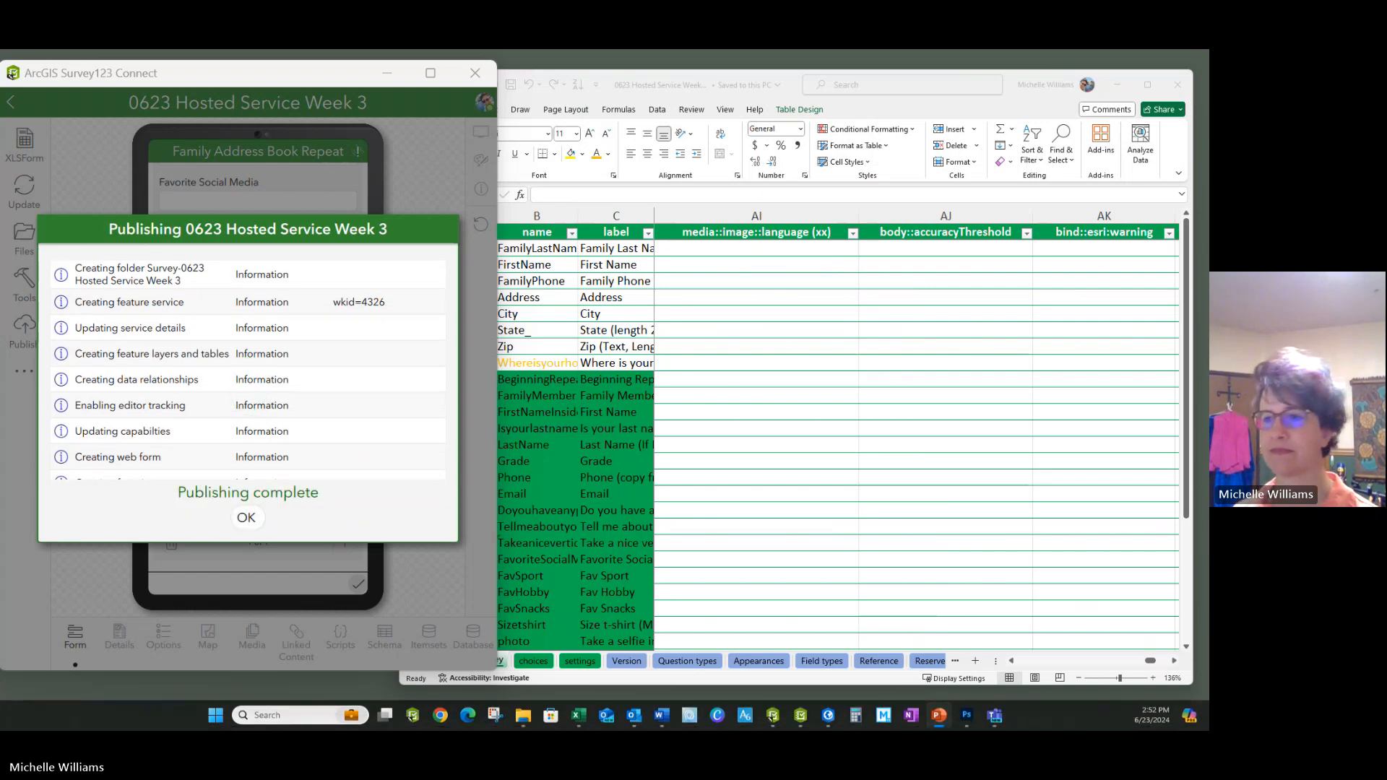
left_click(247, 518)
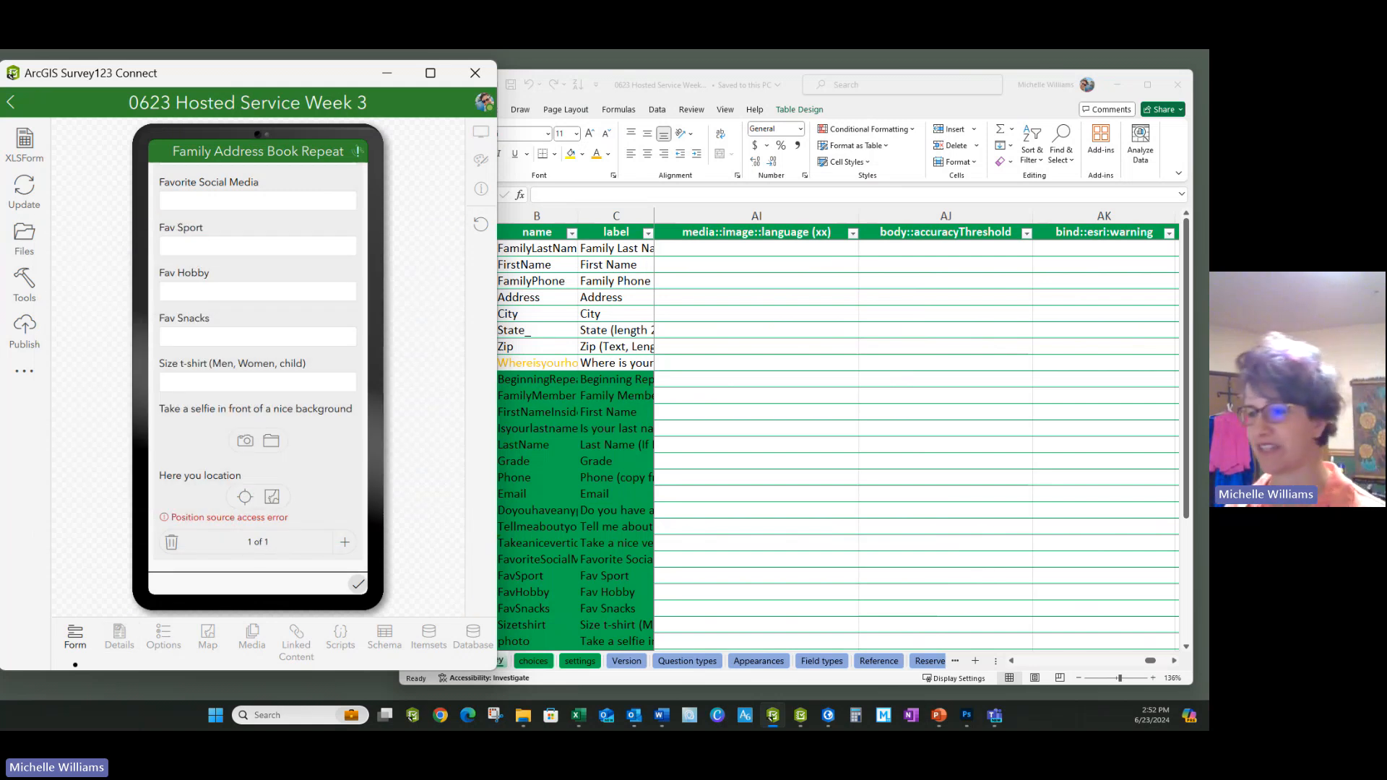
Switch to Chrome and sign in to the Survey123 Jedi organization in ArcGIS Online with the saved username and account password
left_click(439, 712)
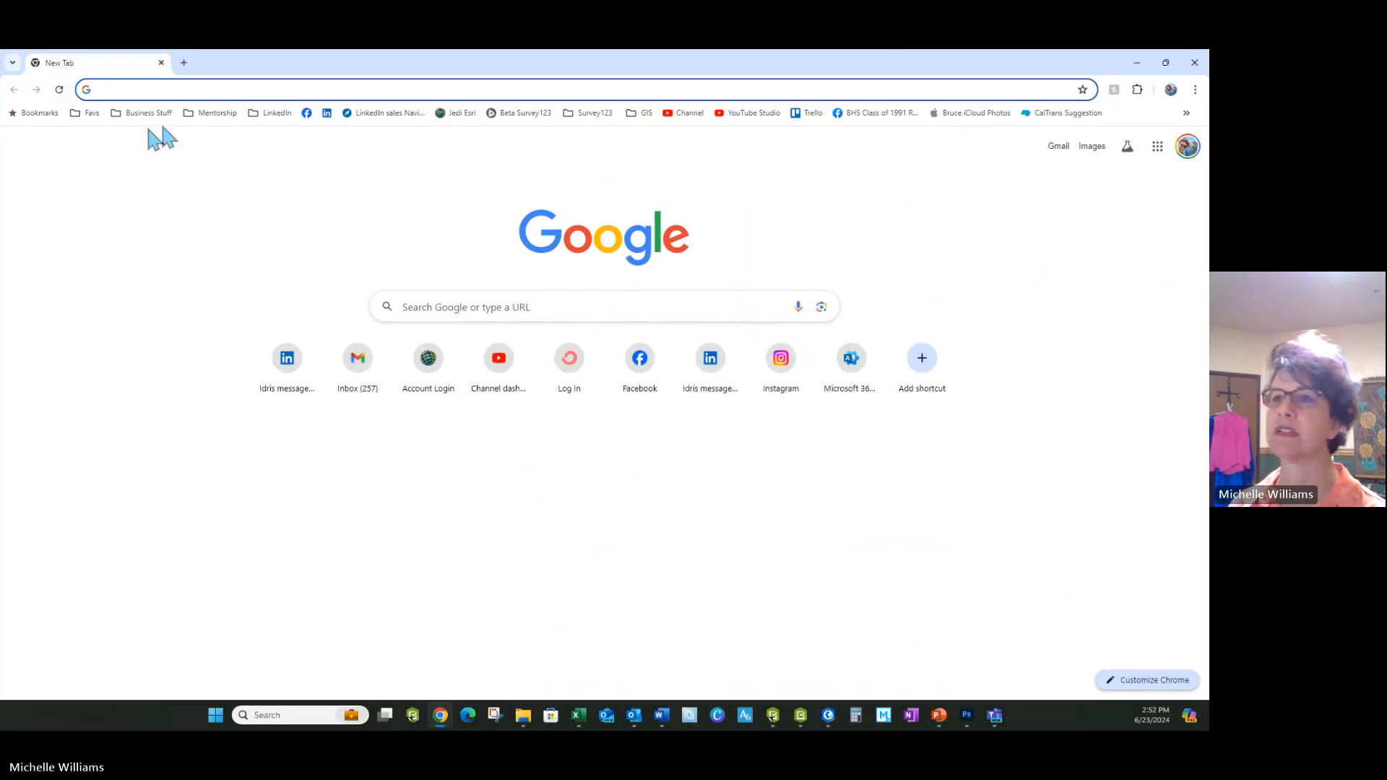
left_click(465, 112)
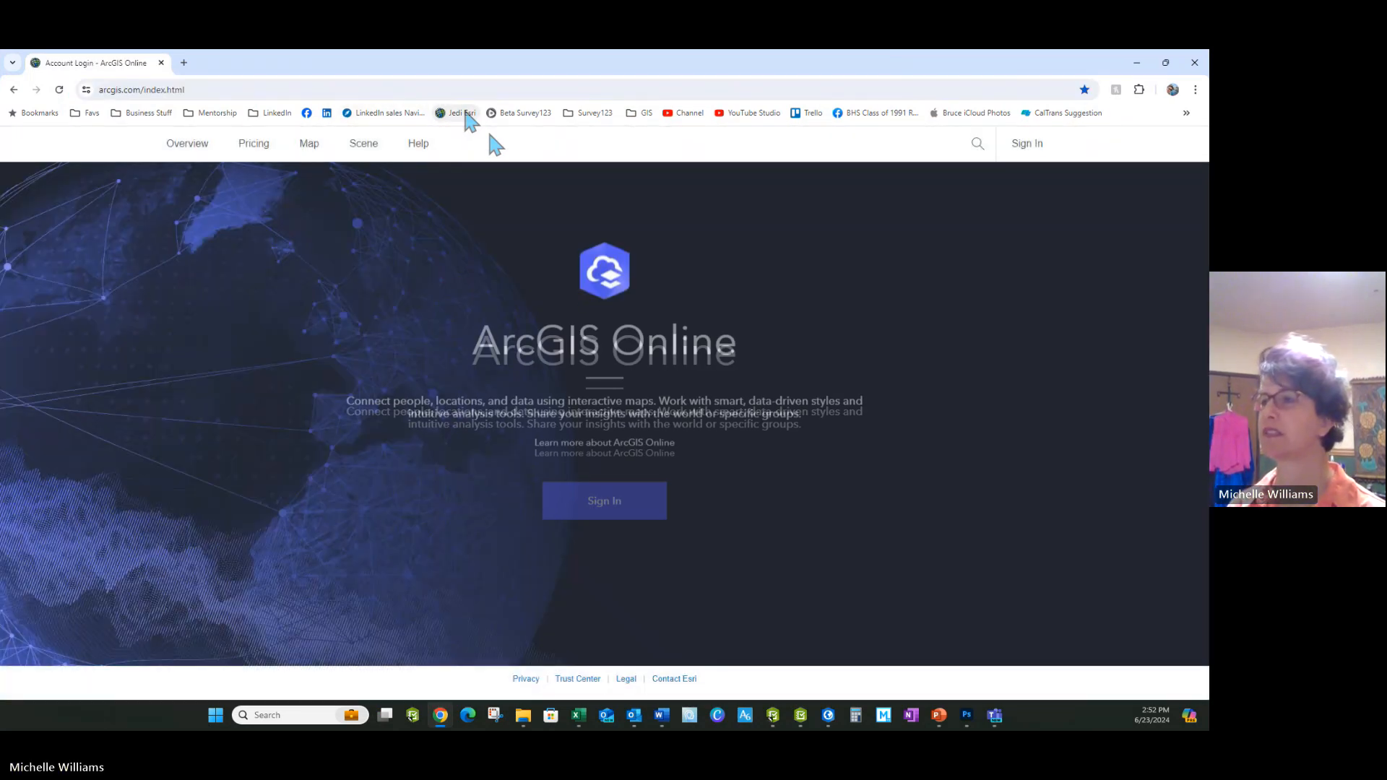
left_click(604, 494)
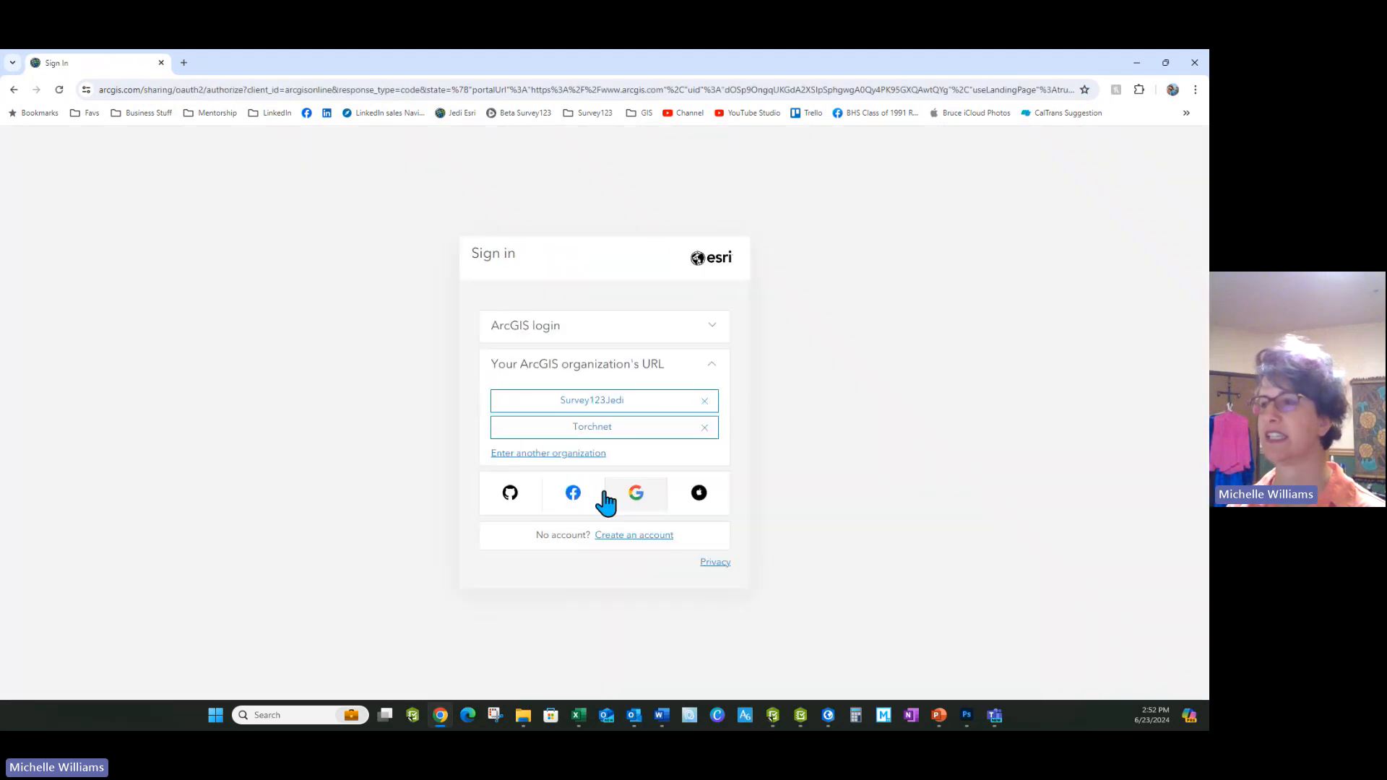
left_click(568, 403)
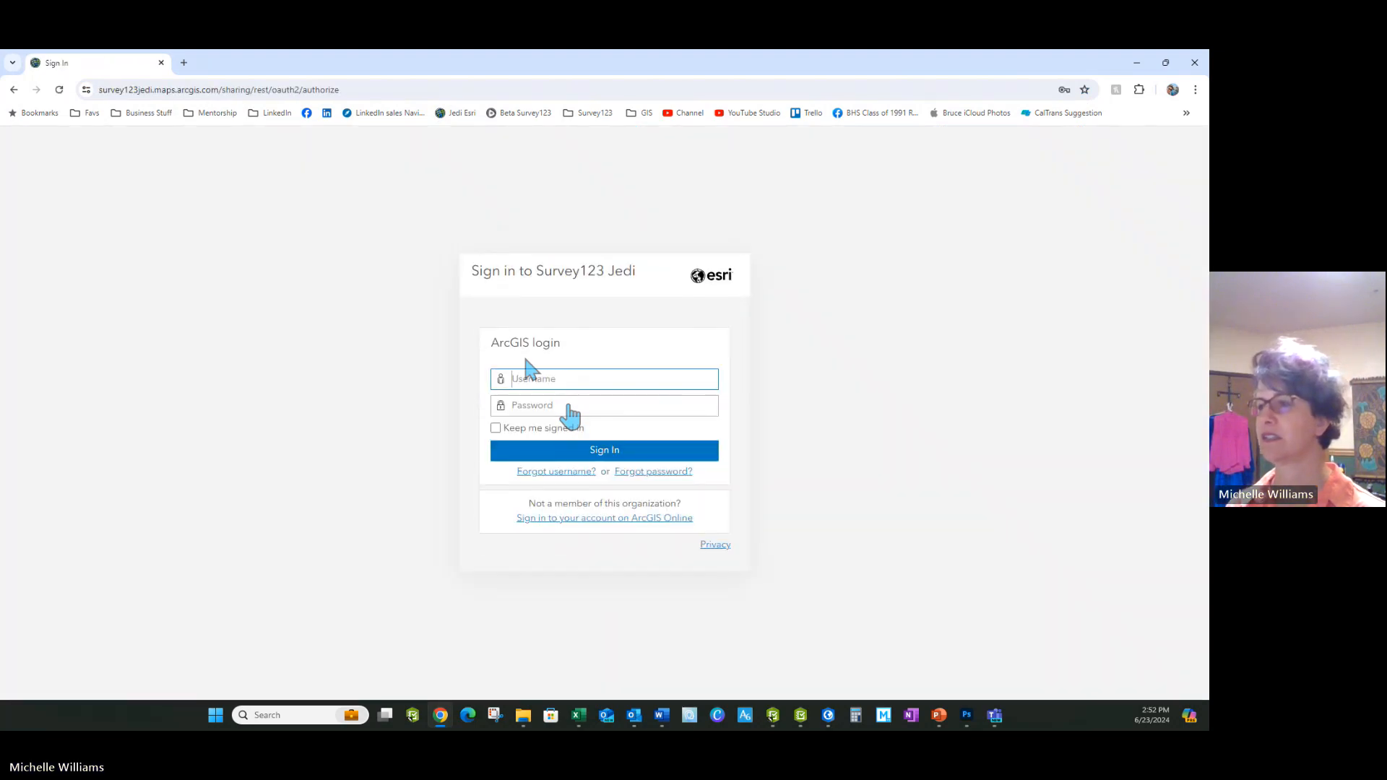
left_click(535, 376)
left_click(604, 420)
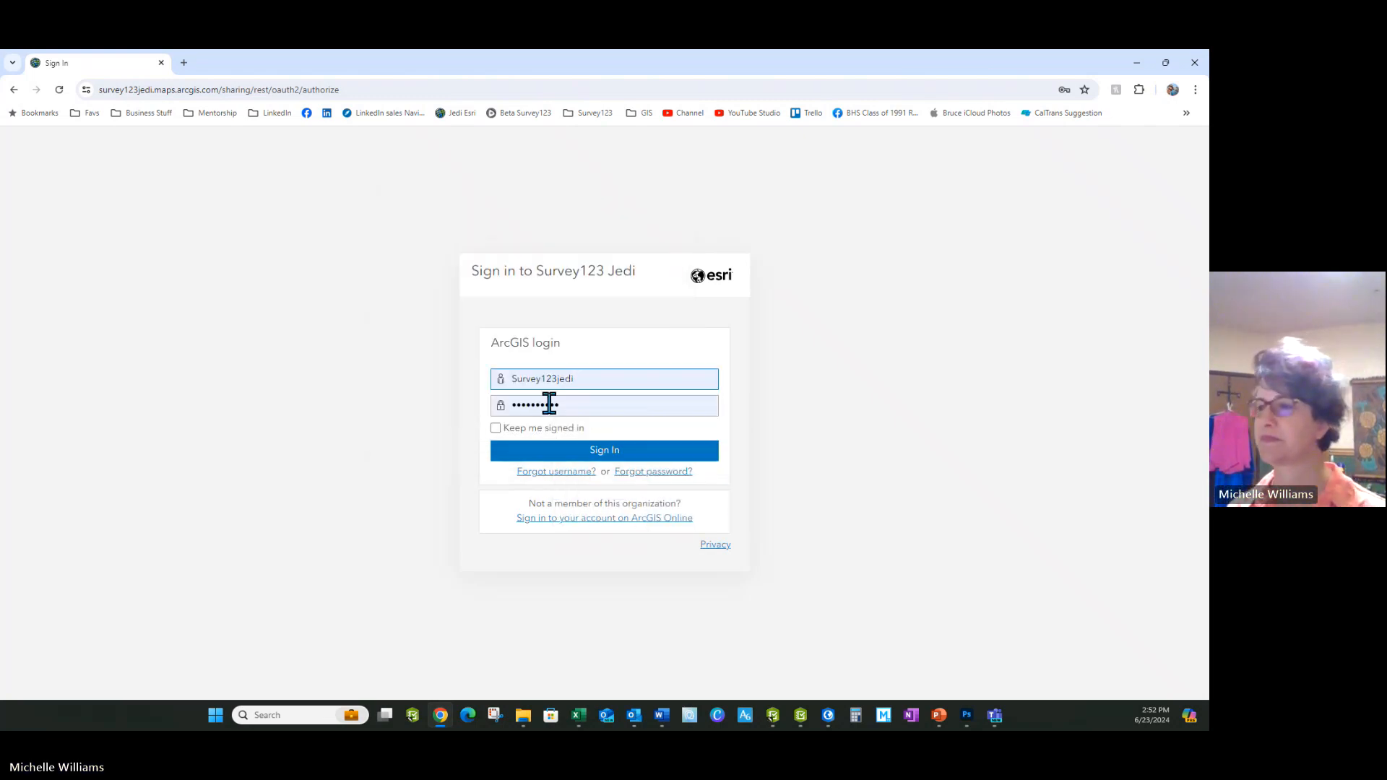
left_click(604, 455)
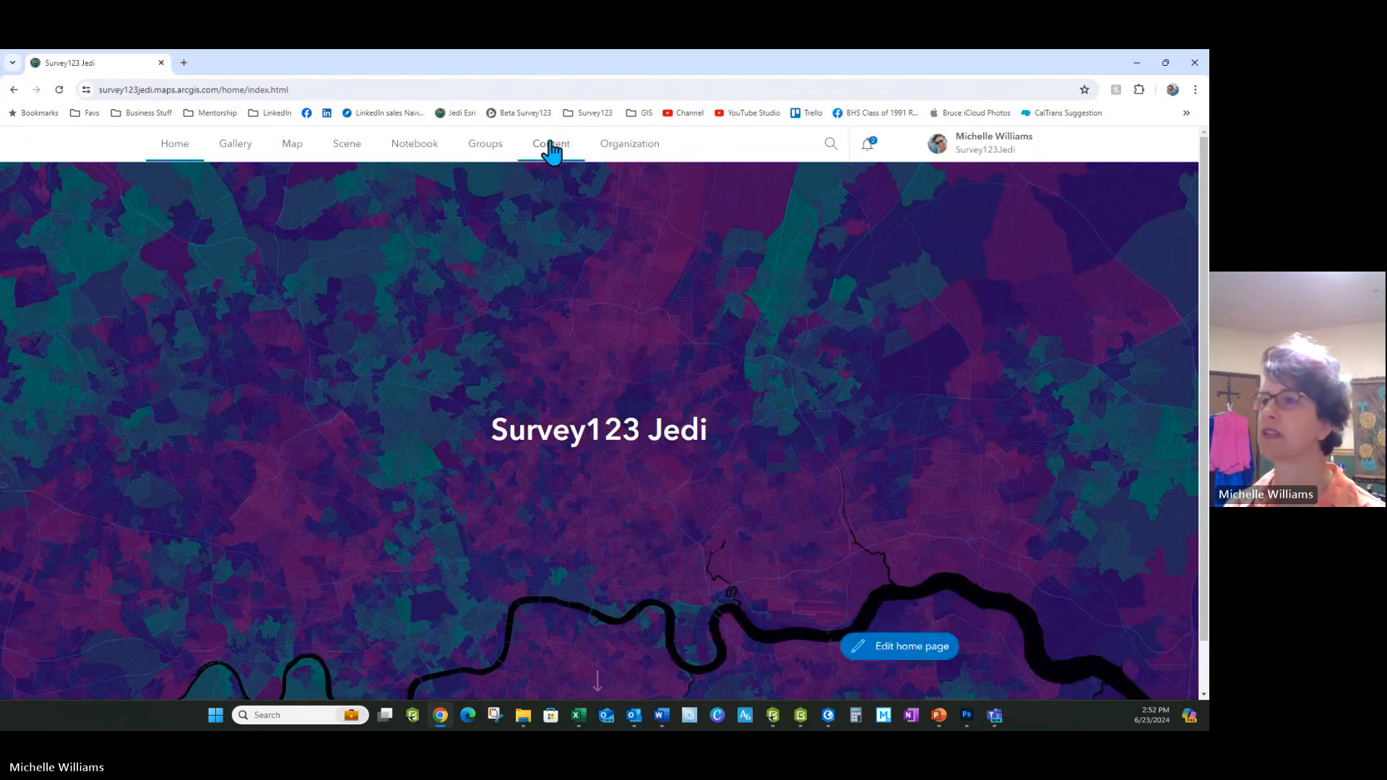
Share the 0623 Hosted Service Week 3 web map, form and hosted feature layer with the Organization
left_click(552, 144)
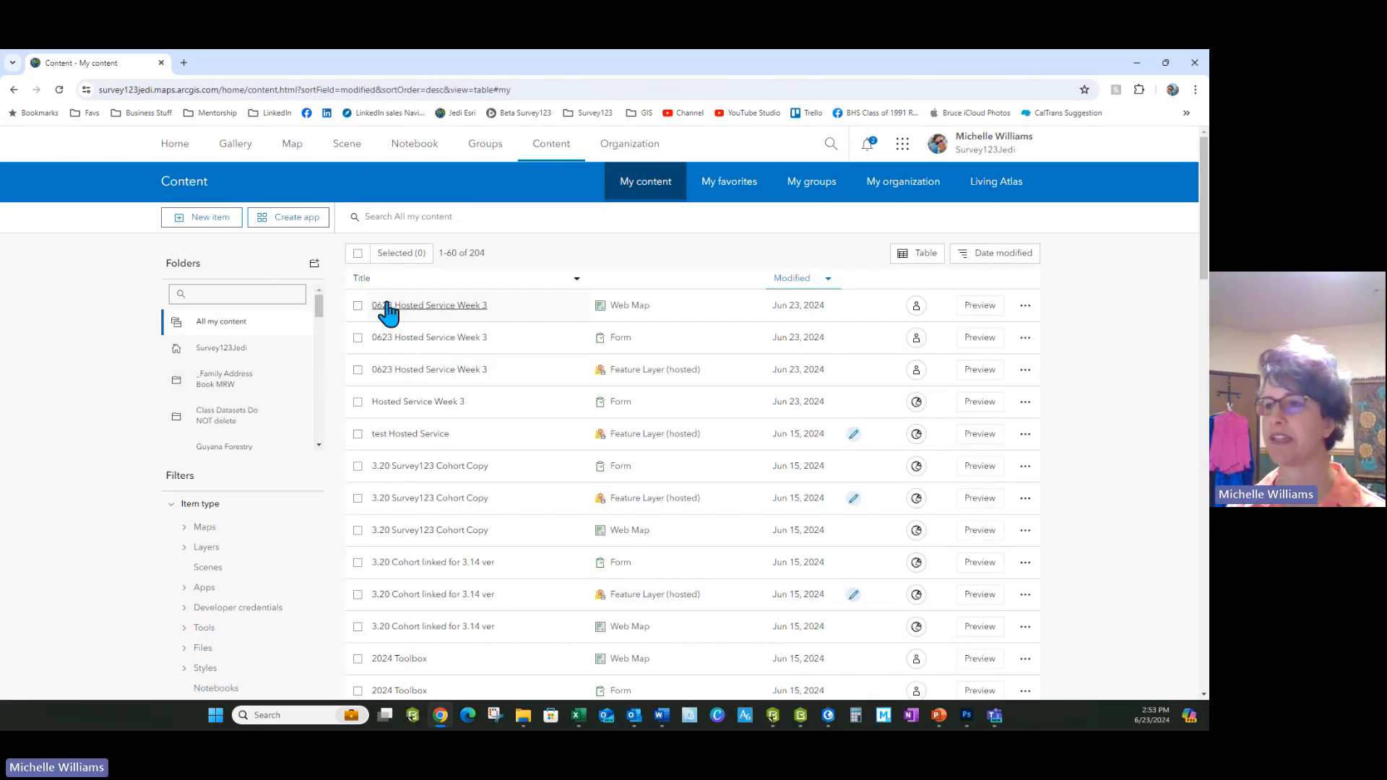
left_click(357, 304)
left_click(358, 338)
left_click(358, 370)
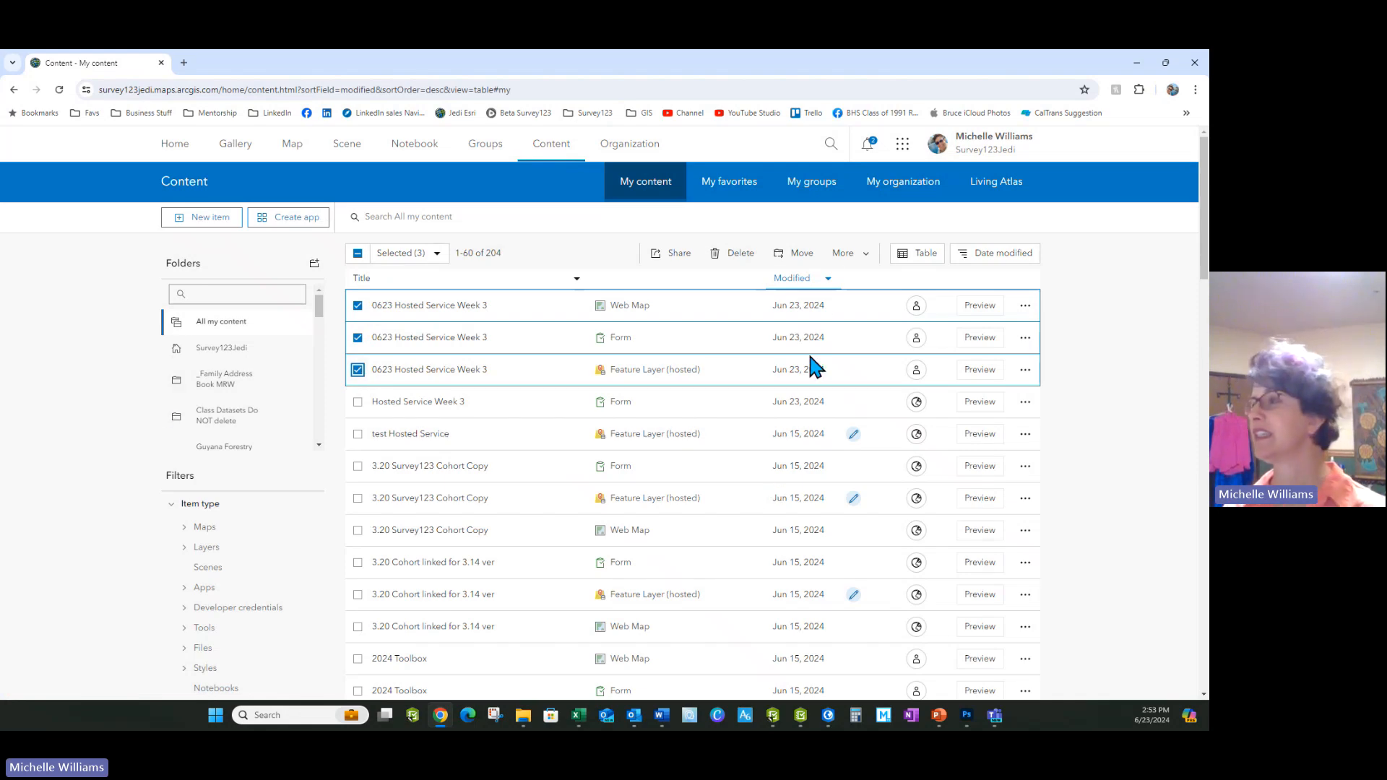
left_click(679, 256)
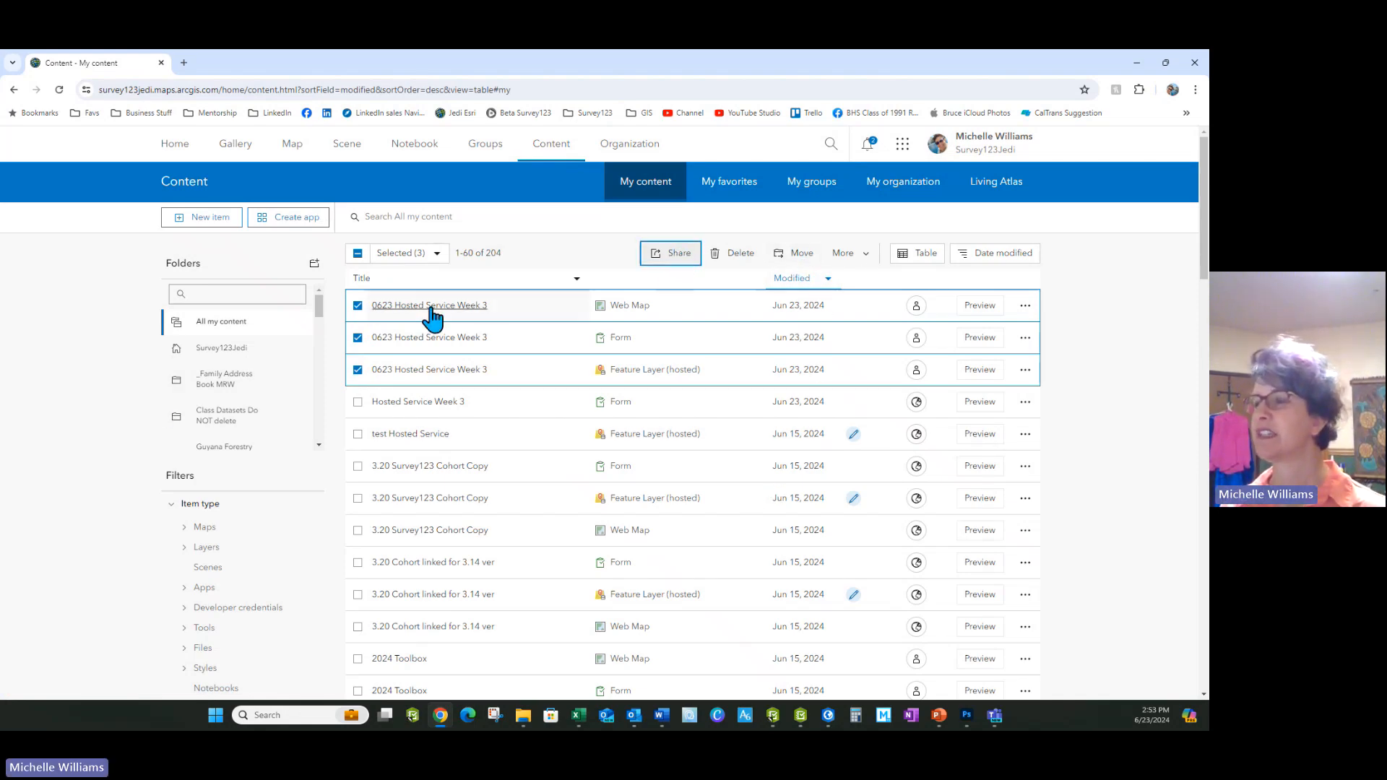
left_click(656, 255)
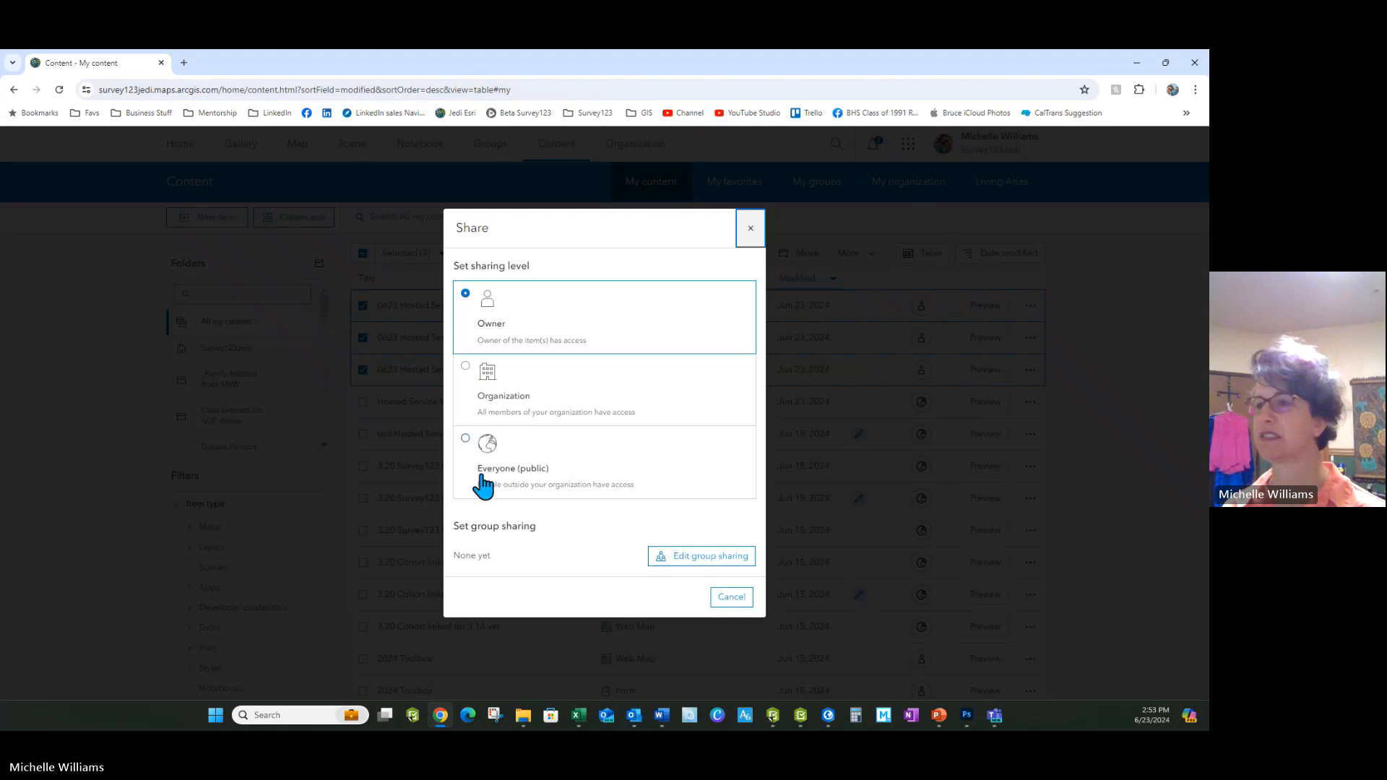
left_click(473, 375)
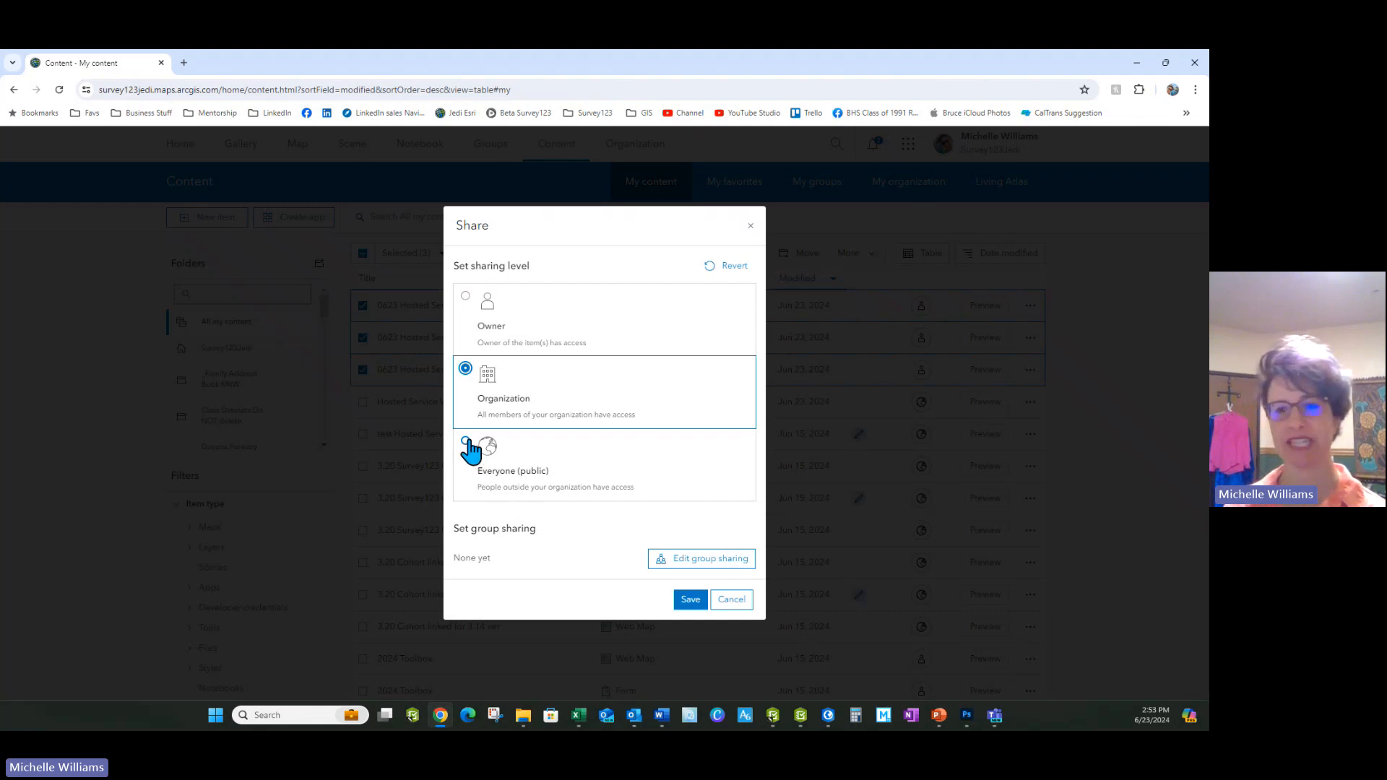
left_click(689, 600)
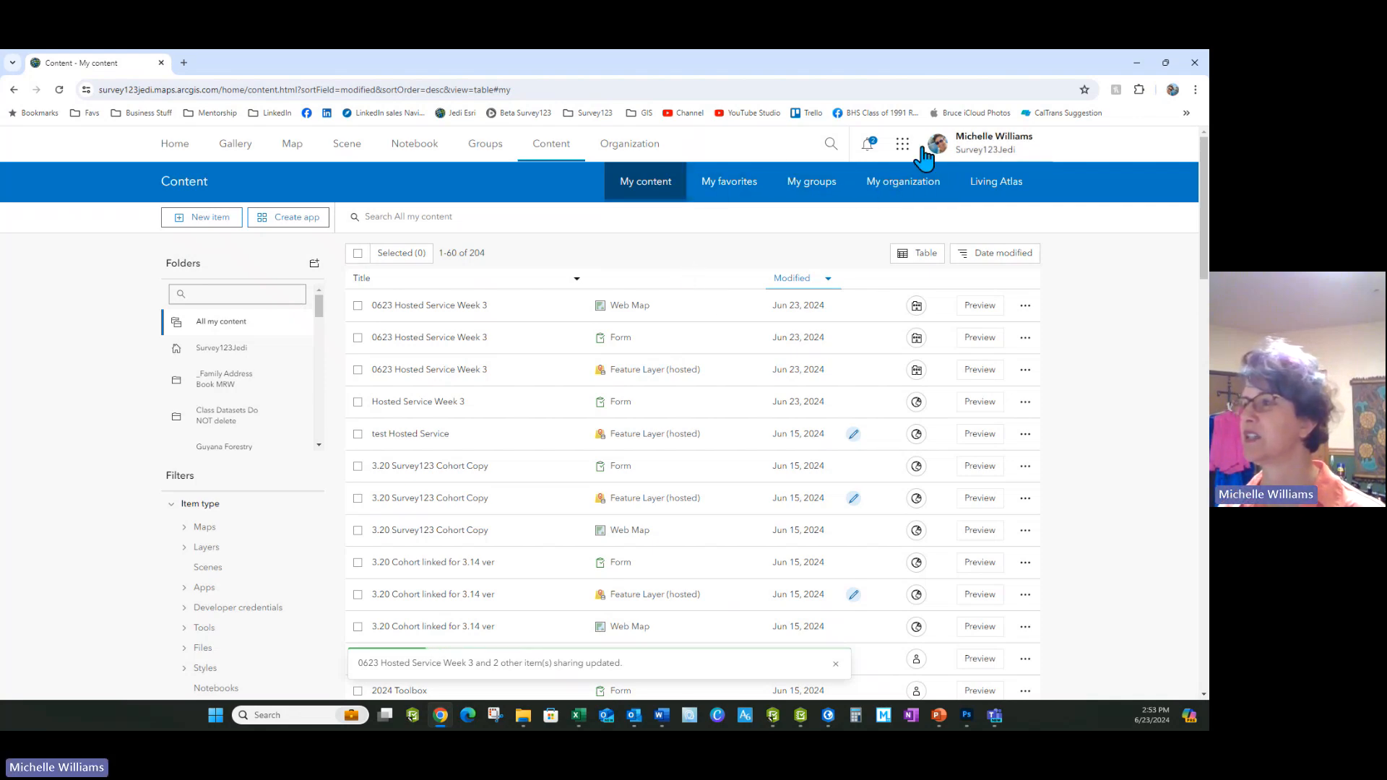
Open the Survey123 website and review the Share survey settings on the Collaborate page of 0623 Hosted Service Week 3
left_click(902, 143)
left_click(679, 190)
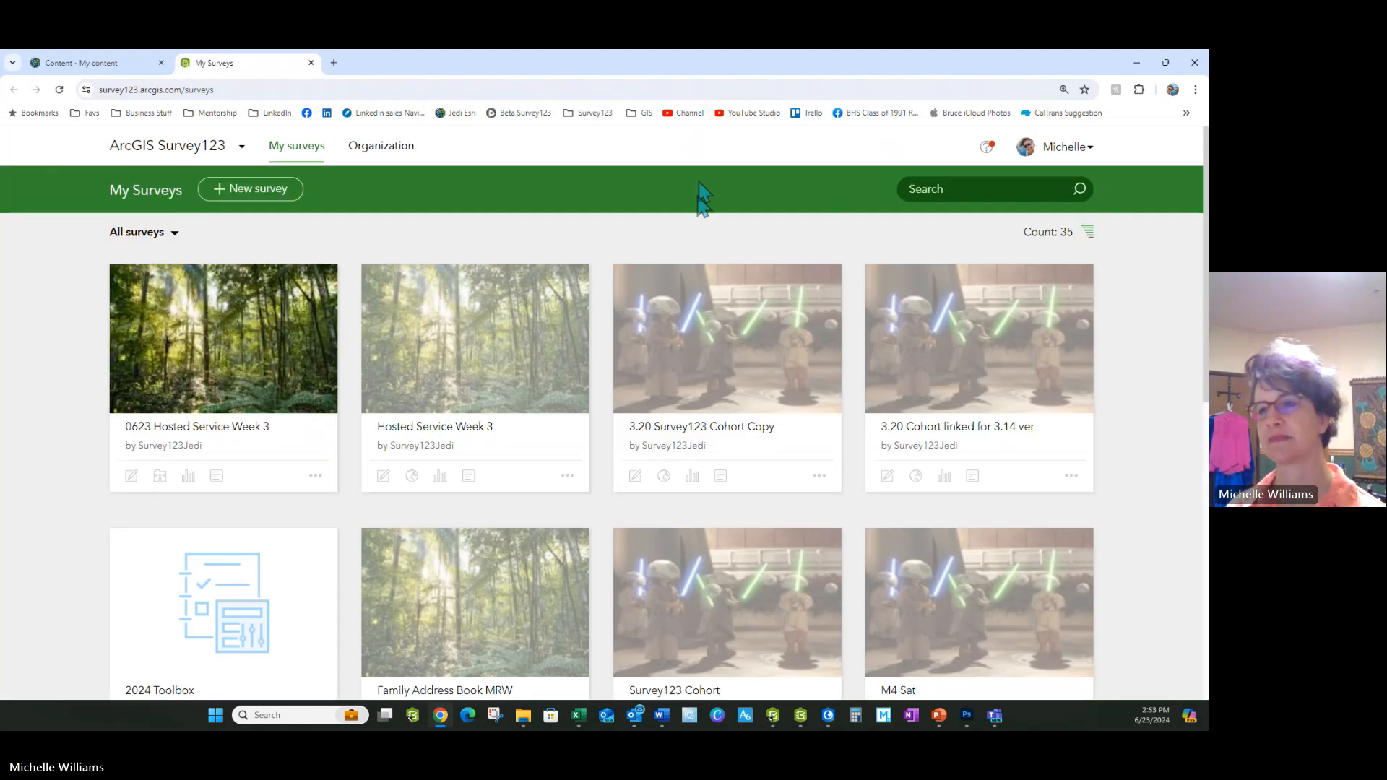
left_click(159, 477)
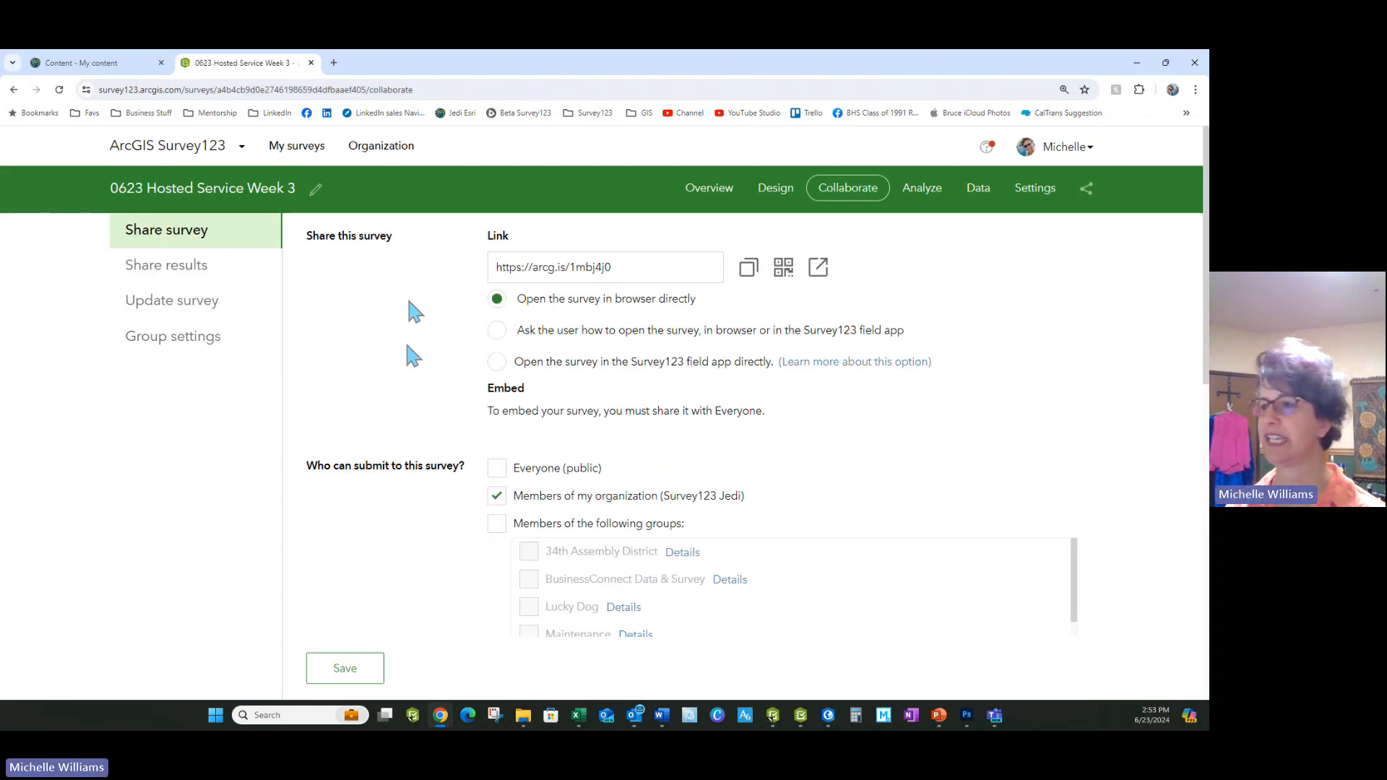
scroll(652, 522, "down", 3)
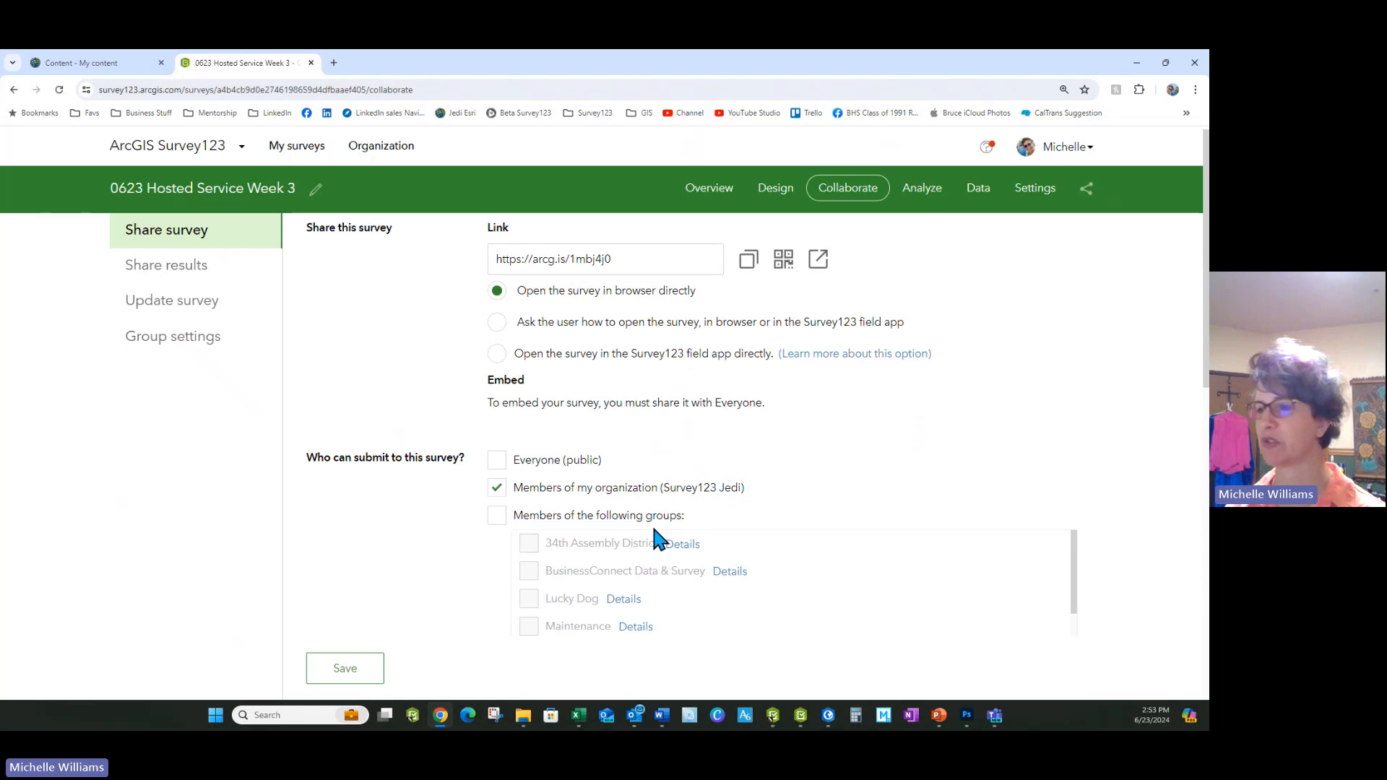
scroll(519, 413, "down", 3)
scroll(473, 491, "down", 5)
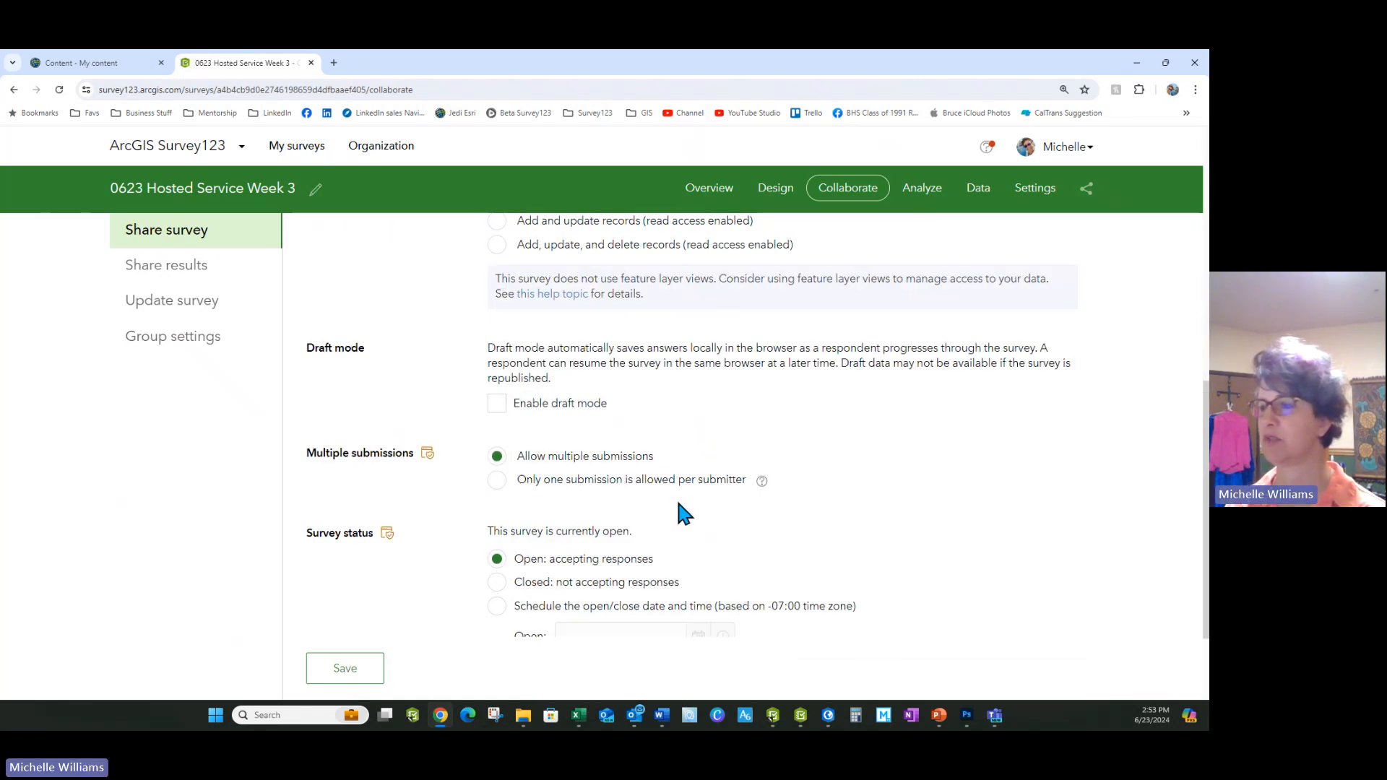
In the settings of the 0623 Hosted Service Week 3 hosted feature layer, enable keeping track of changes to the data
left_click(134, 68)
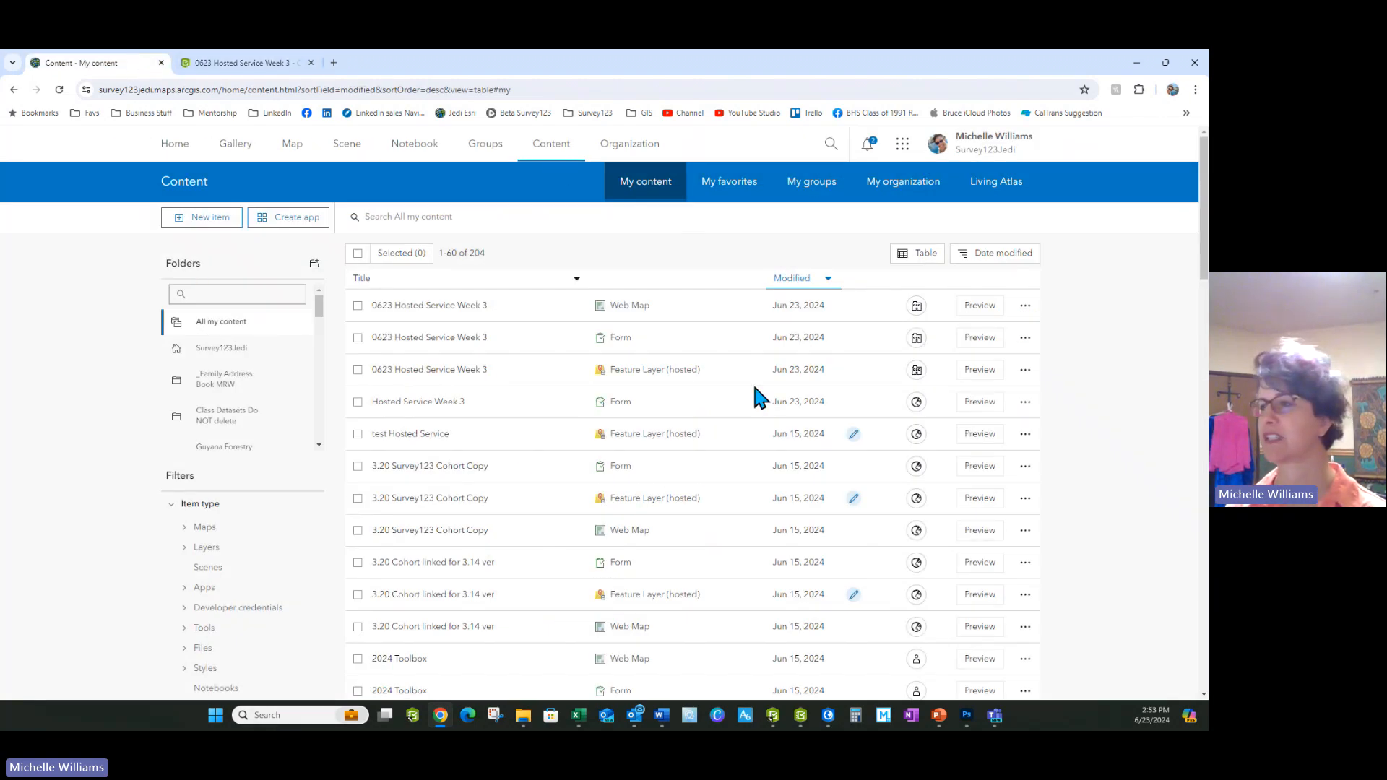
left_click(443, 370)
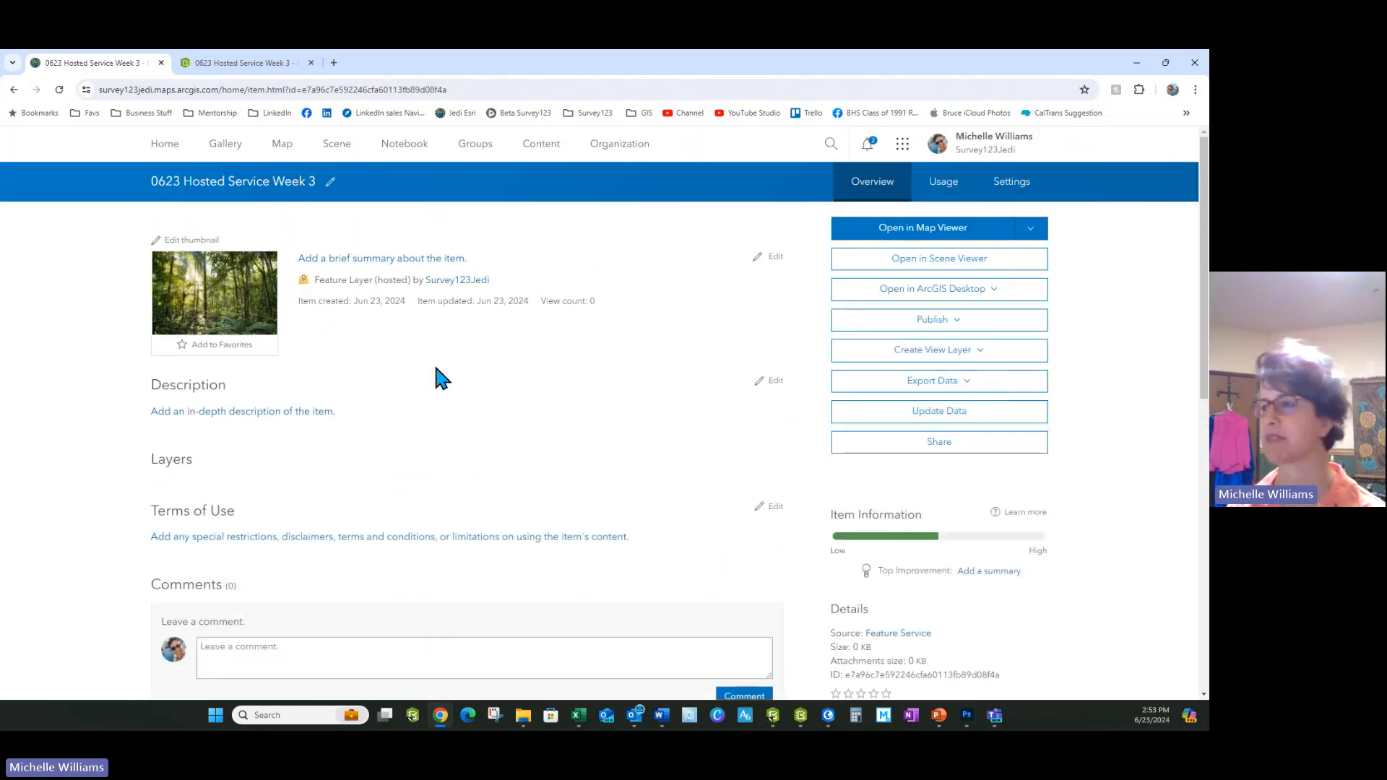
left_click(1013, 184)
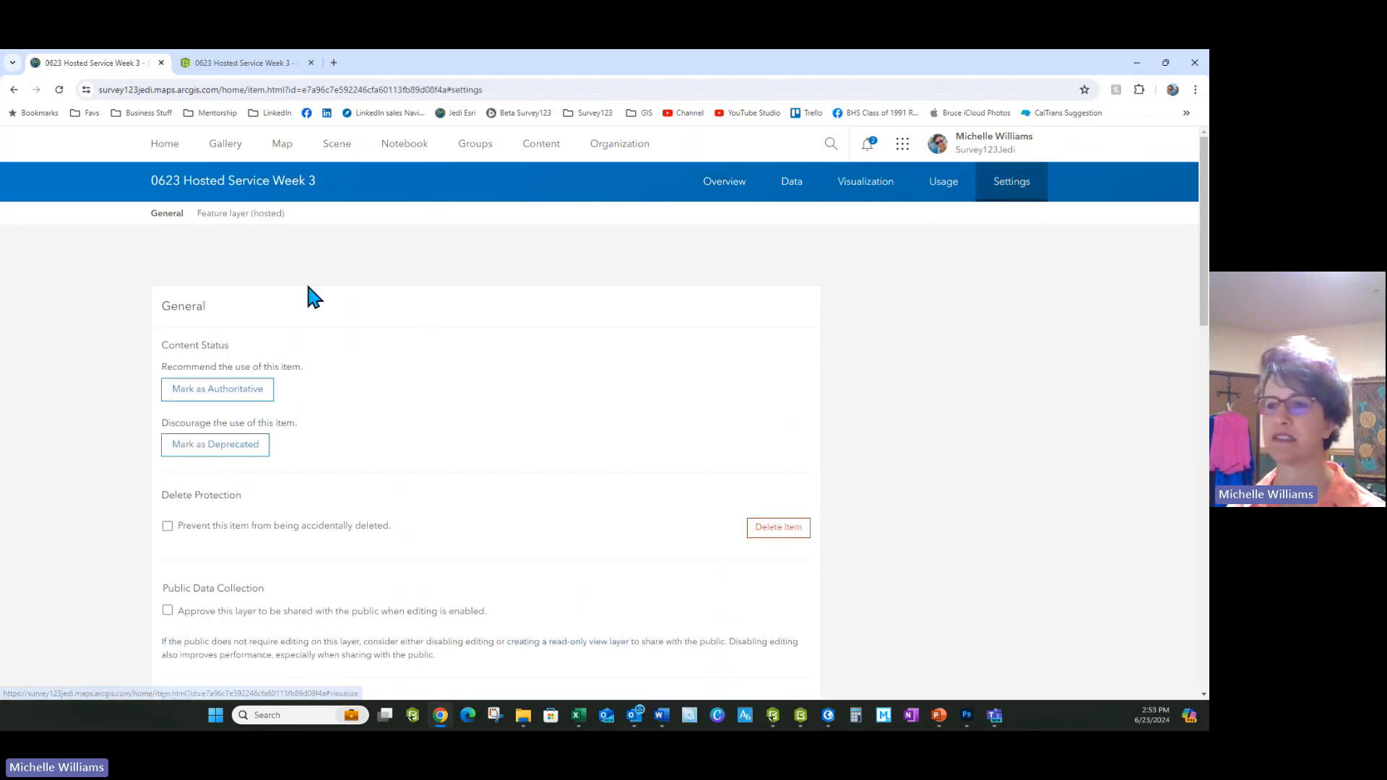
scroll(359, 513, "down", 3)
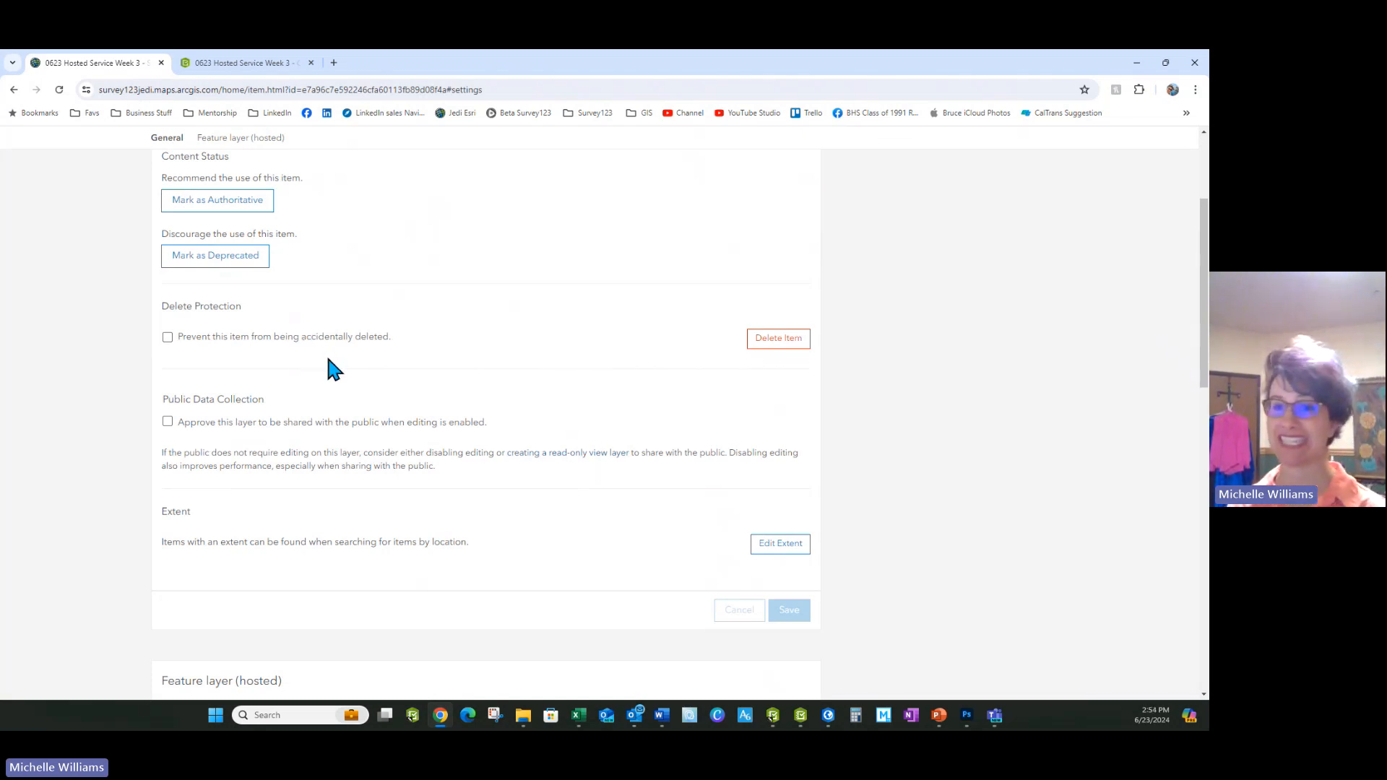
scroll(249, 381, "down", 1)
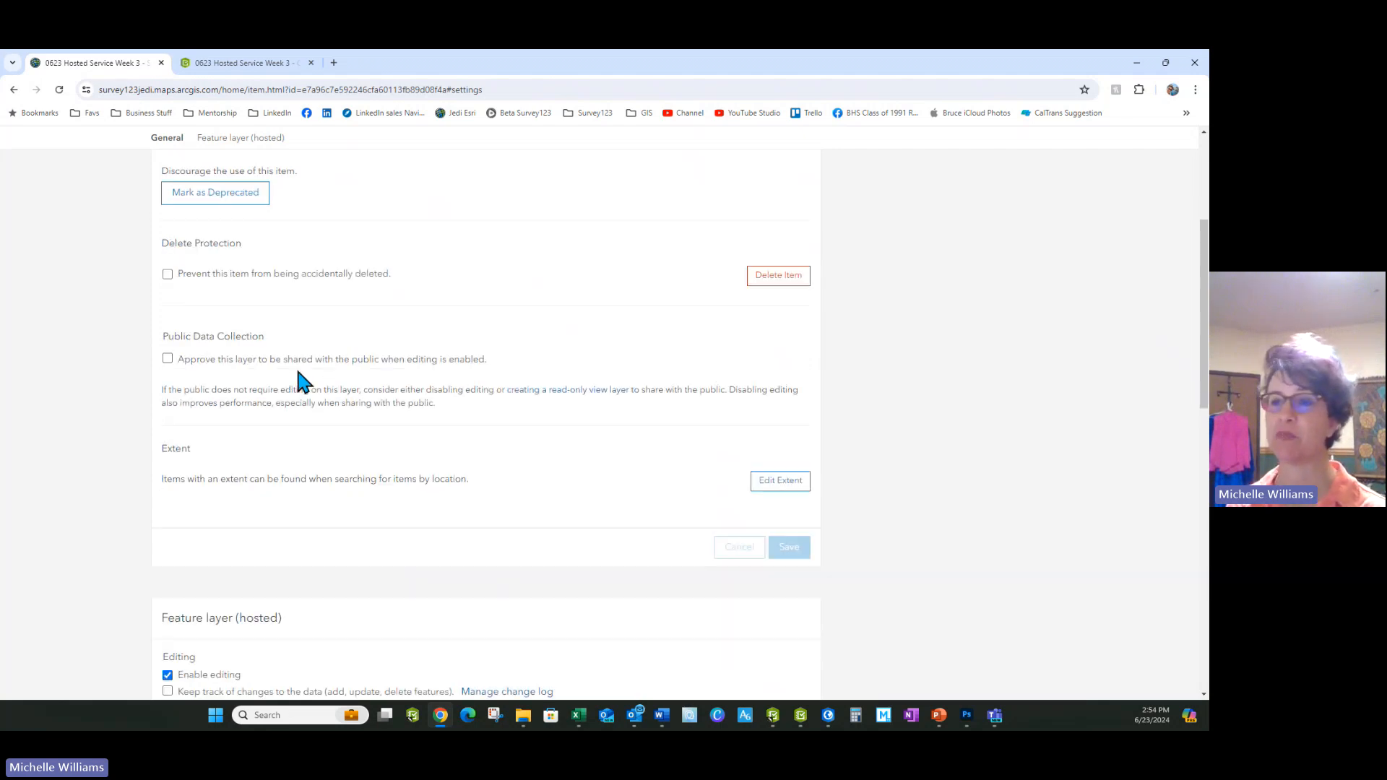
scroll(321, 439, "down", 4)
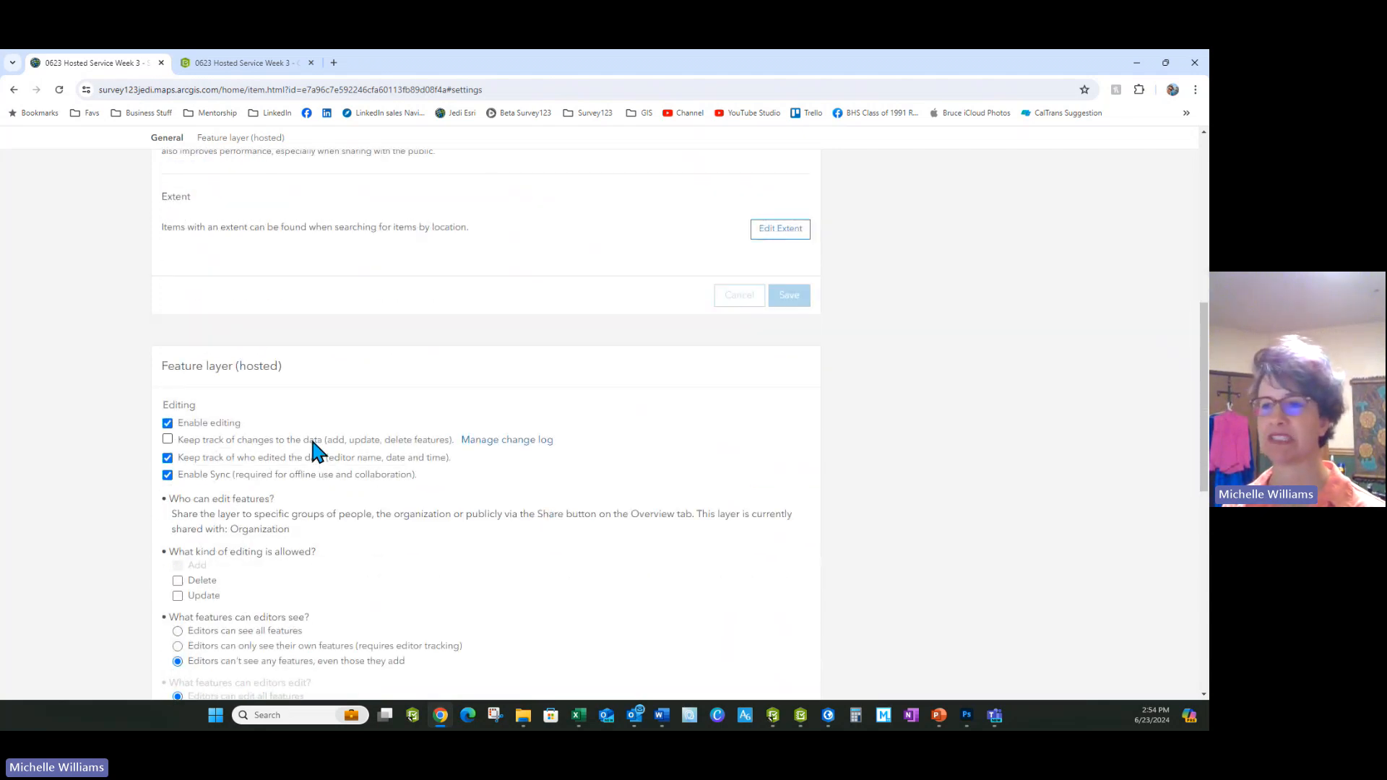
left_click(168, 439)
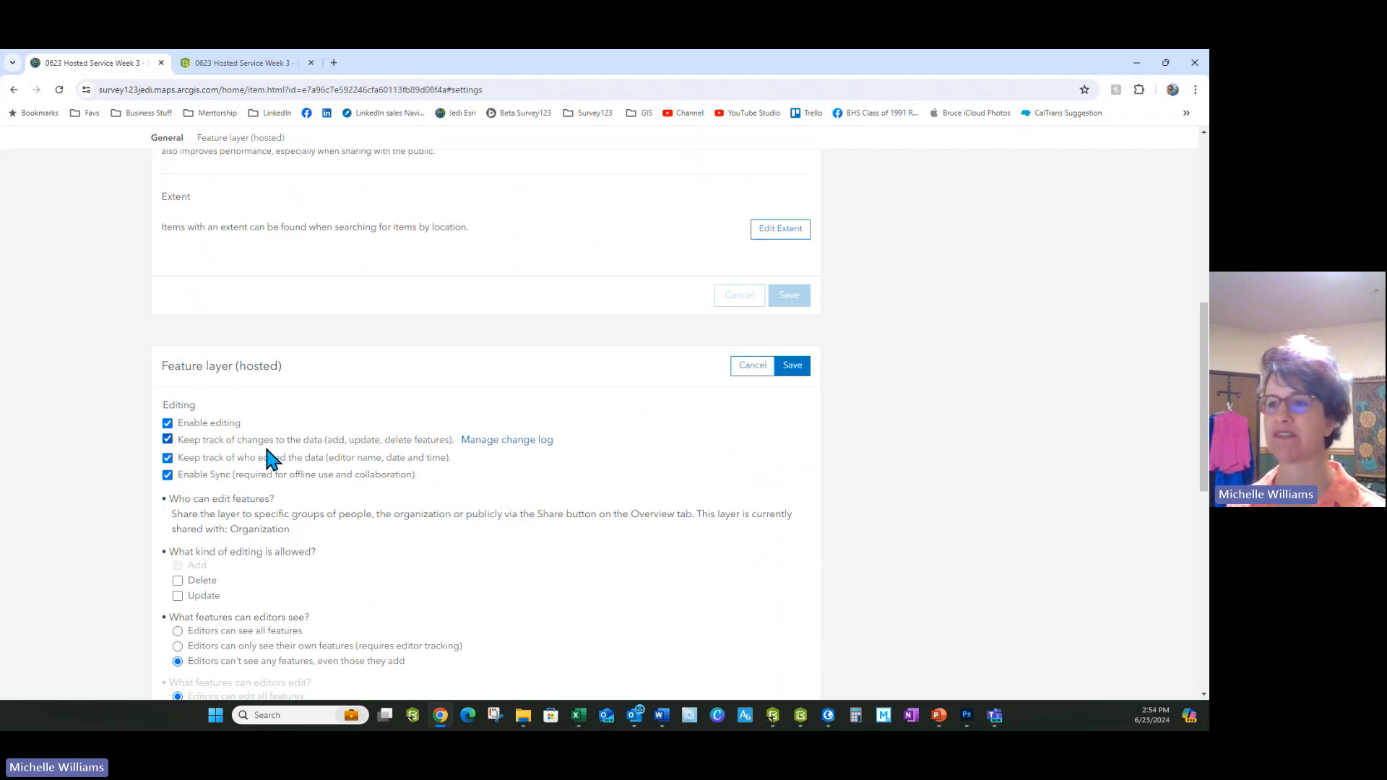
Allow editors to add, delete and update features, and let them see all features
scroll(260, 553, "down", 3)
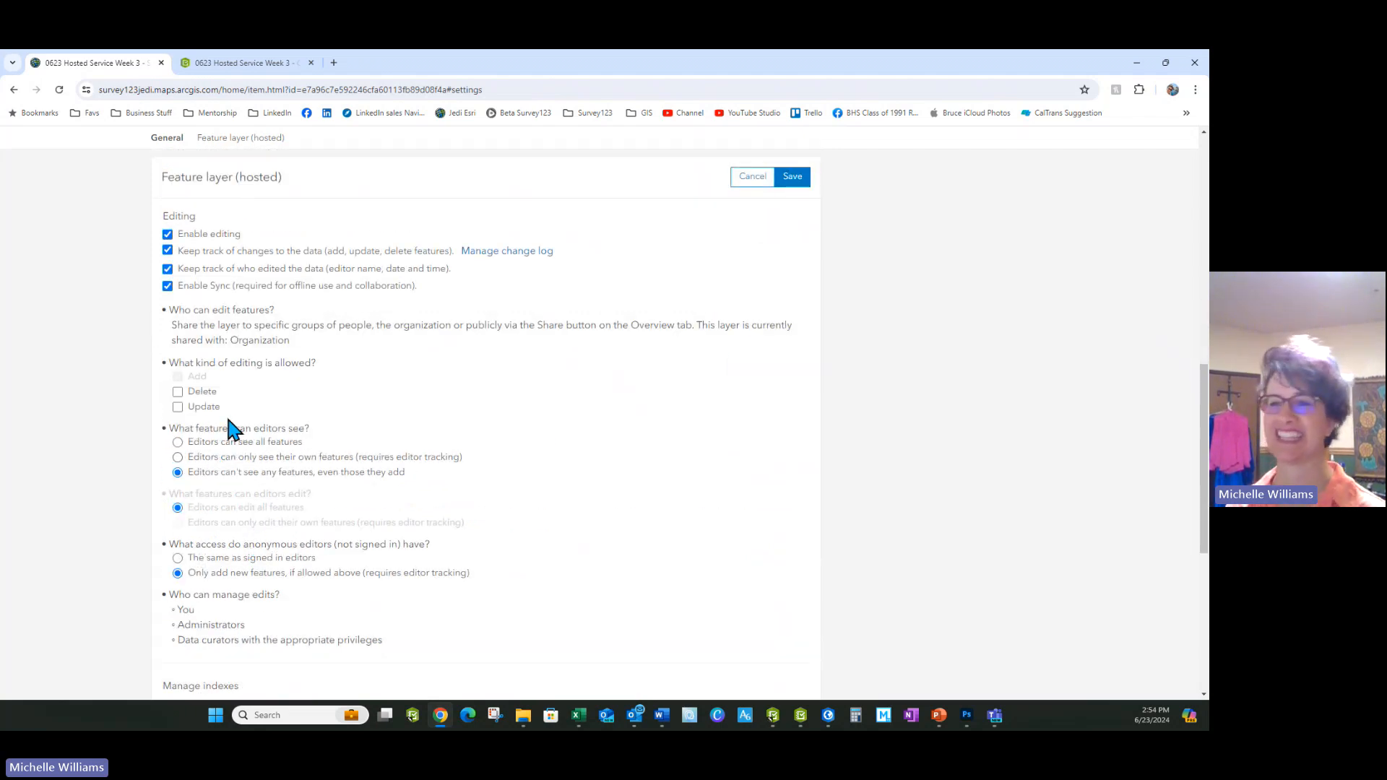
left_click(177, 391)
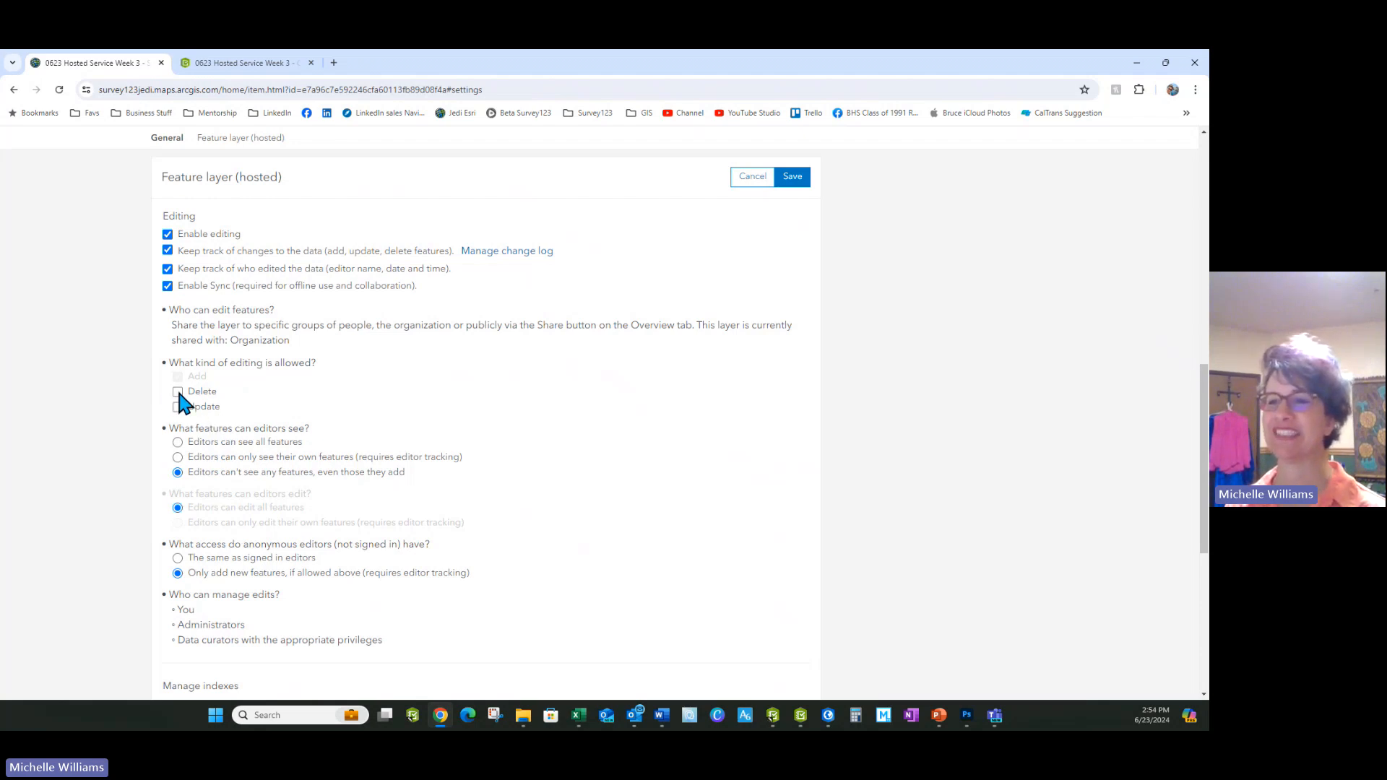
left_click(177, 407)
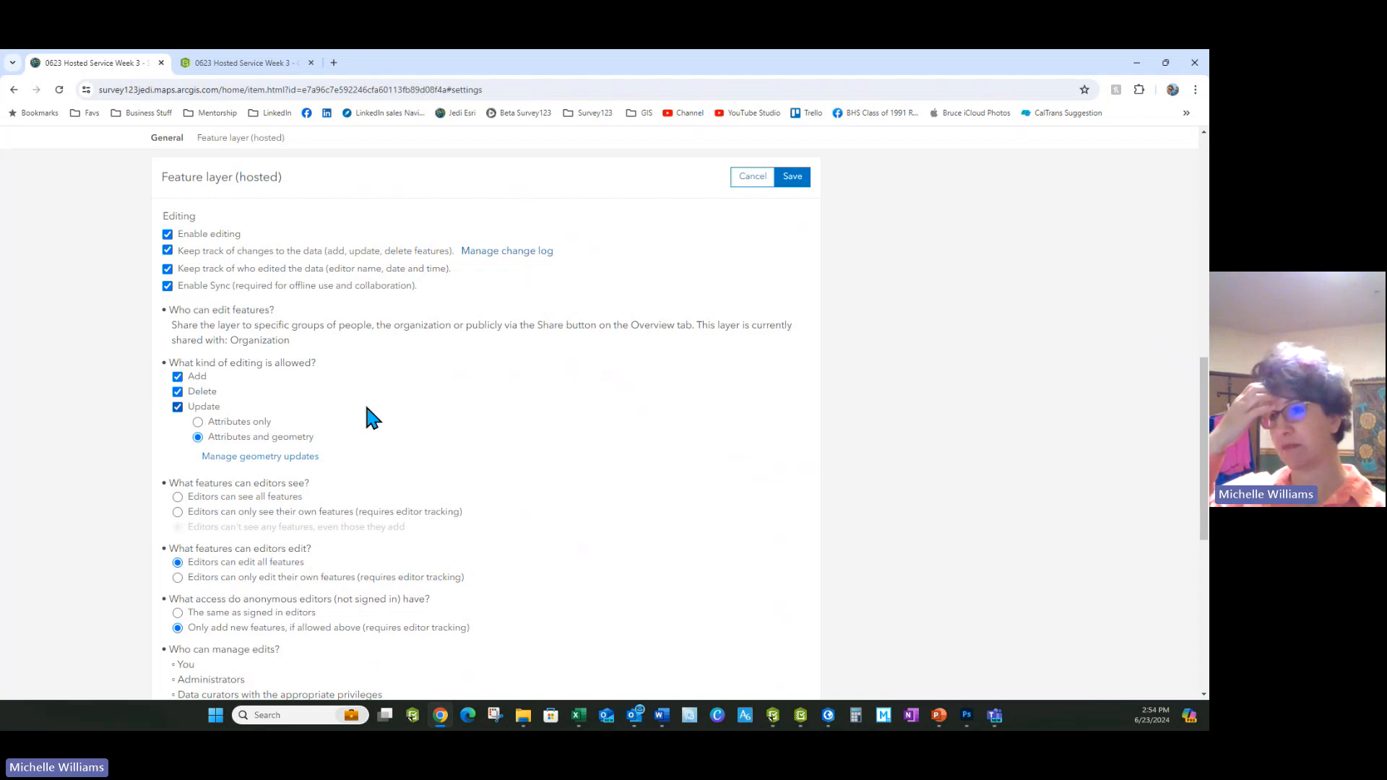
left_click(177, 392)
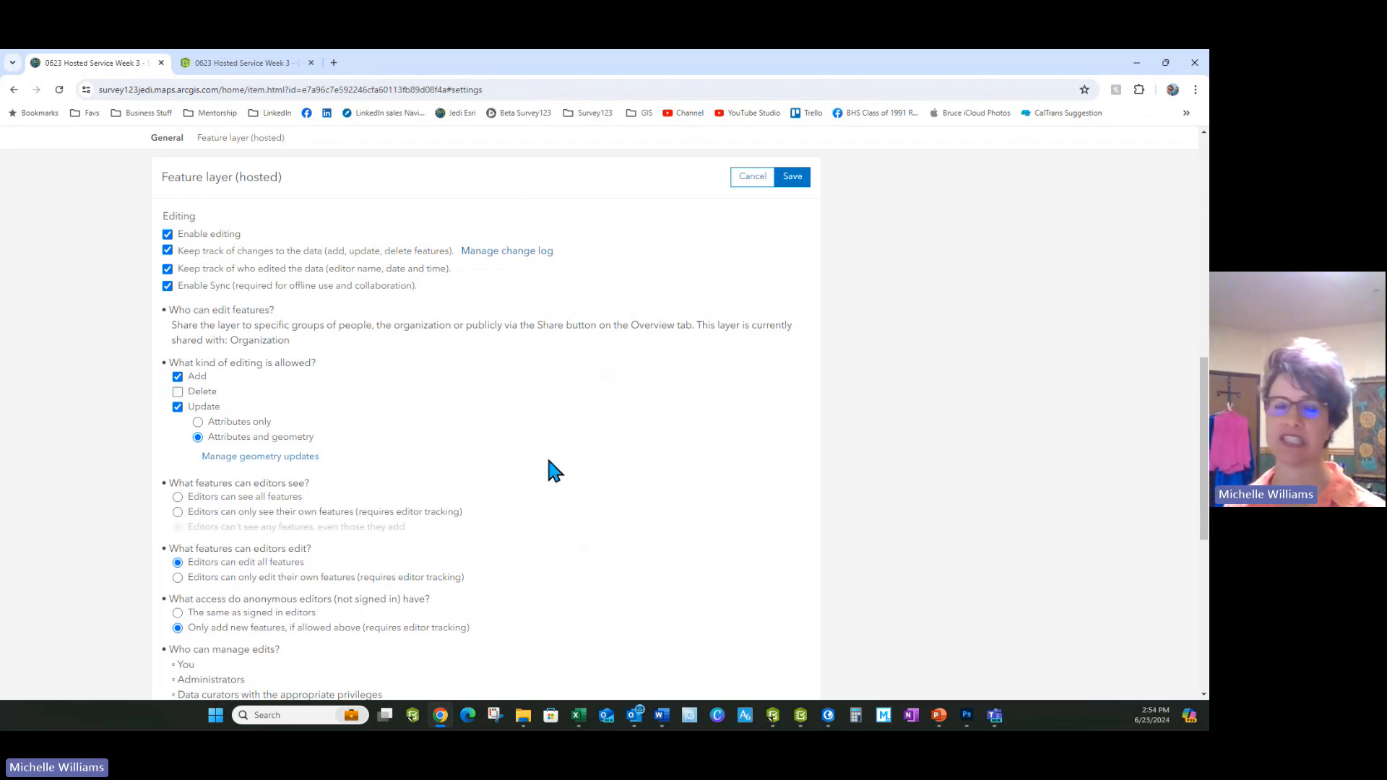
left_click(178, 392)
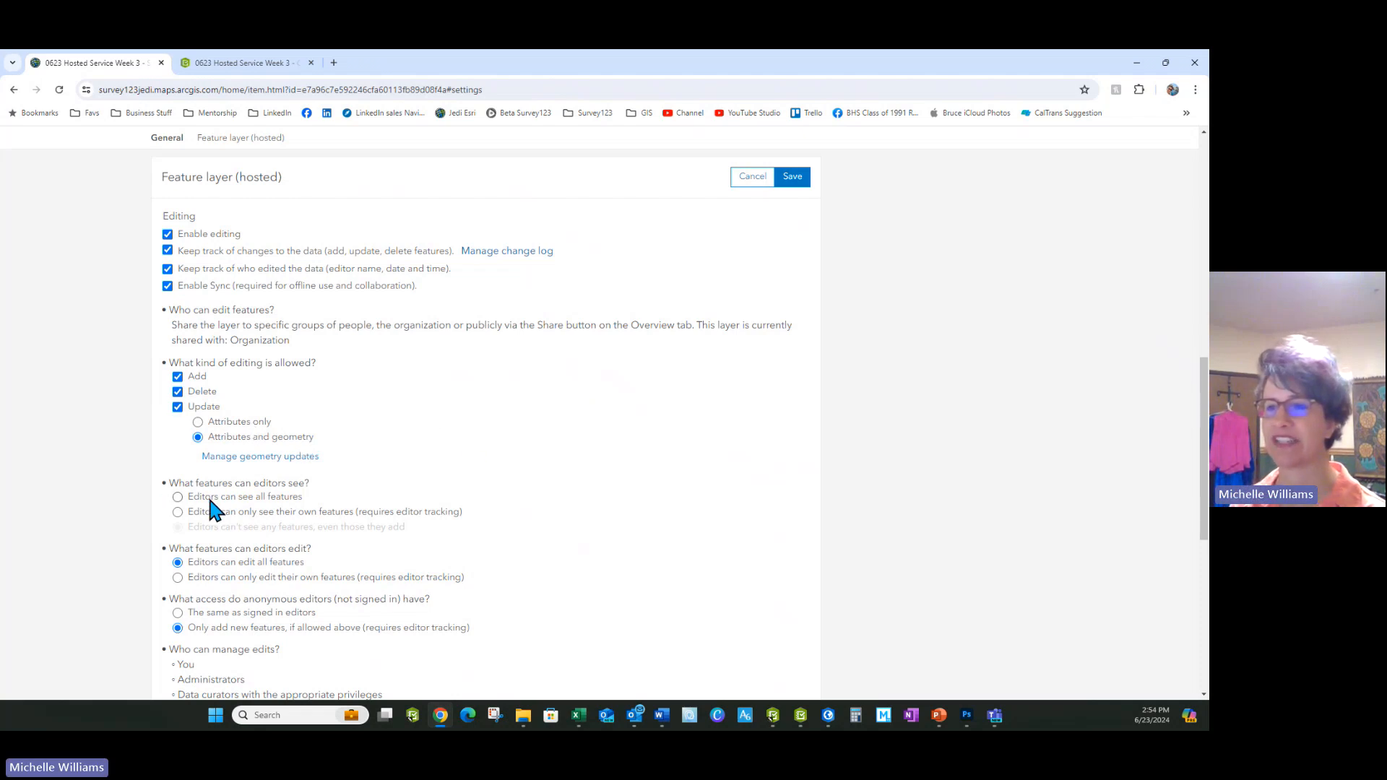
left_click(177, 497)
Allow others to export the layer's data to different formats and save the hosted feature layer settings
scroll(515, 483, "down", 2)
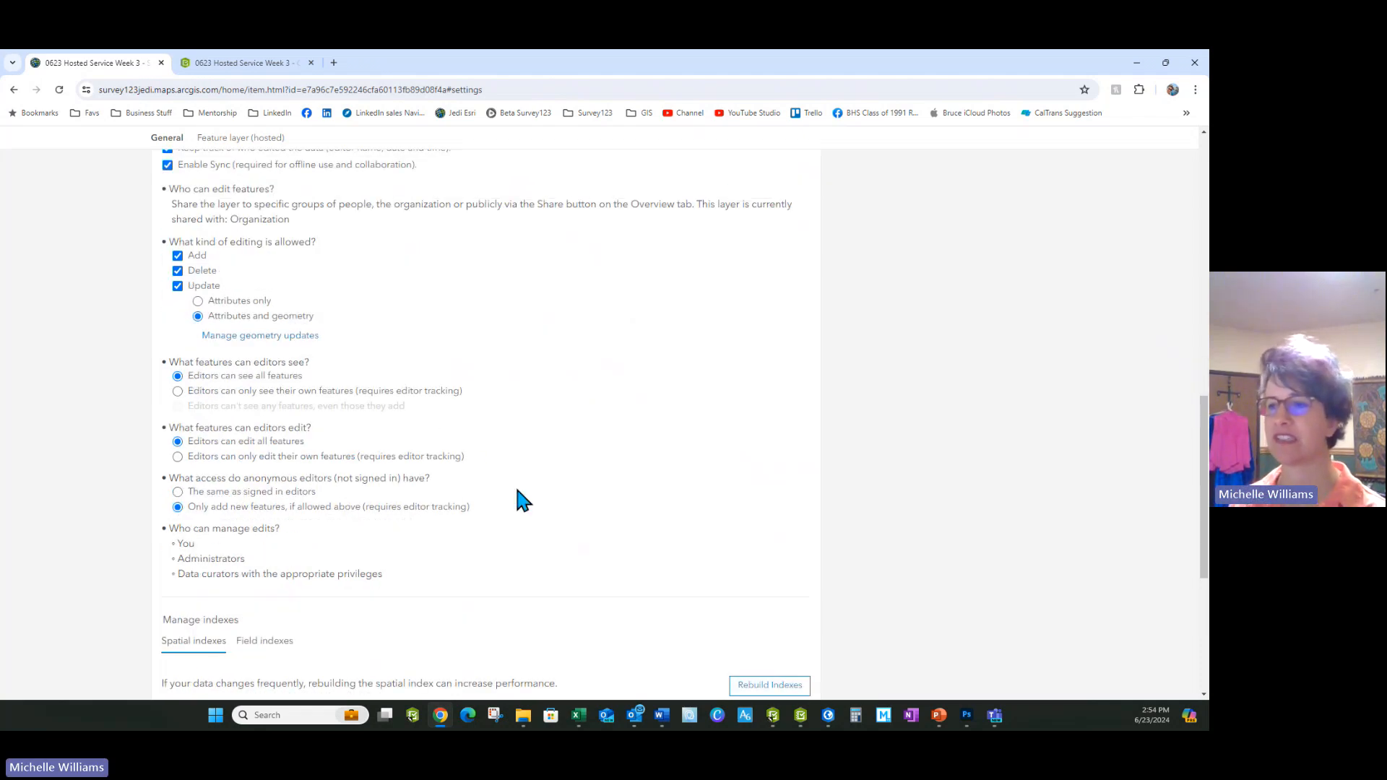
scroll(177, 615, "down", 5)
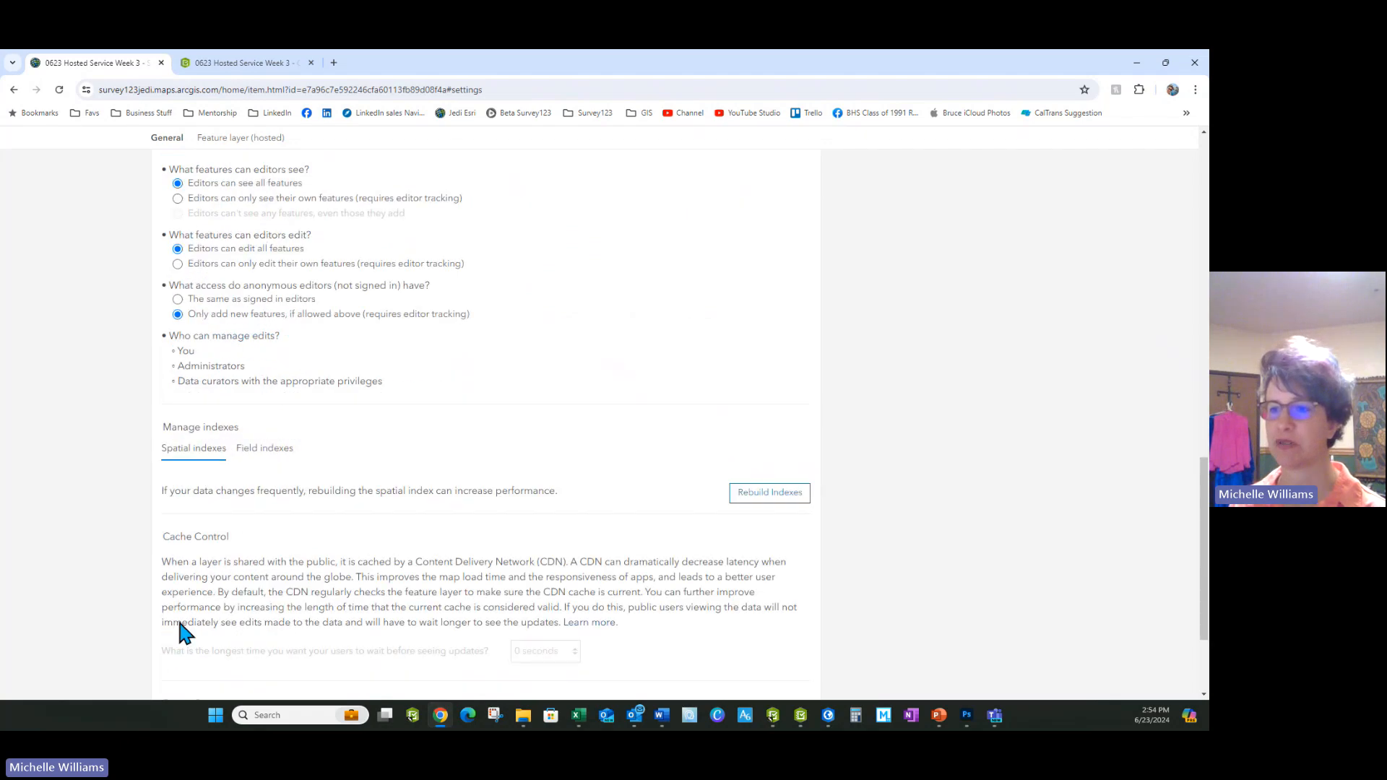
left_click(166, 567)
left_click(789, 623)
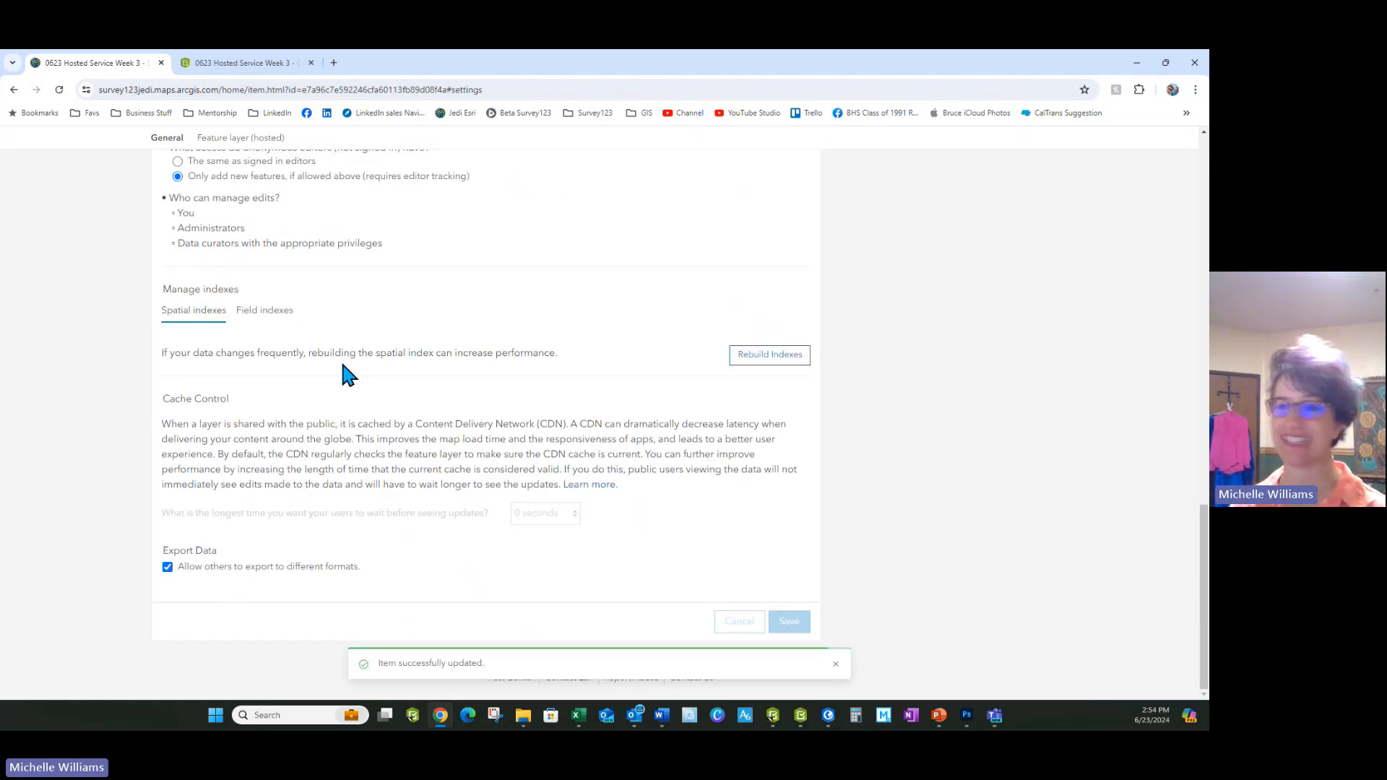
Review the hosted feature layer's Usage, Visualization, Data and Overview pages
scroll(322, 316, "up", 20)
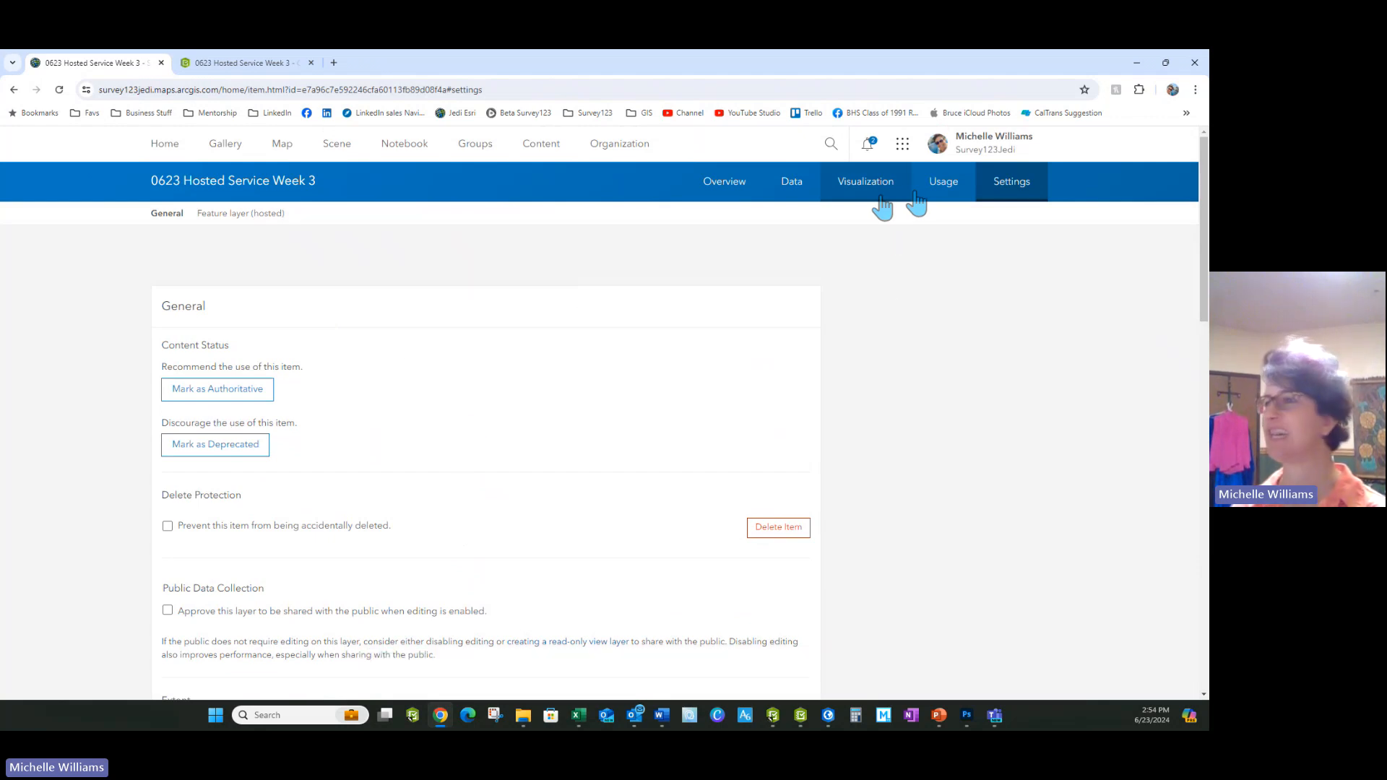
left_click(940, 189)
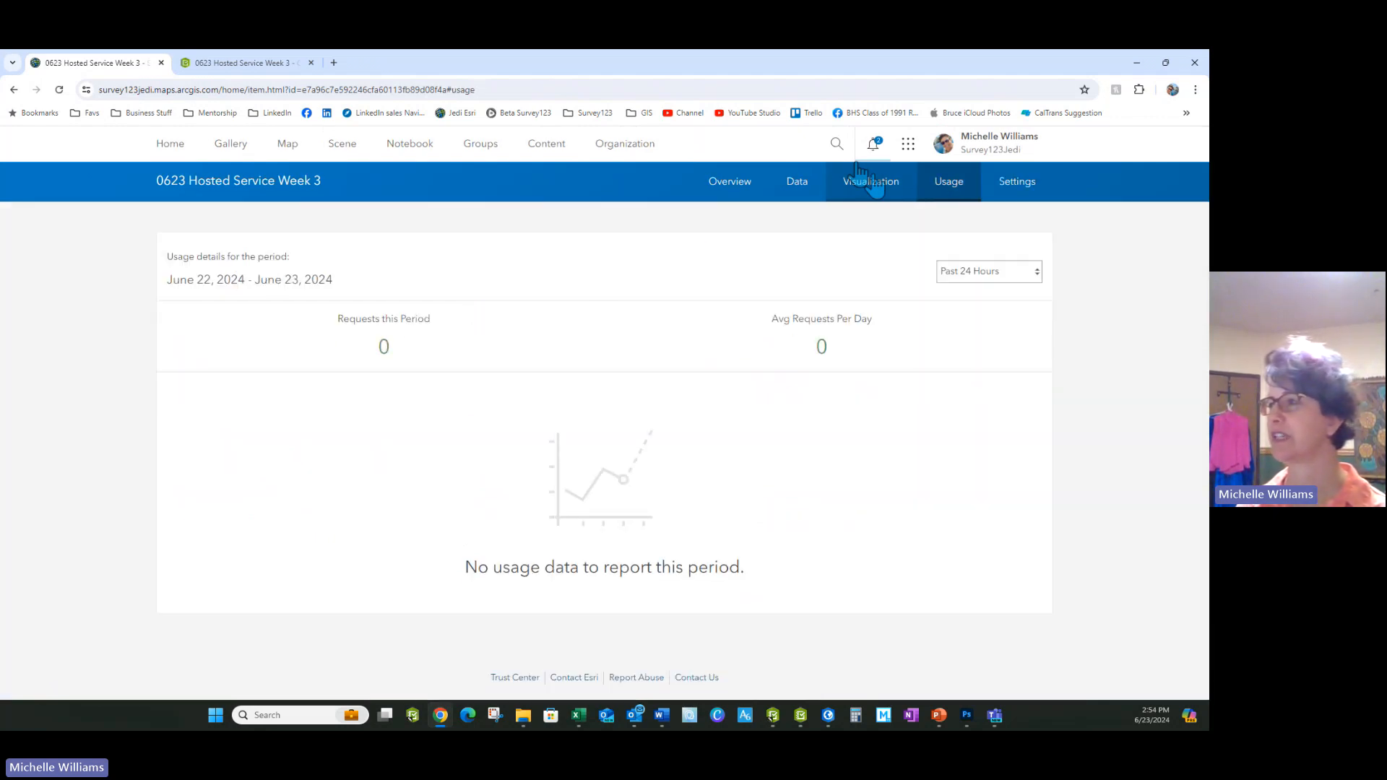
left_click(851, 182)
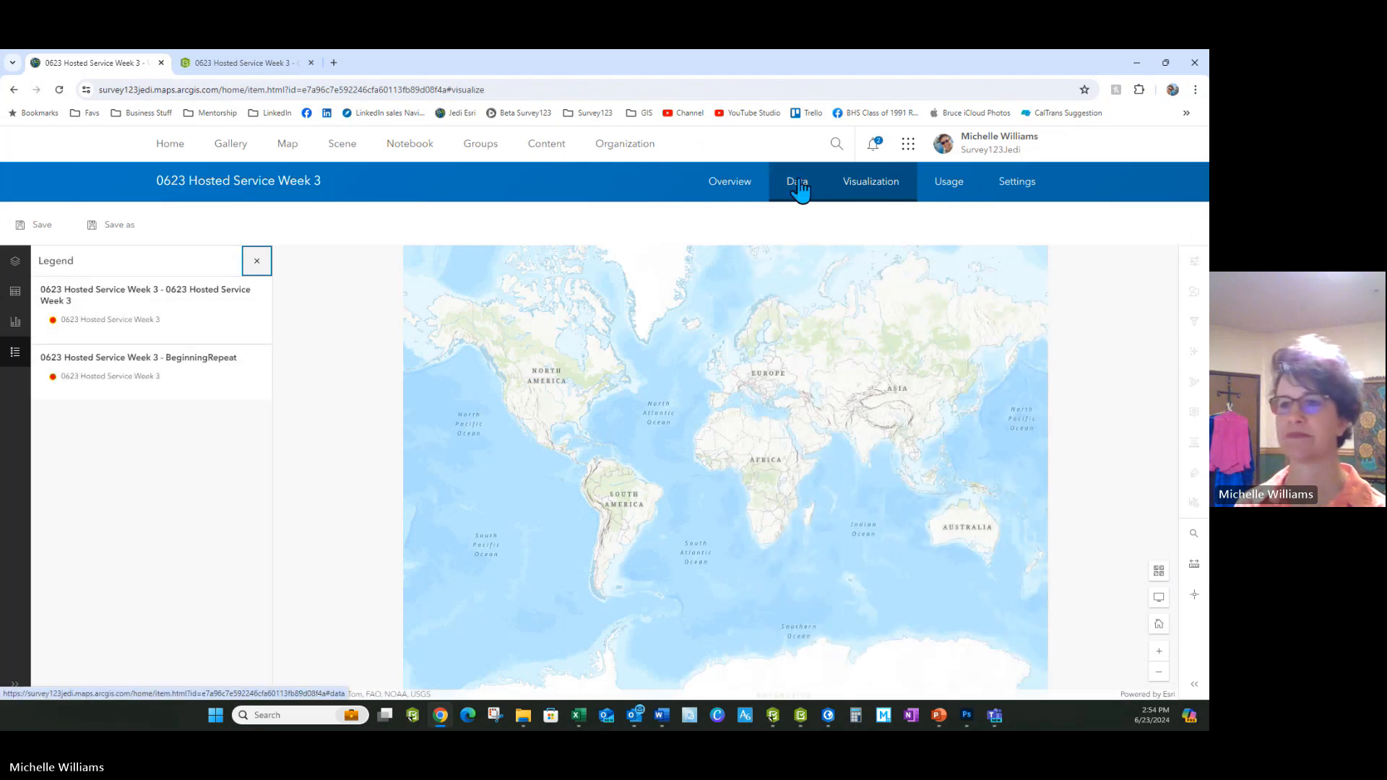
left_click(799, 183)
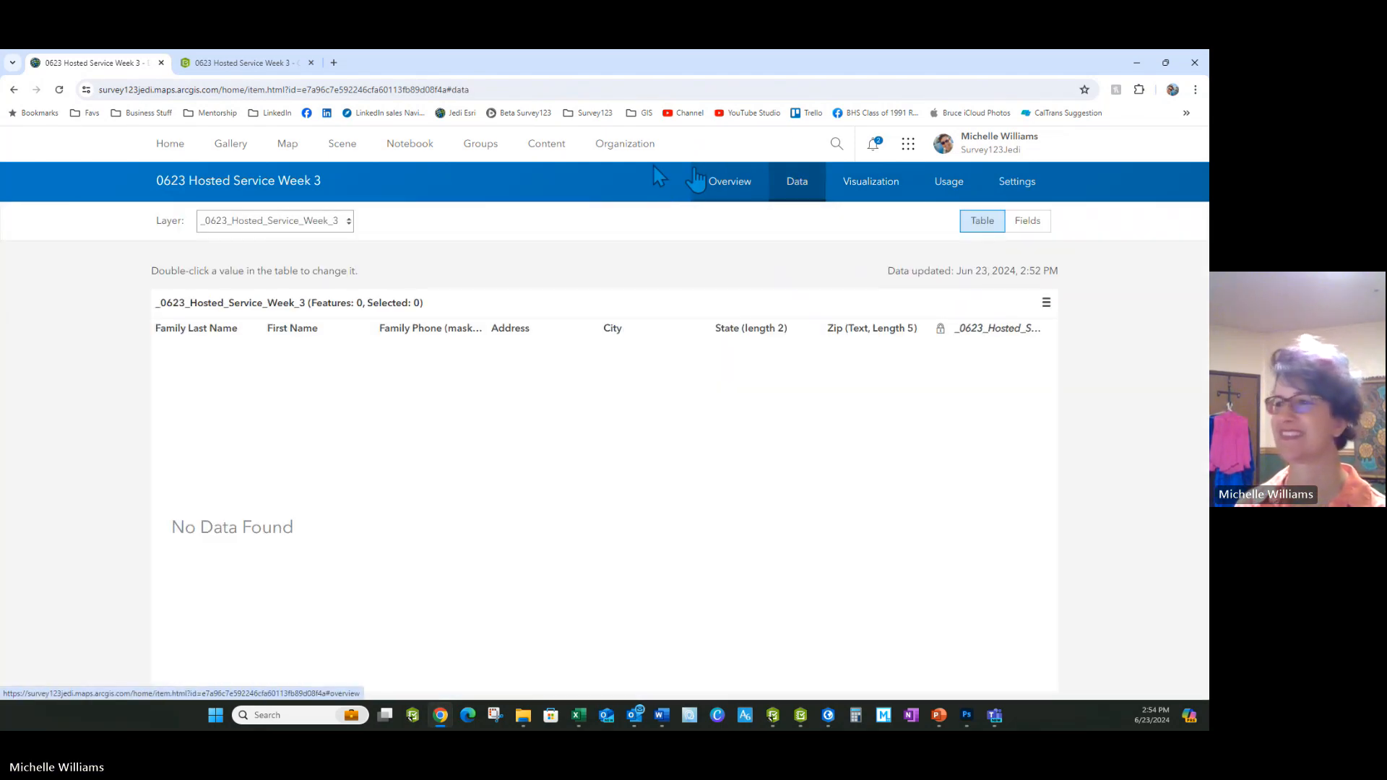
left_click(697, 181)
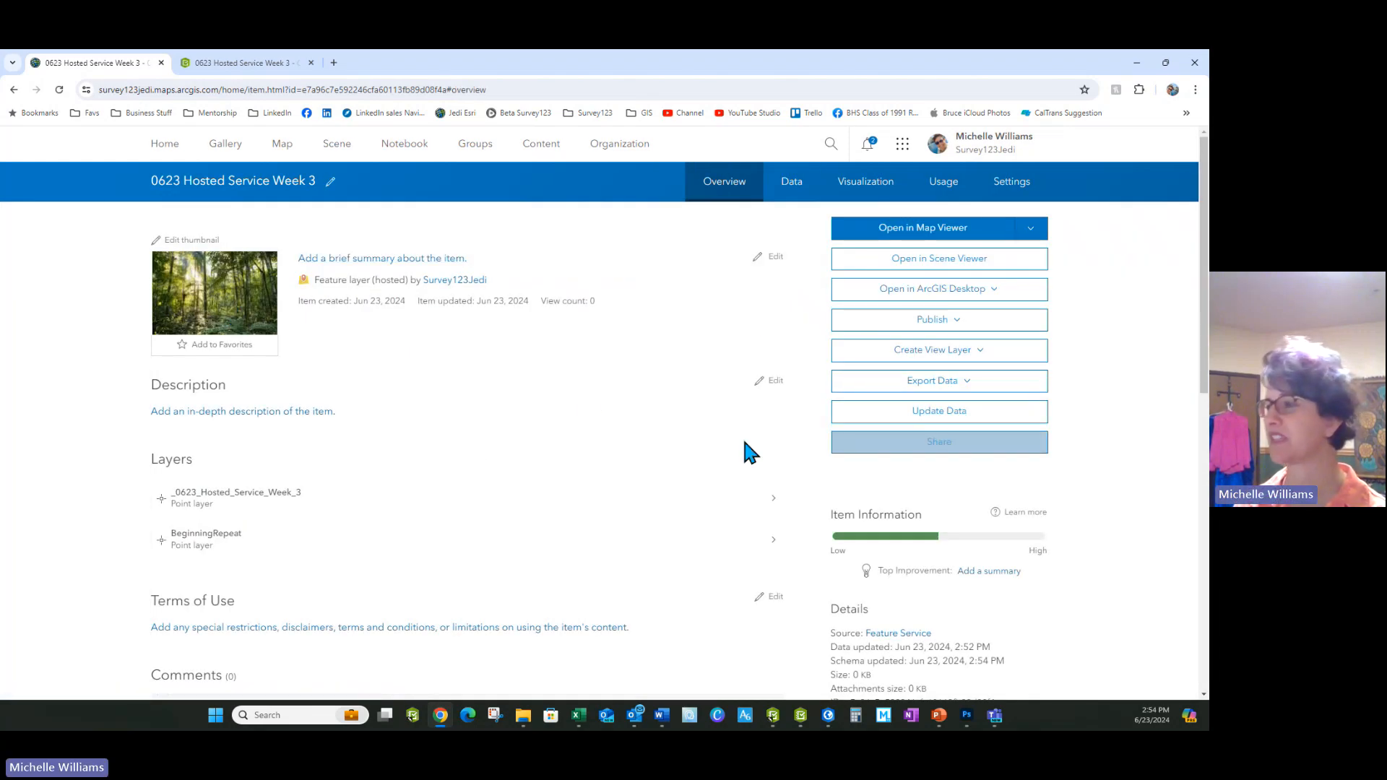
scroll(471, 427, "down", 5)
scroll(509, 636, "up", 5)
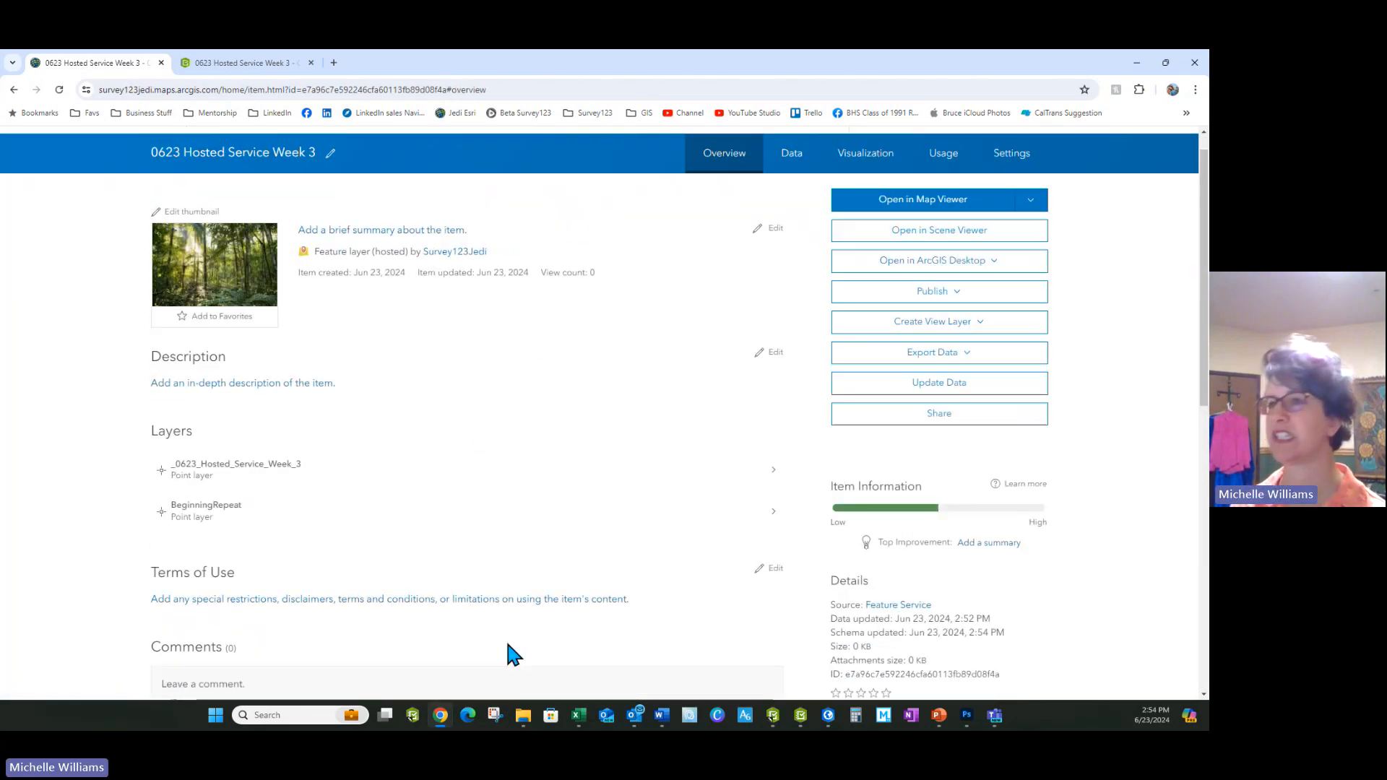
scroll(509, 654, "up", 1)
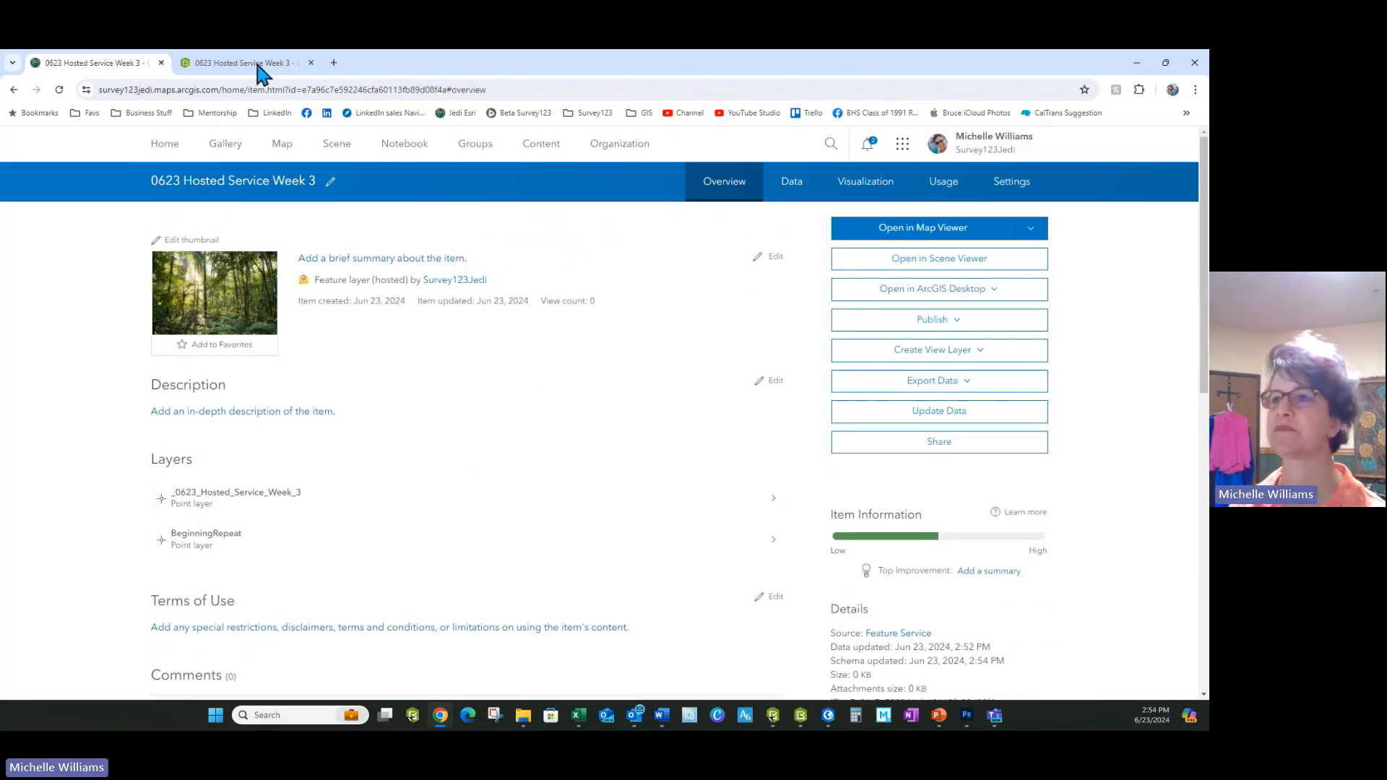
Switch to the ArcGIS Survey123 field app, discard the open Hosted Service Week 3 response and return to the survey gallery
left_click(802, 718)
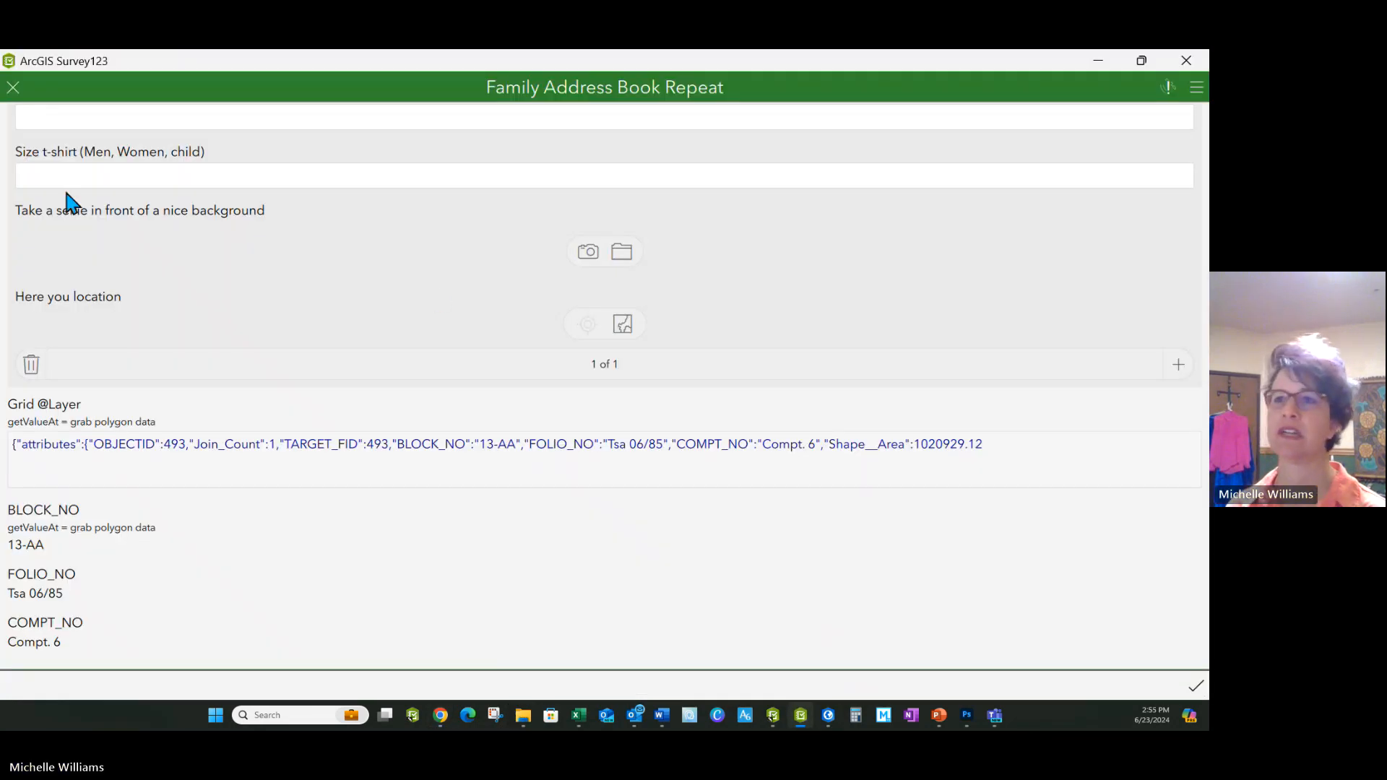
left_click(12, 88)
left_click(561, 465)
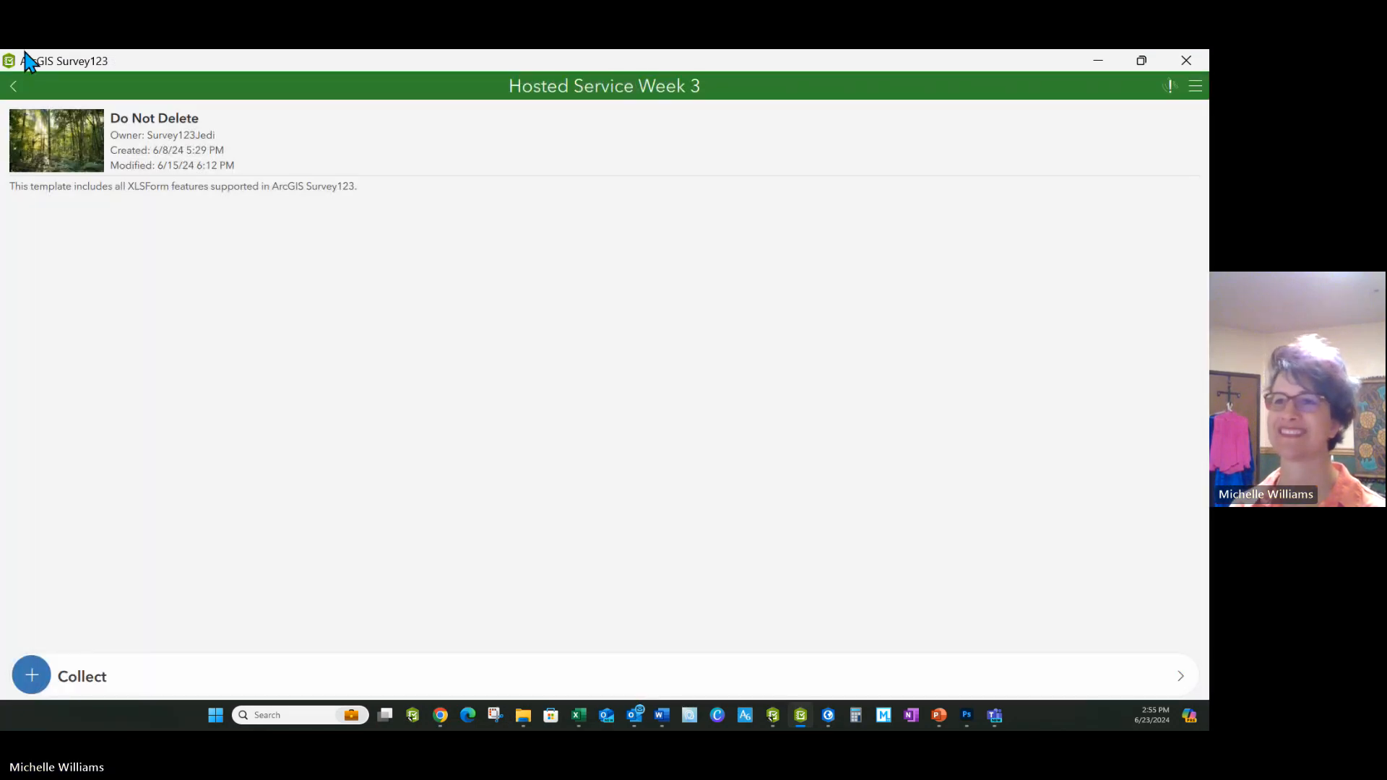
left_click(13, 87)
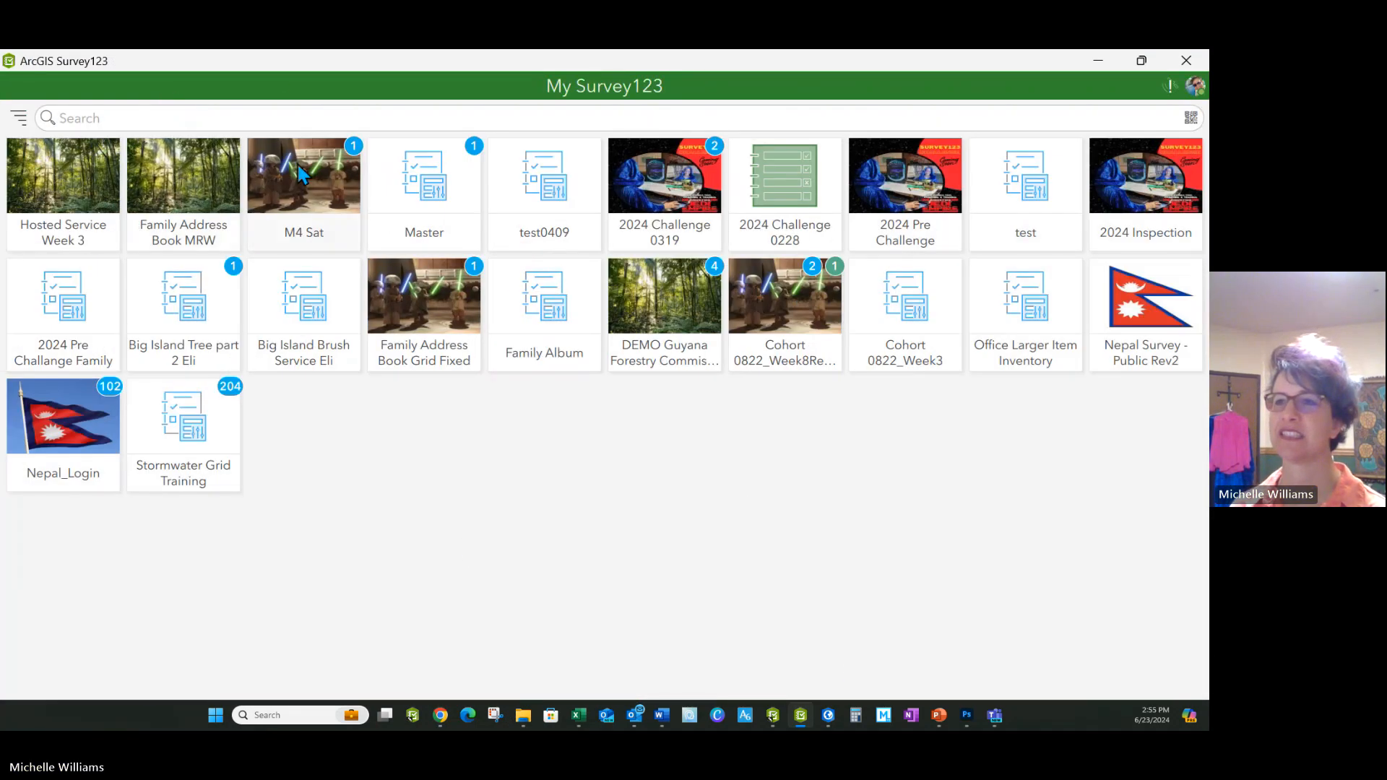
Download the 0623 Hosted Service Week 3 survey and return to the survey gallery
left_click(1194, 86)
left_click(1099, 224)
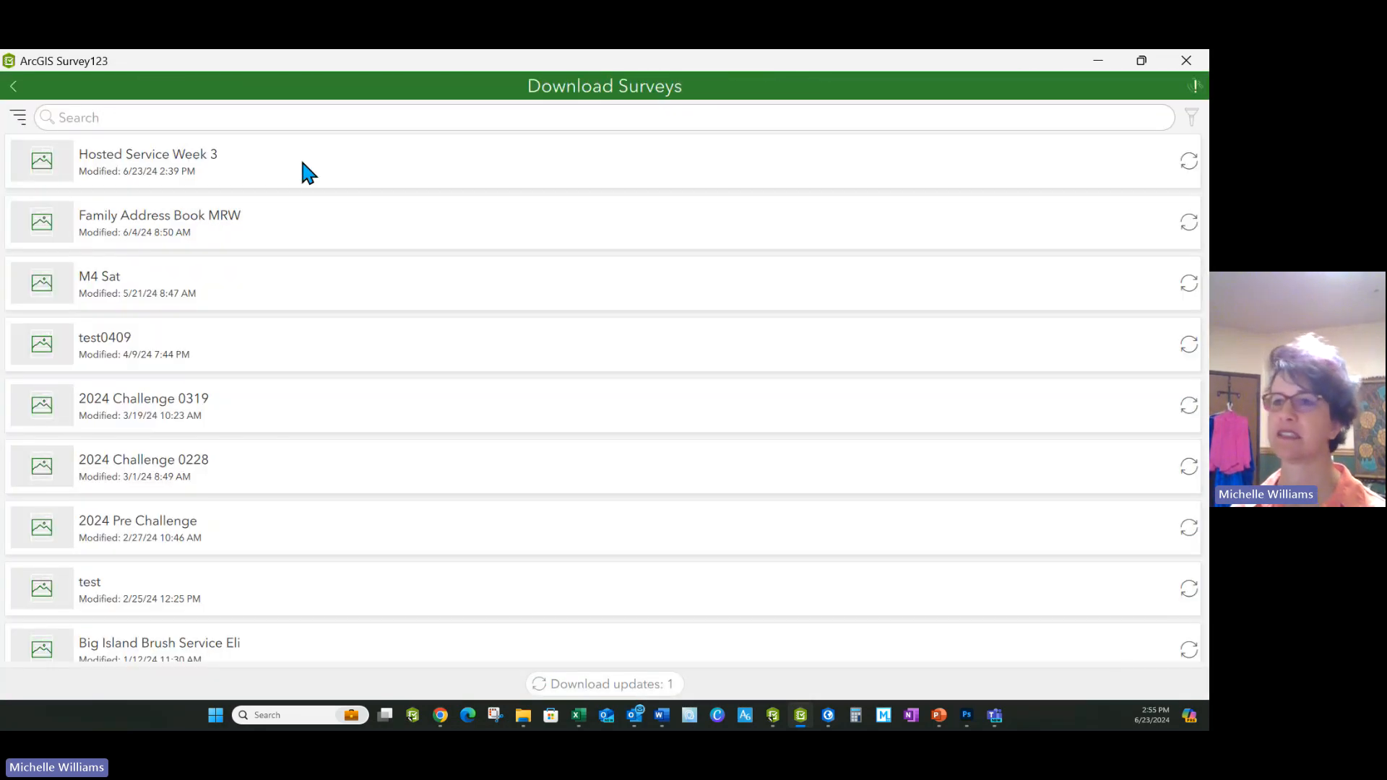
left_click(1188, 163)
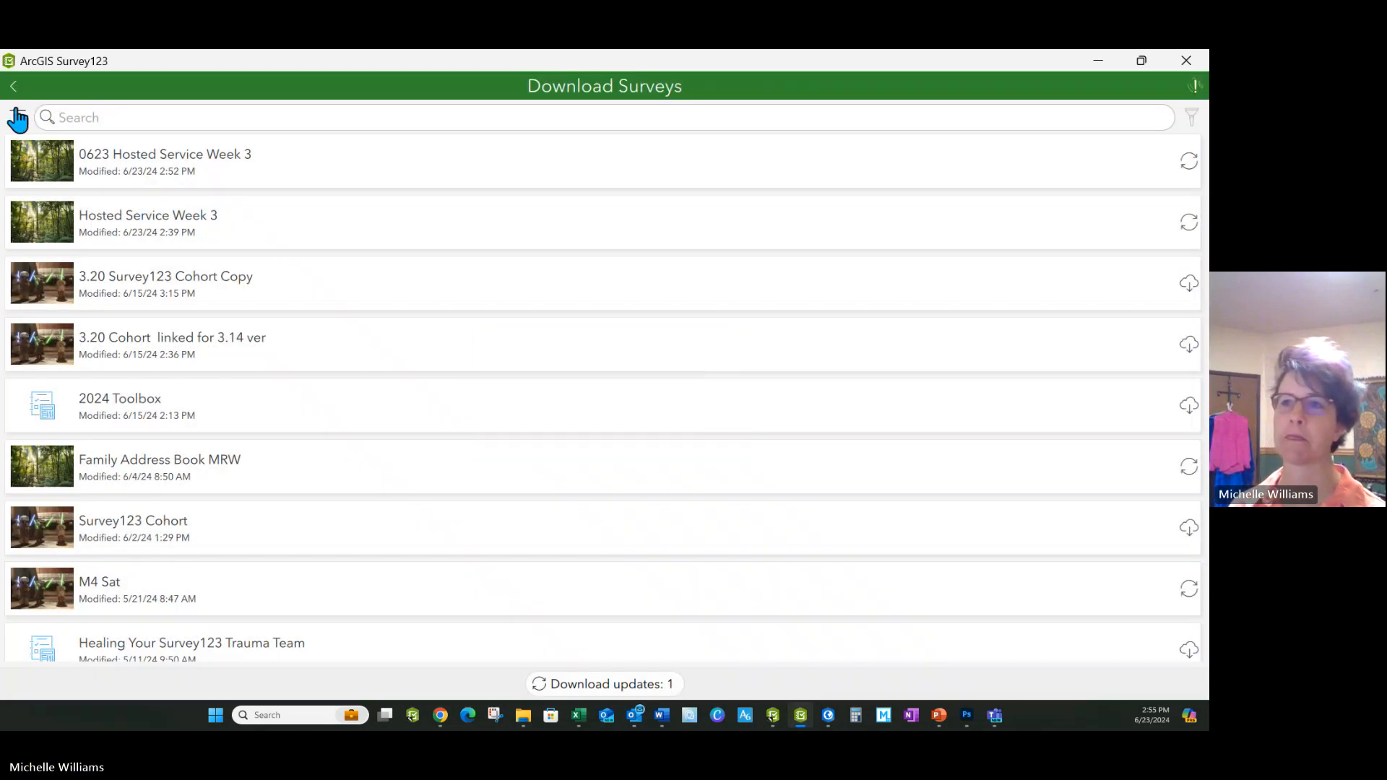
left_click(14, 87)
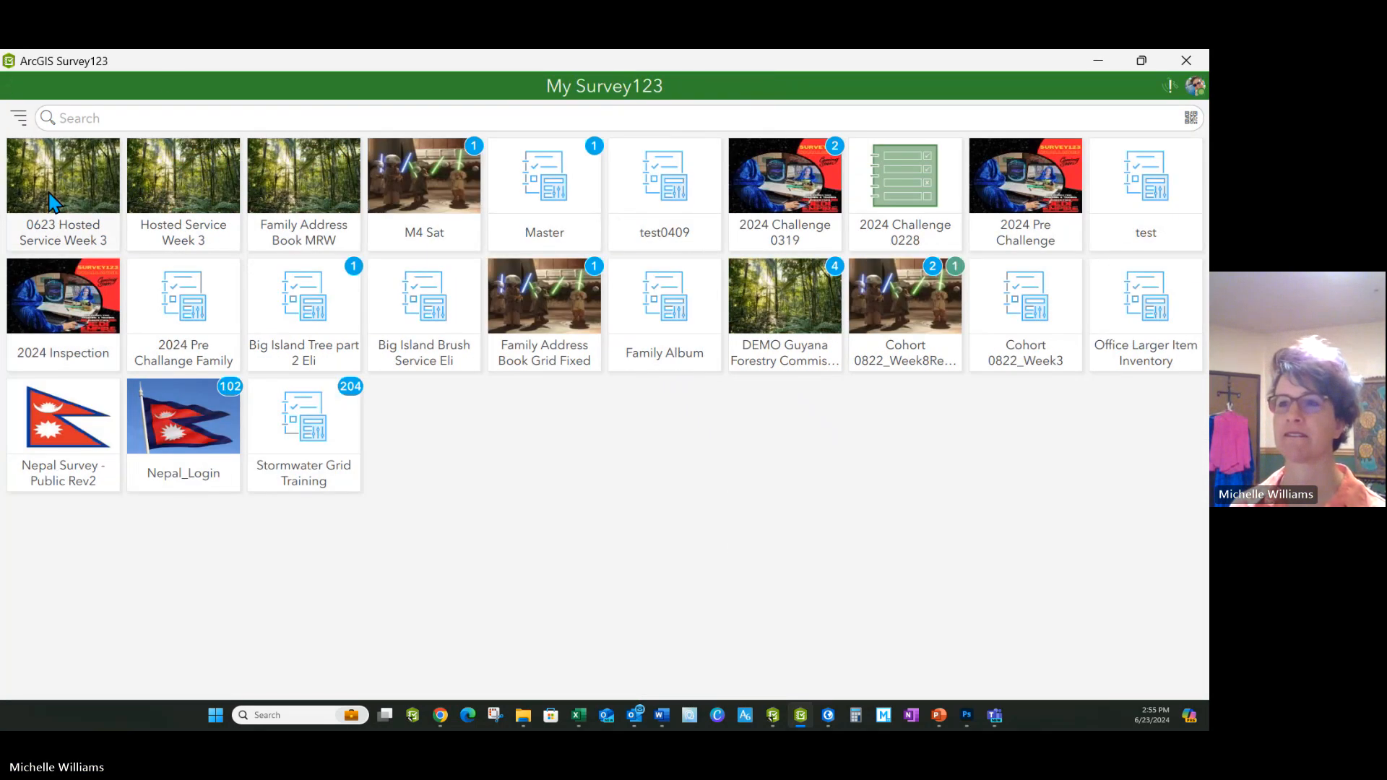
Start collecting a response in 0623 Hosted Service Week 3, choose the second family last name and fill in a placeholder first name
left_click(54, 203)
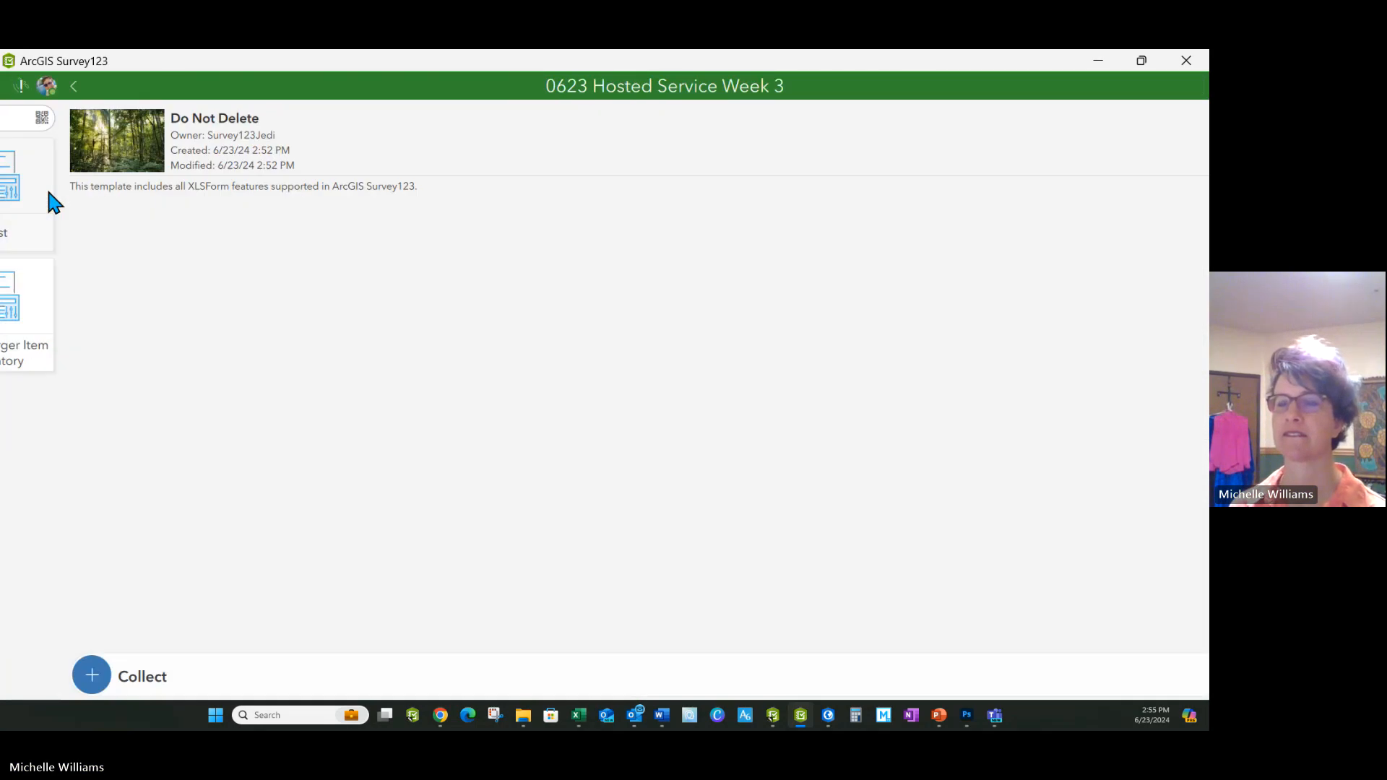
left_click(74, 662)
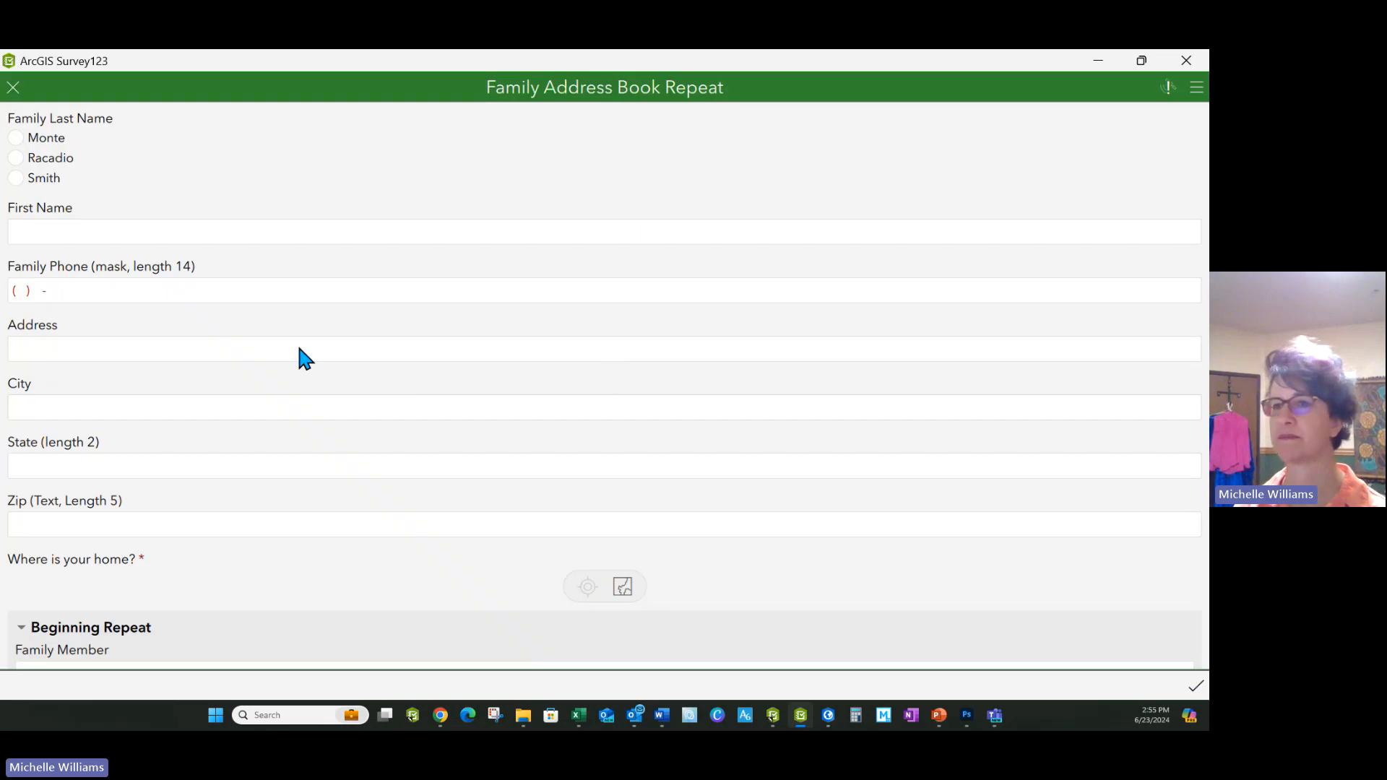
left_click(16, 159)
left_click(32, 231)
type("ghhvyhjyu")
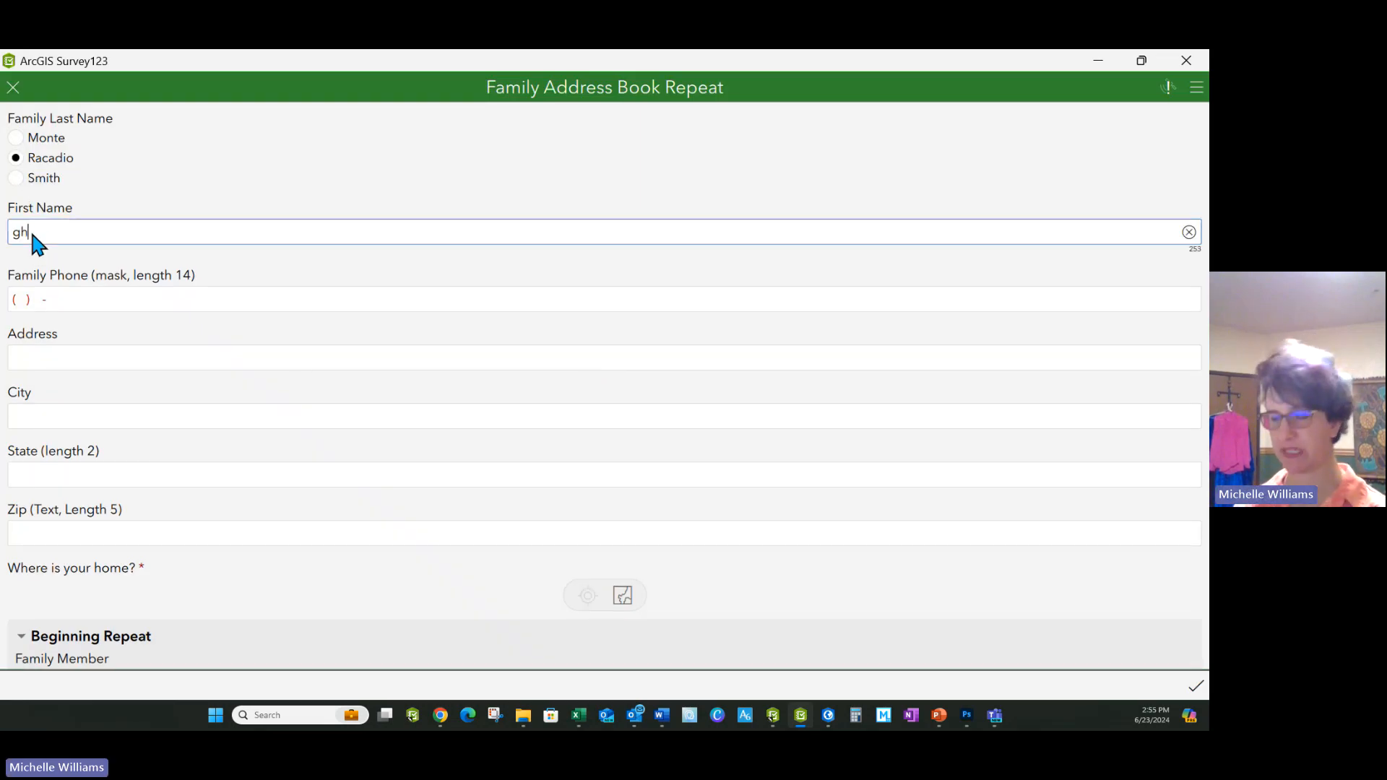
Set the response's home location to a point on the imagery map within the grid polygons
scroll(168, 273, "down", 5)
scroll(171, 283, "down", 2)
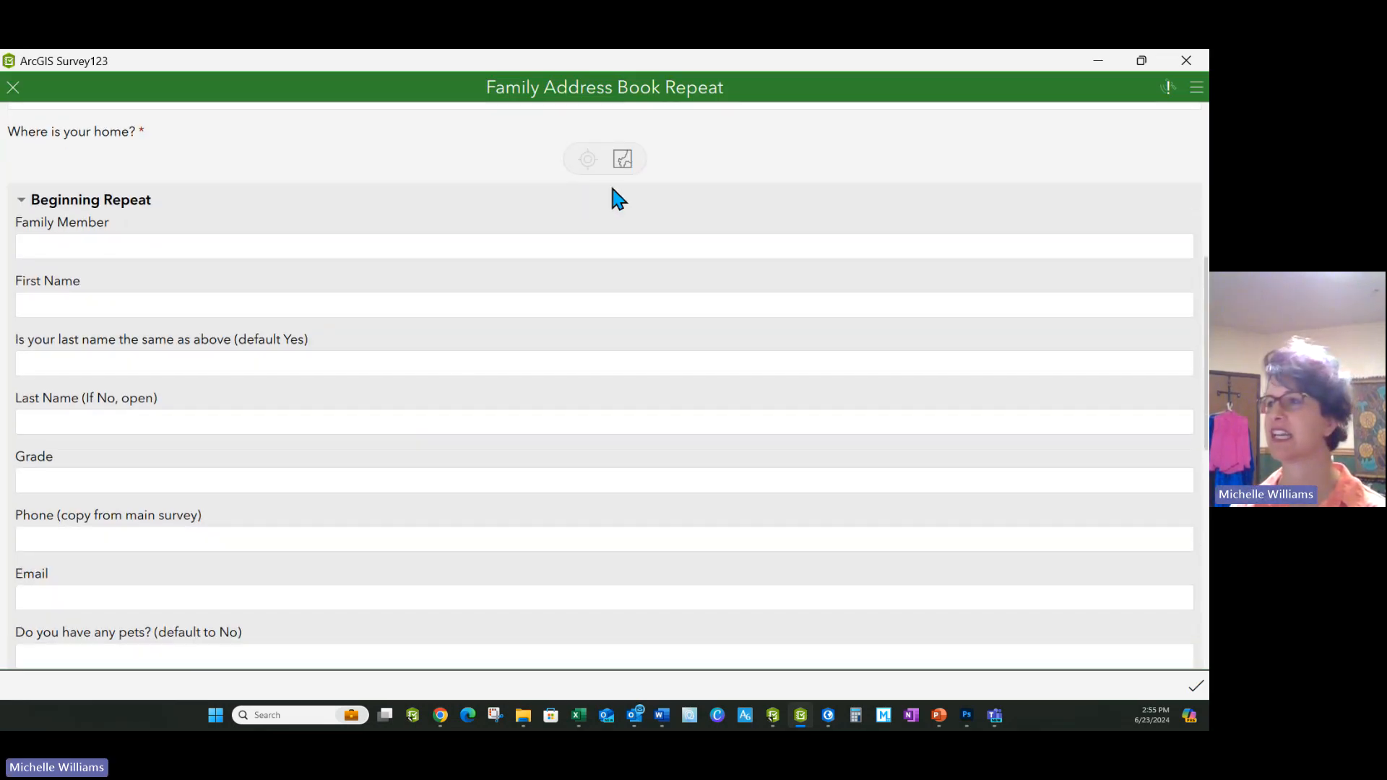
left_click(620, 163)
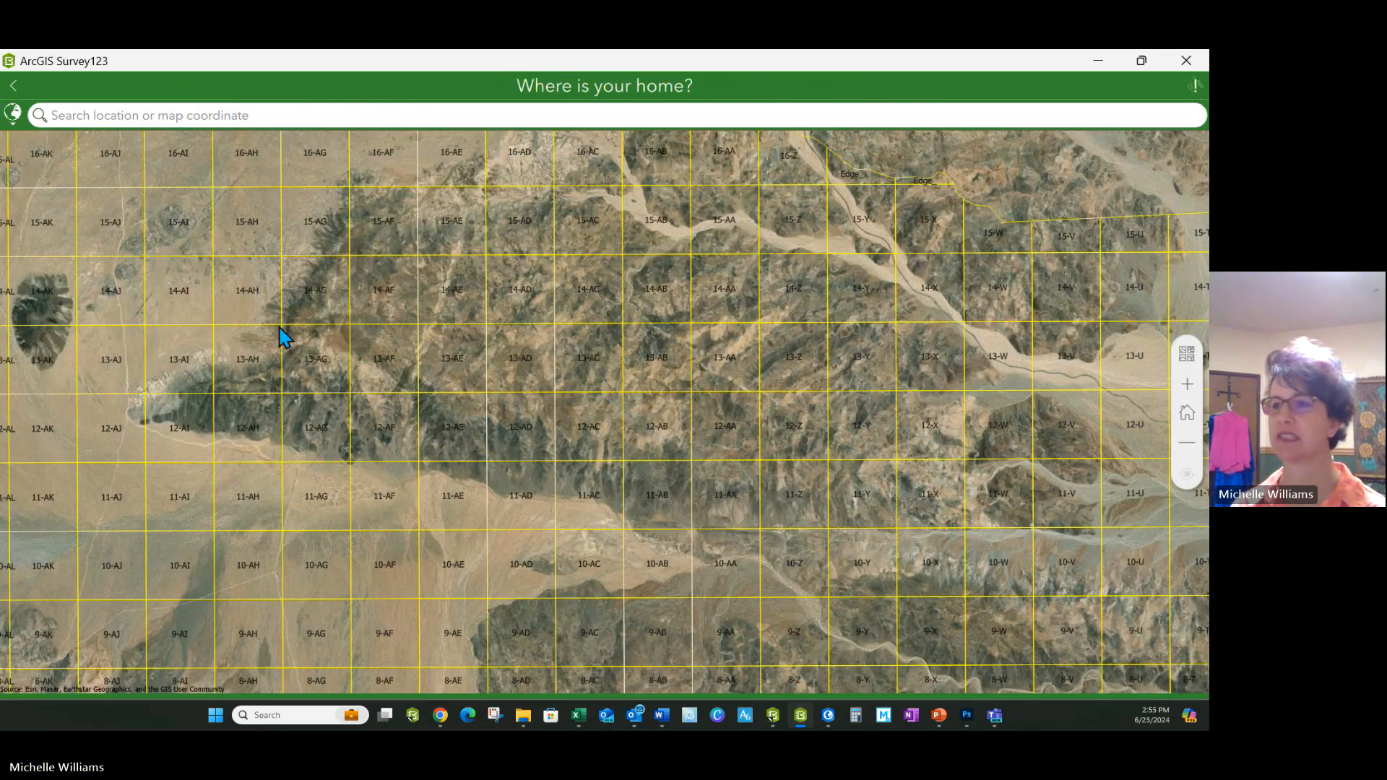
left_click(422, 344)
left_click(1194, 684)
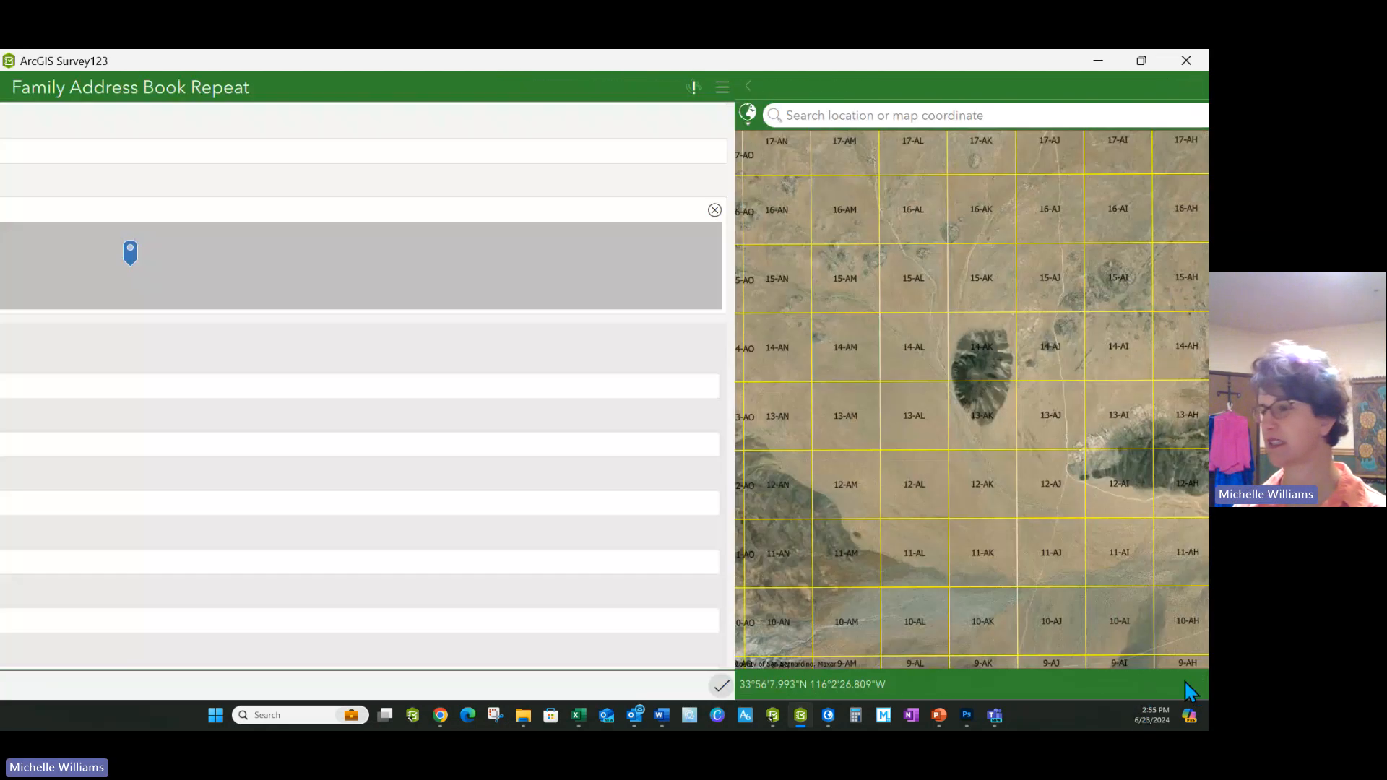
Finish the Family Address Book Repeat response and send it immediately
scroll(126, 408, "down", 5)
scroll(141, 417, "down", 6)
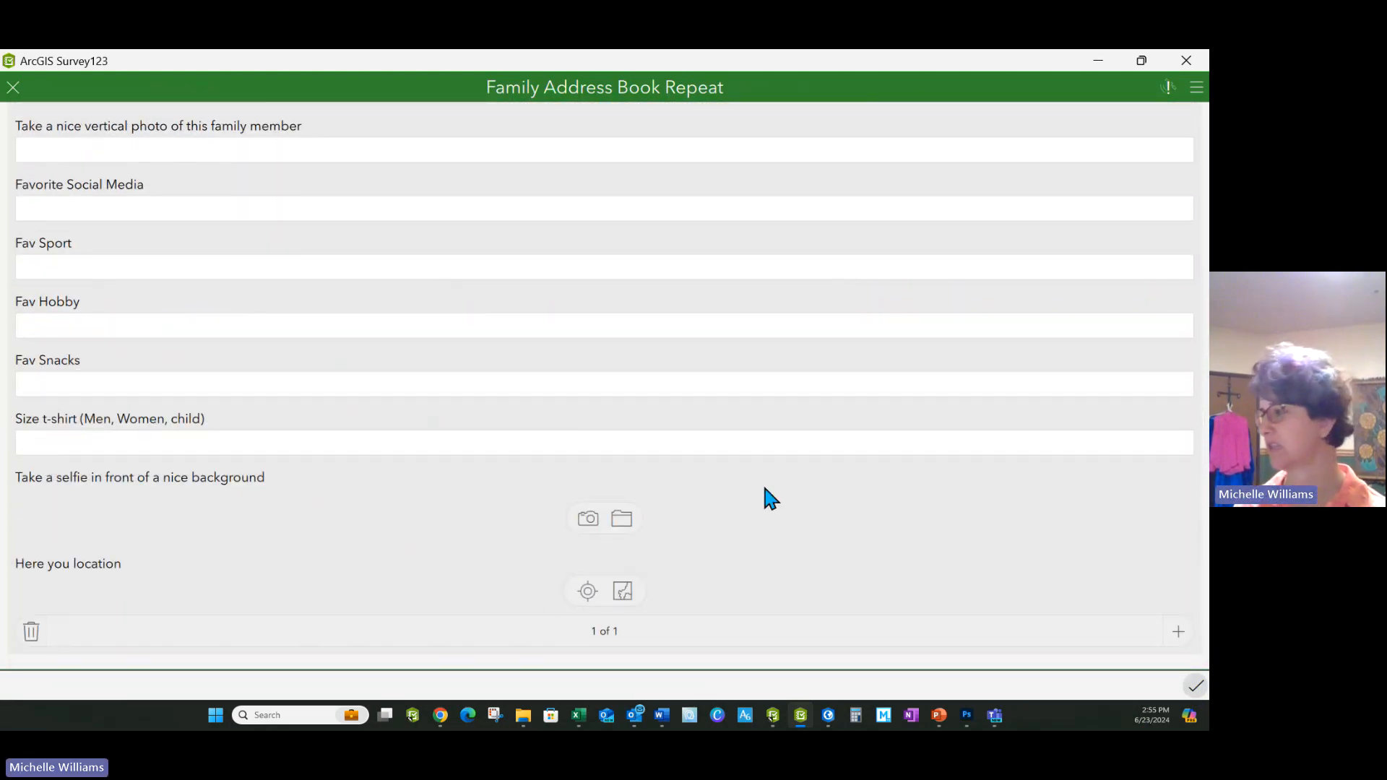
left_click(1195, 685)
left_click(554, 394)
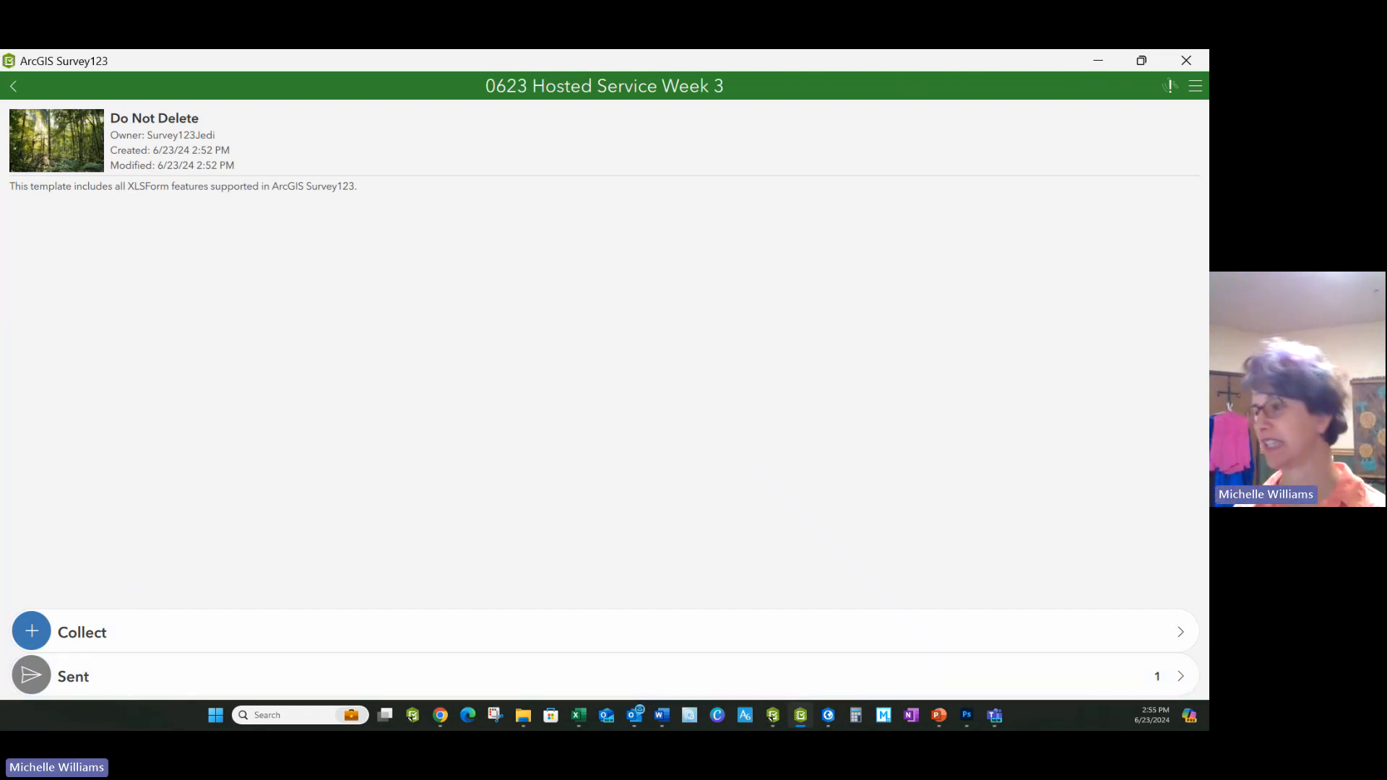
In Survey123 Connect, require updates to the latest survey version, enable the Inbox and disable the Sent folder for 0623 Hosted Service Week 3
left_click(773, 715)
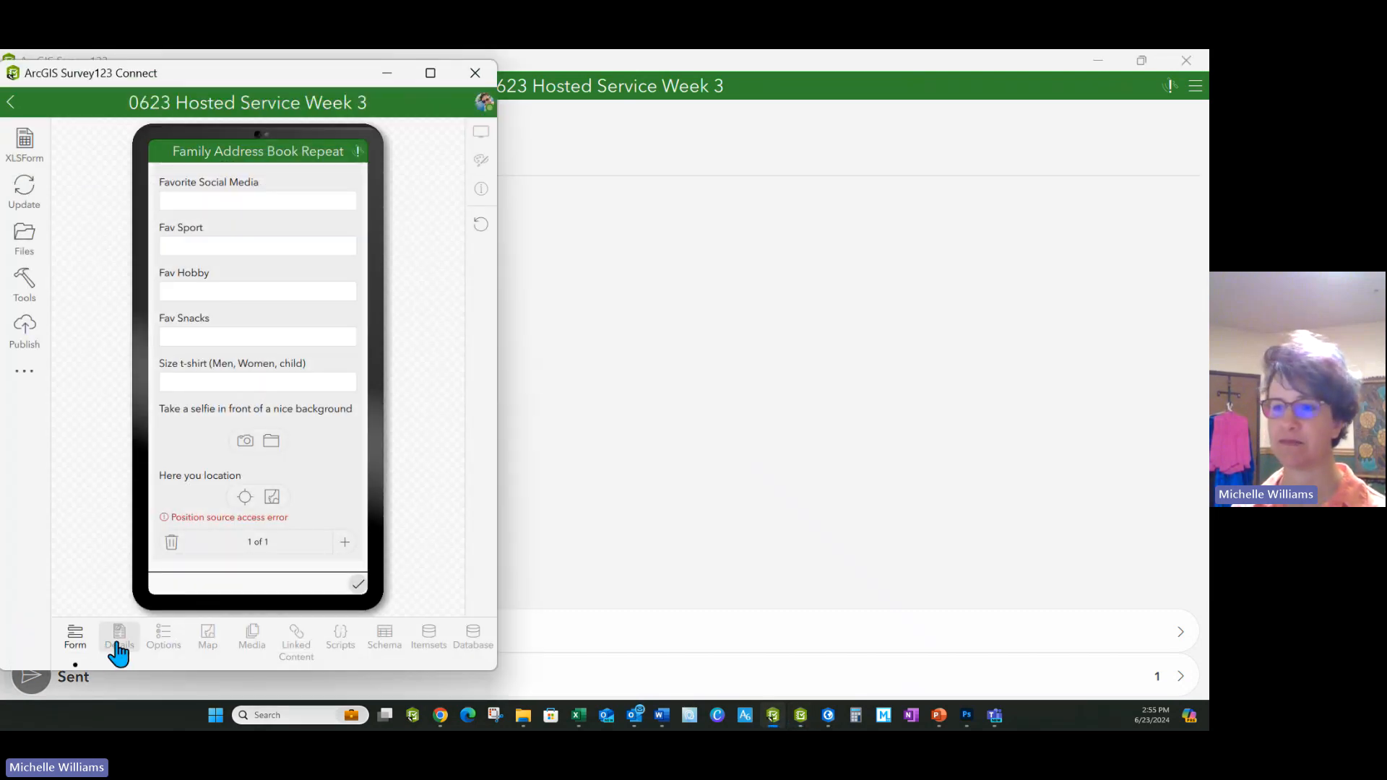
left_click(116, 645)
left_click(160, 639)
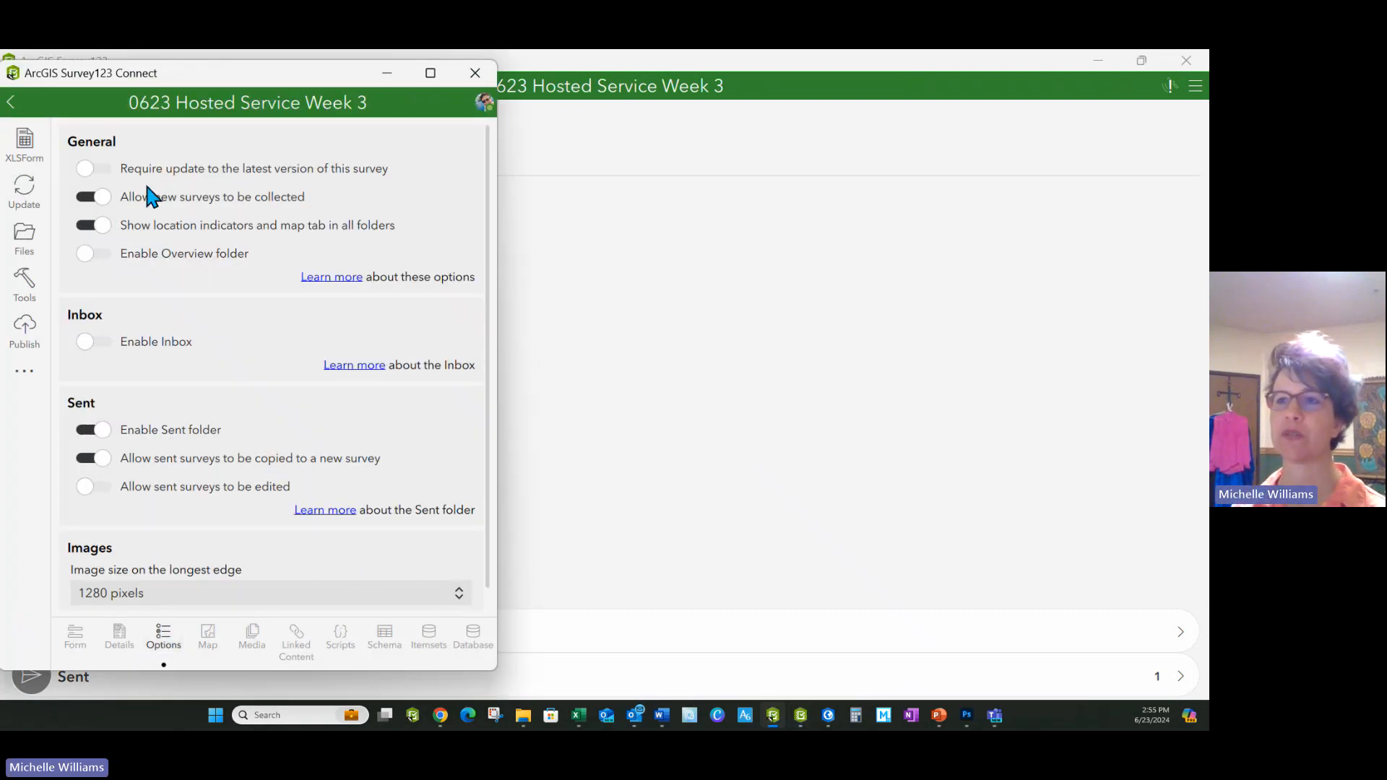
left_click(86, 344)
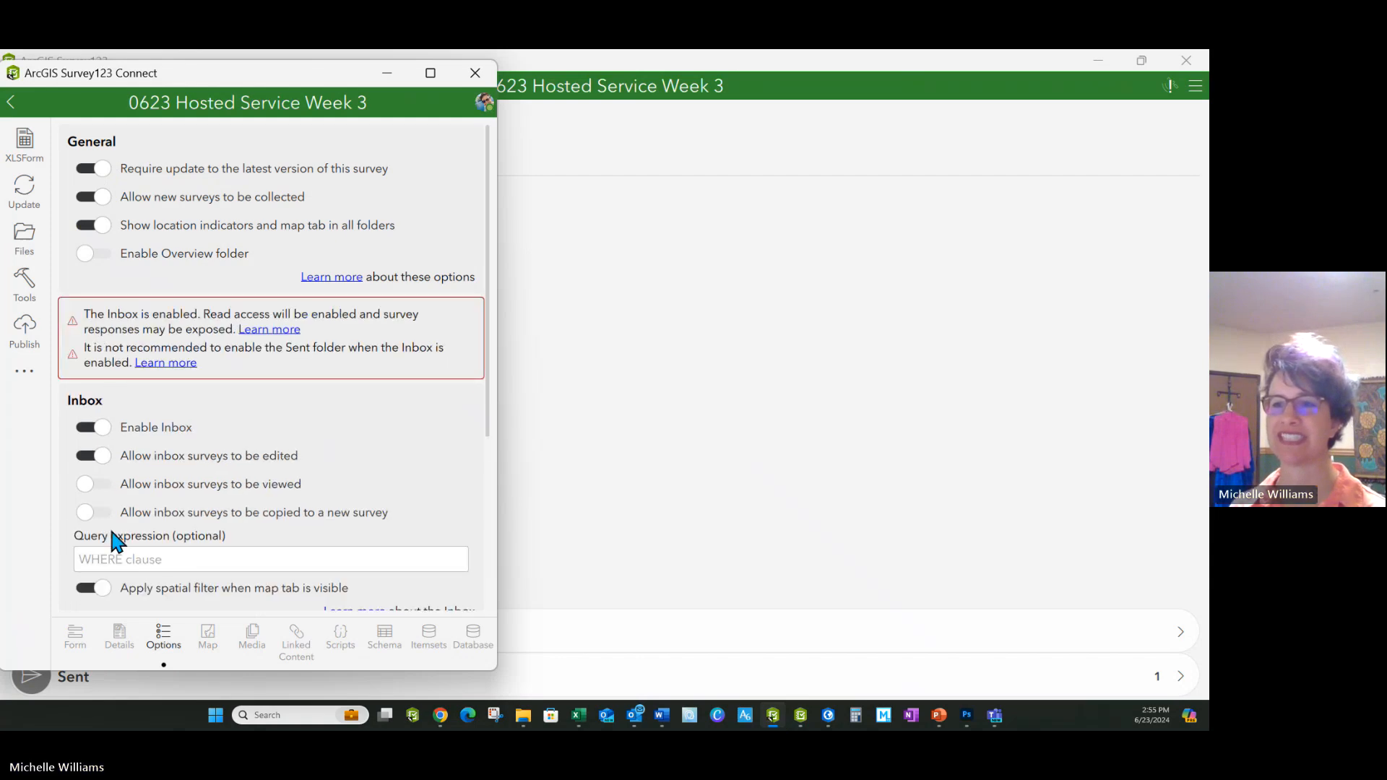
scroll(108, 505, "down", 4)
left_click(87, 438)
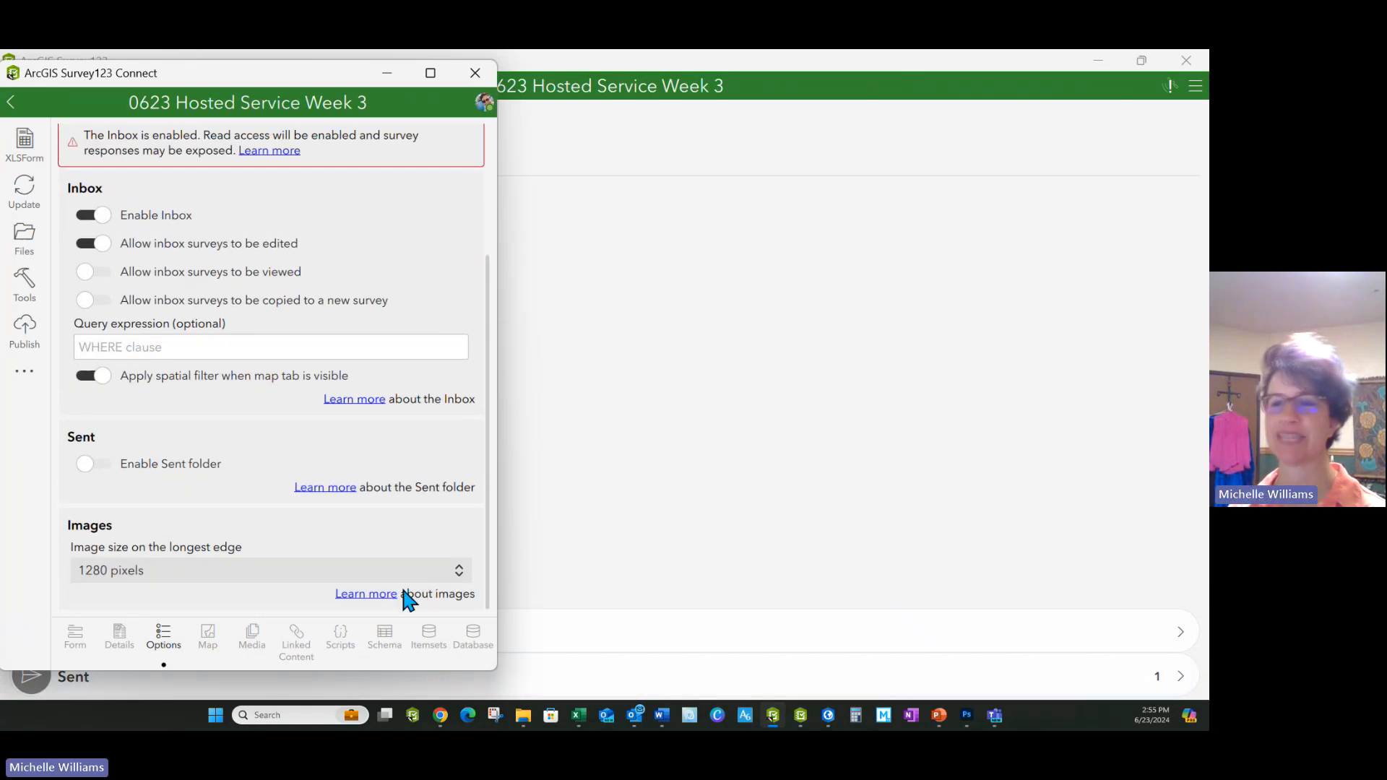
Publish the updated 0623 Hosted Service Week 3 survey and close the publishing report
left_click(24, 333)
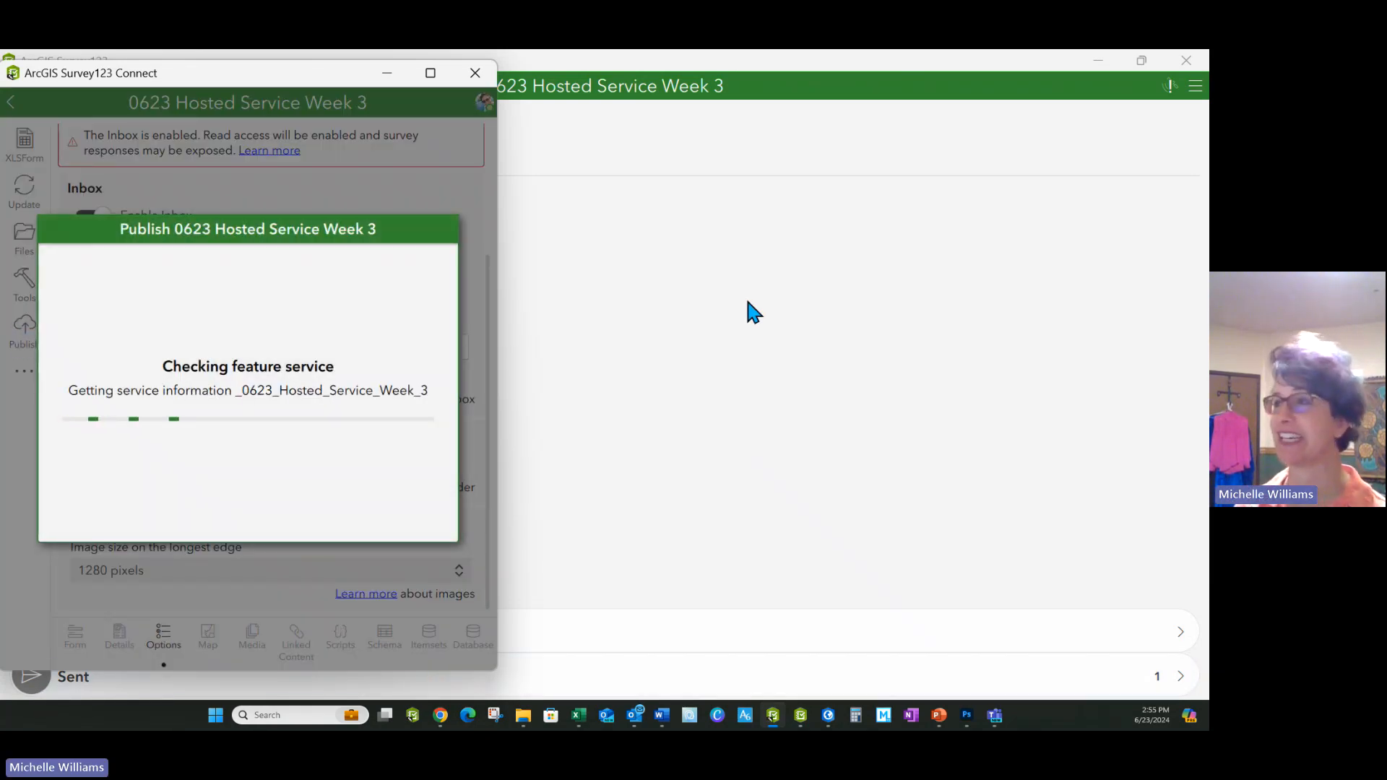
left_click(275, 519)
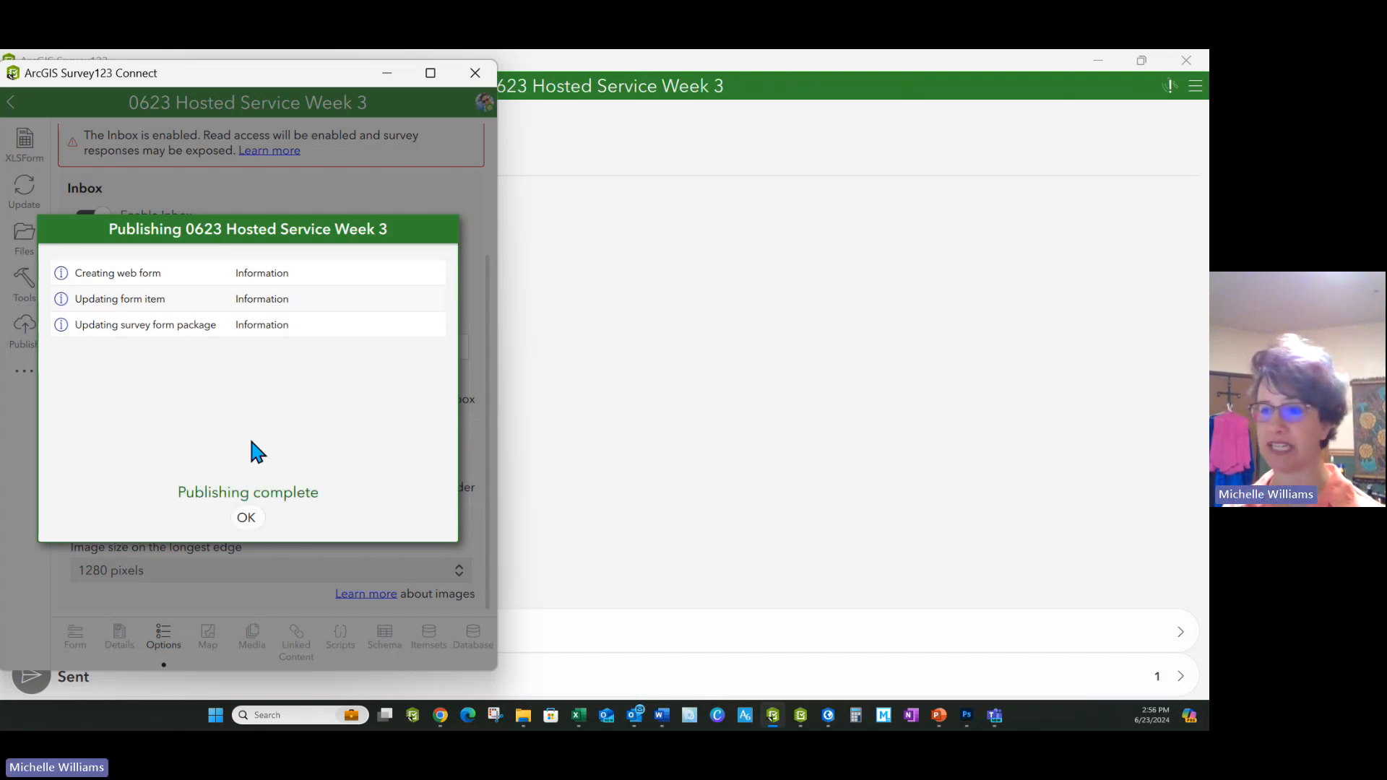
left_click(247, 517)
Switch to the ArcGIS Survey123 field app, empty the survey's Sent folder and return to the survey page
left_click(155, 690)
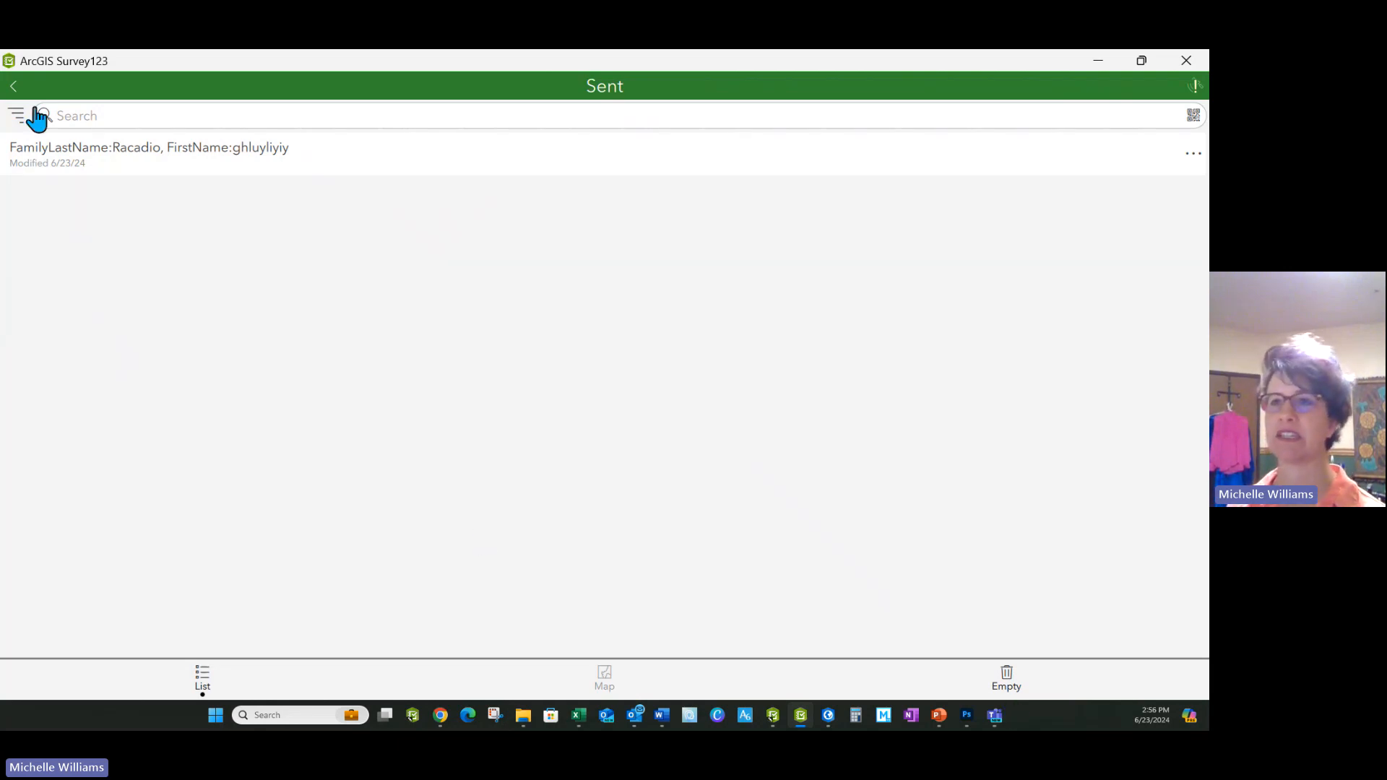
left_click(13, 86)
left_click(70, 673)
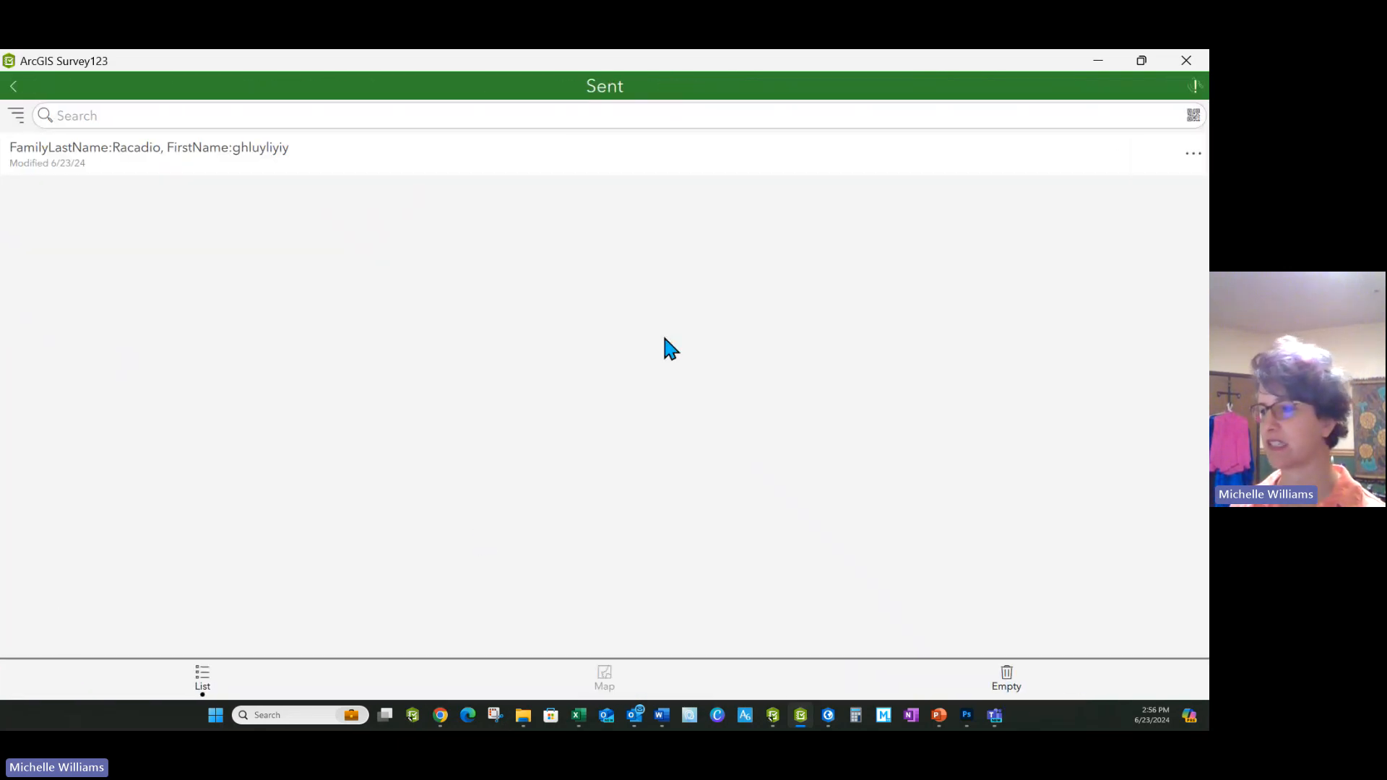
left_click(1009, 690)
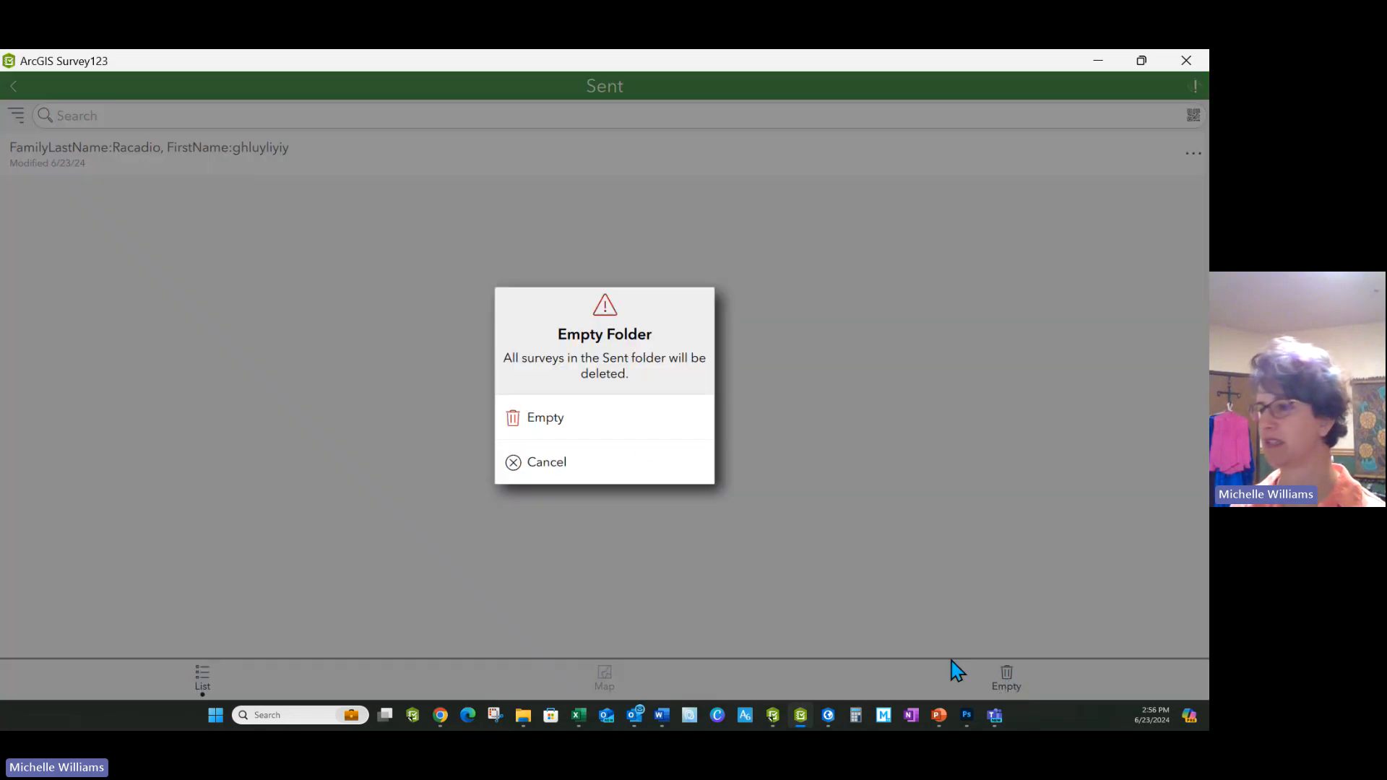
left_click(559, 412)
left_click(13, 86)
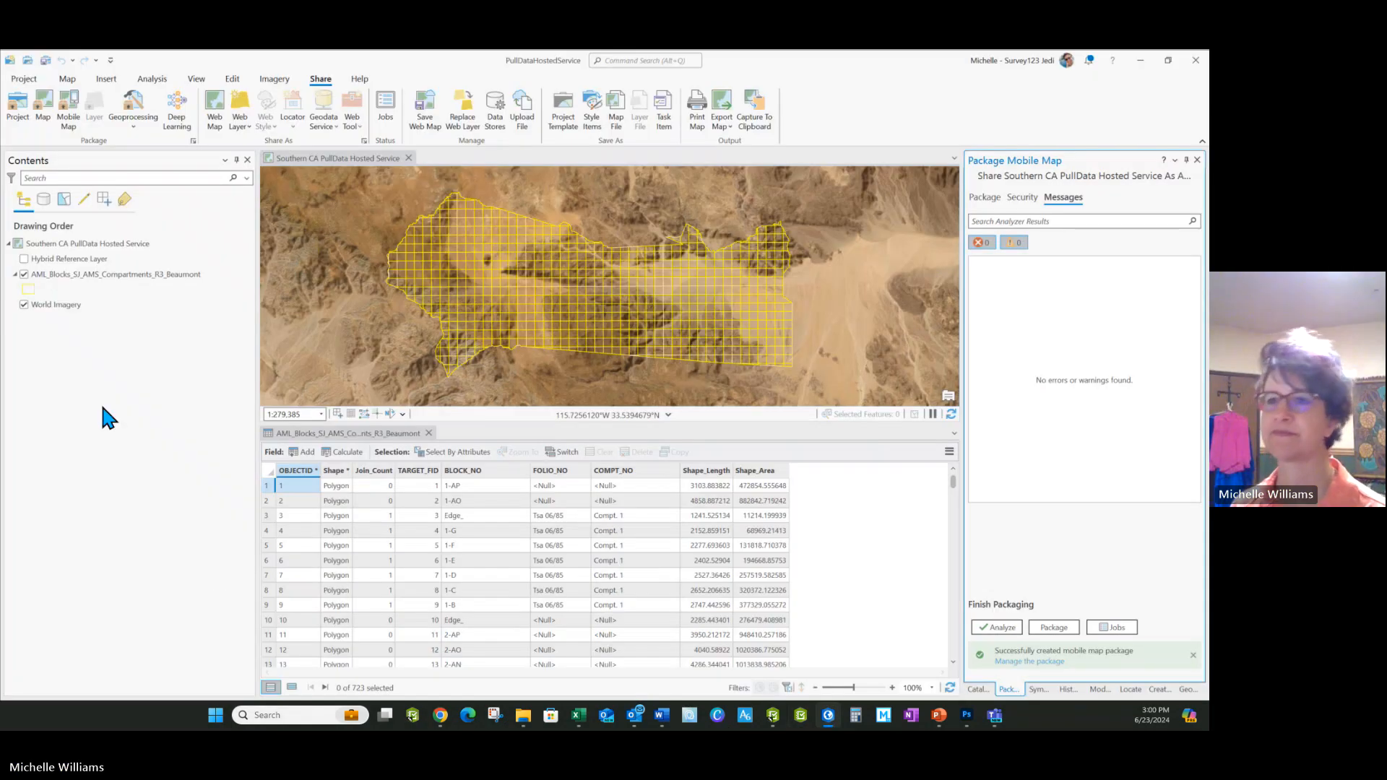
In ArcGIS Pro, start sharing the Southern CA map as a web map named 0623 Web Map Pull Data Hosted Service
left_click(113, 406)
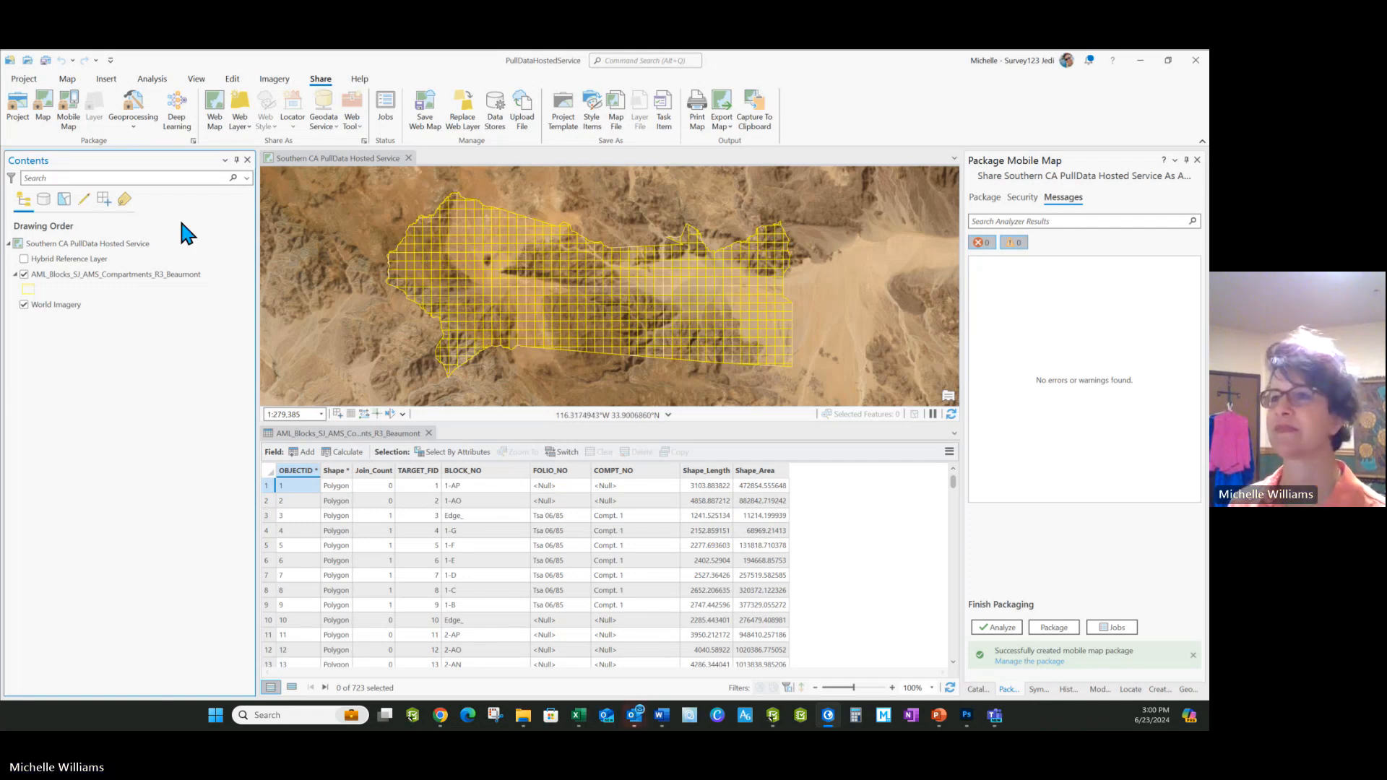
left_click(216, 109)
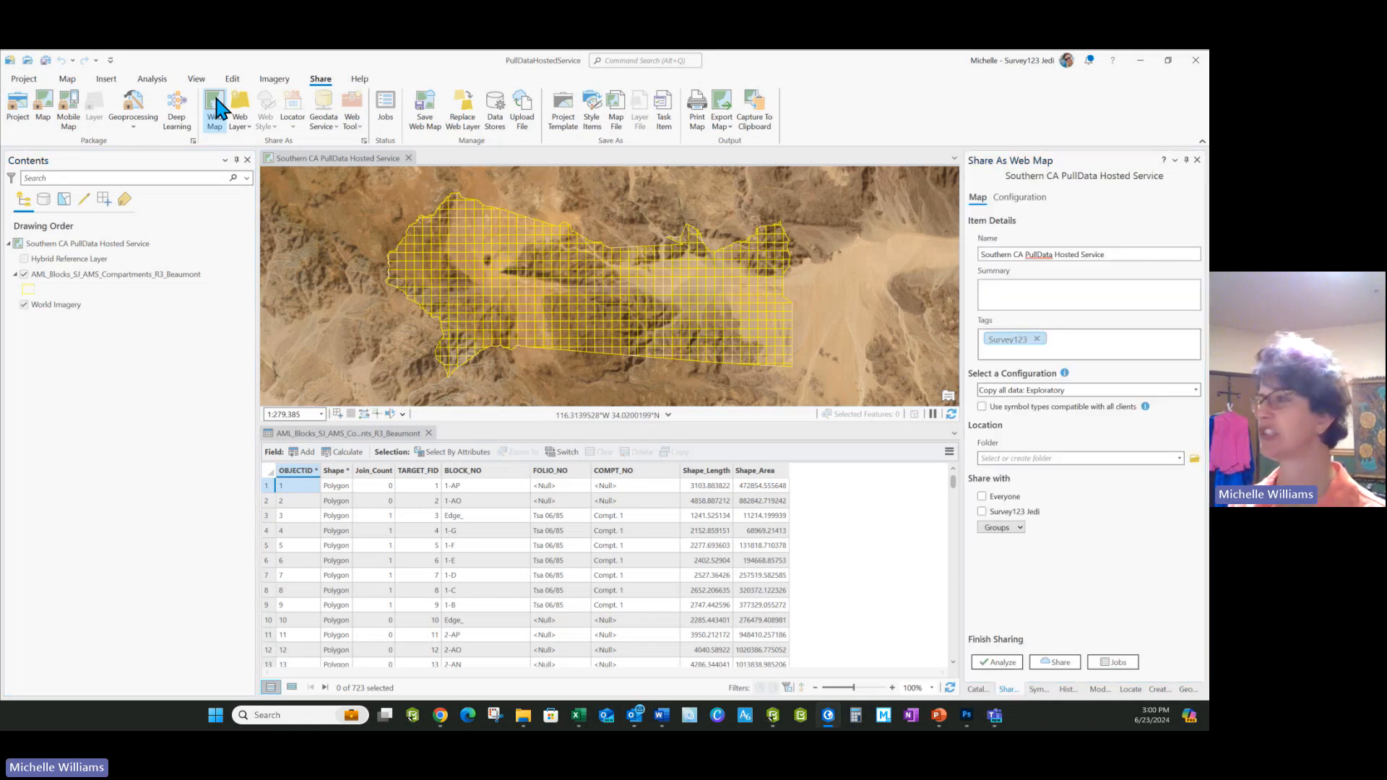
left_click(983, 255)
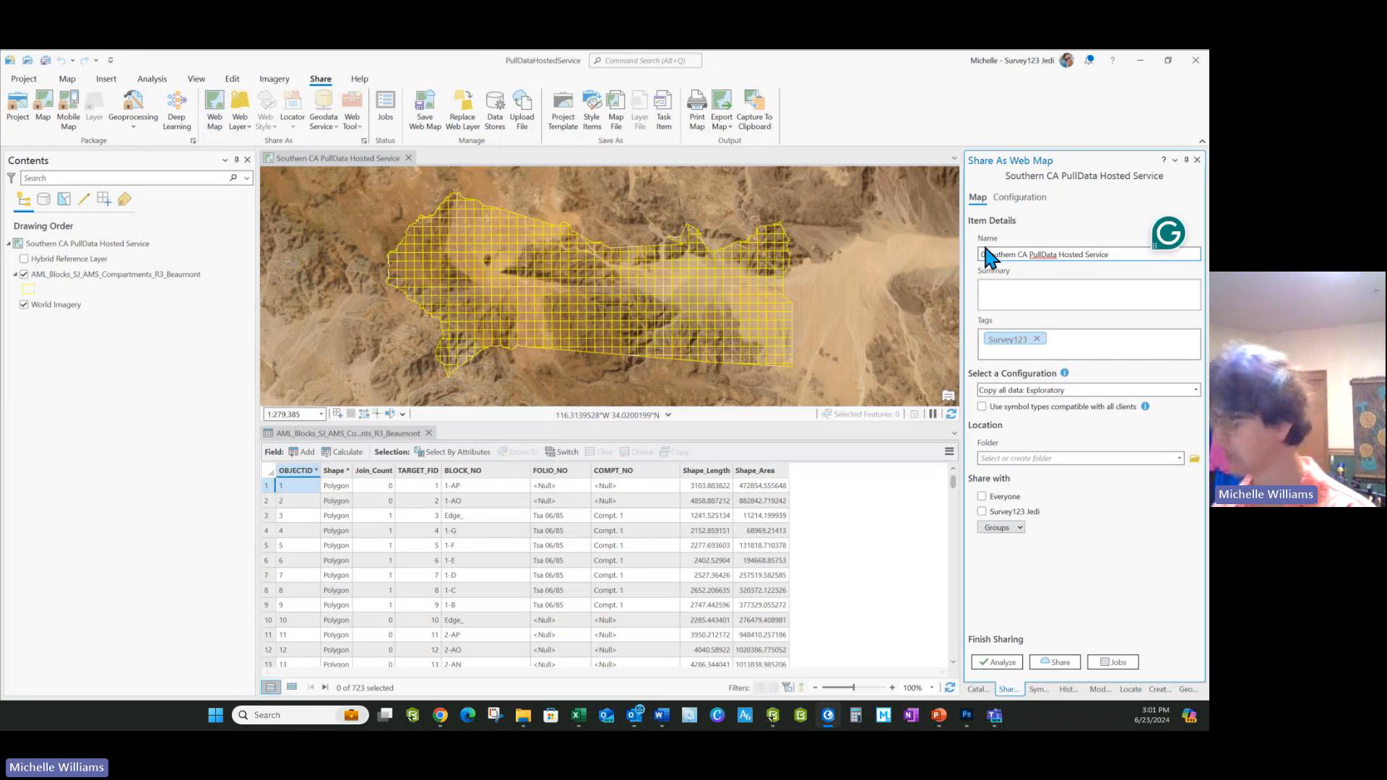
type("0623")
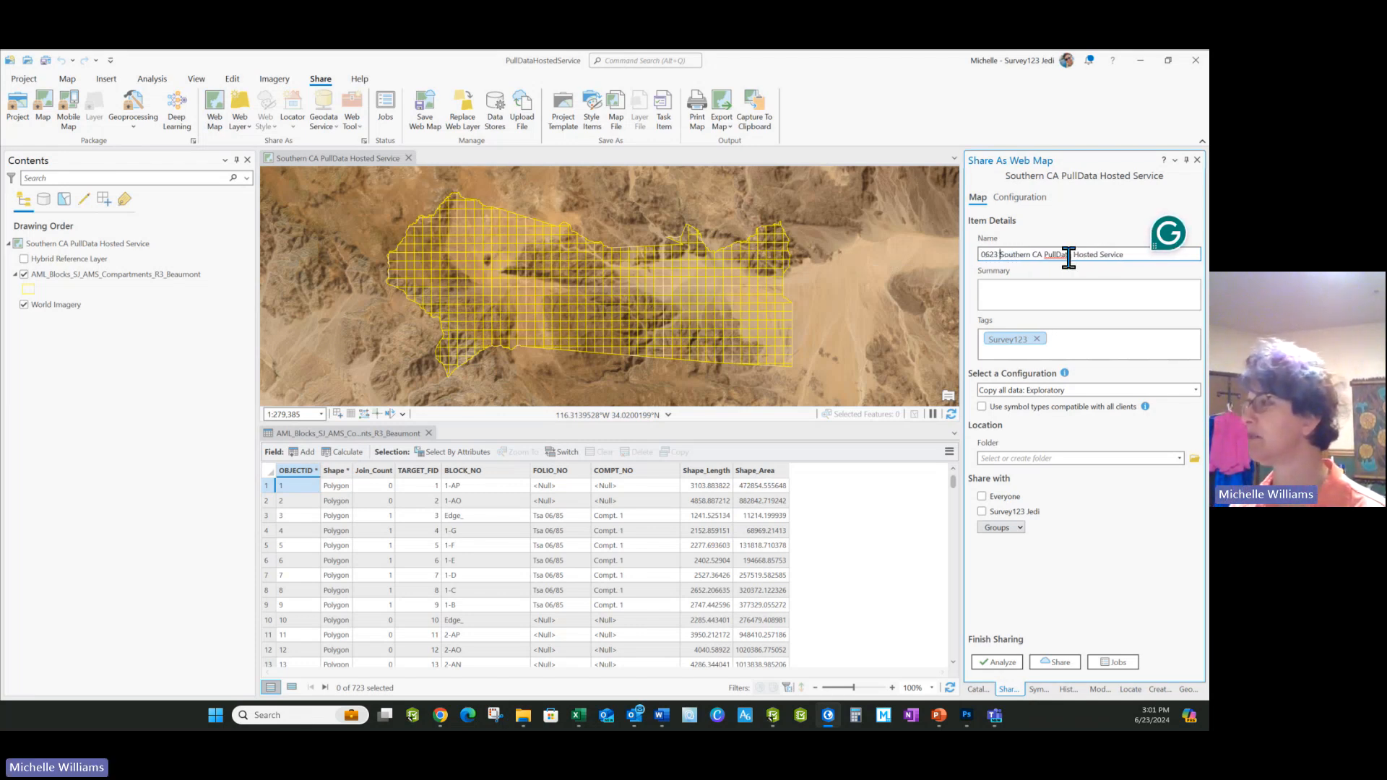
key("shift+End")
type("Web Map Pull D")
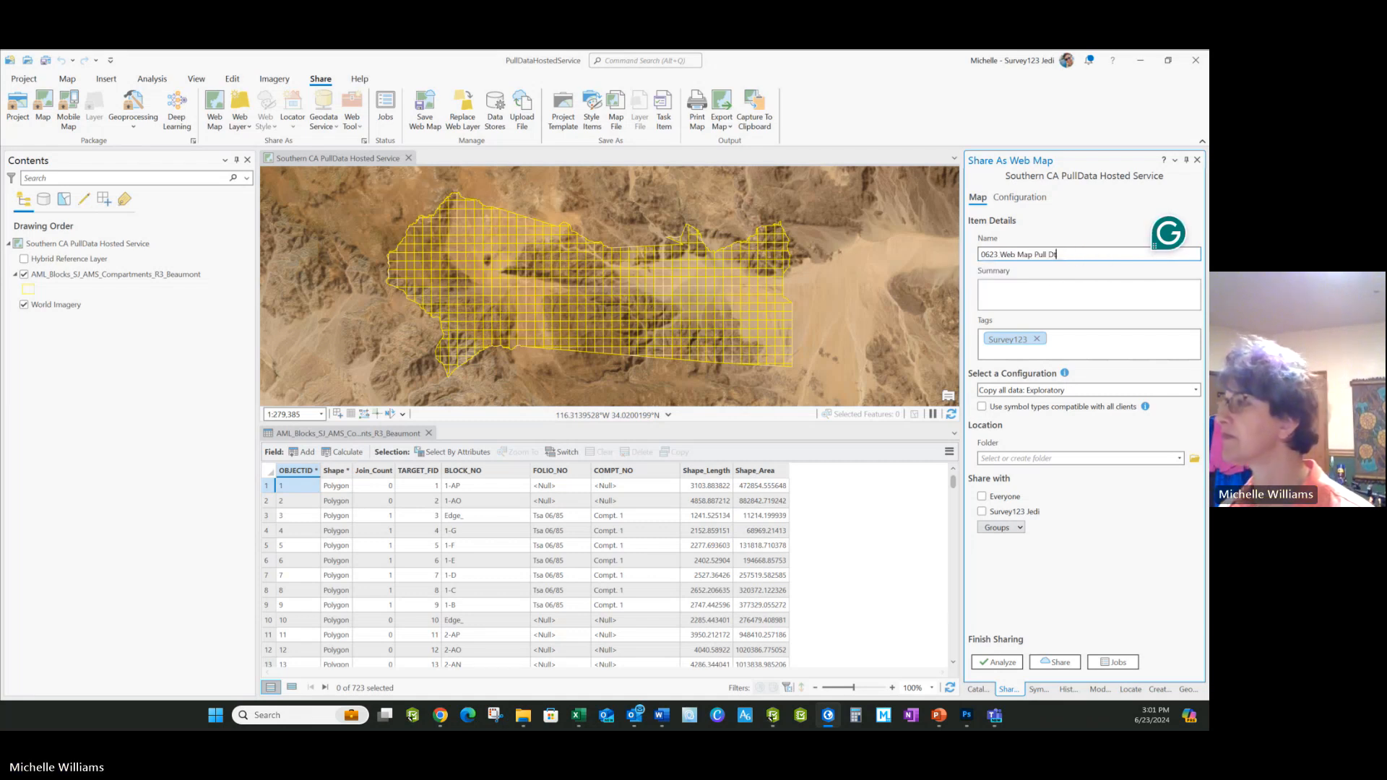
type("a")
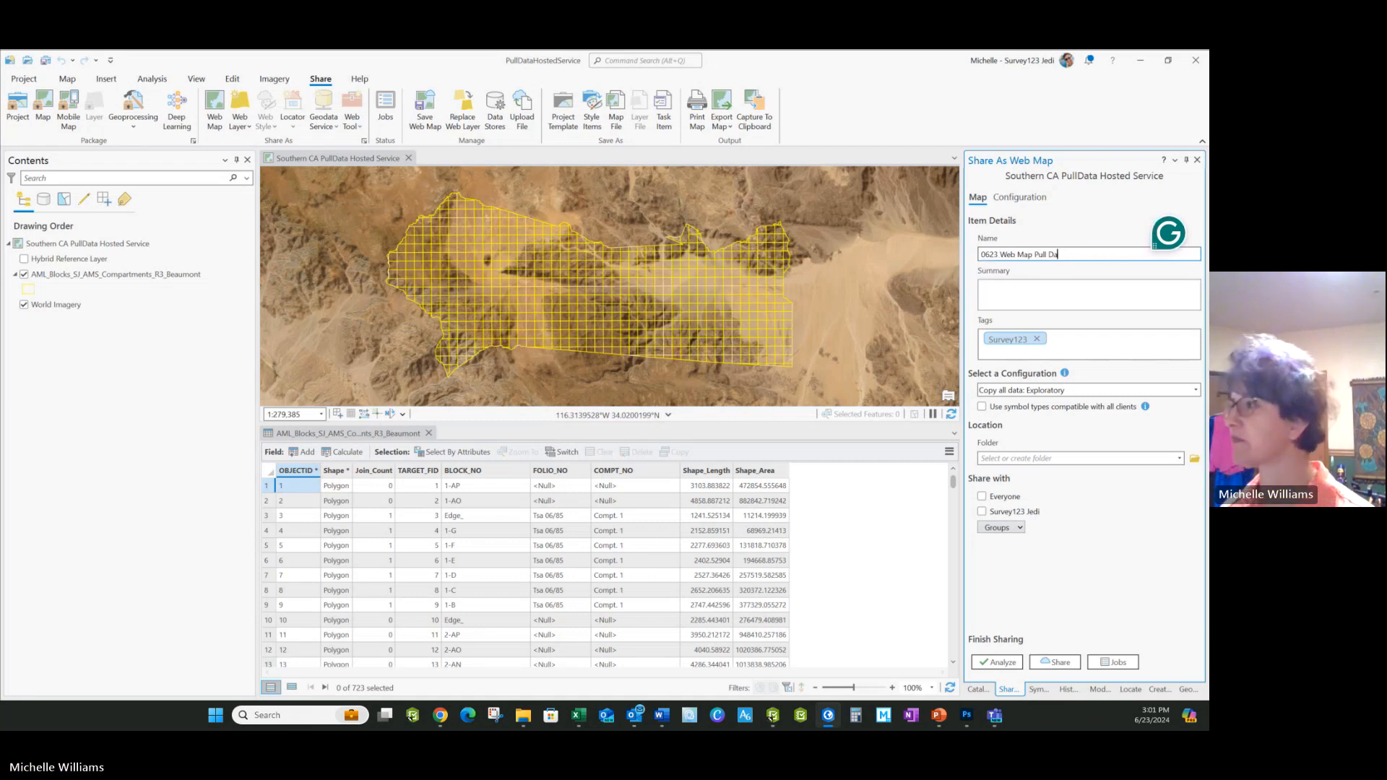
type("ta Host")
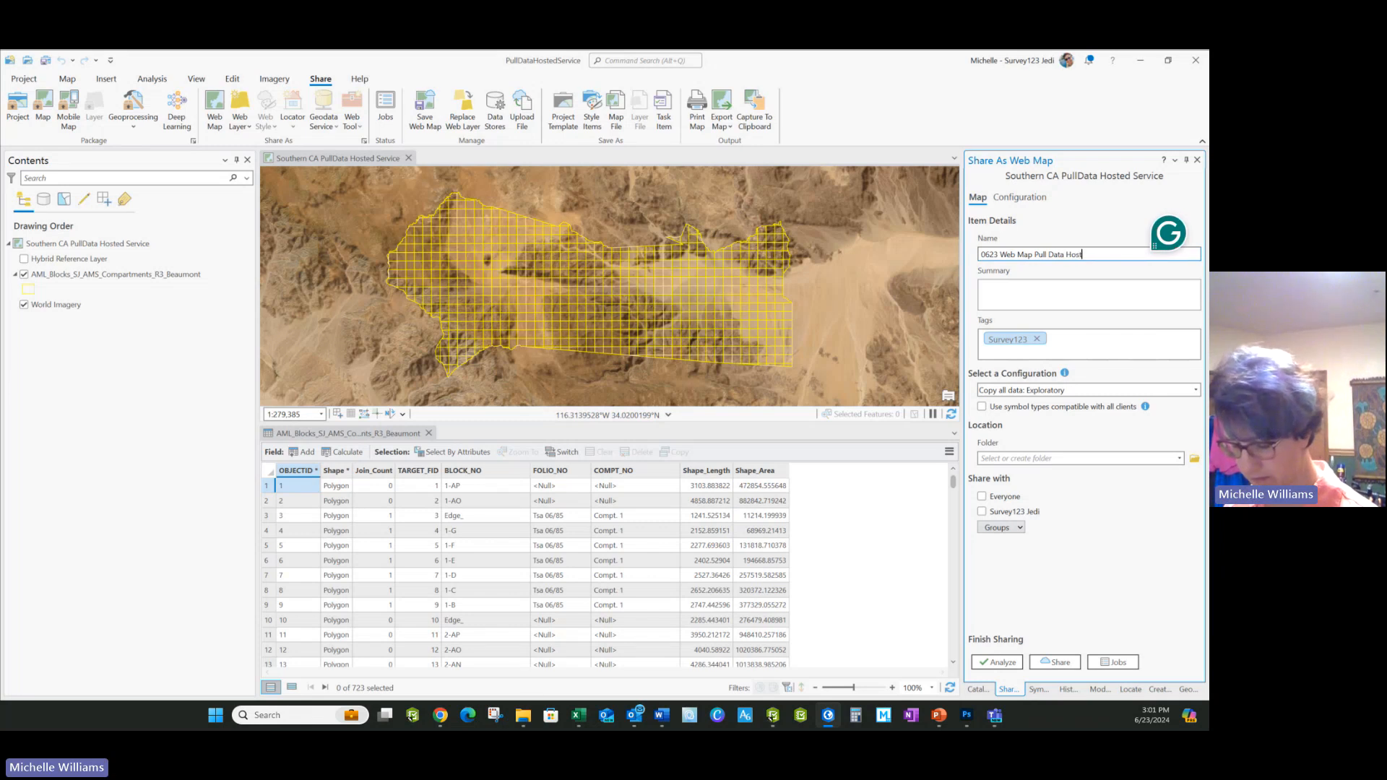
type("ed Service")
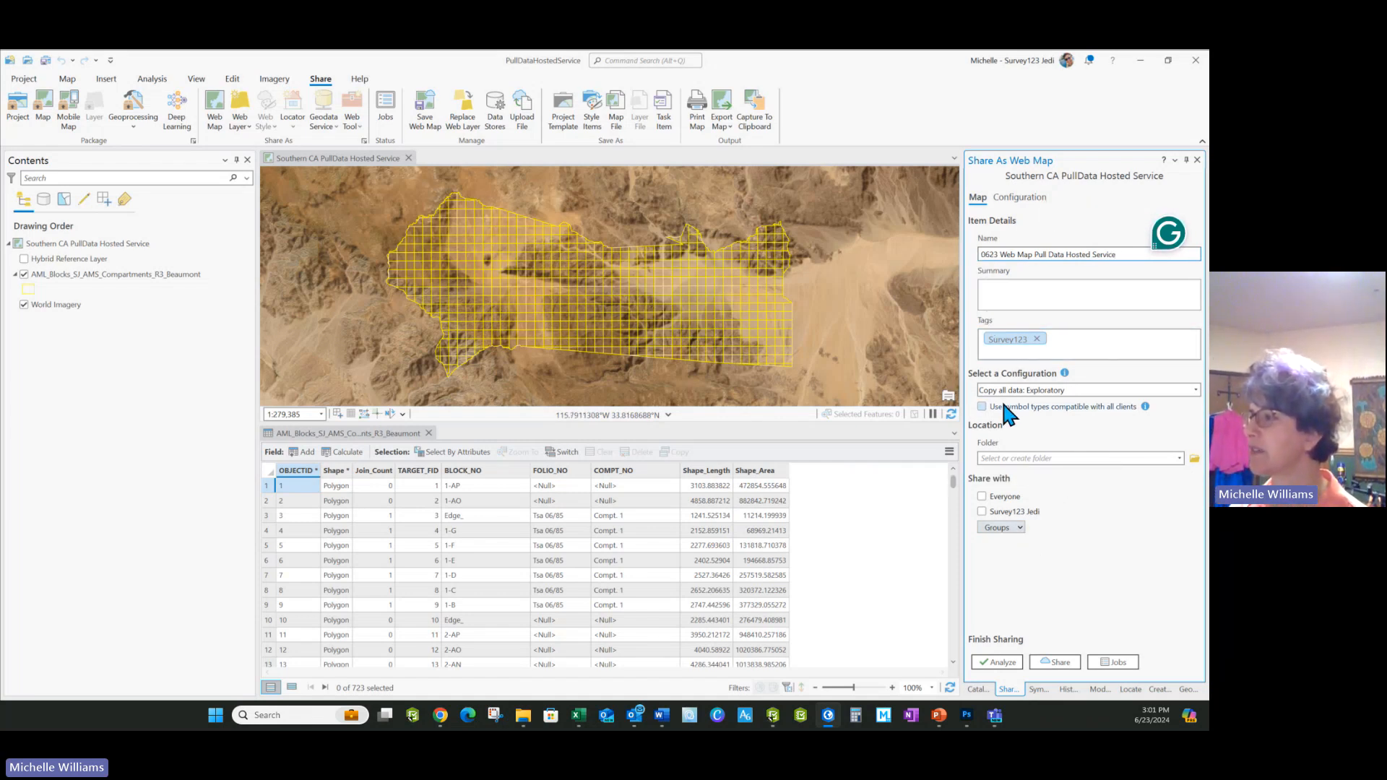
Enable symbol types compatible with all clients, choose the folder Survey-0623 Hosted Service Week 3 and share the web map with the organization
left_click(983, 407)
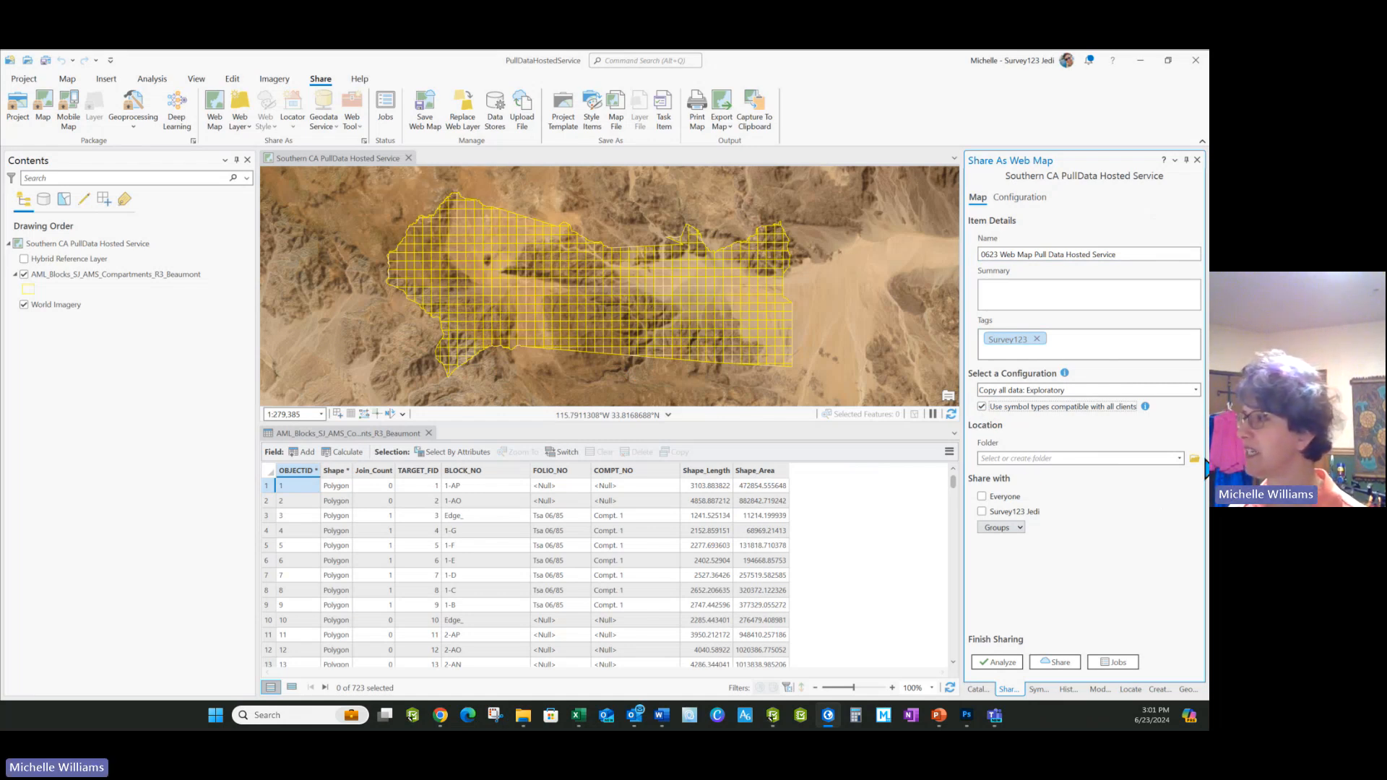
left_click(1178, 458)
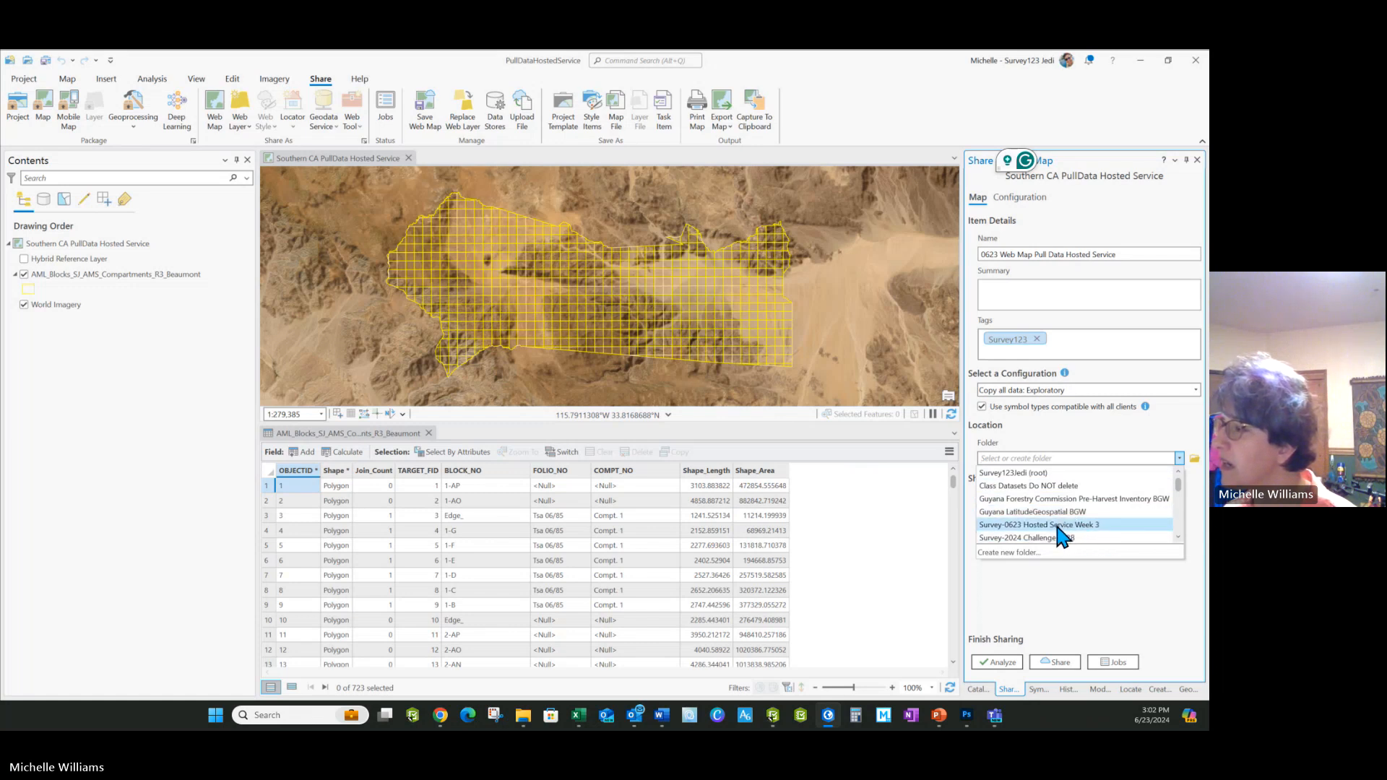
left_click(1033, 525)
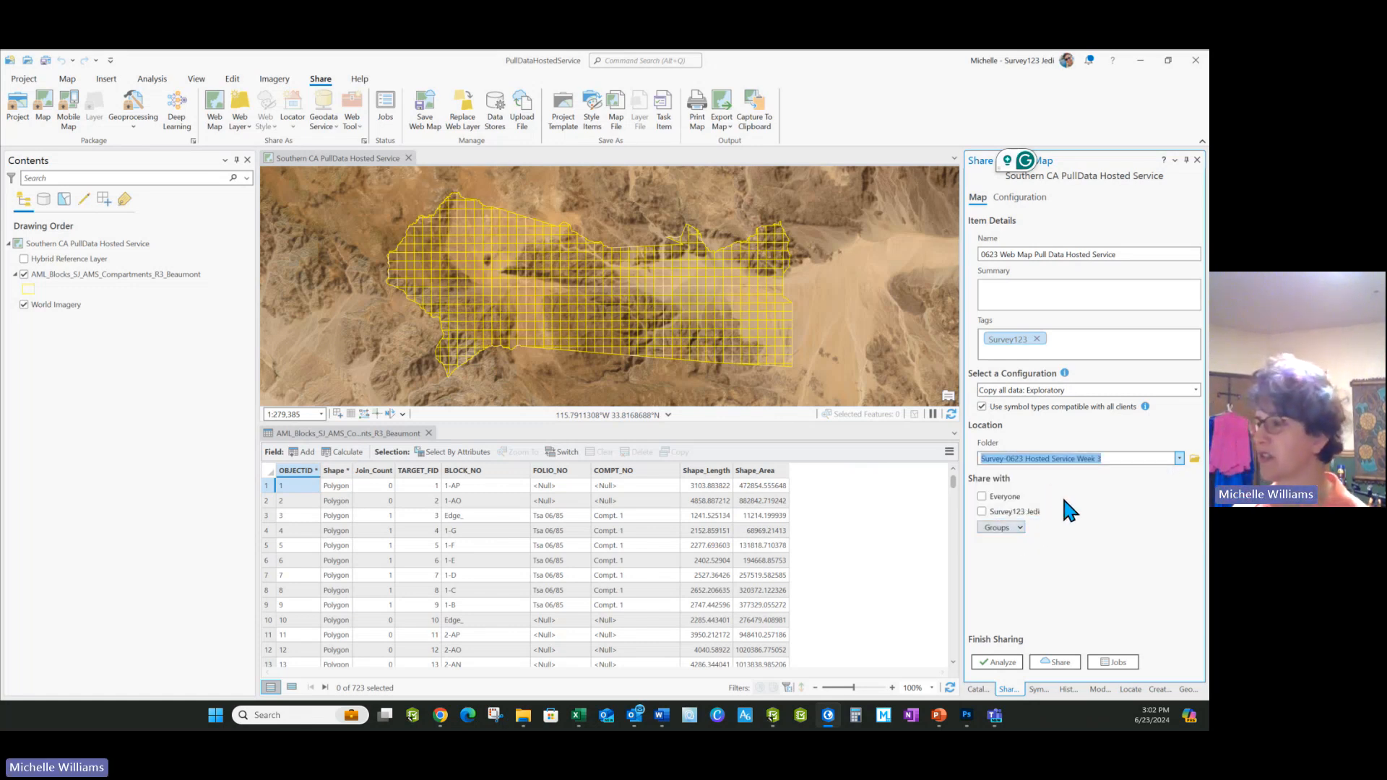
left_click(981, 511)
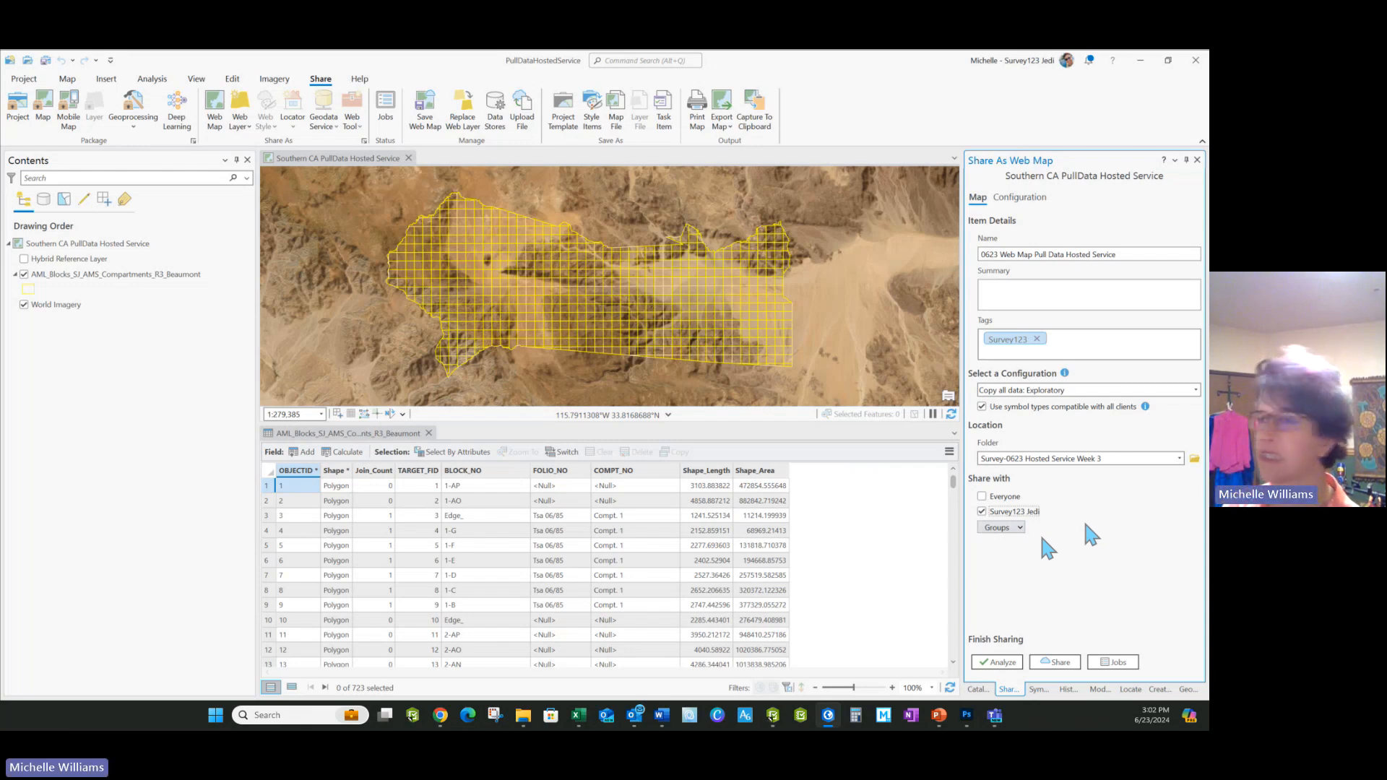
Analyze the web map and fix the 00374 error about unassigned unique numeric IDs
left_click(1004, 663)
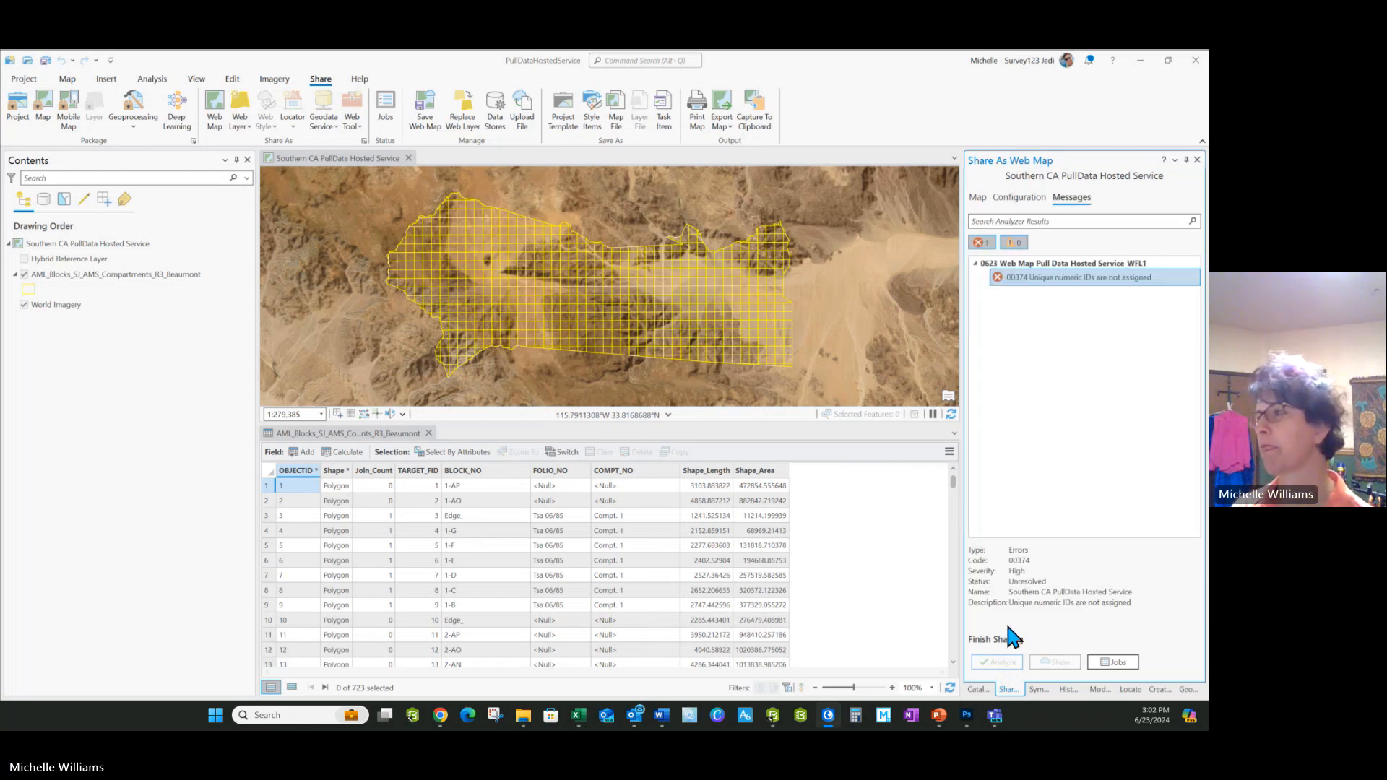
mouse_move(1075, 281)
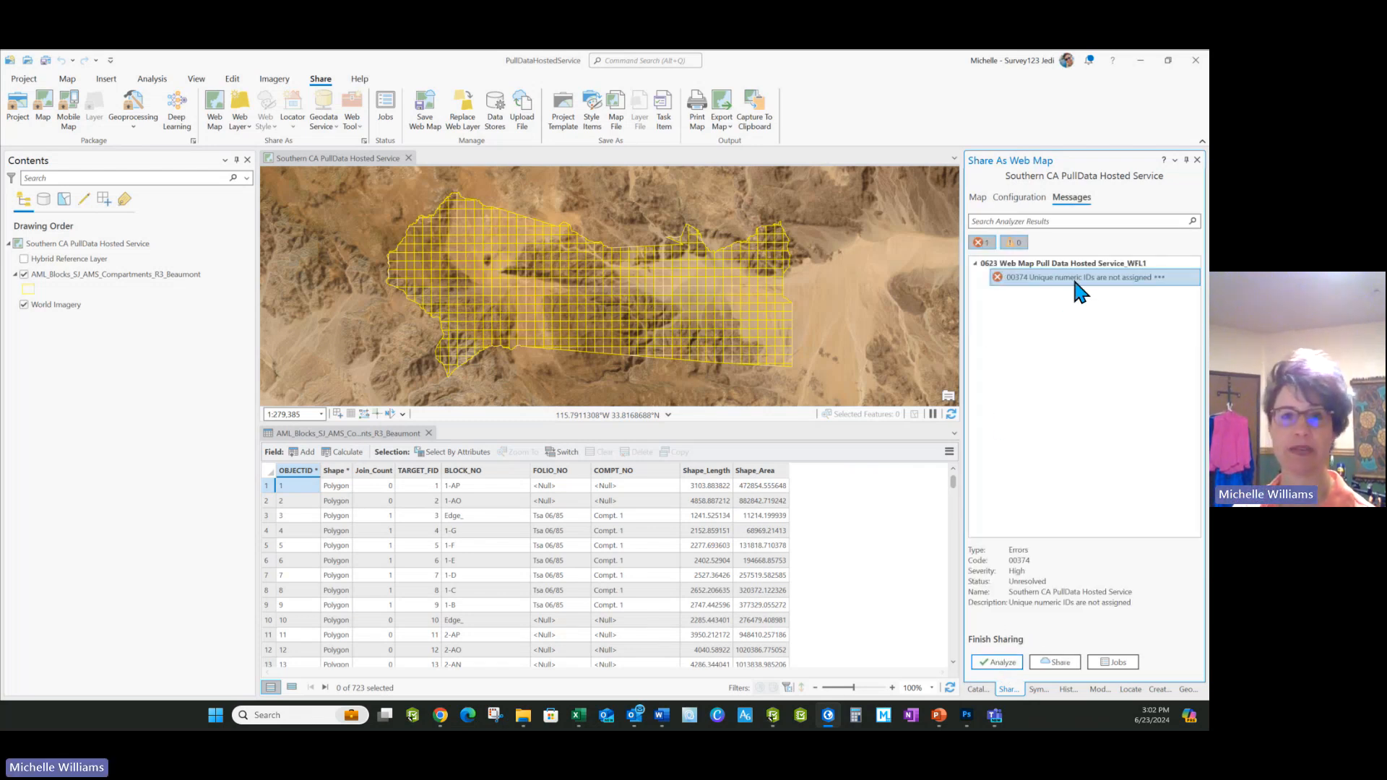
left_click(1159, 278)
left_click(1115, 309)
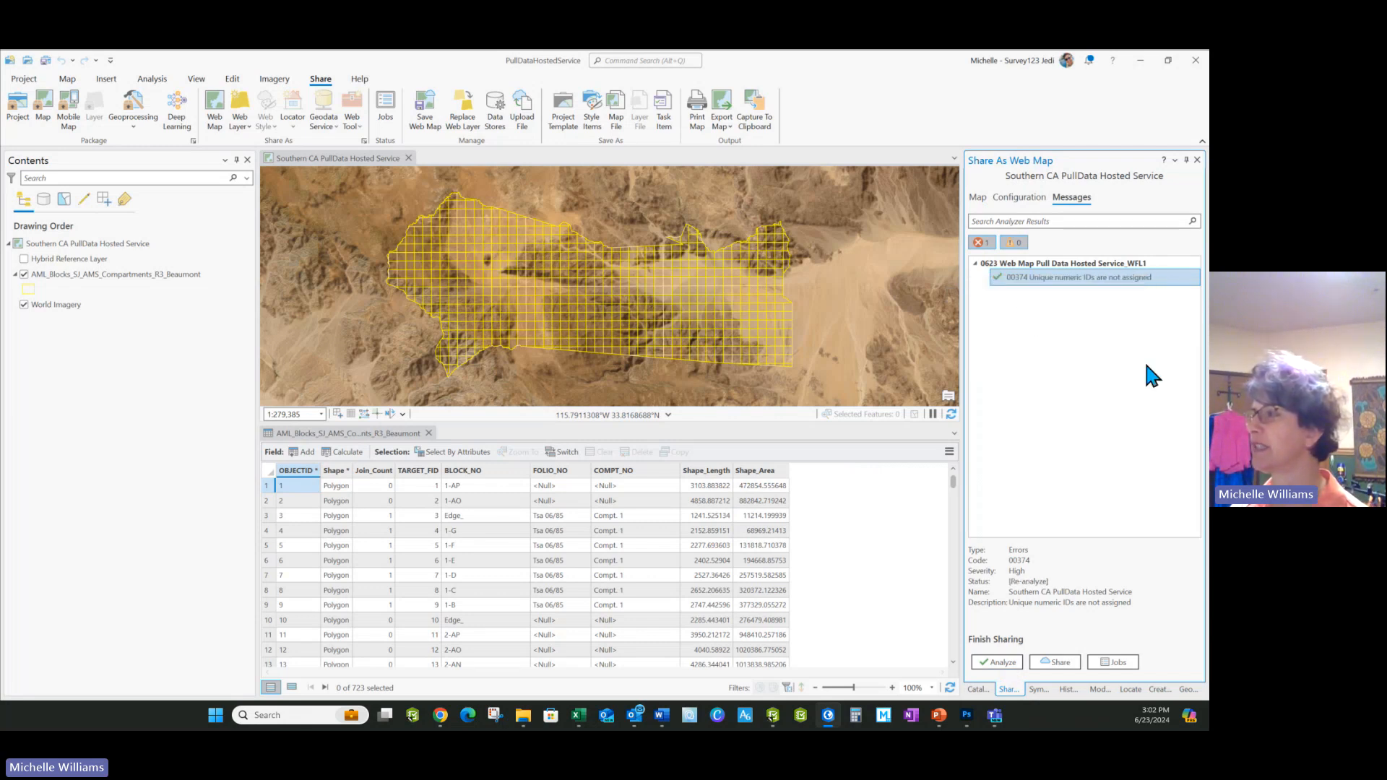
Analyze the corrected web map again, return to its item details and share it
left_click(997, 662)
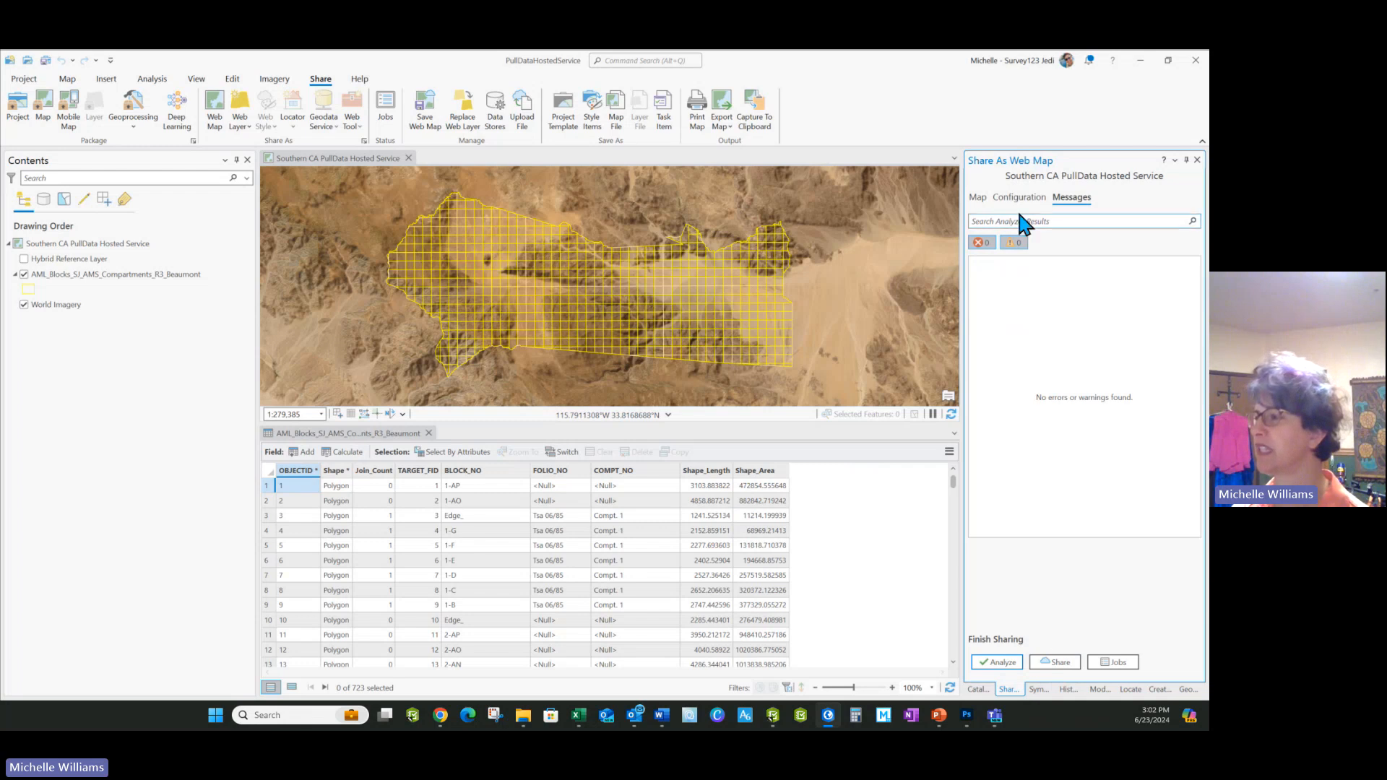
left_click(978, 199)
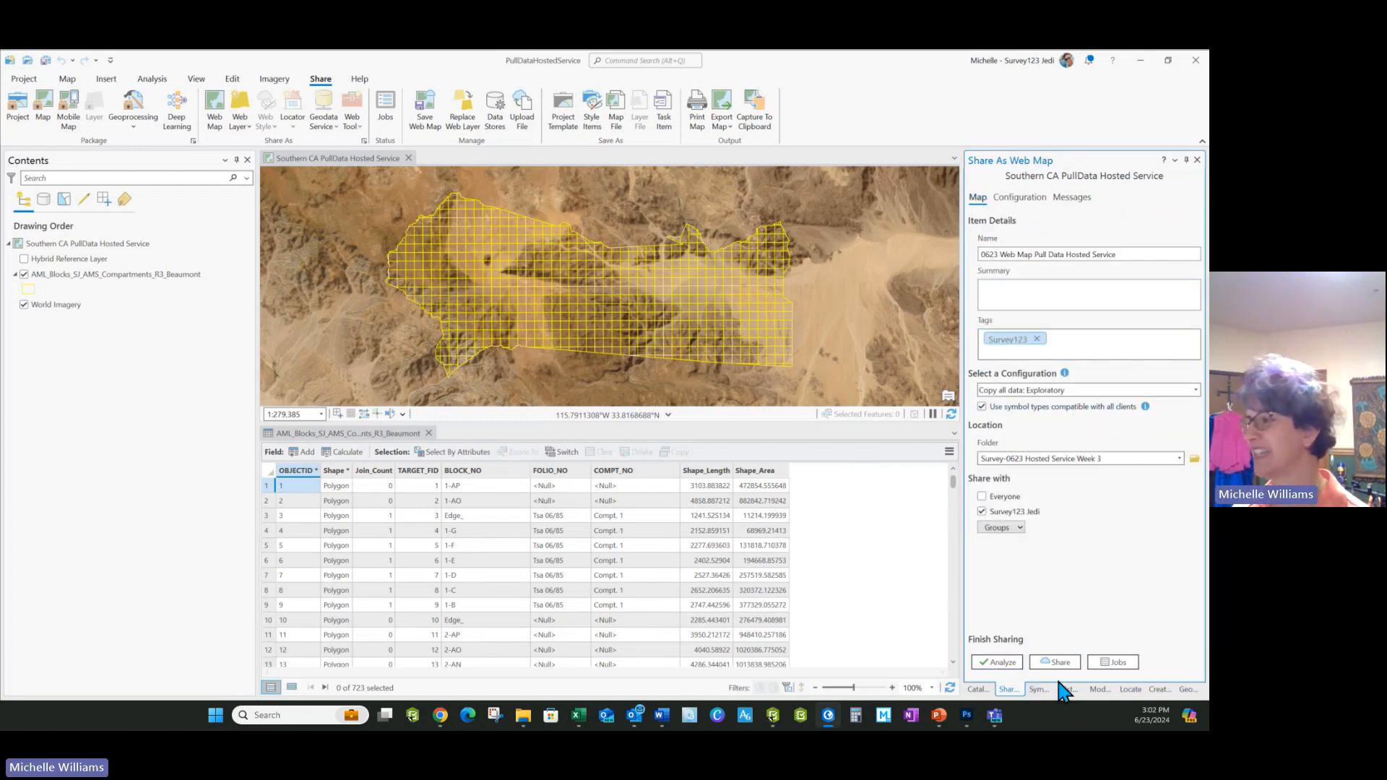
left_click(1054, 661)
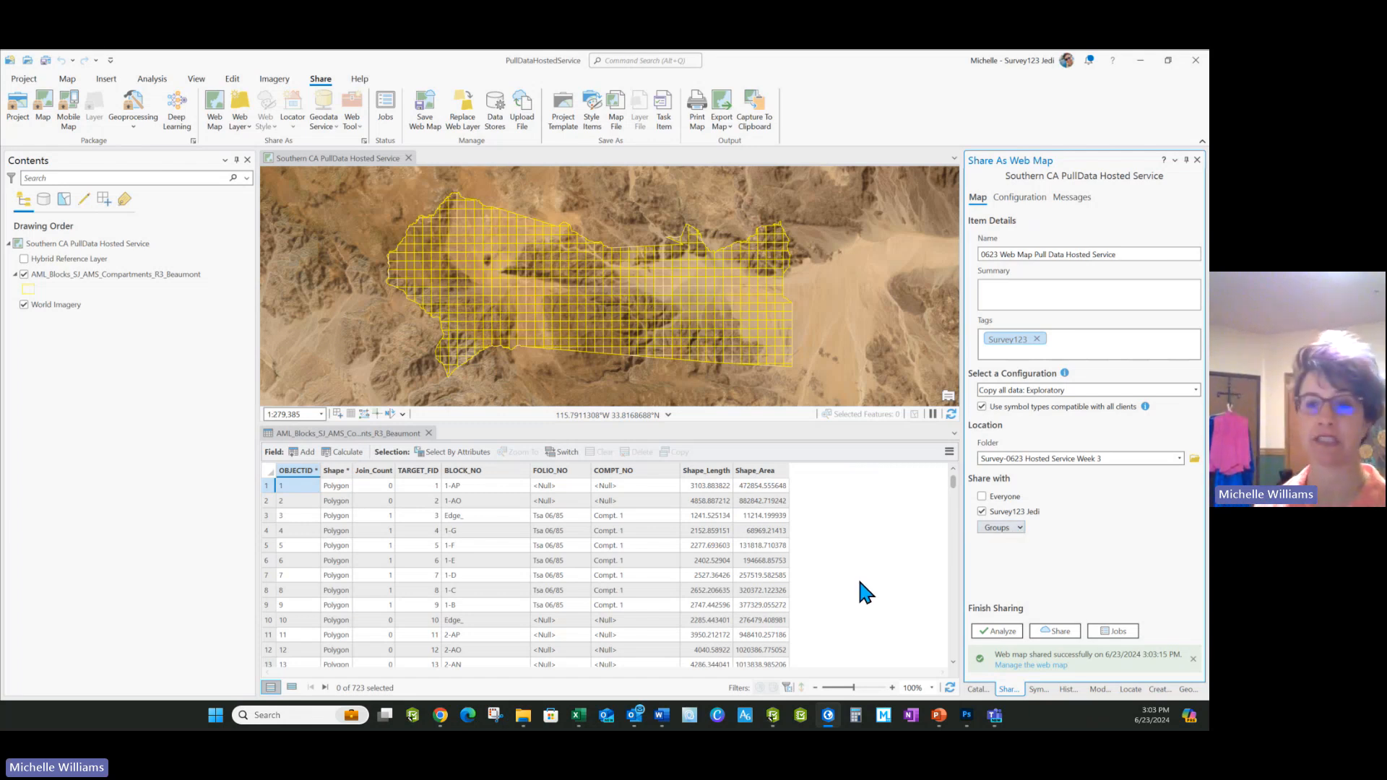
Minimize ArcGIS Pro and switch to ArcGIS Survey123 Connect with the 0623 Hosted Service Week 3 survey
left_click(157, 438)
left_click(1140, 62)
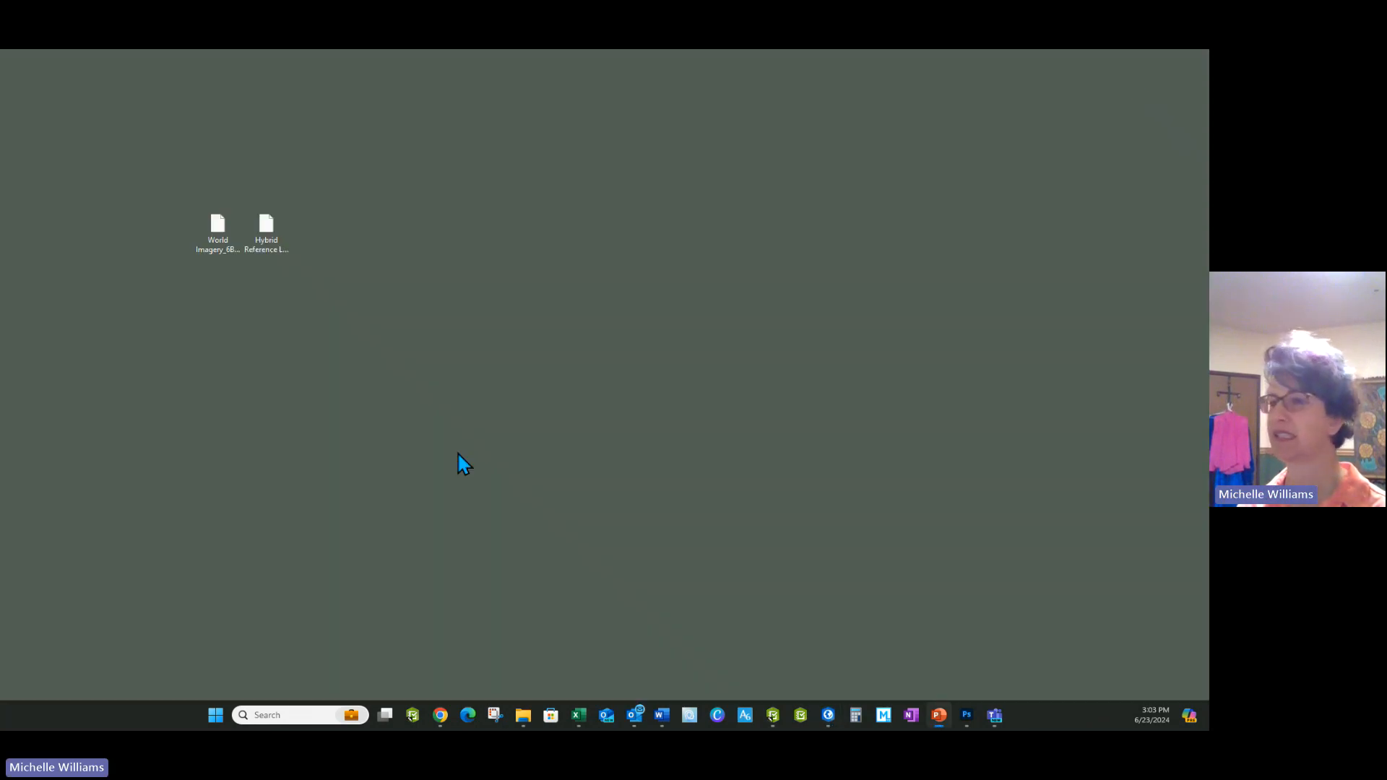
left_click(773, 719)
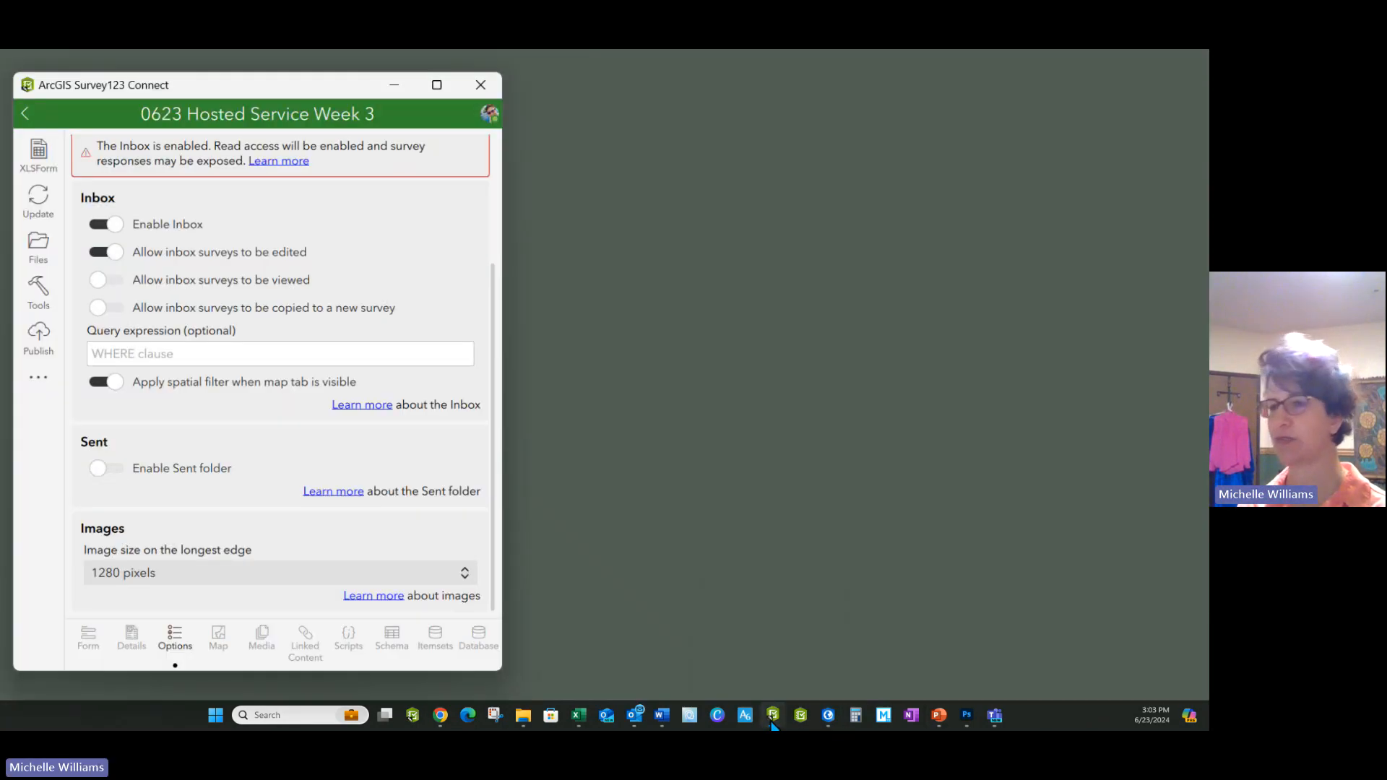
Widen the survey design window and show the content linked to the survey
left_click_drag(496, 110, 1141, 145)
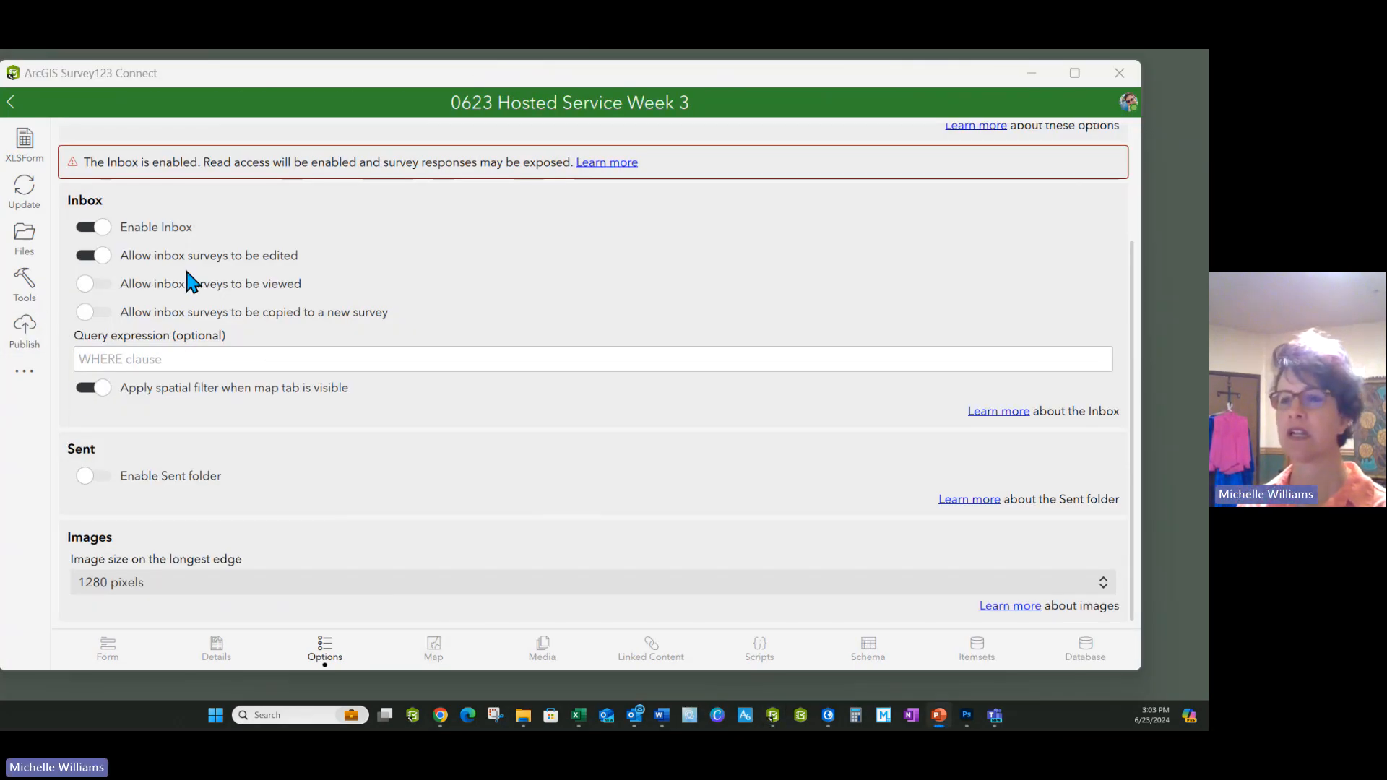
left_click(659, 666)
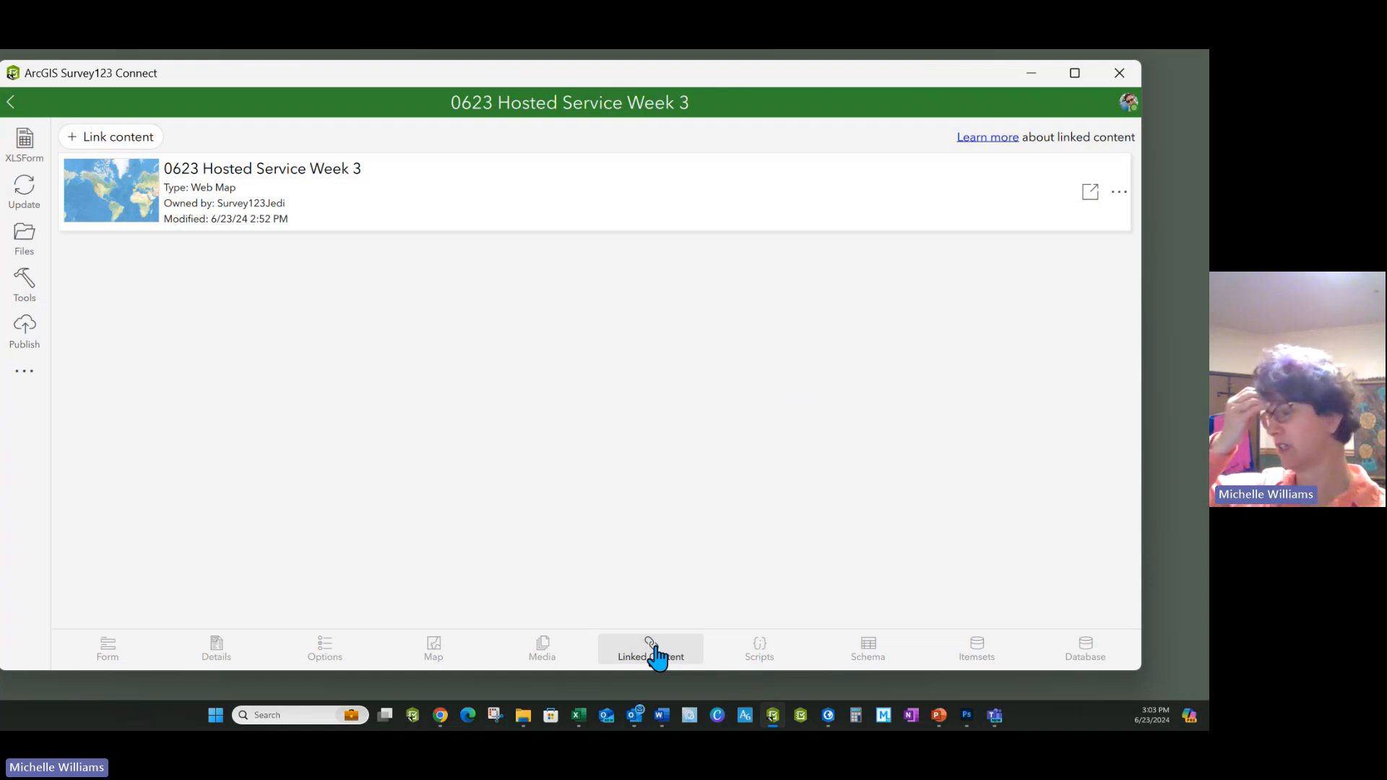
left_click(100, 145)
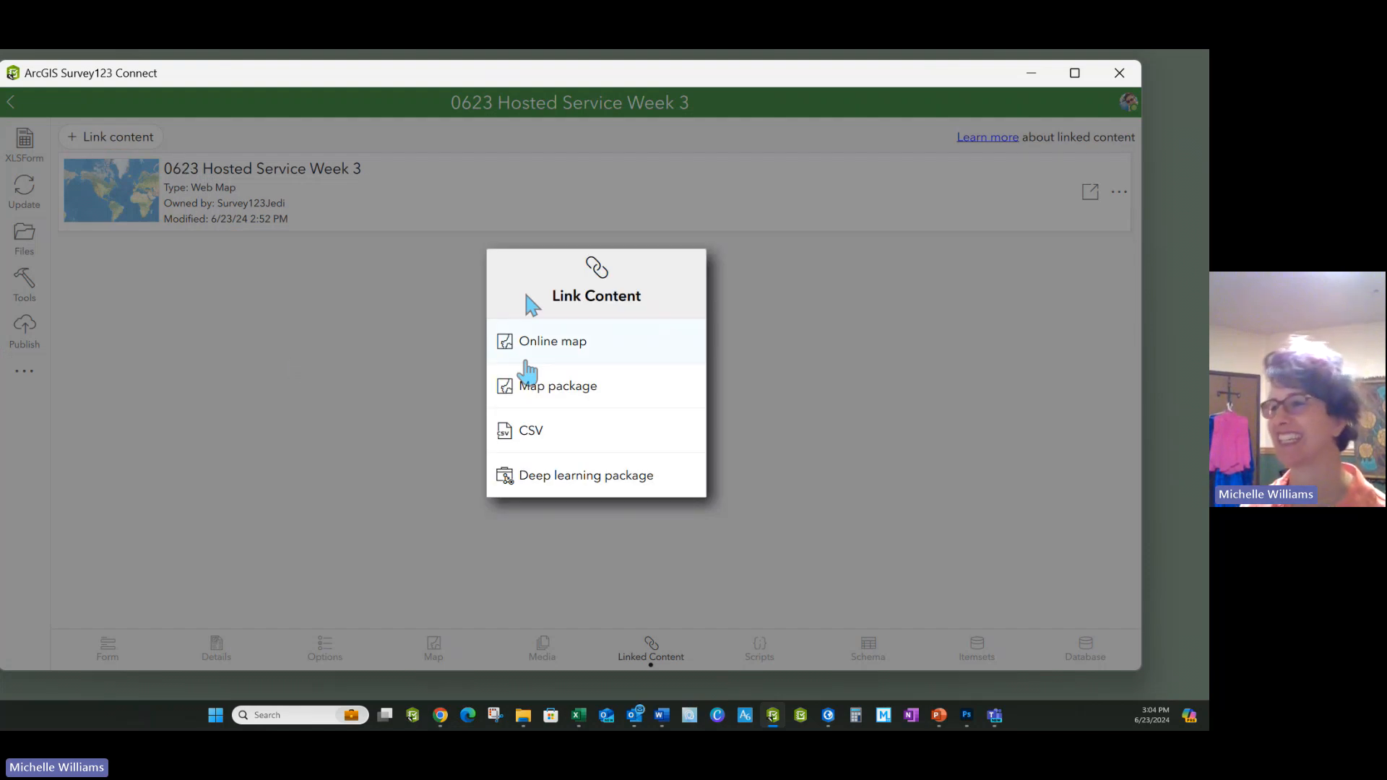
left_click(558, 390)
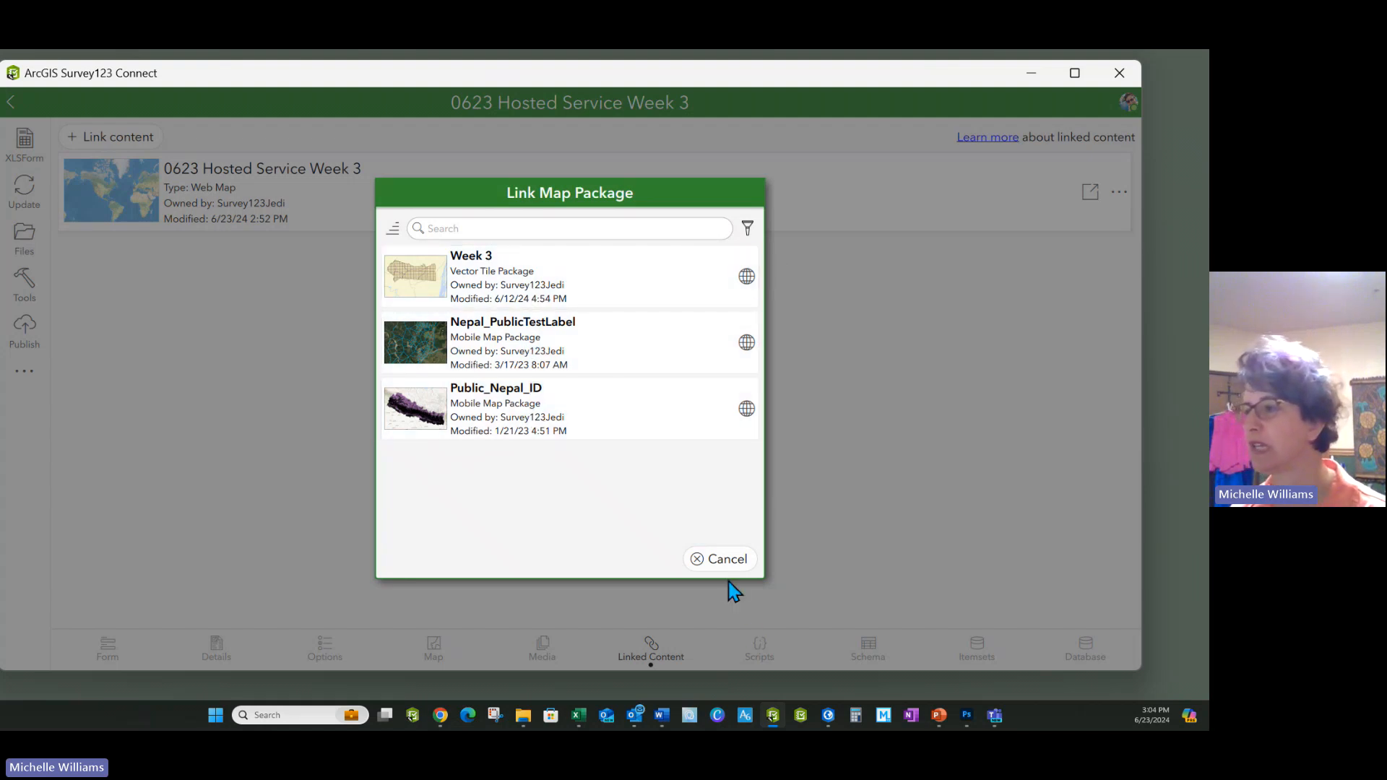
left_click(725, 561)
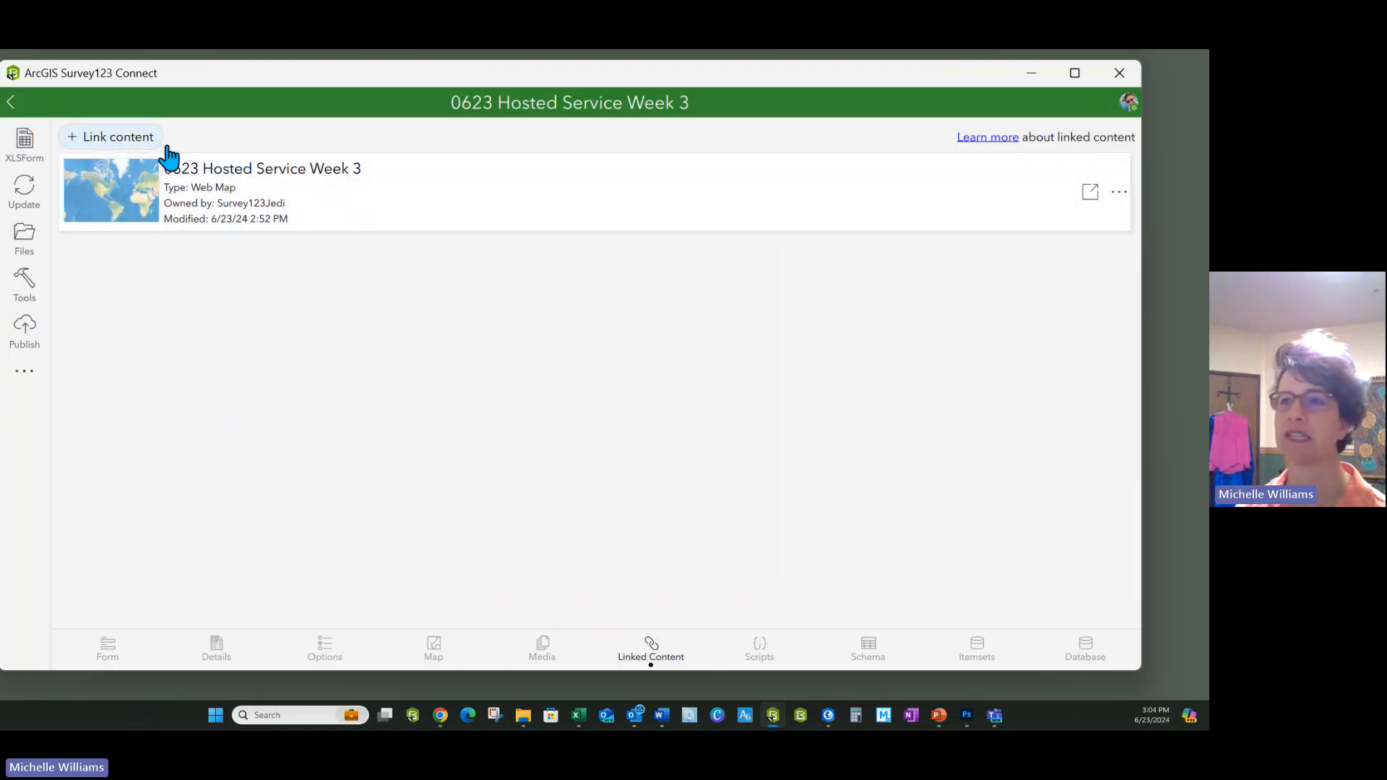
Link the online map 0623 Web Map Pull Data Hosted Service to the survey
left_click(148, 139)
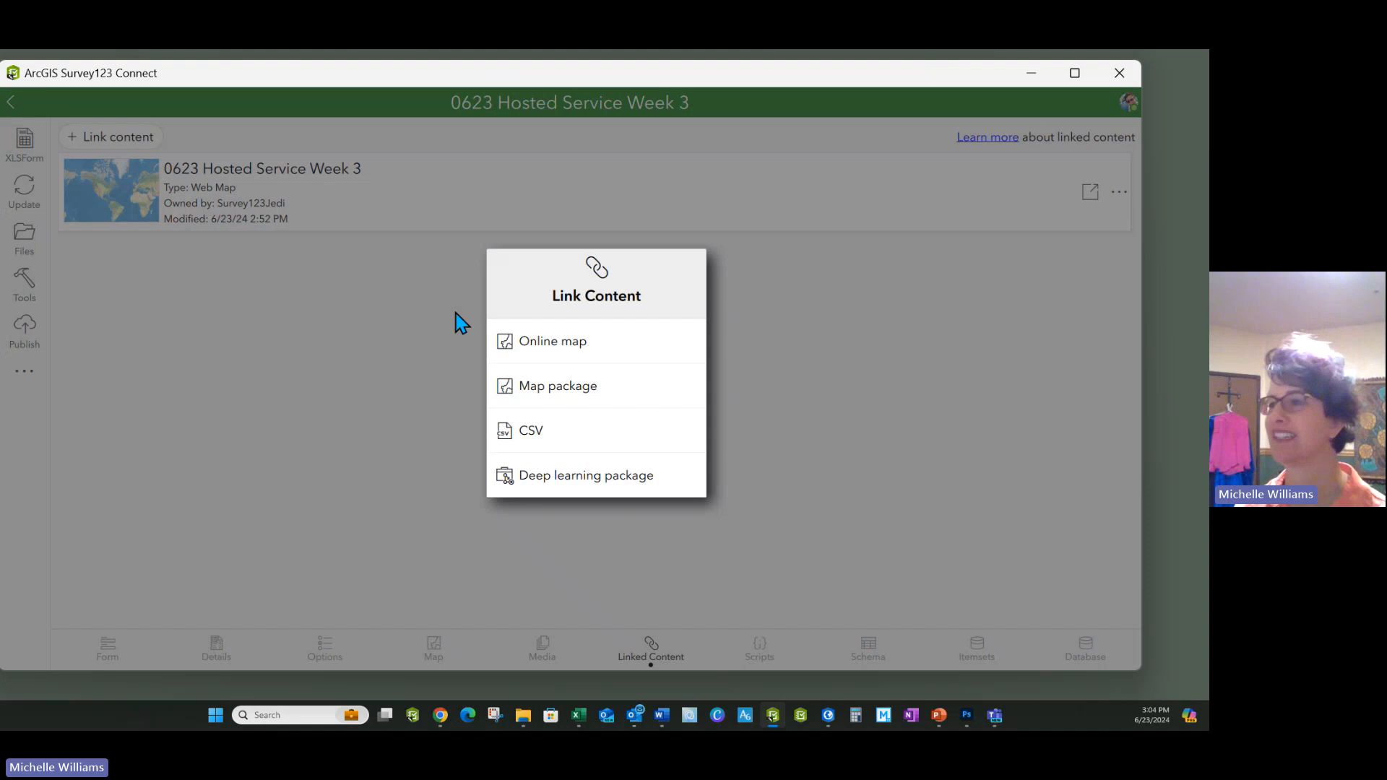
left_click(572, 340)
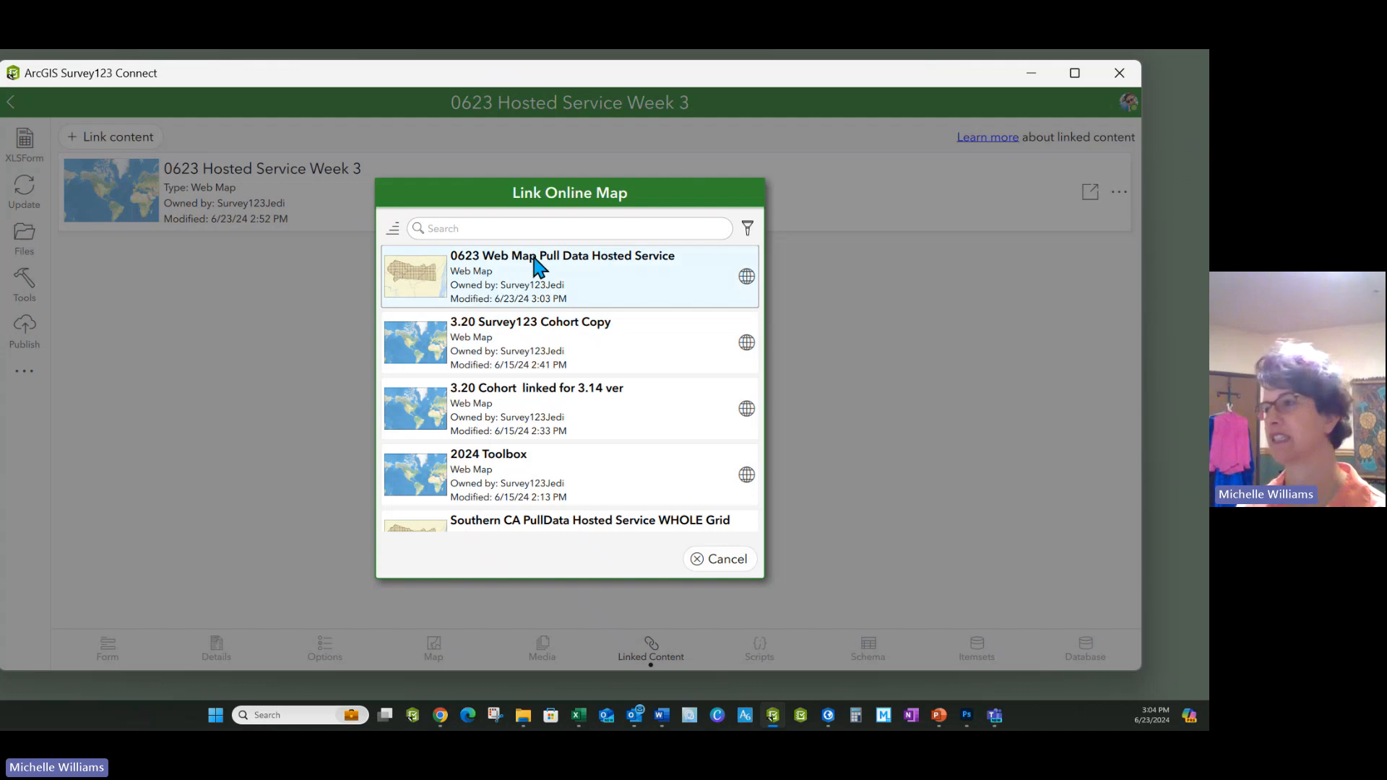
left_click(526, 289)
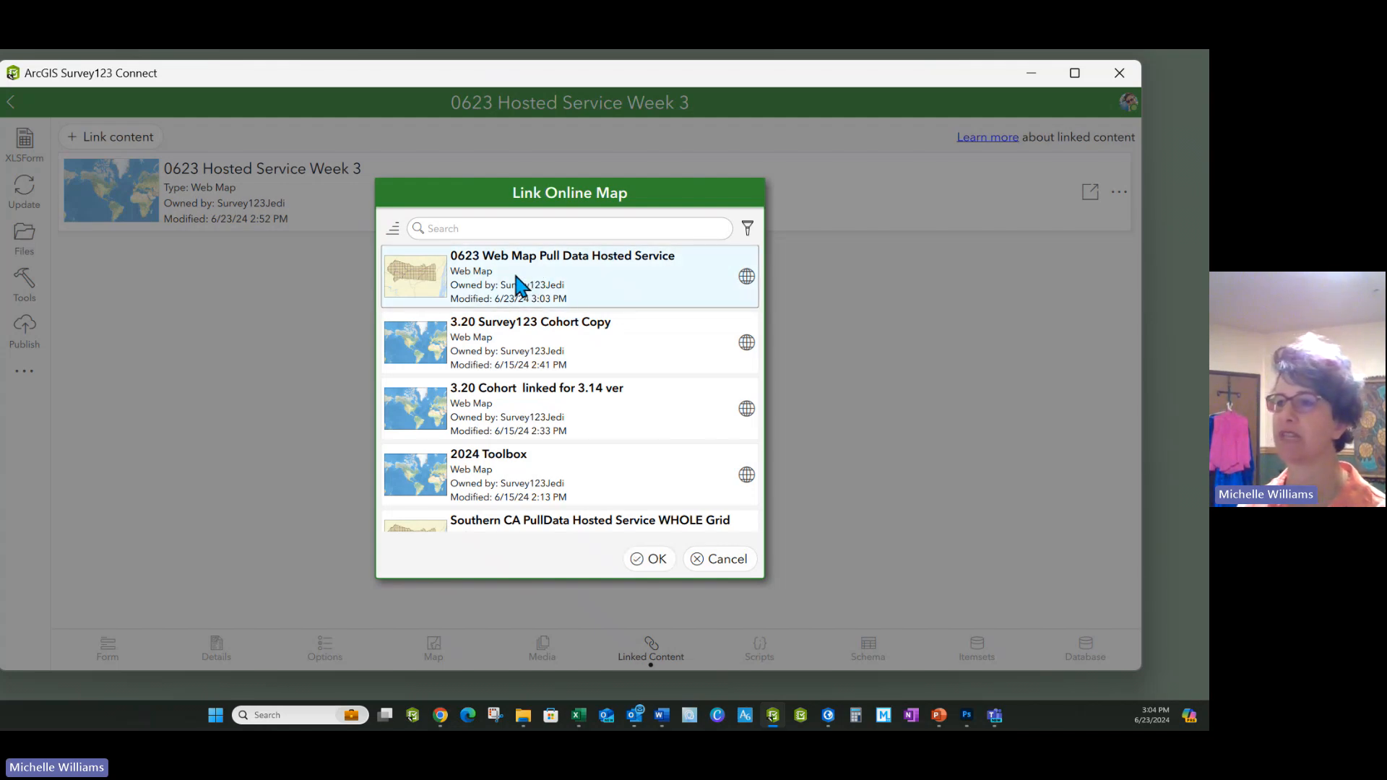
left_click(655, 561)
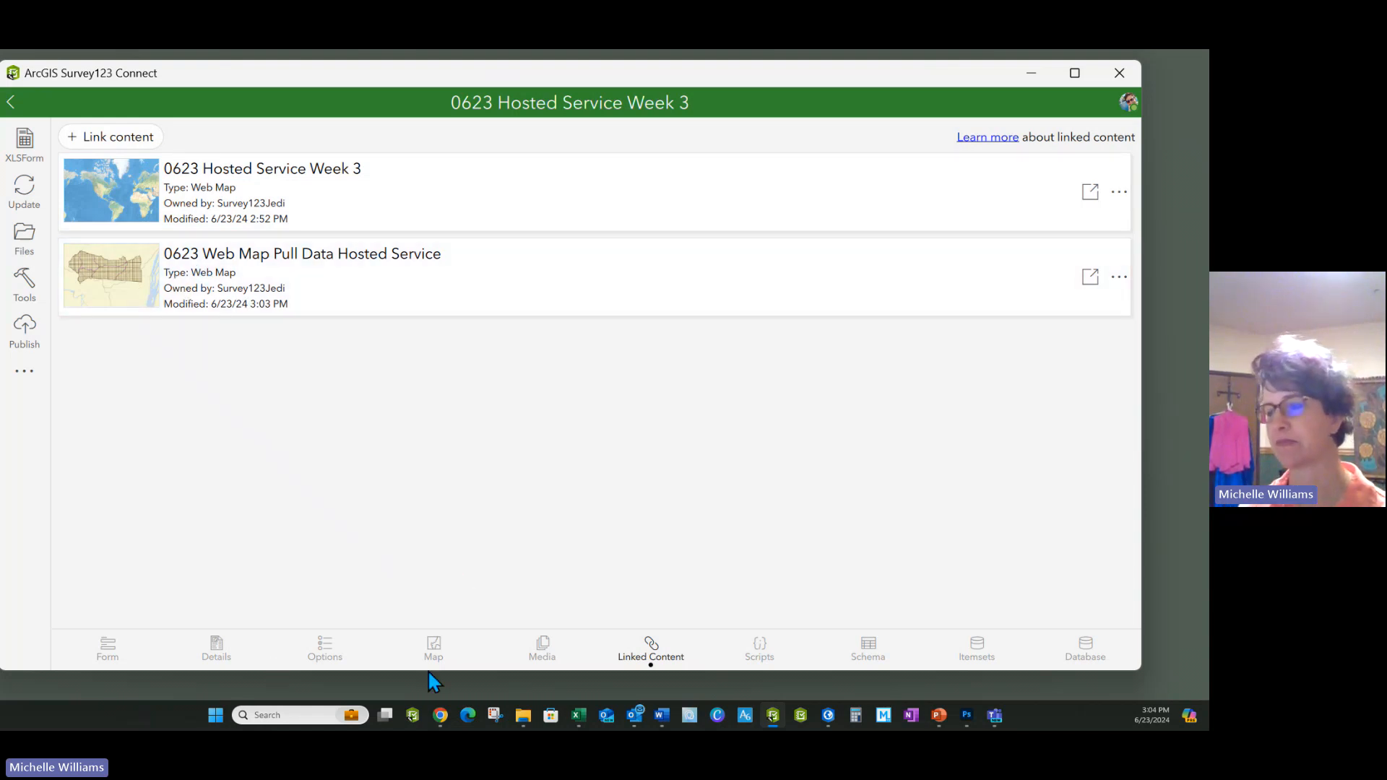
Reload the 0623 Hosted Service Week 3 survey from the design gallery, narrow its window and open its XLSForm workbook
left_click(13, 103)
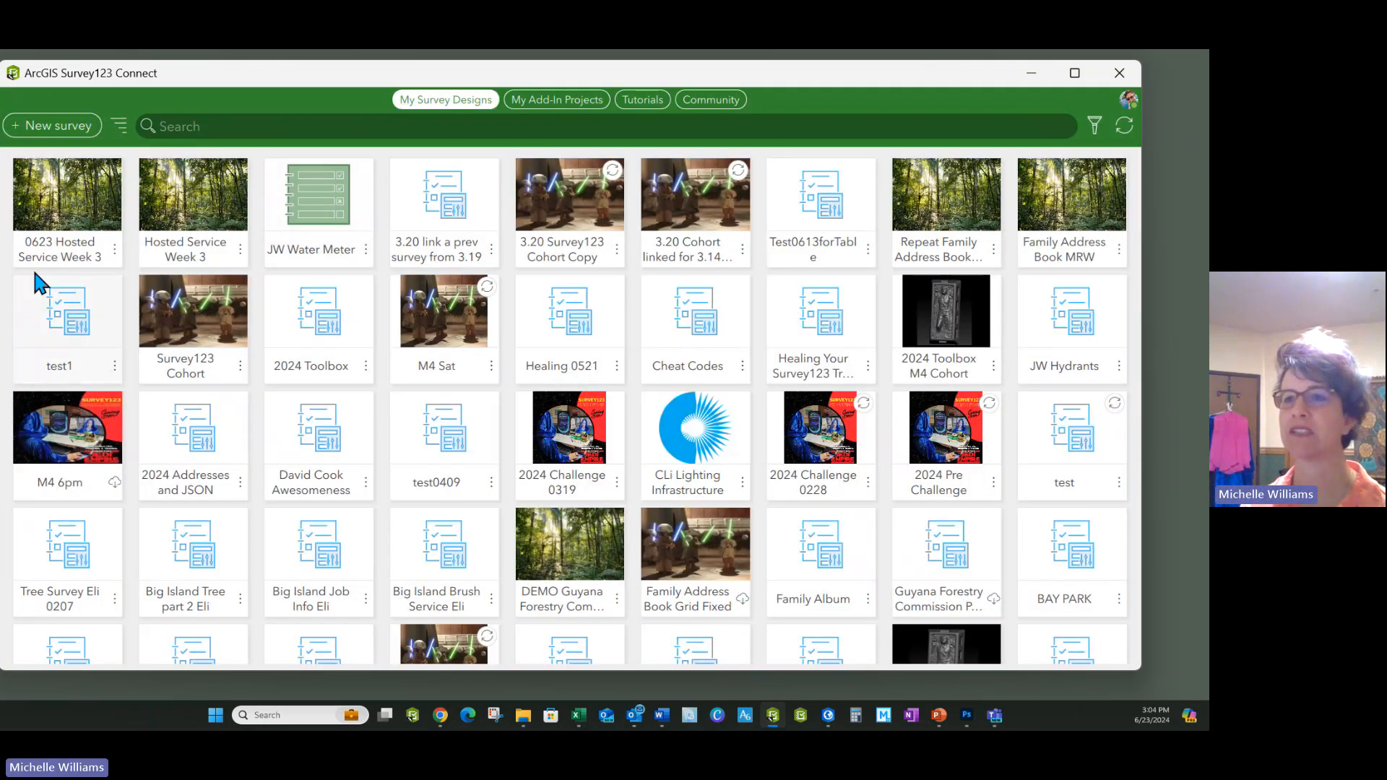
left_click(81, 224)
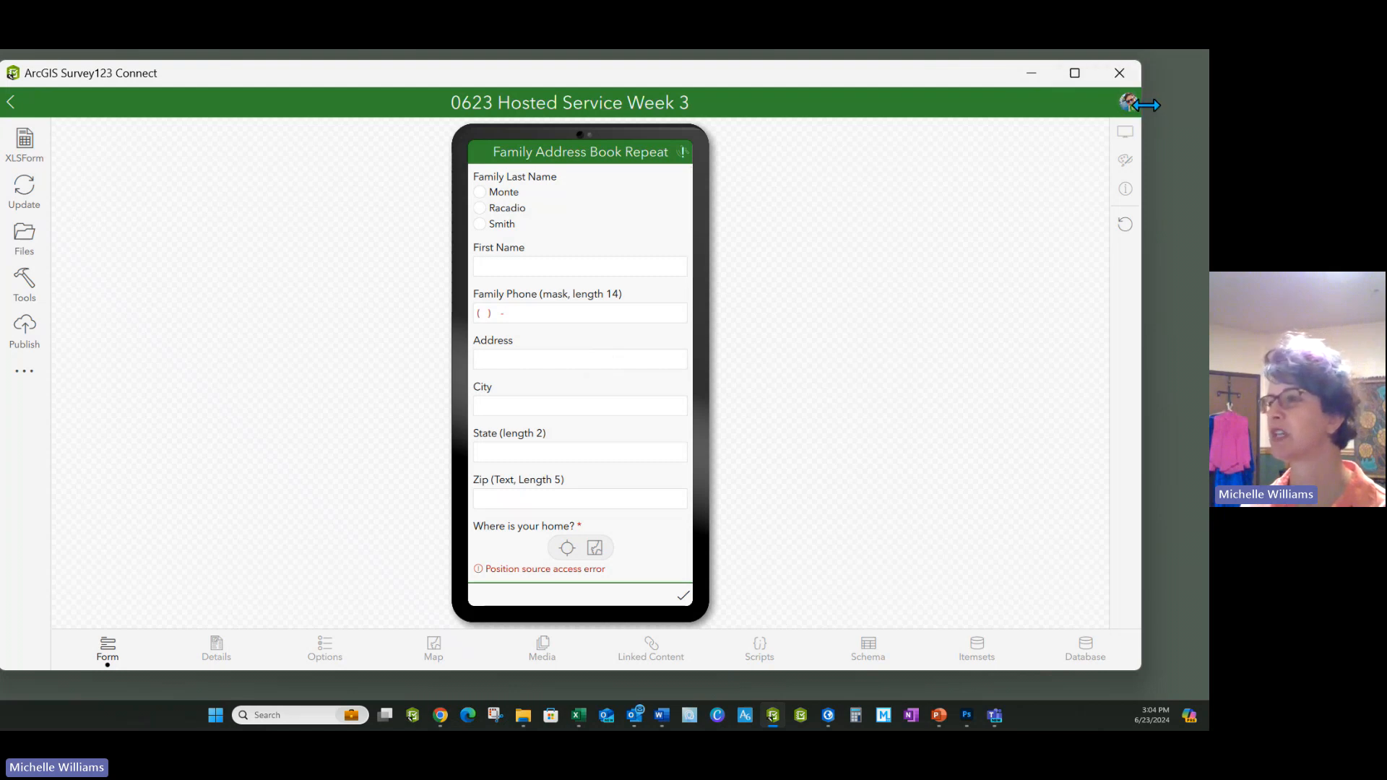
left_click_drag(1147, 105, 445, 129)
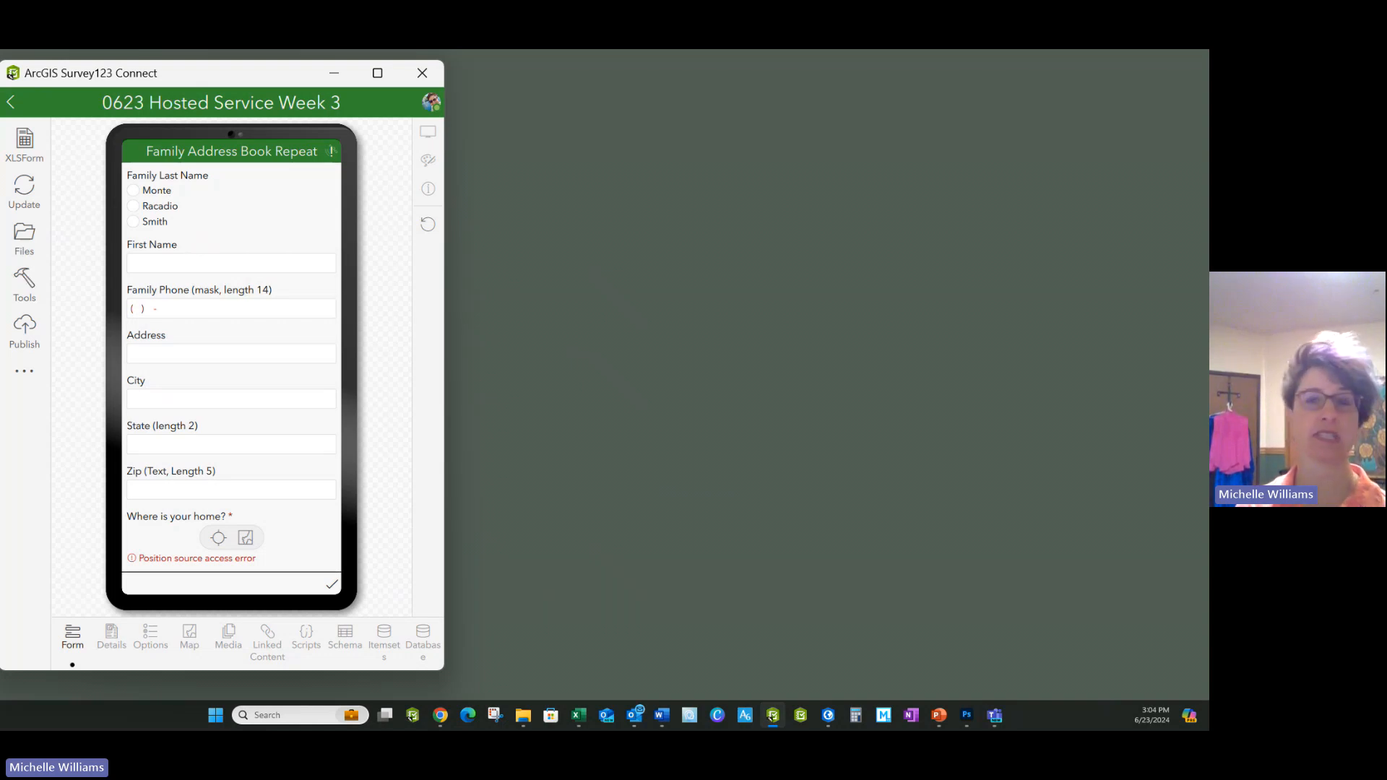
left_click(25, 148)
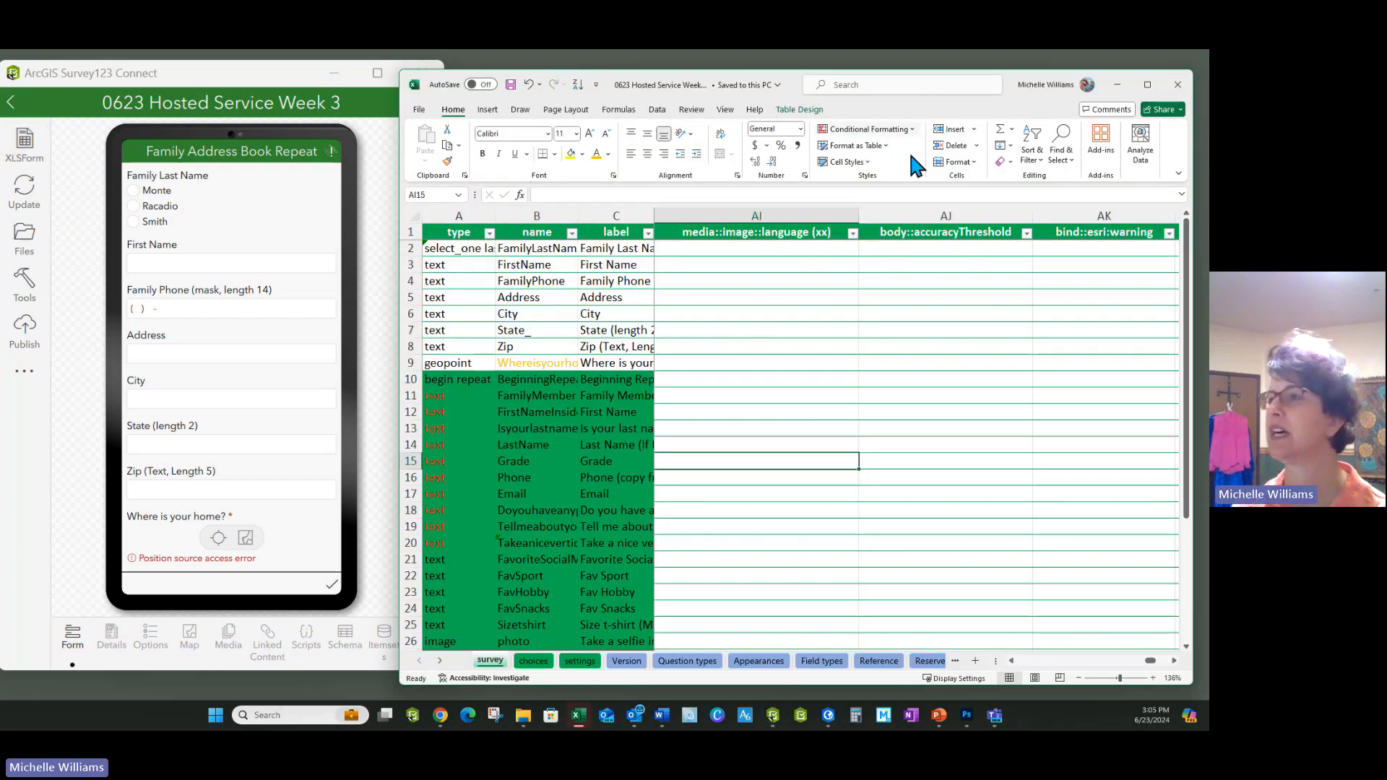
From the survey's files, go to the test Hosted Service folder in My Survey Designs and open test Hosted Service.xlsx
left_click(29, 238)
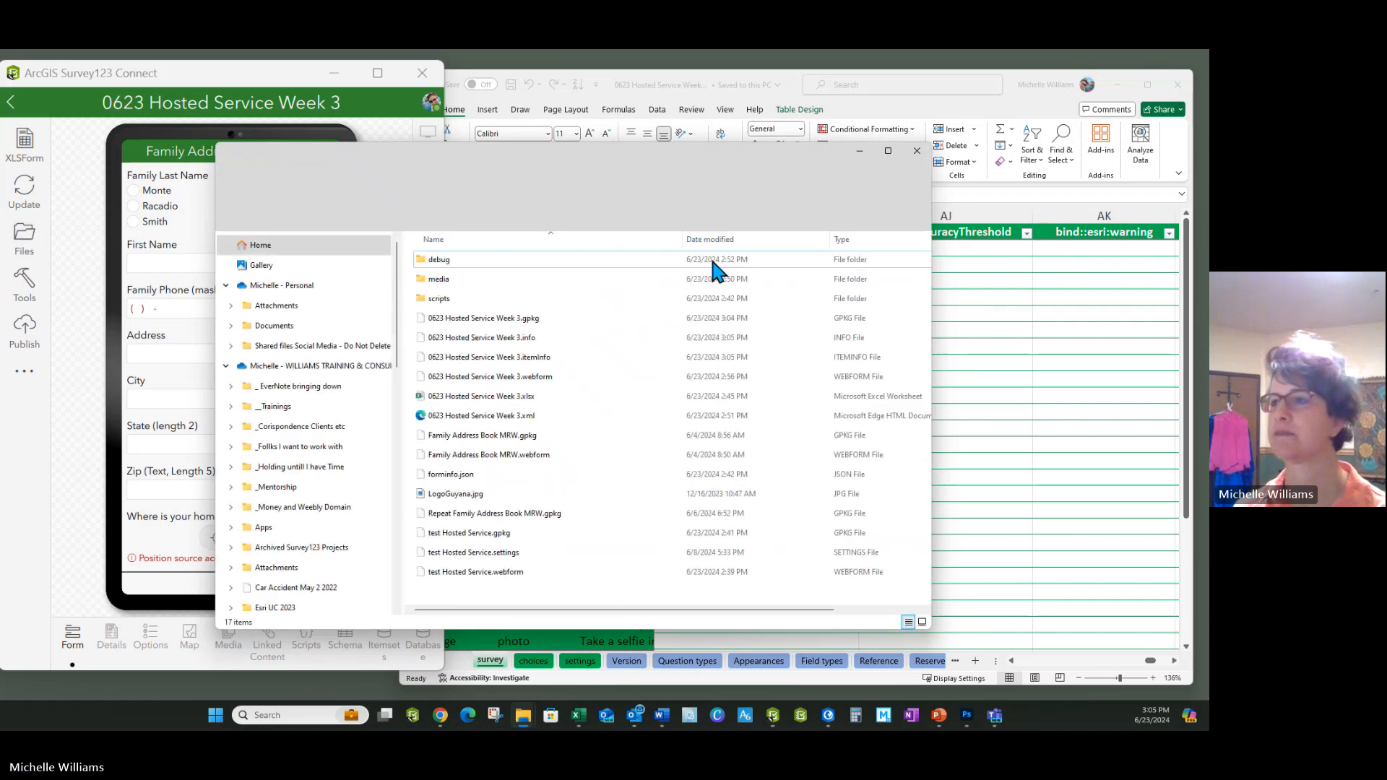
left_click(523, 186)
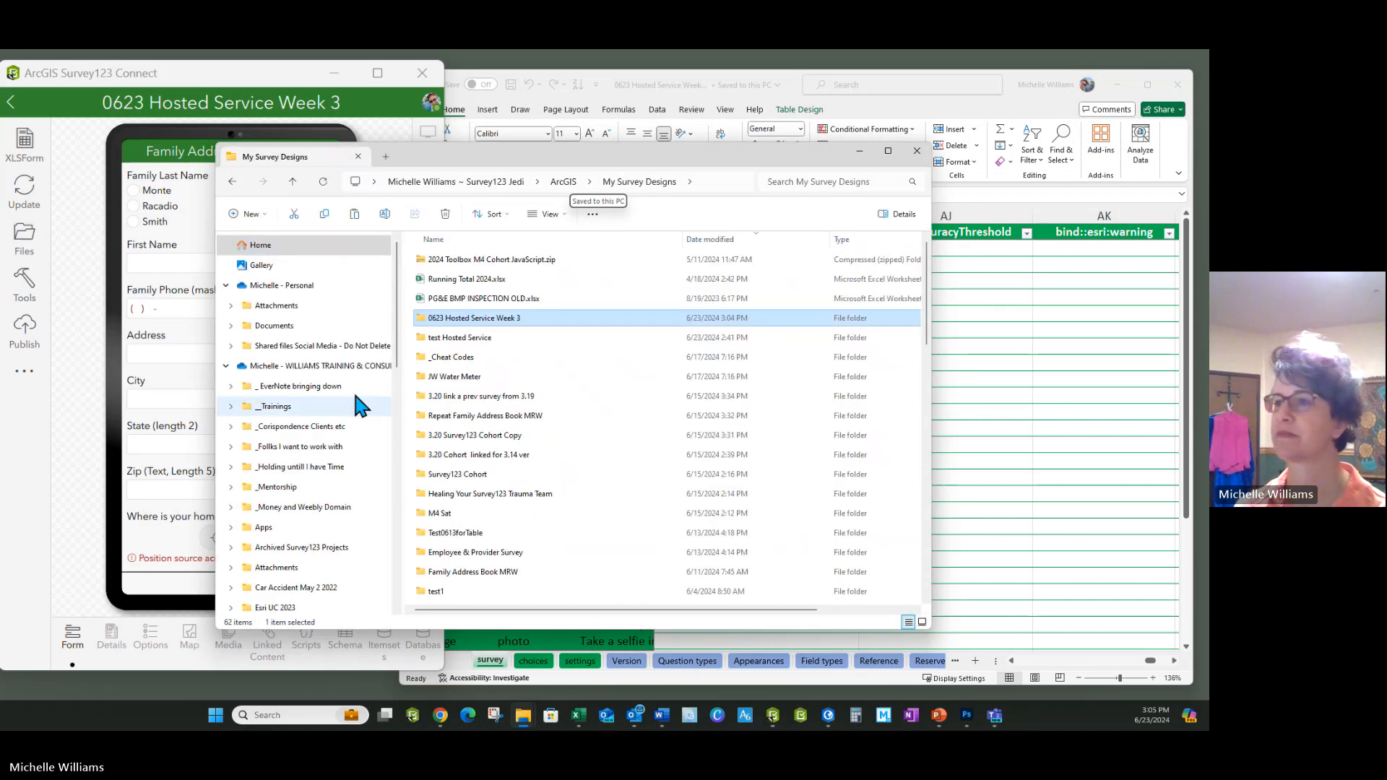
double_click(455, 340)
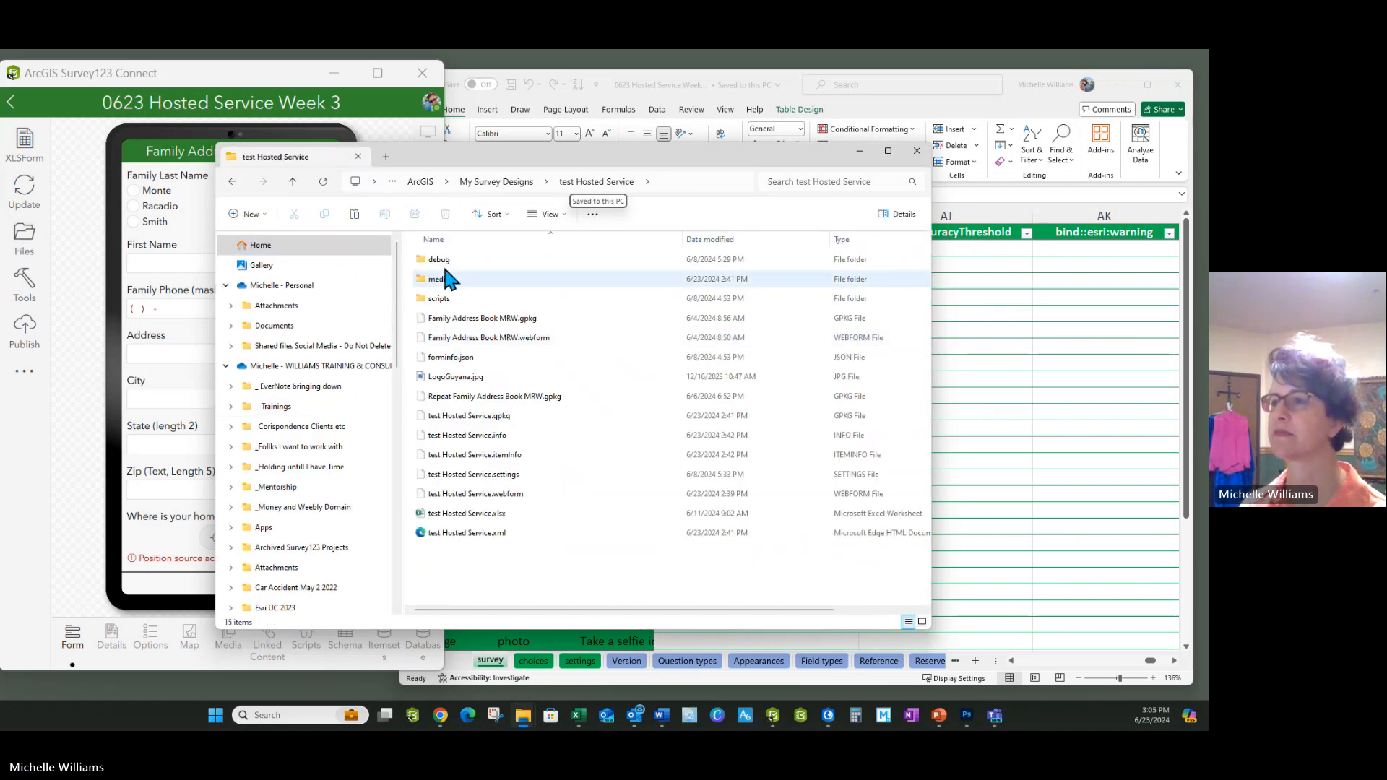
double_click(463, 519)
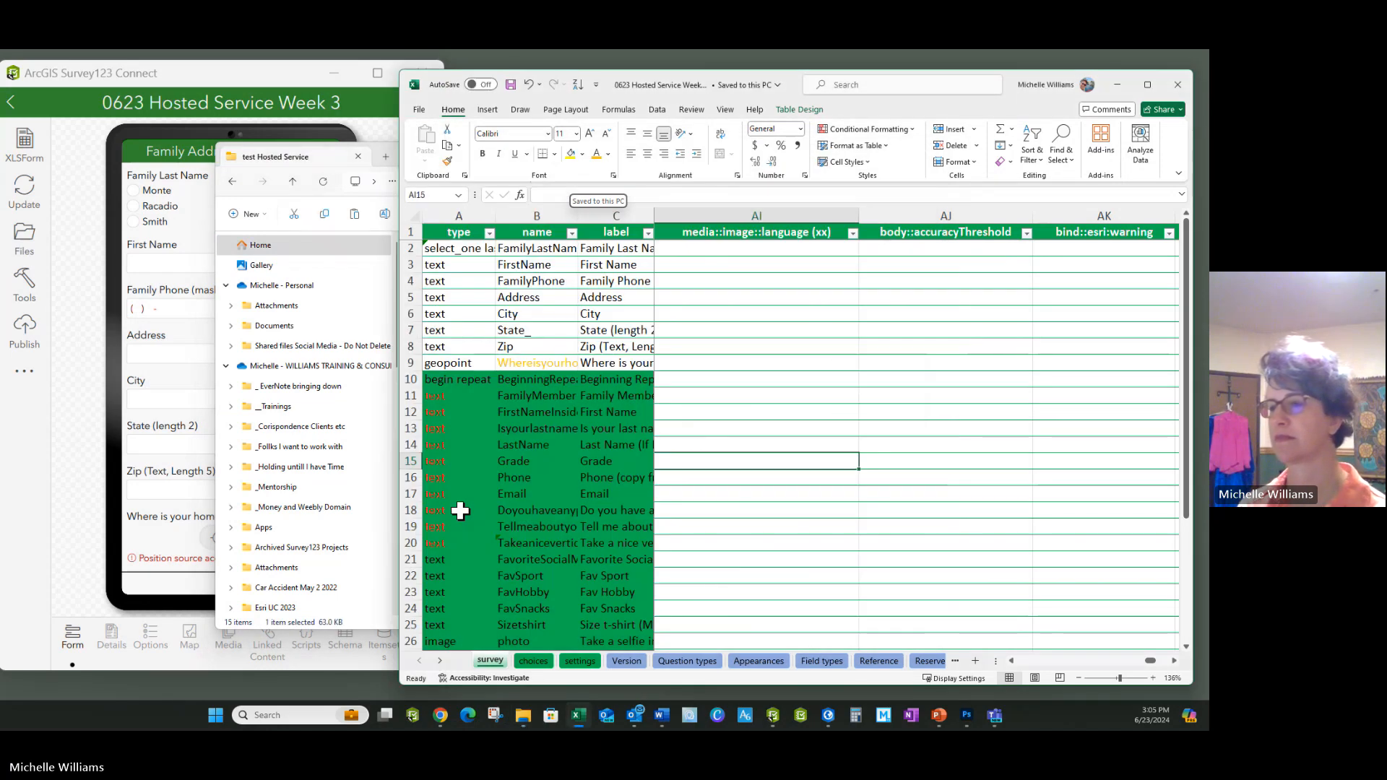
left_click(597, 491)
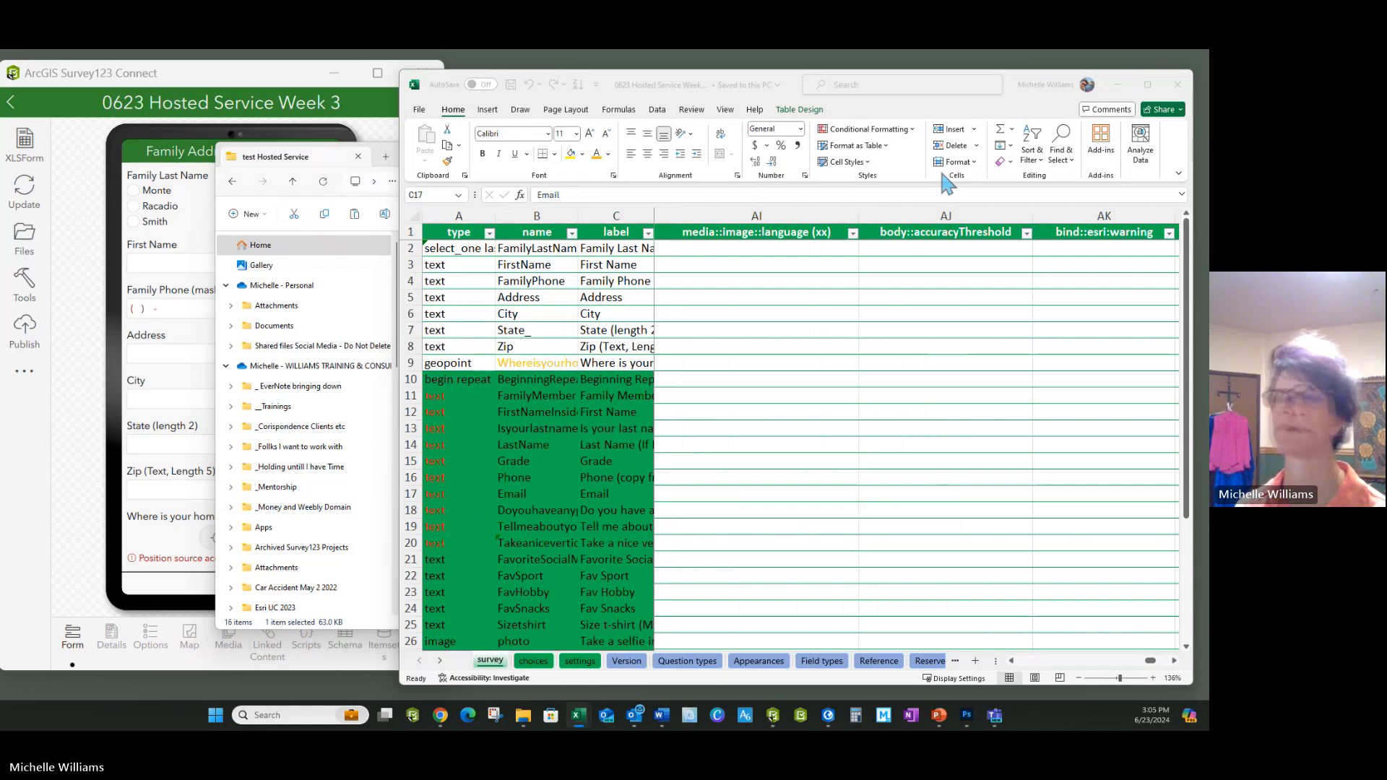
Copy the Grid_json, BLOCK_NO, FOLIO_NO and COMPT_NO rows from the test workbook and paste them as values from row 30 of the survey sheet
left_click_drag(1, 81, 0, 164)
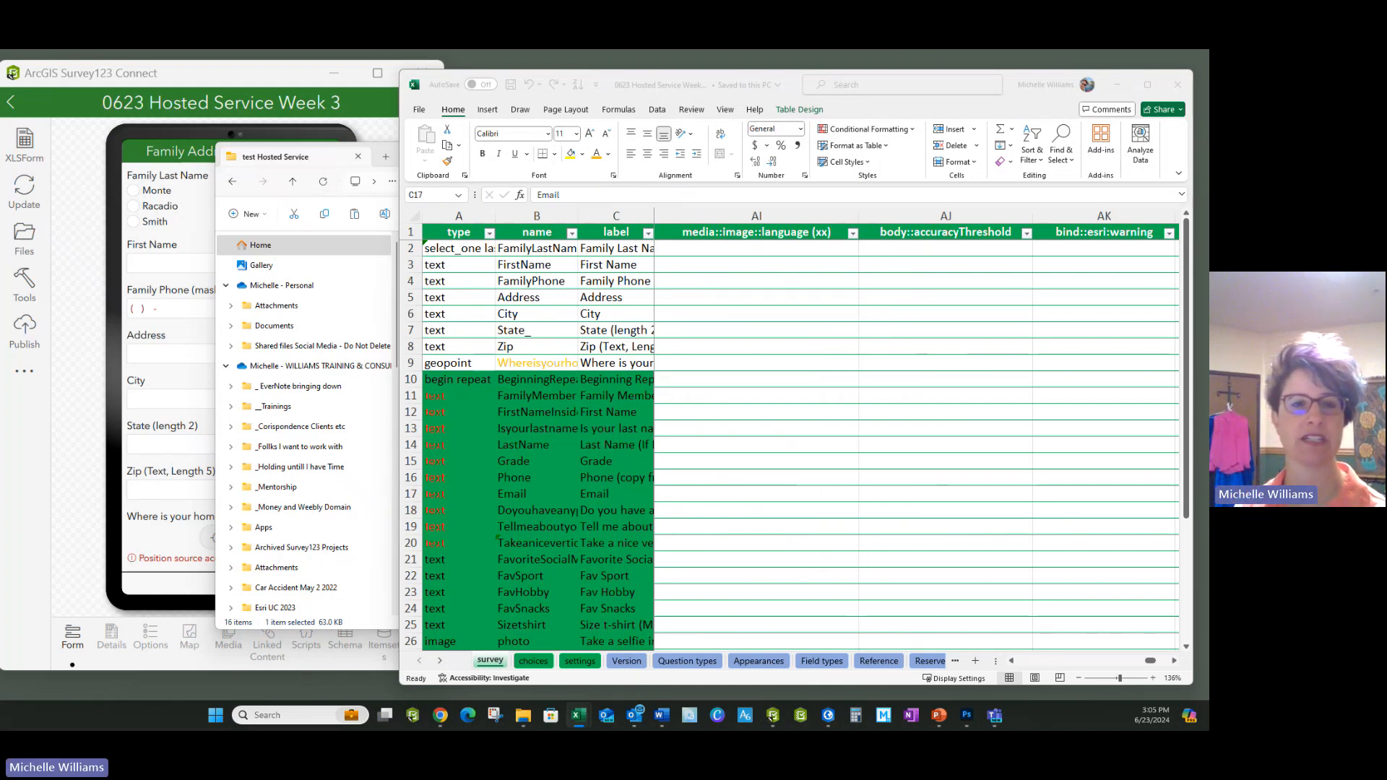
key("ctrl+c")
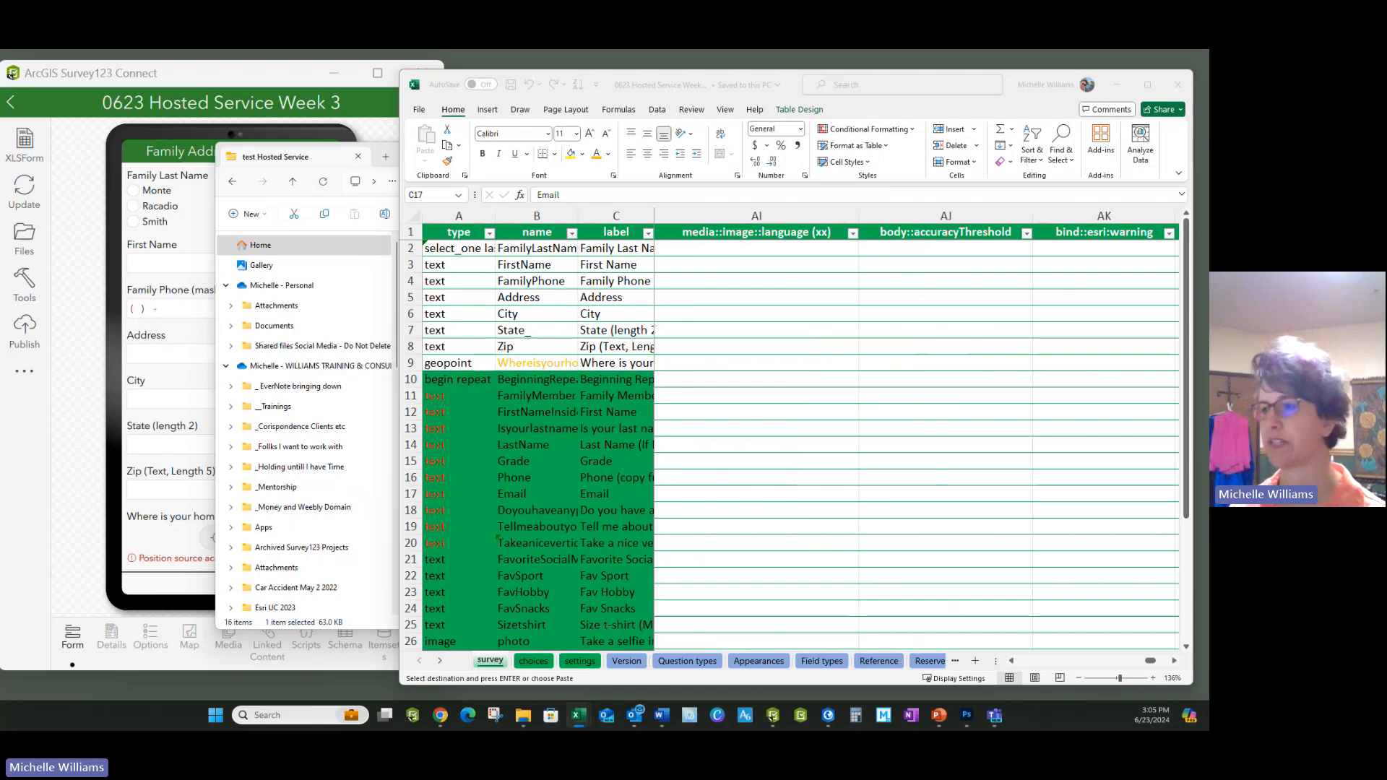
scroll(574, 441, "down", 8)
left_click(460, 340)
right_click(460, 340)
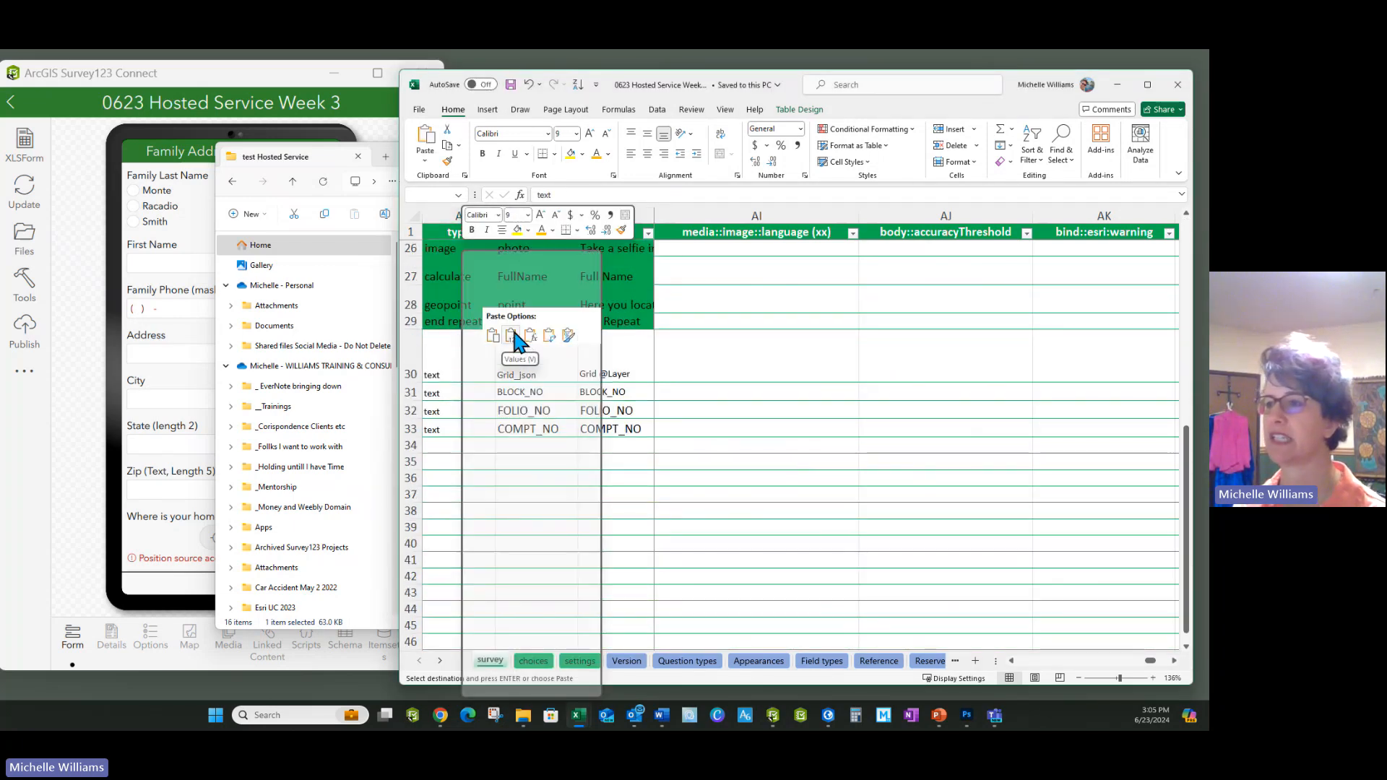
left_click(516, 339)
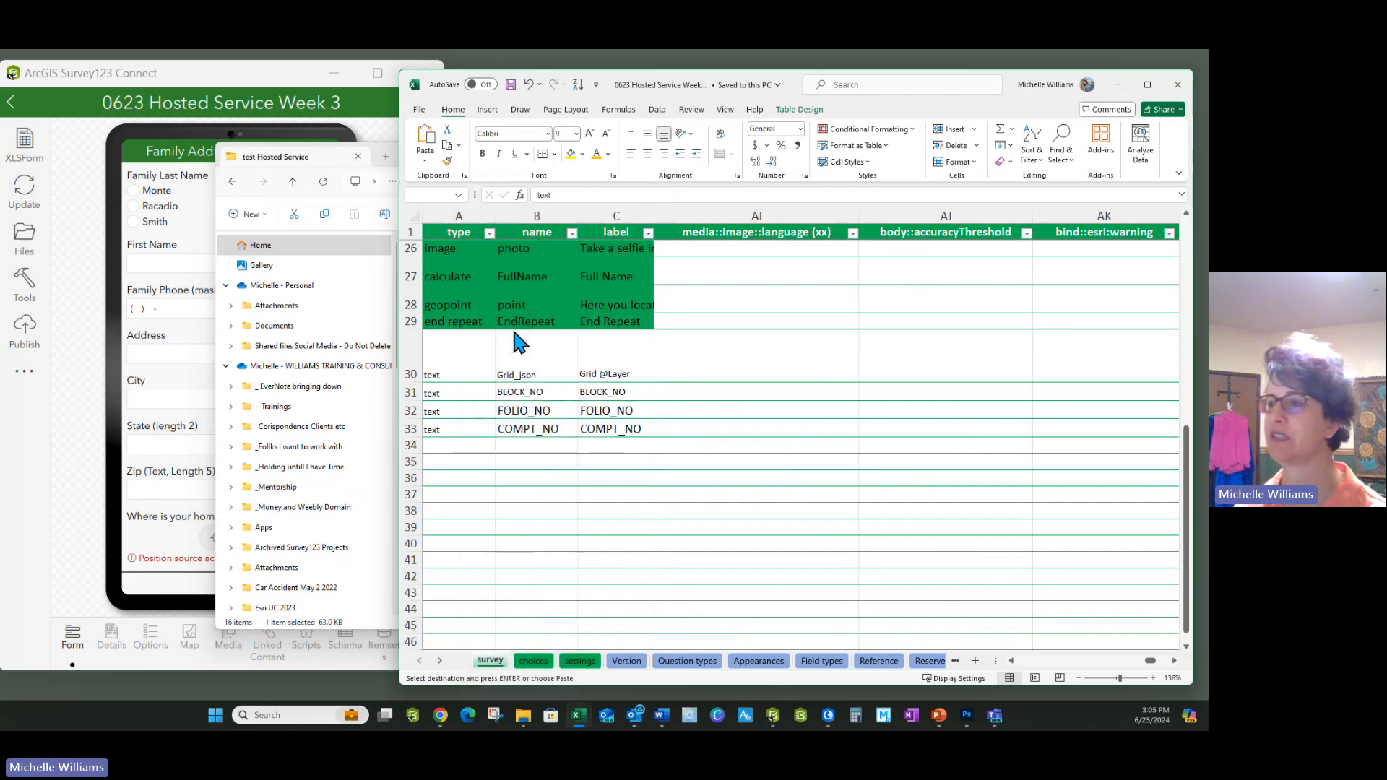
Clear the w2 appearance from the BLOCK_NO question in row 31
left_click(589, 409)
key("Right")
key("Right")
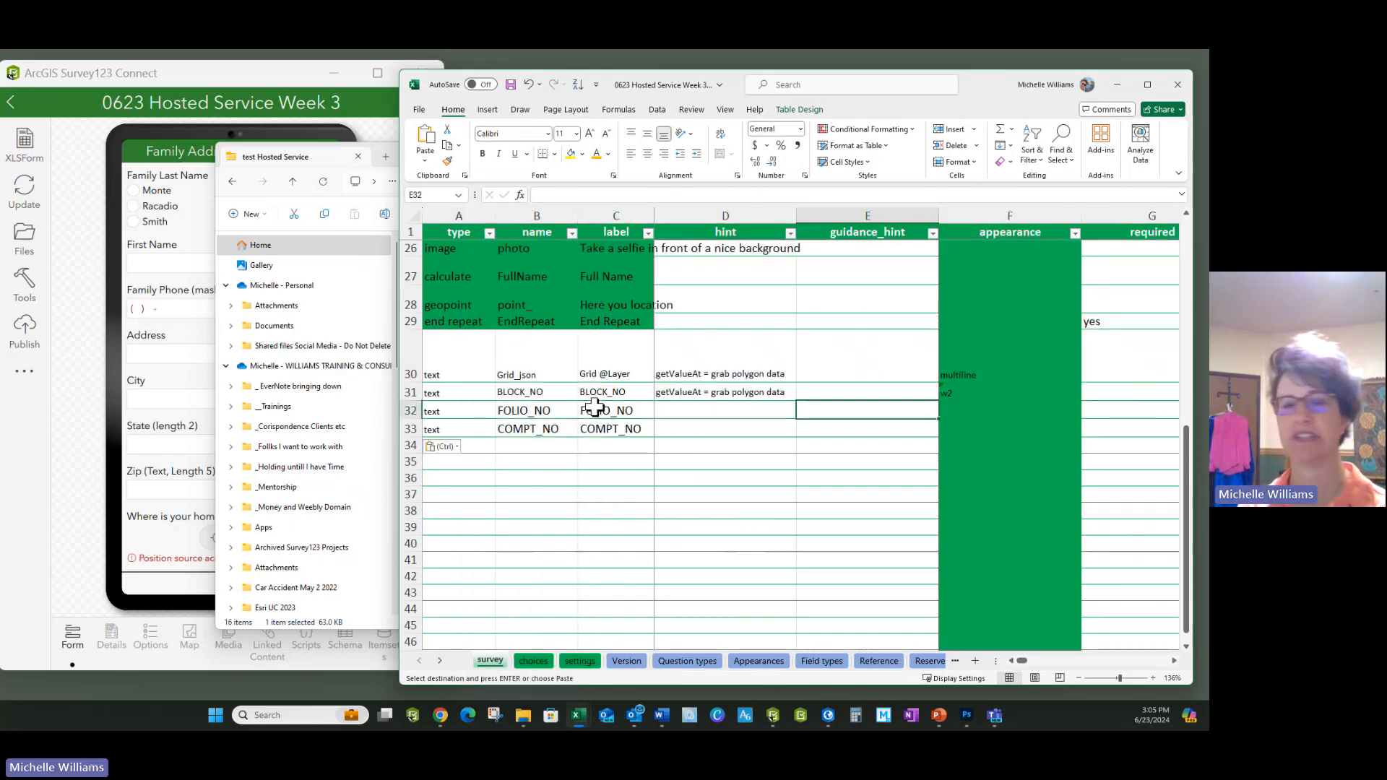
left_click(947, 392)
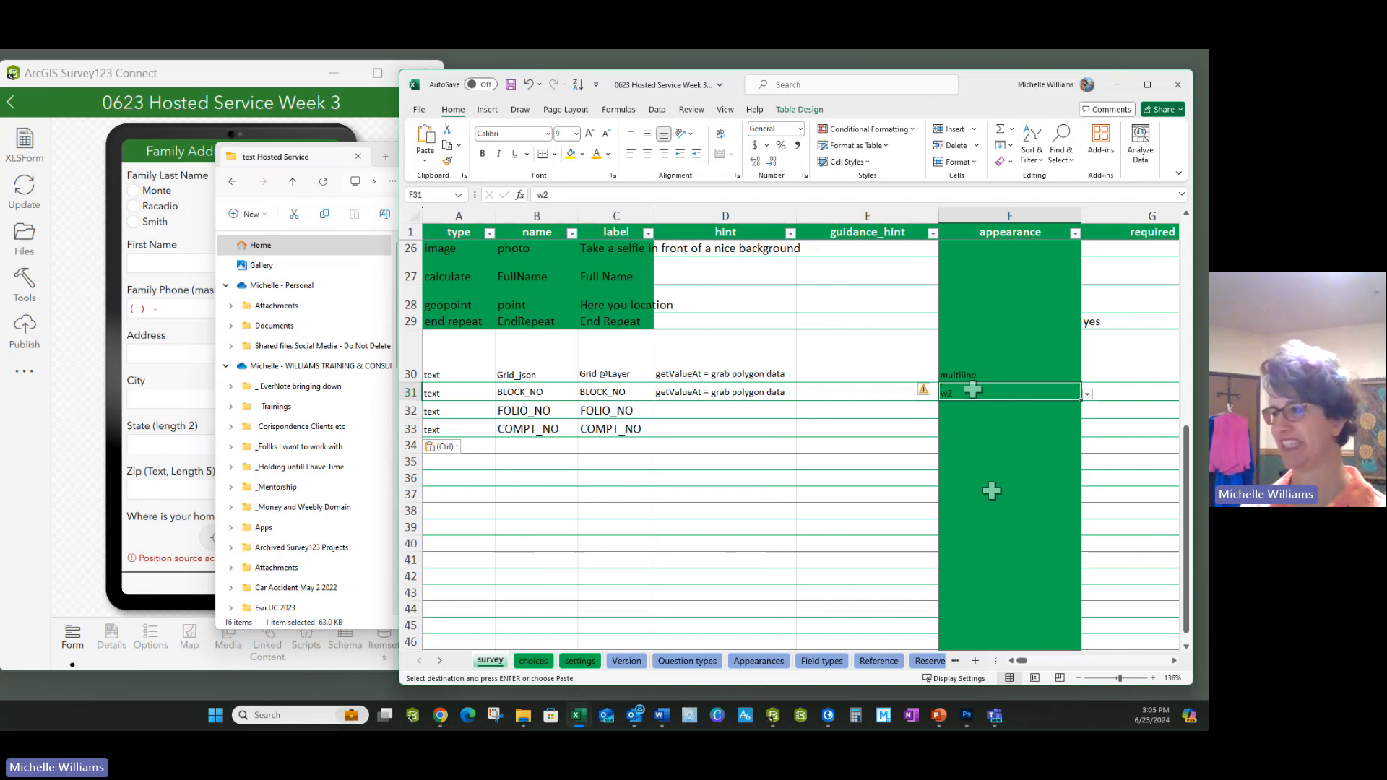
key("Delete")
Save the survey workbook, narrow its window and close the test Hosted Service folder window
left_click(773, 413)
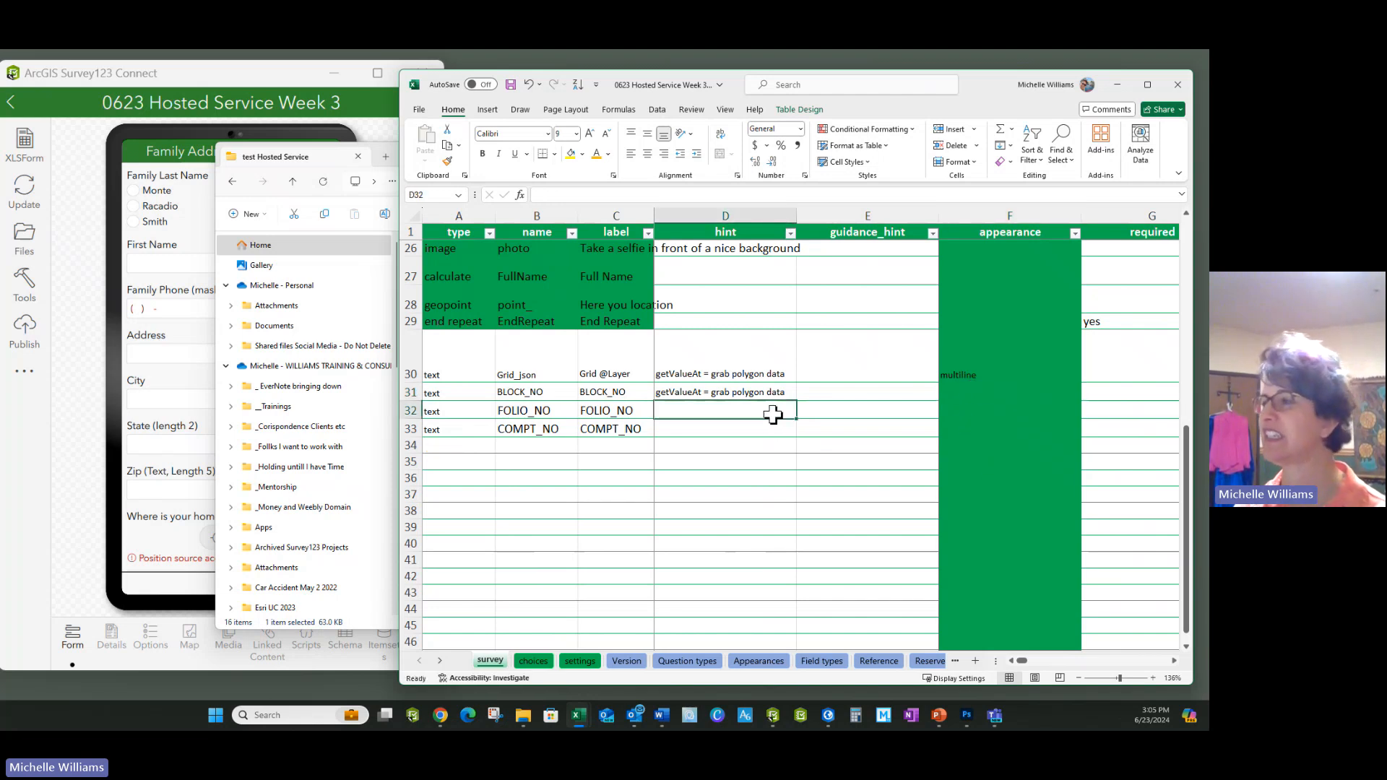
left_click(708, 442)
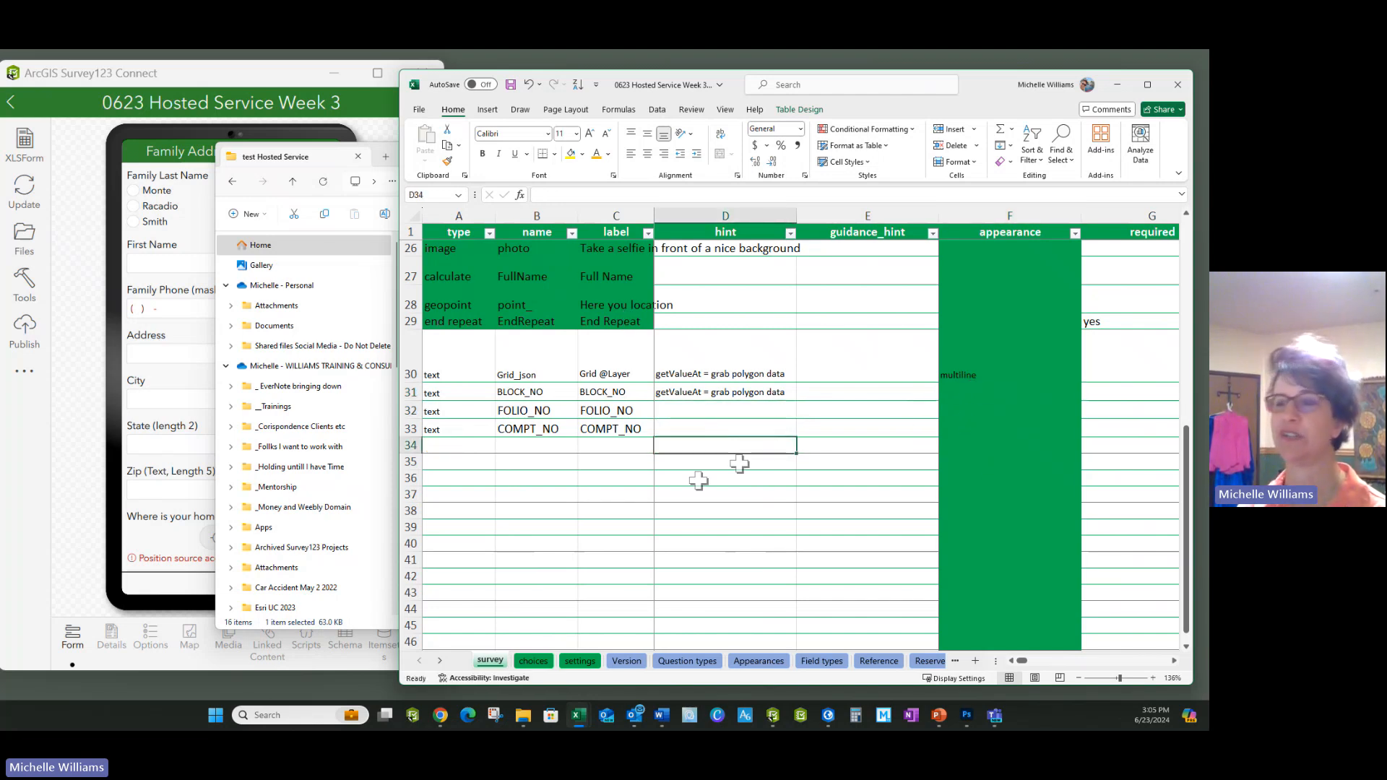
left_click(510, 84)
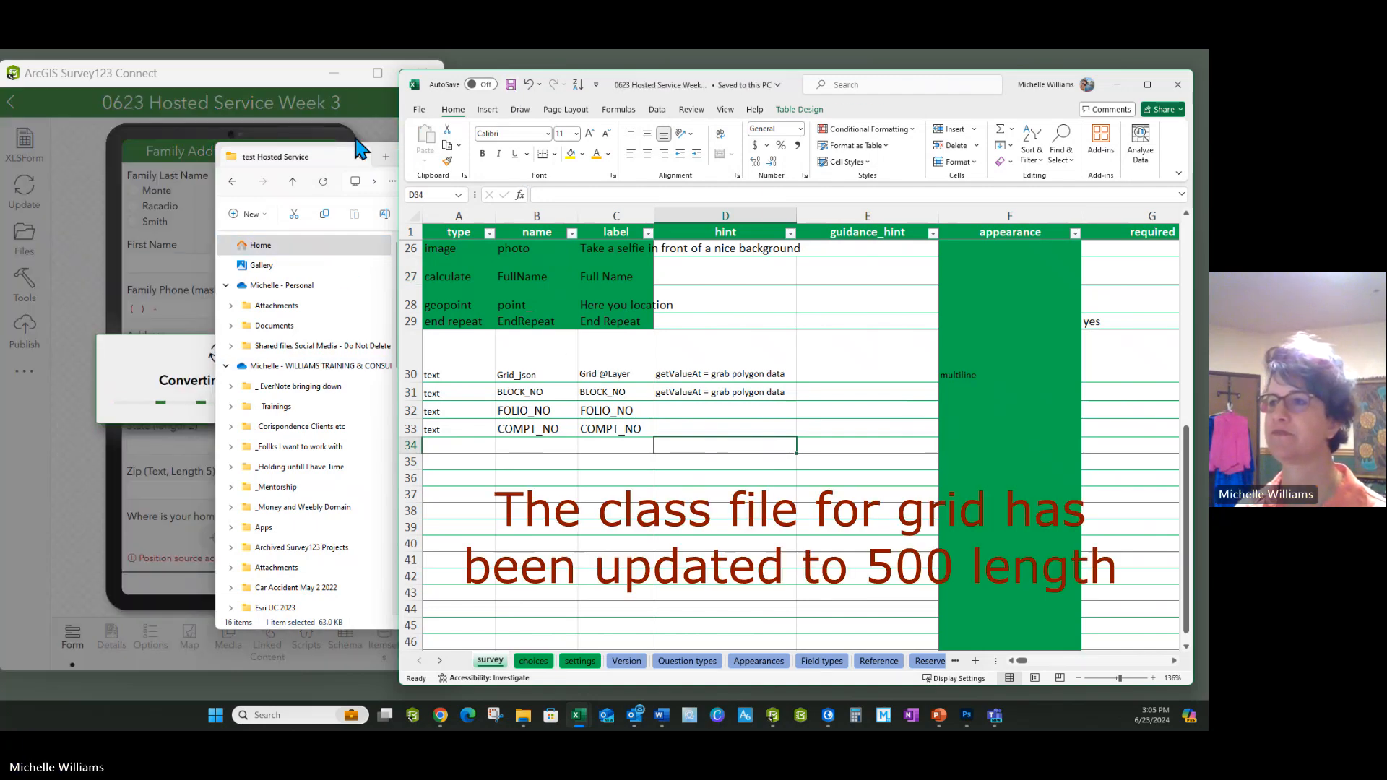
left_click_drag(400, 117, 481, 119)
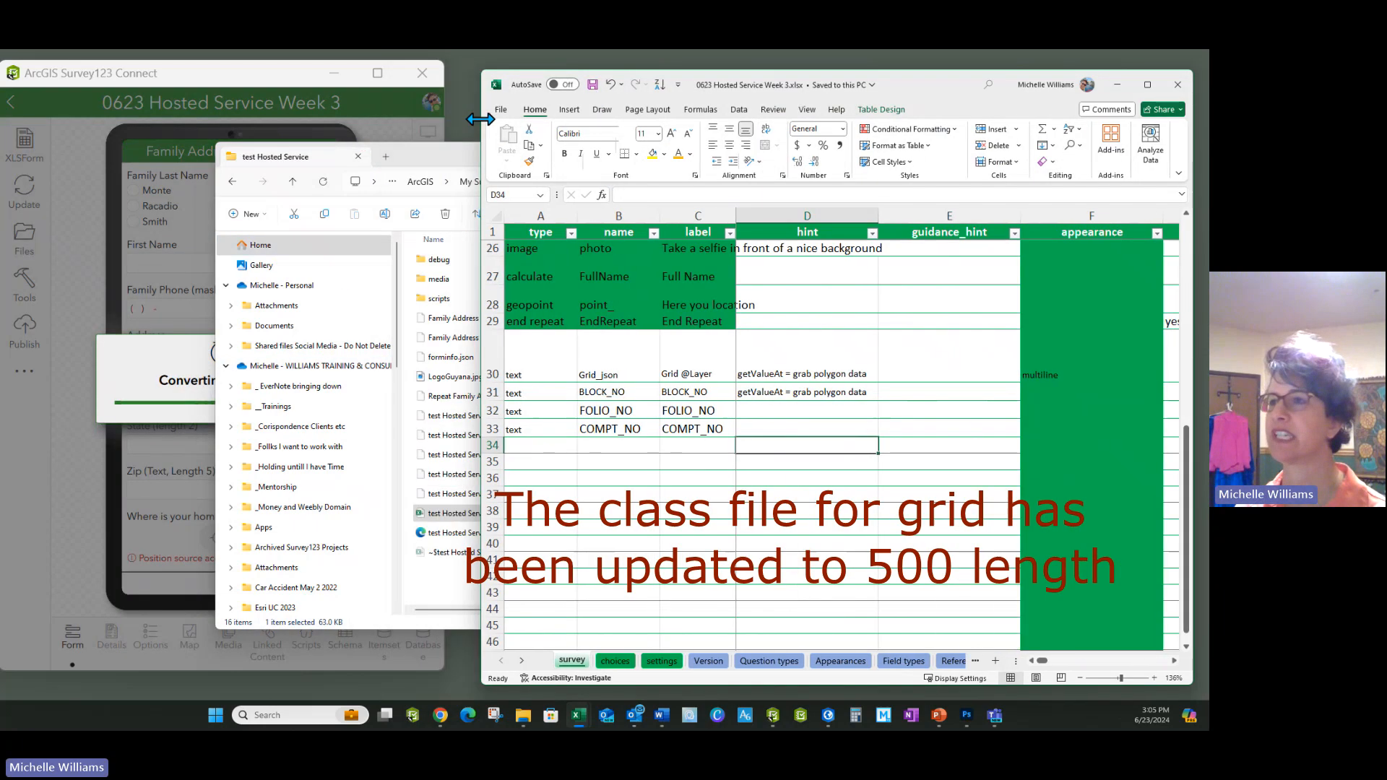
left_click(420, 147)
left_click(918, 149)
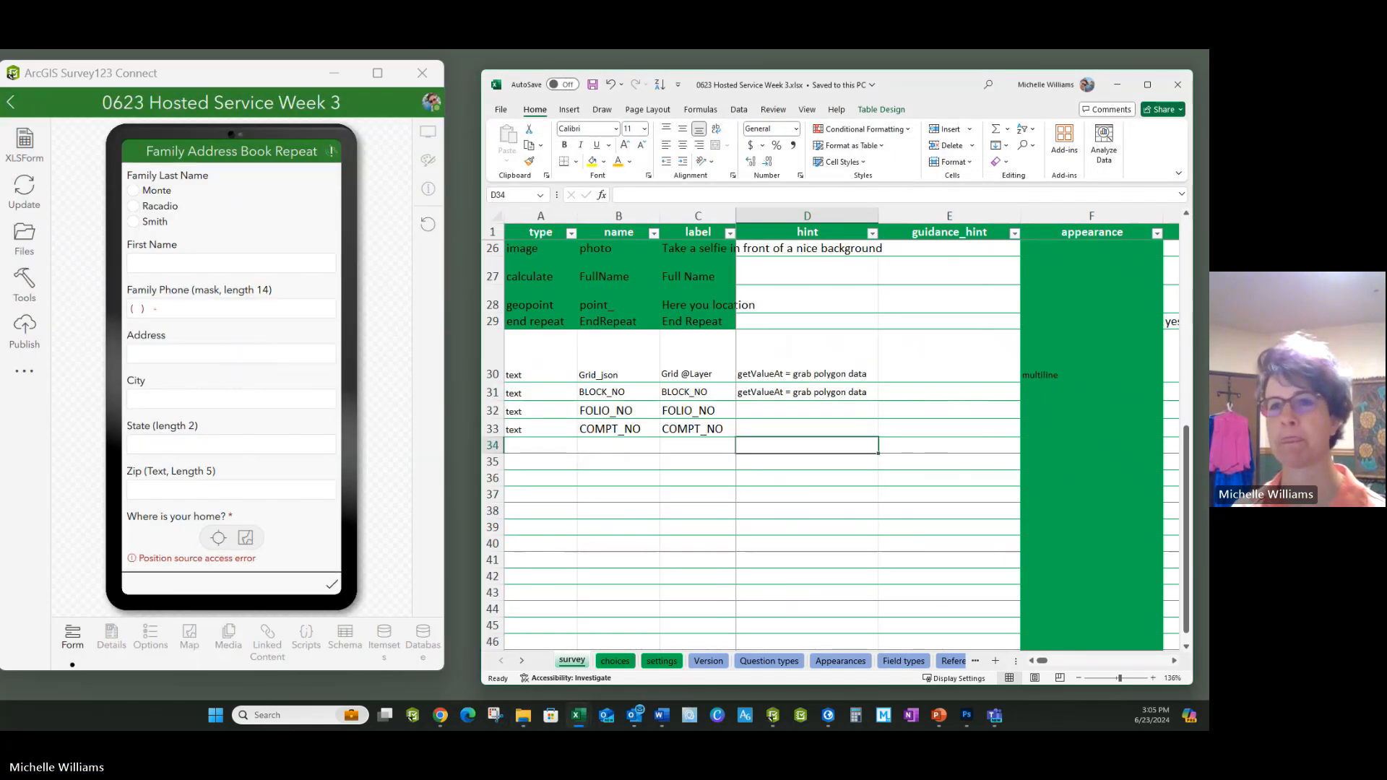
scroll(182, 245, "down", 10)
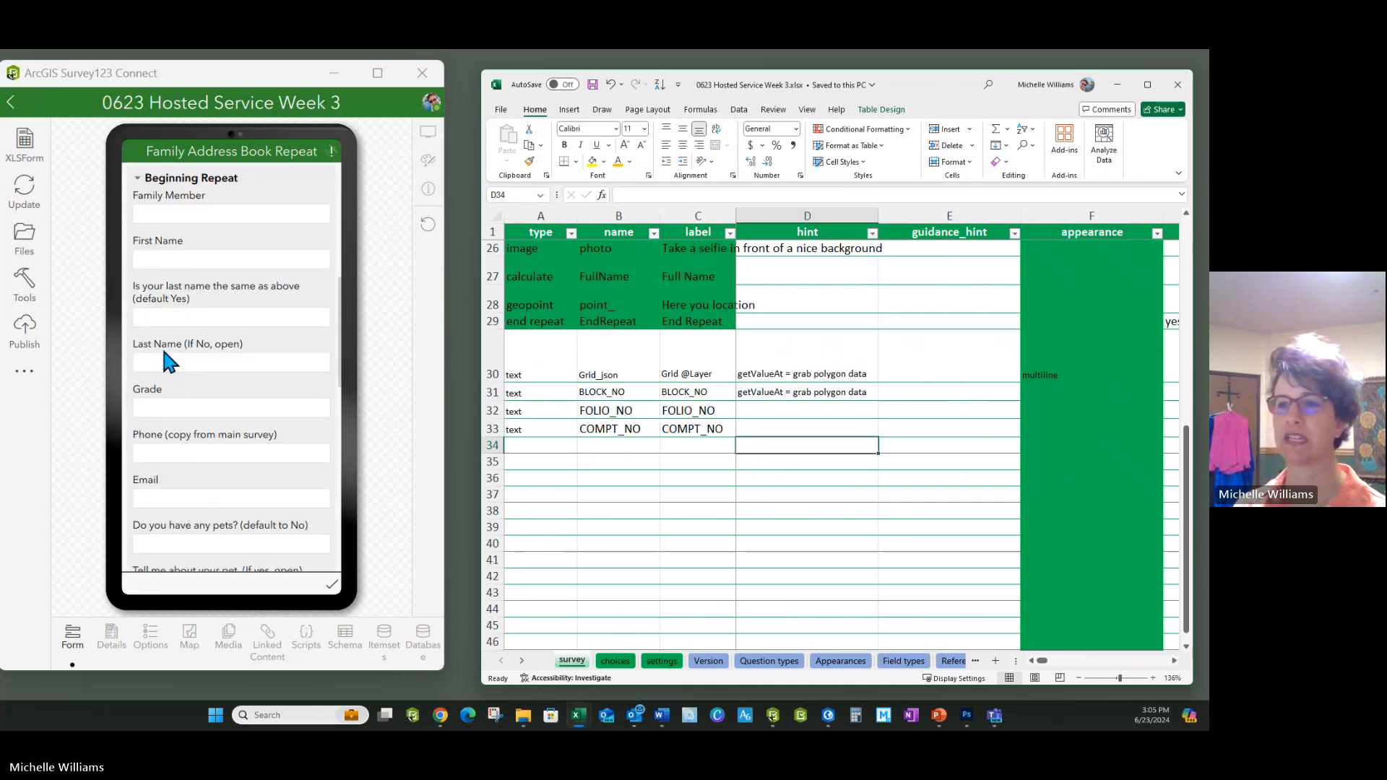
scroll(172, 361, "up", 10)
scroll(275, 358, "down", 1)
left_click(249, 365)
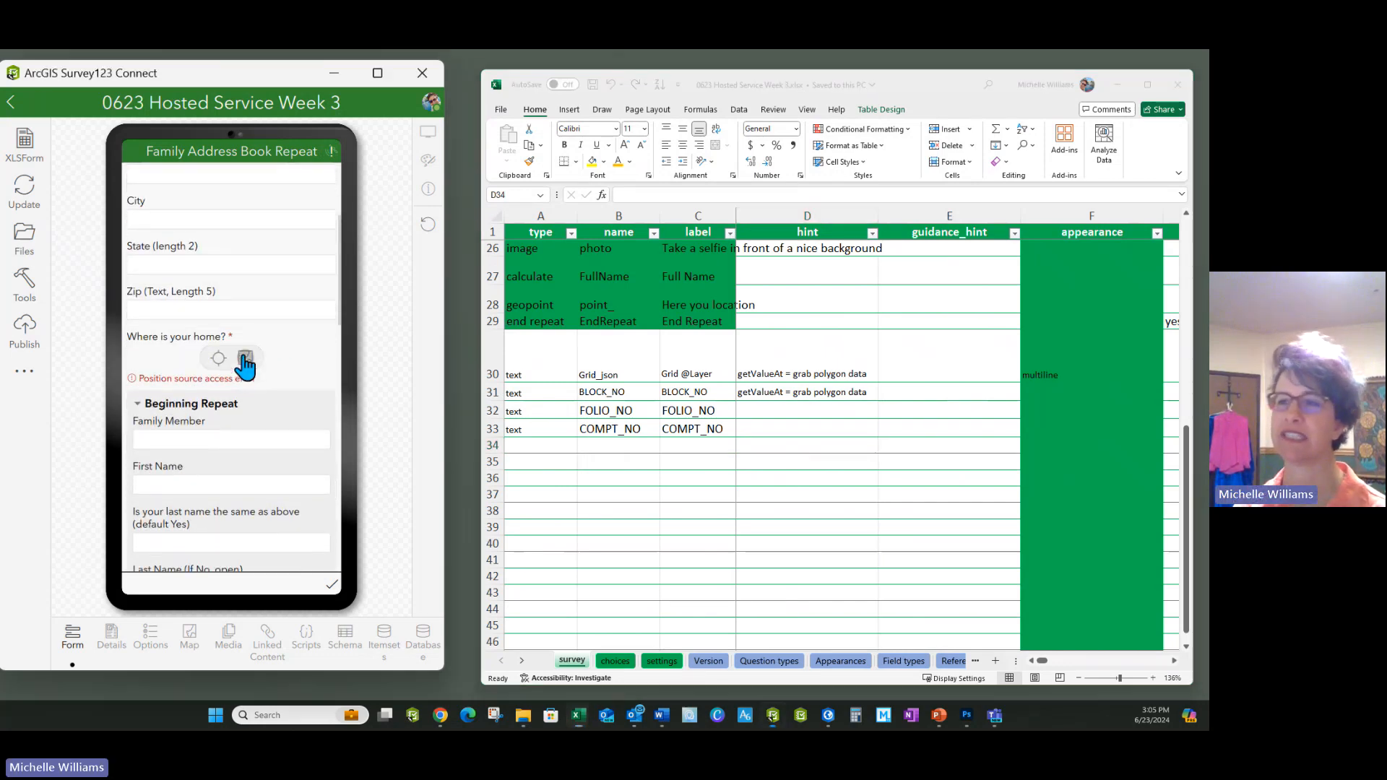
left_click(263, 346)
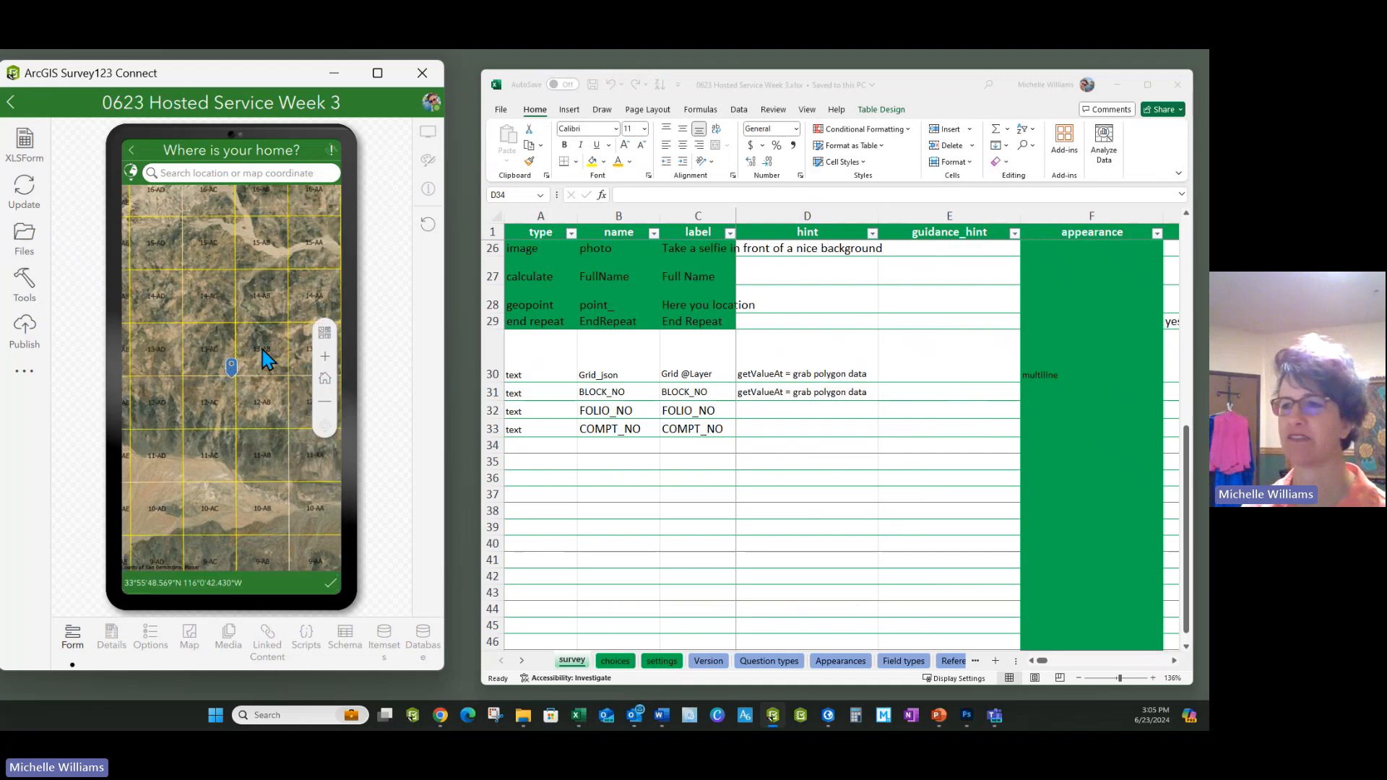
left_click(329, 582)
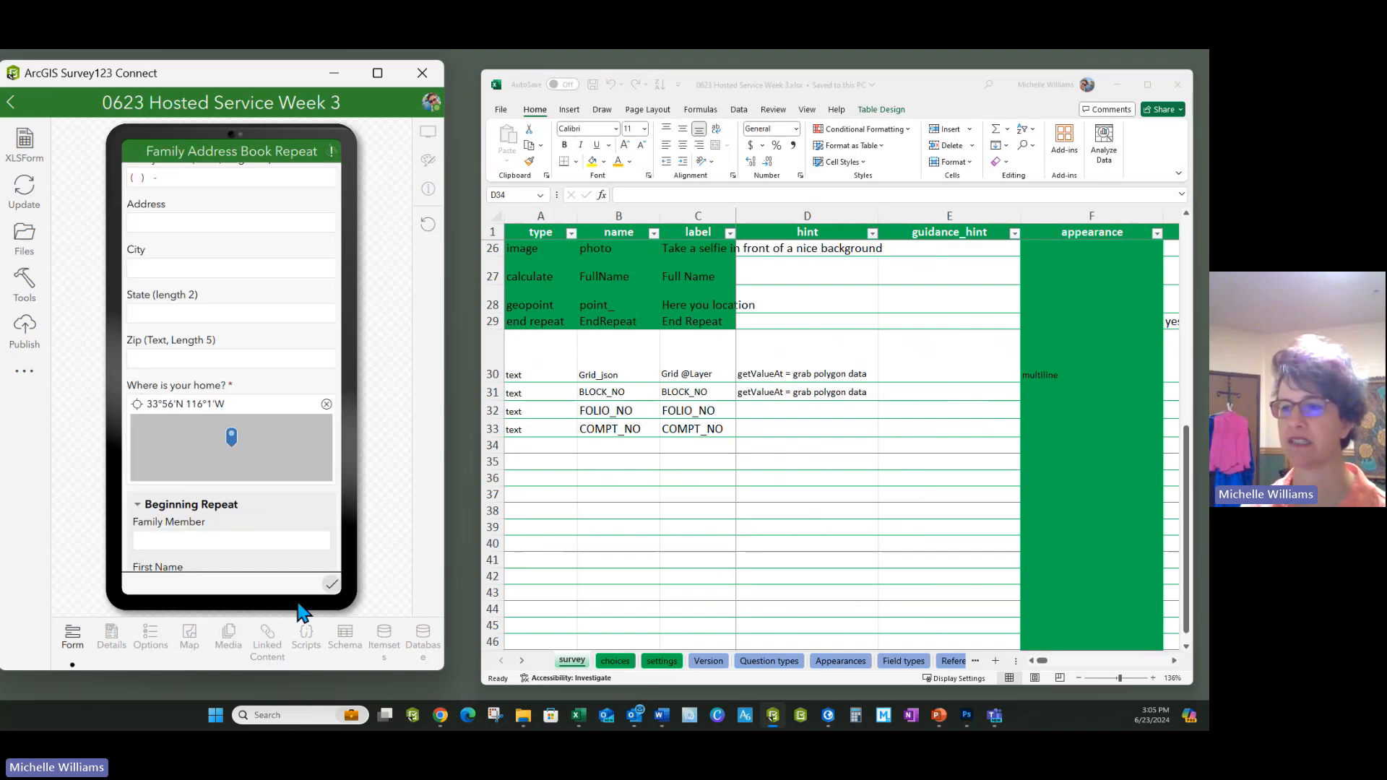
scroll(192, 352, "down", 5)
scroll(190, 343, "down", 2)
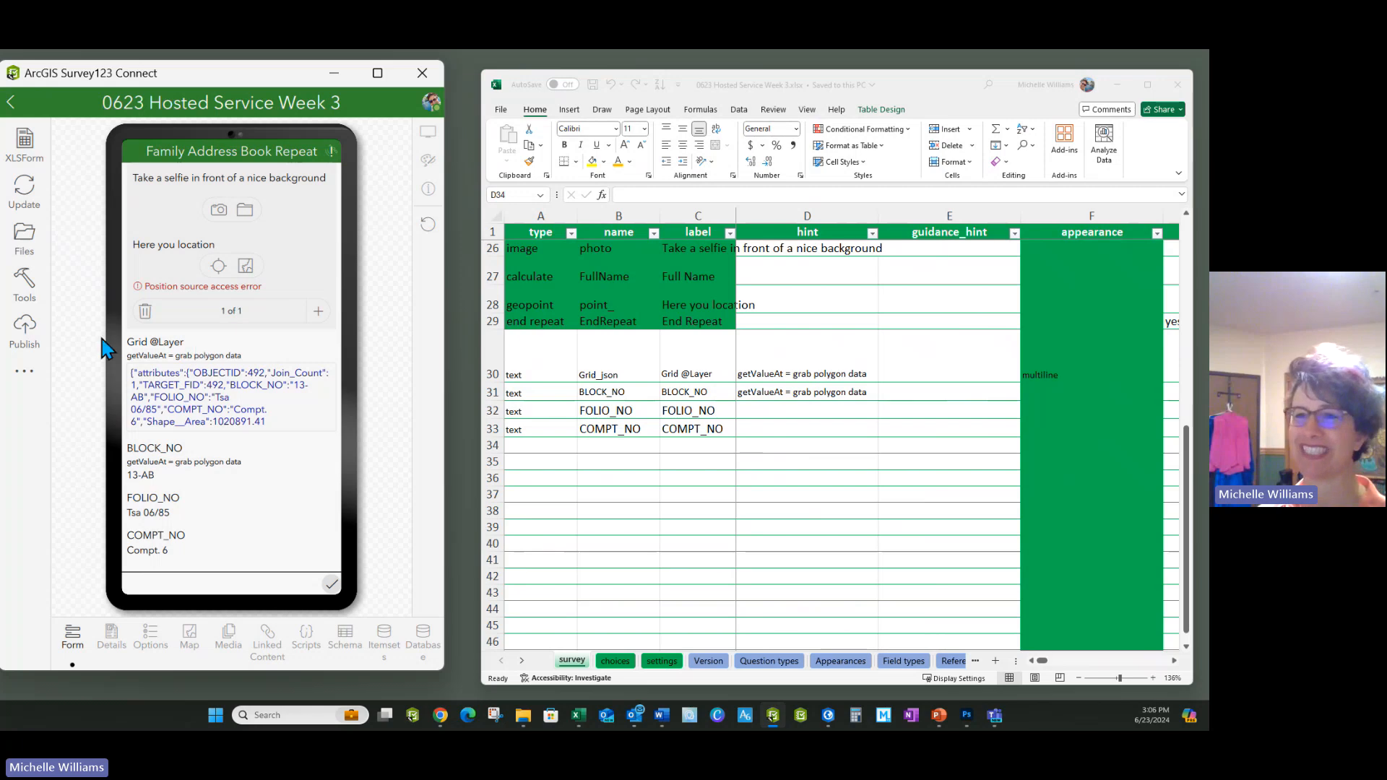
Republish the 0623 Hosted Service Week 3 survey, adding the Grid_json, BLOCK_NO, FOLIO_NO and COMPT_NO fields missing from its feature service
left_click(26, 334)
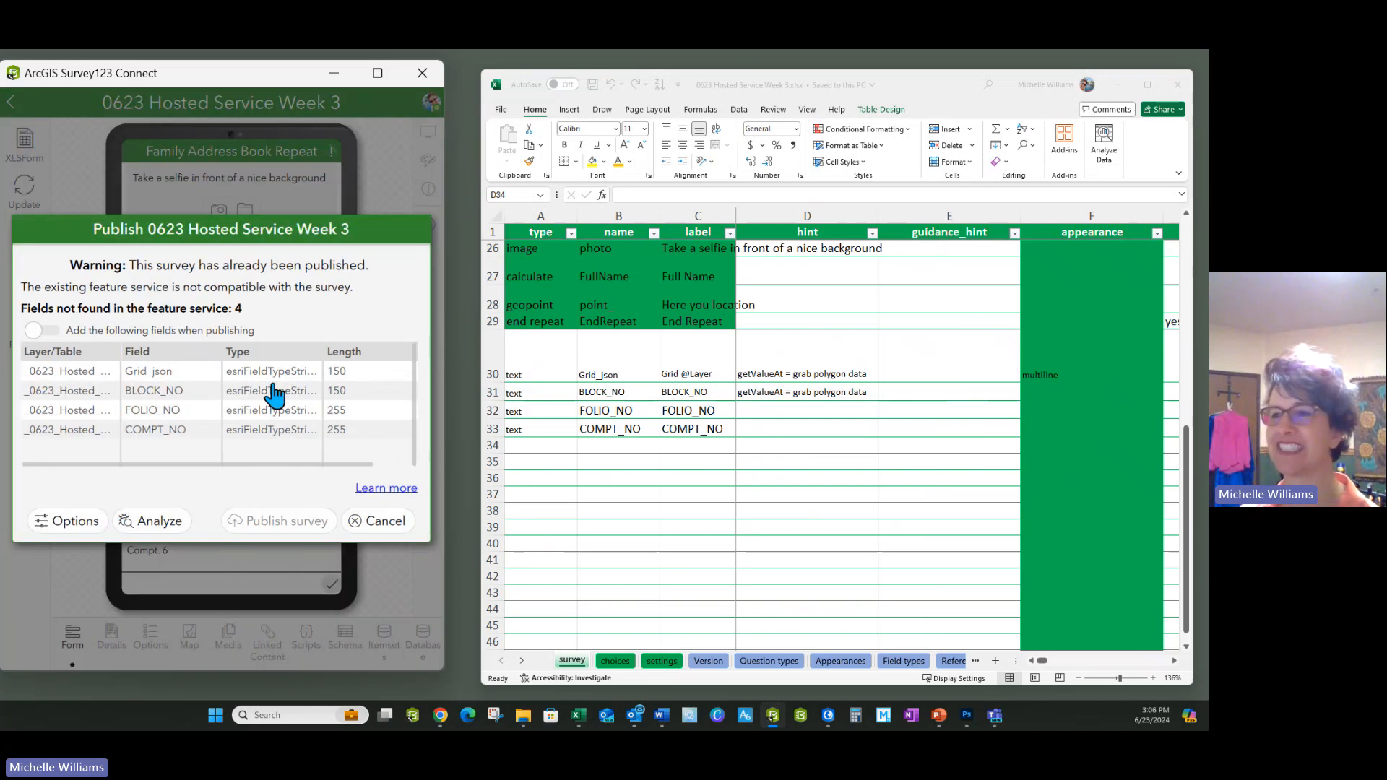
left_click(44, 331)
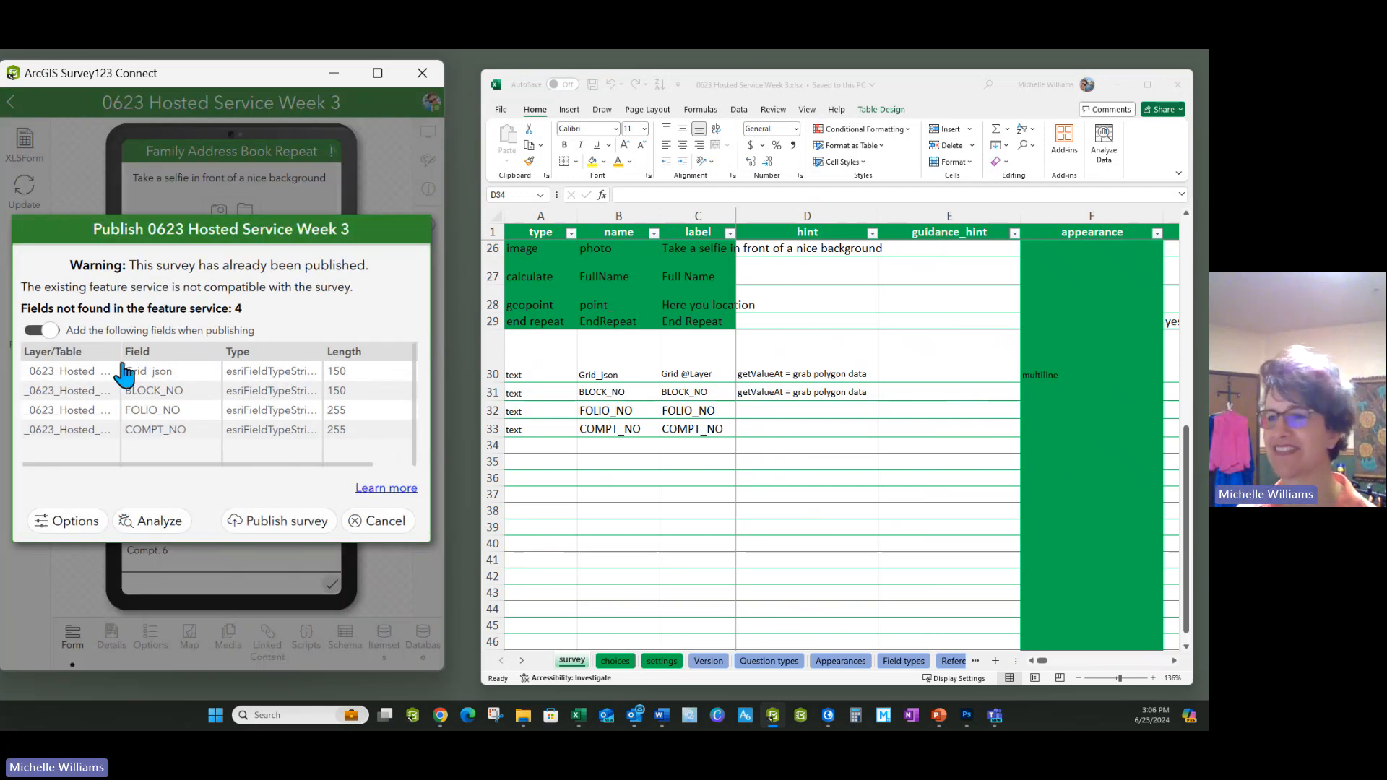
left_click(266, 523)
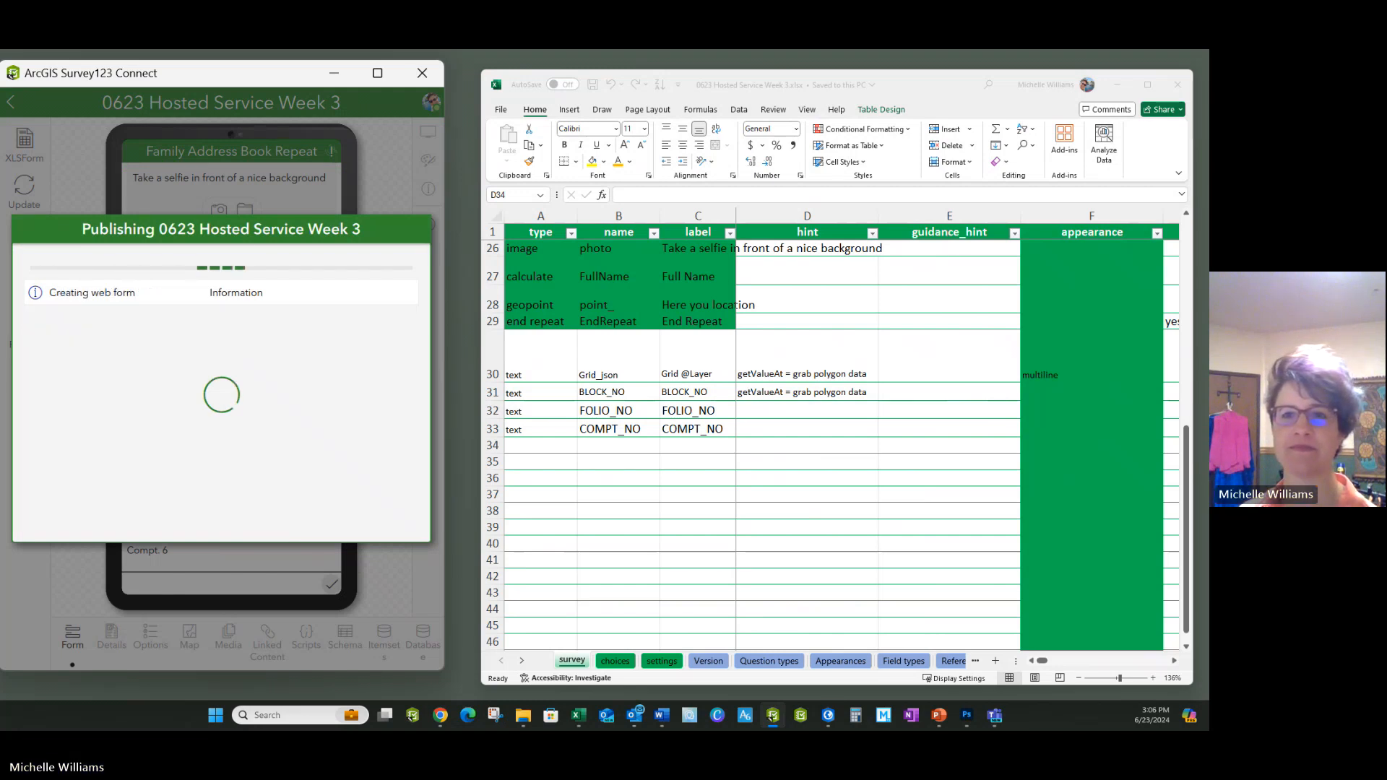
left_click(807, 444)
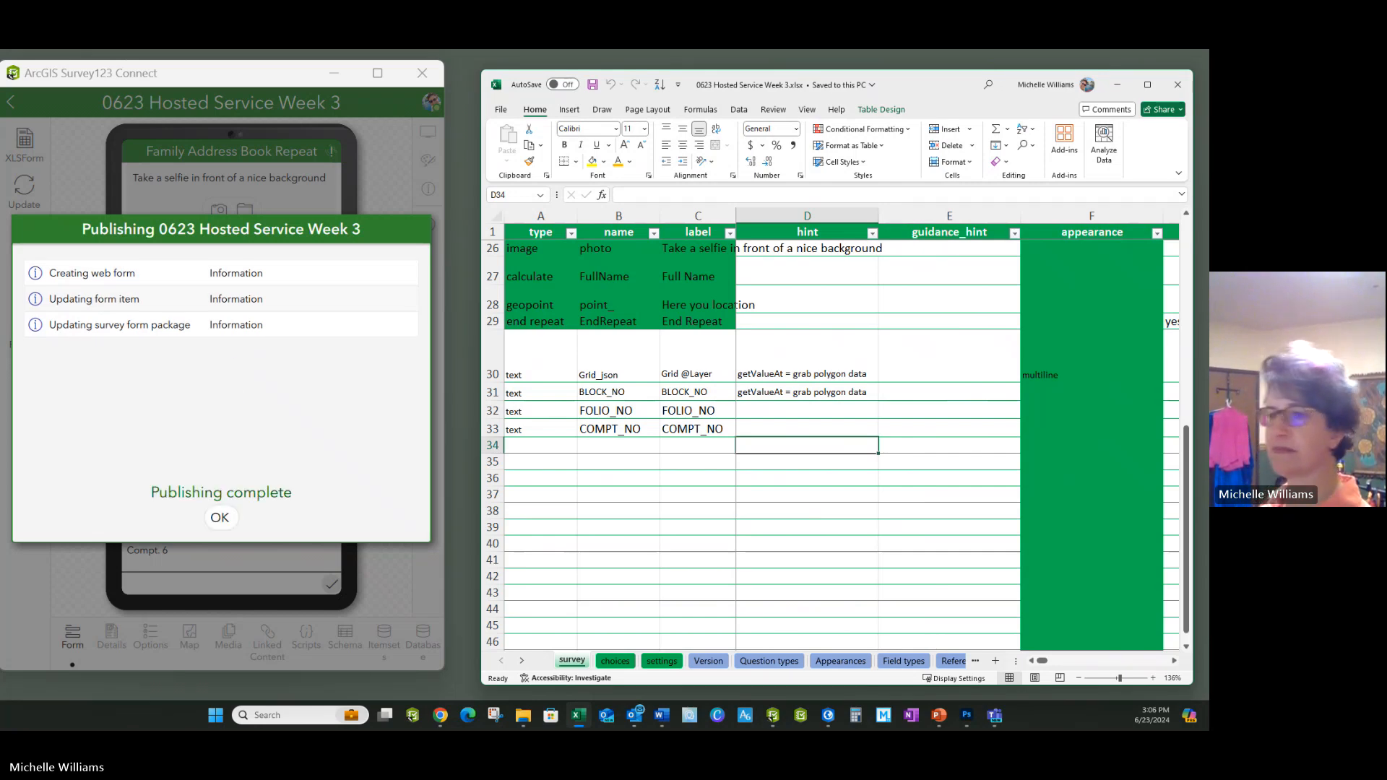
left_click(220, 517)
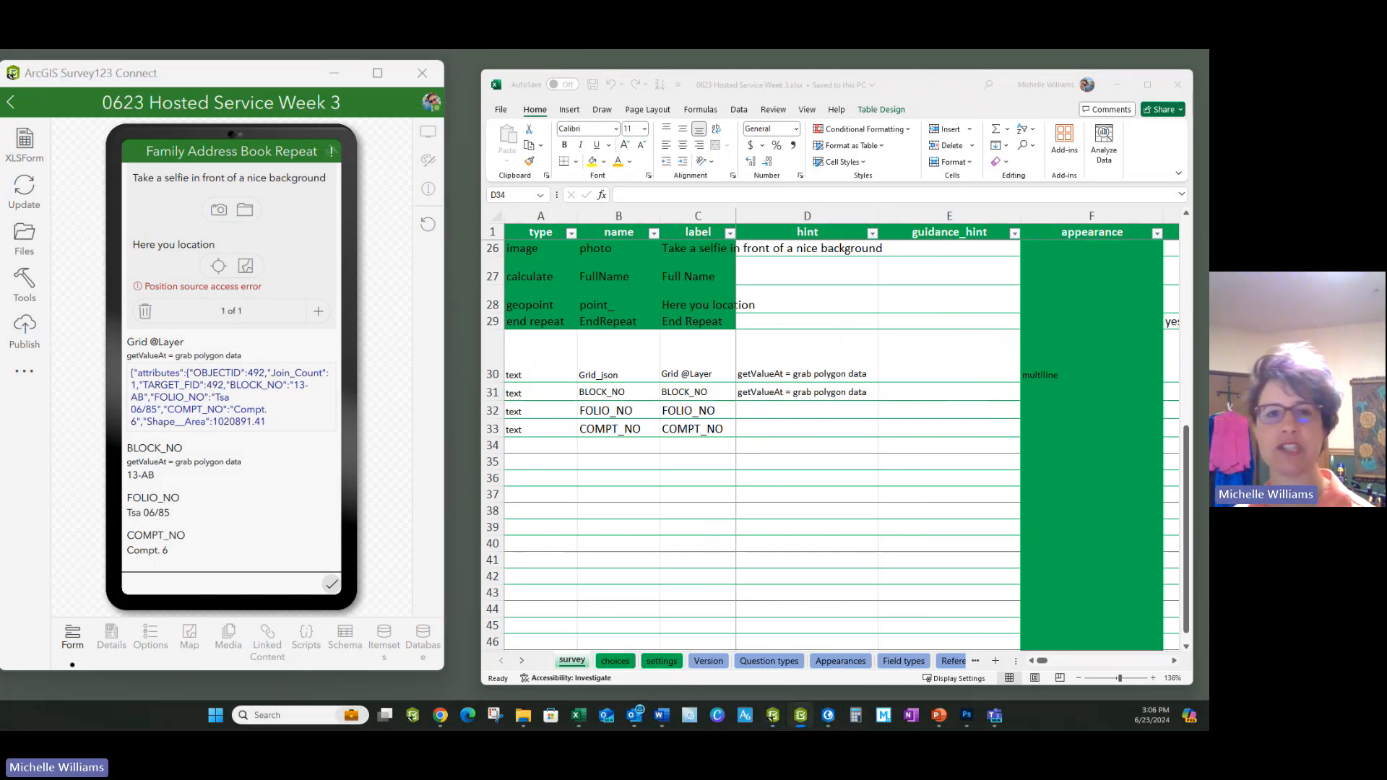
In the ArcGIS Survey123 field app, dismiss the location notice and download the update for the 0623 Hosted Service Week 3 survey
left_click_drag(325, 180, 855, 93)
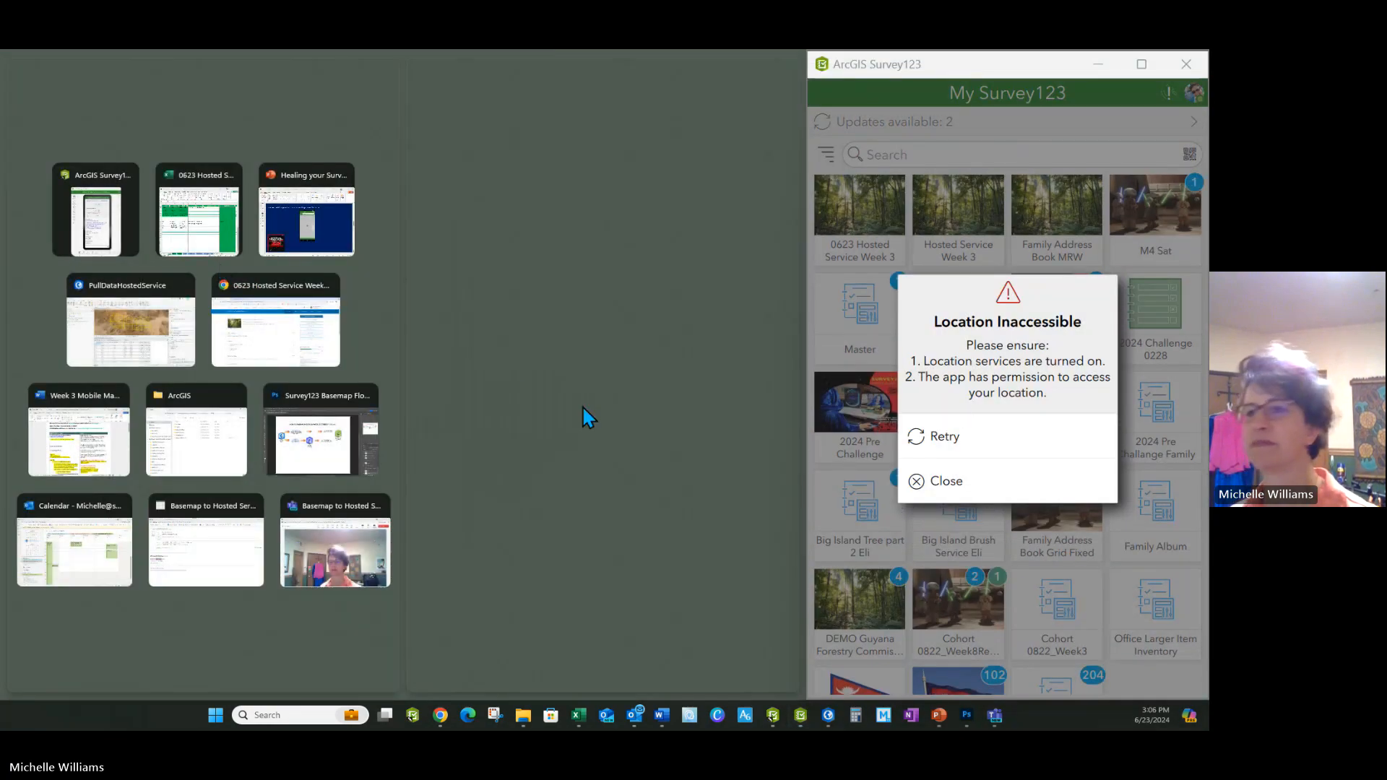
left_click(507, 255)
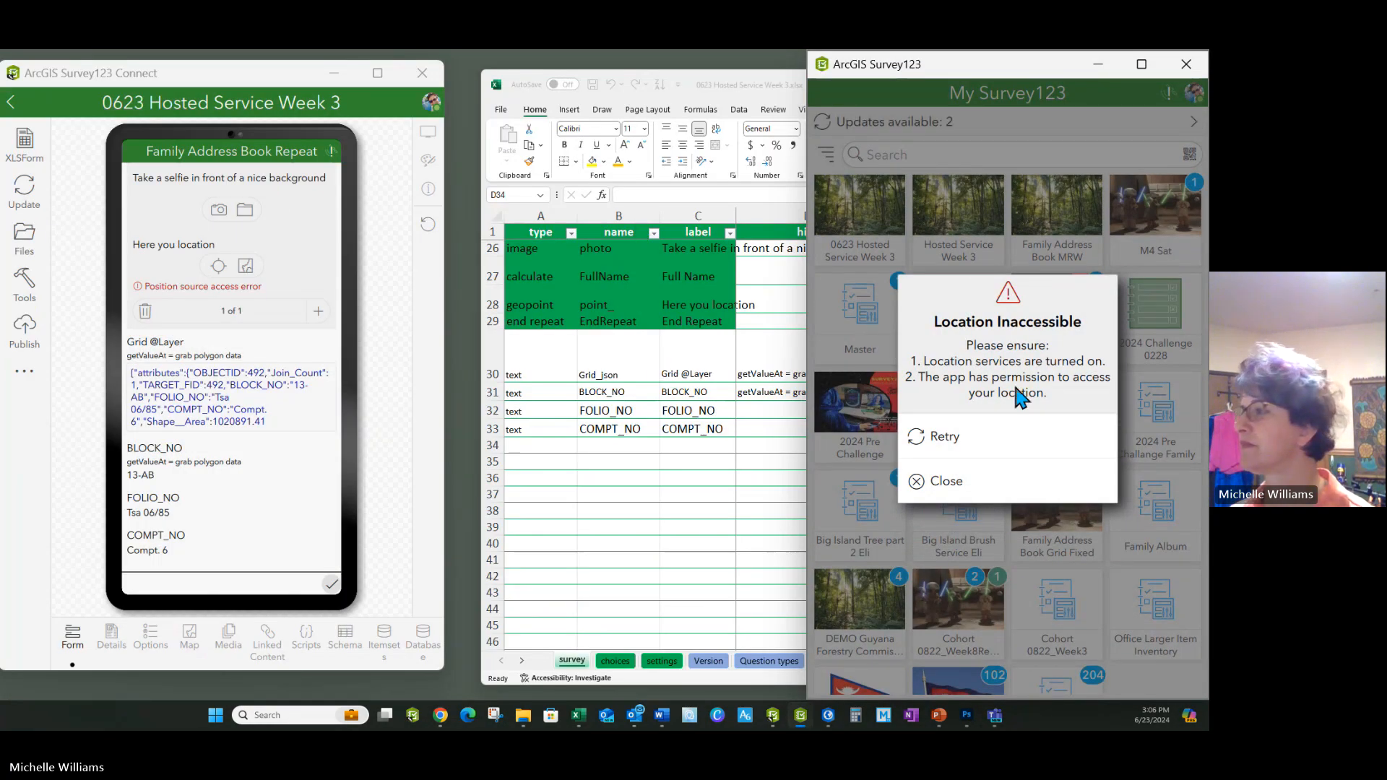
left_click(919, 483)
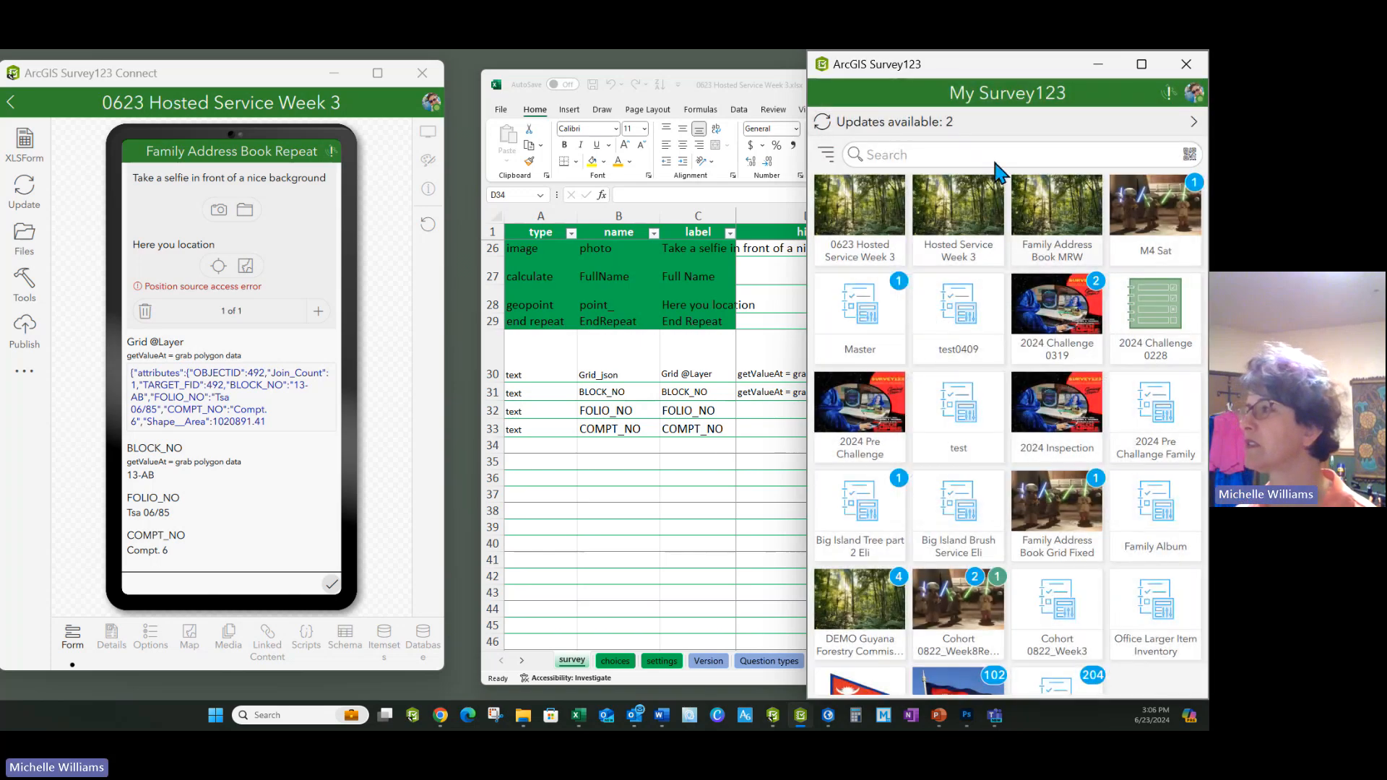
left_click(1141, 64)
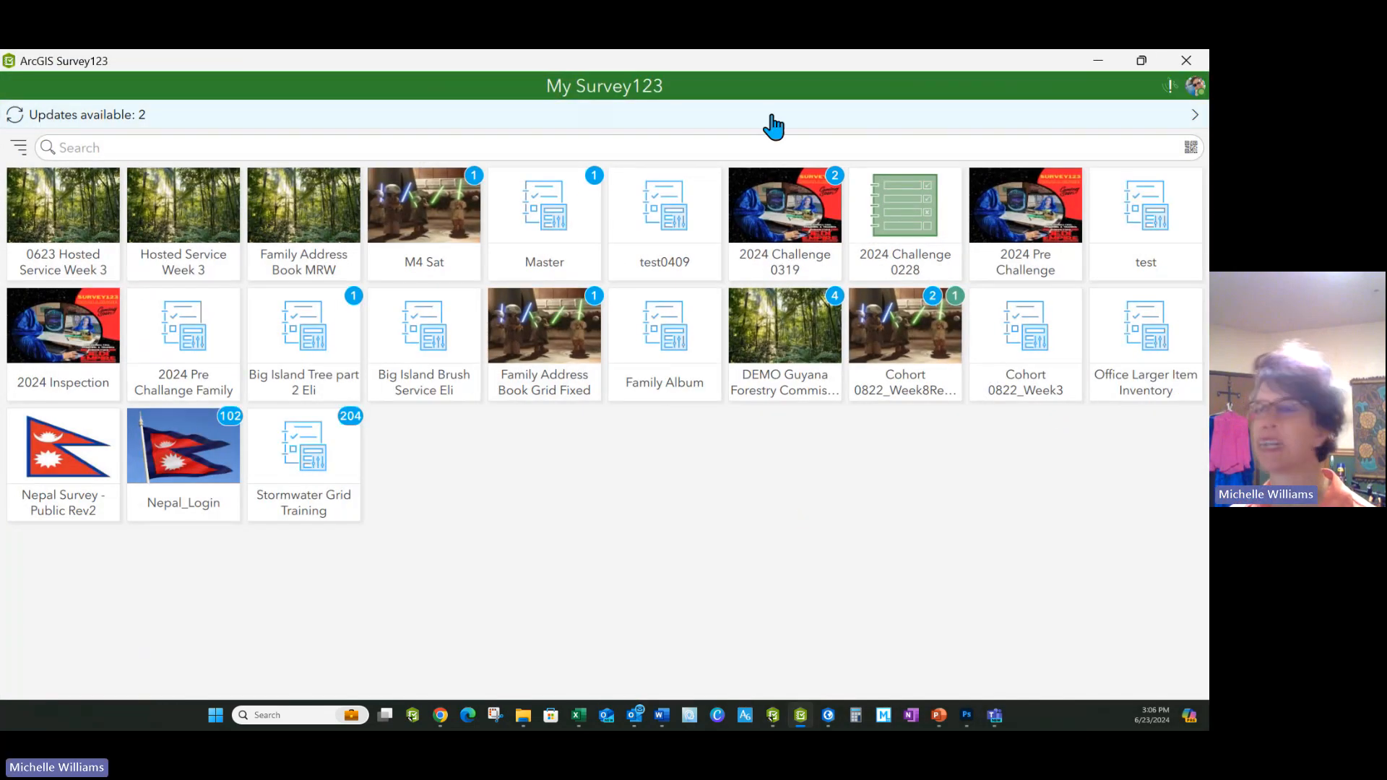
left_click(1193, 115)
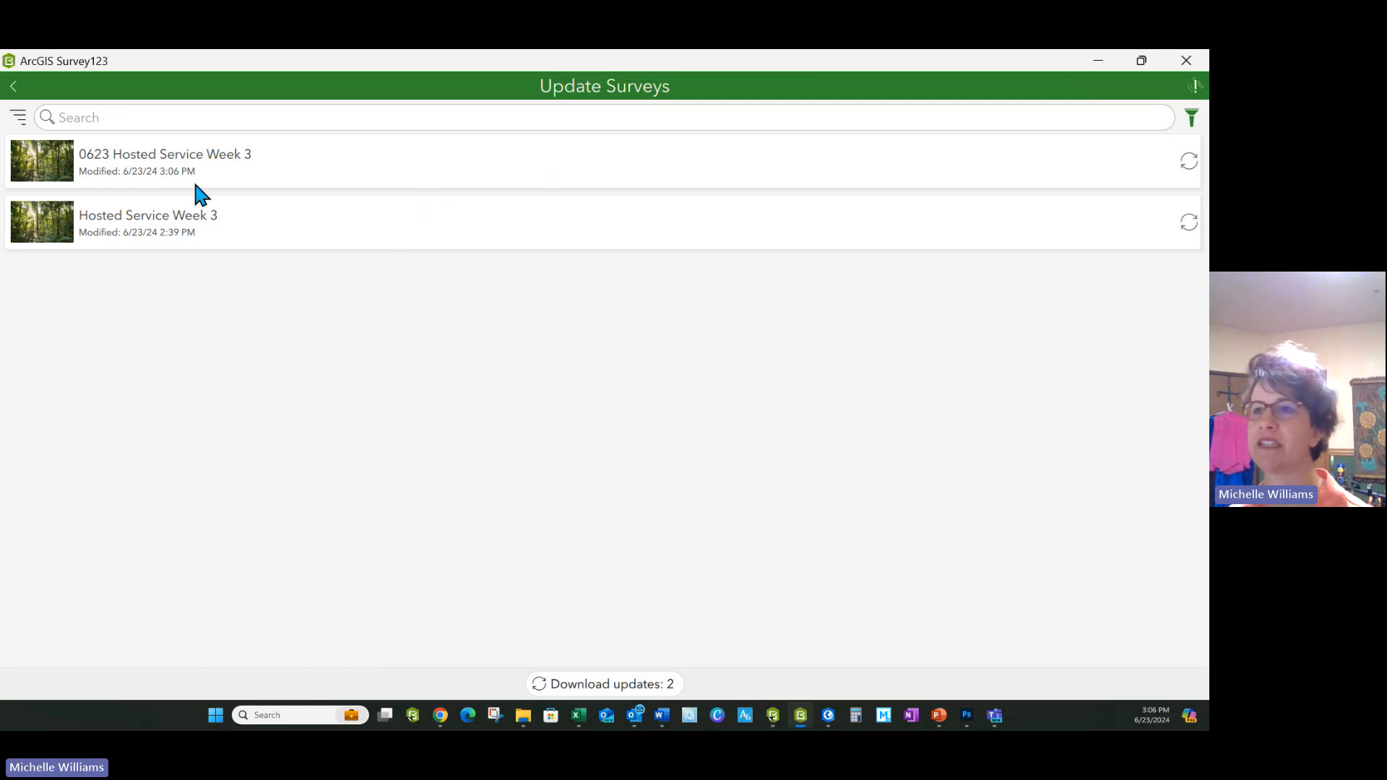
left_click(1179, 166)
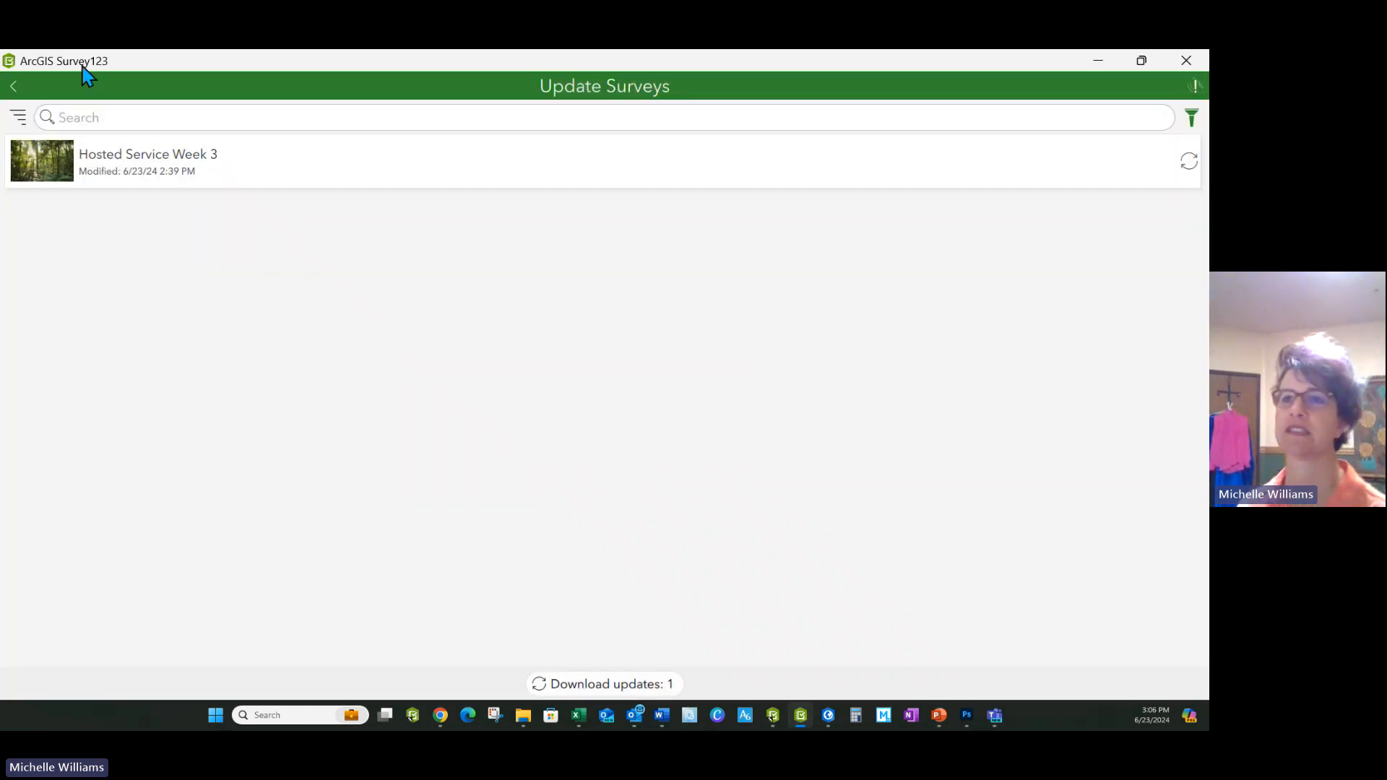
left_click(14, 87)
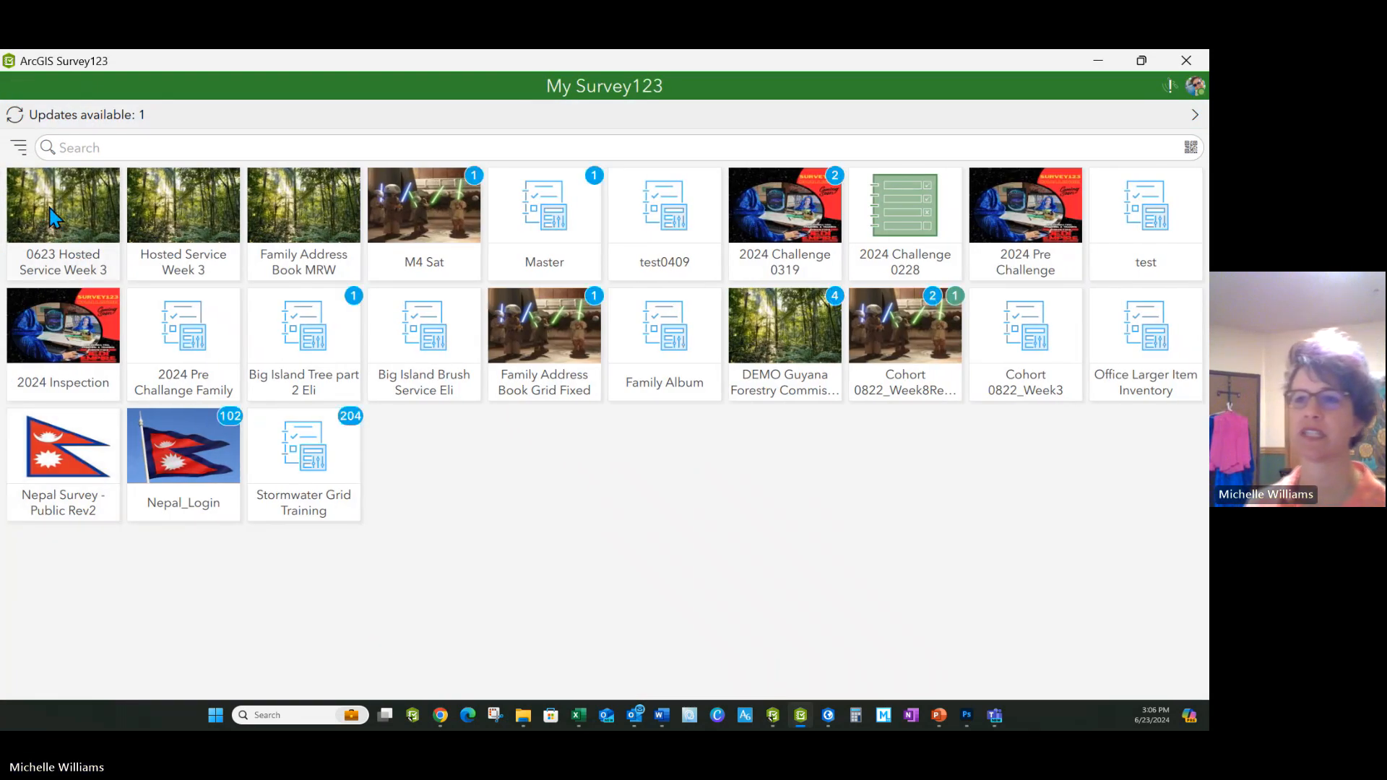
Start collecting a new 0623 Hosted Service Week 3 record, choosing the second family last name and entering placeholder first name and phone values
left_click(52, 216)
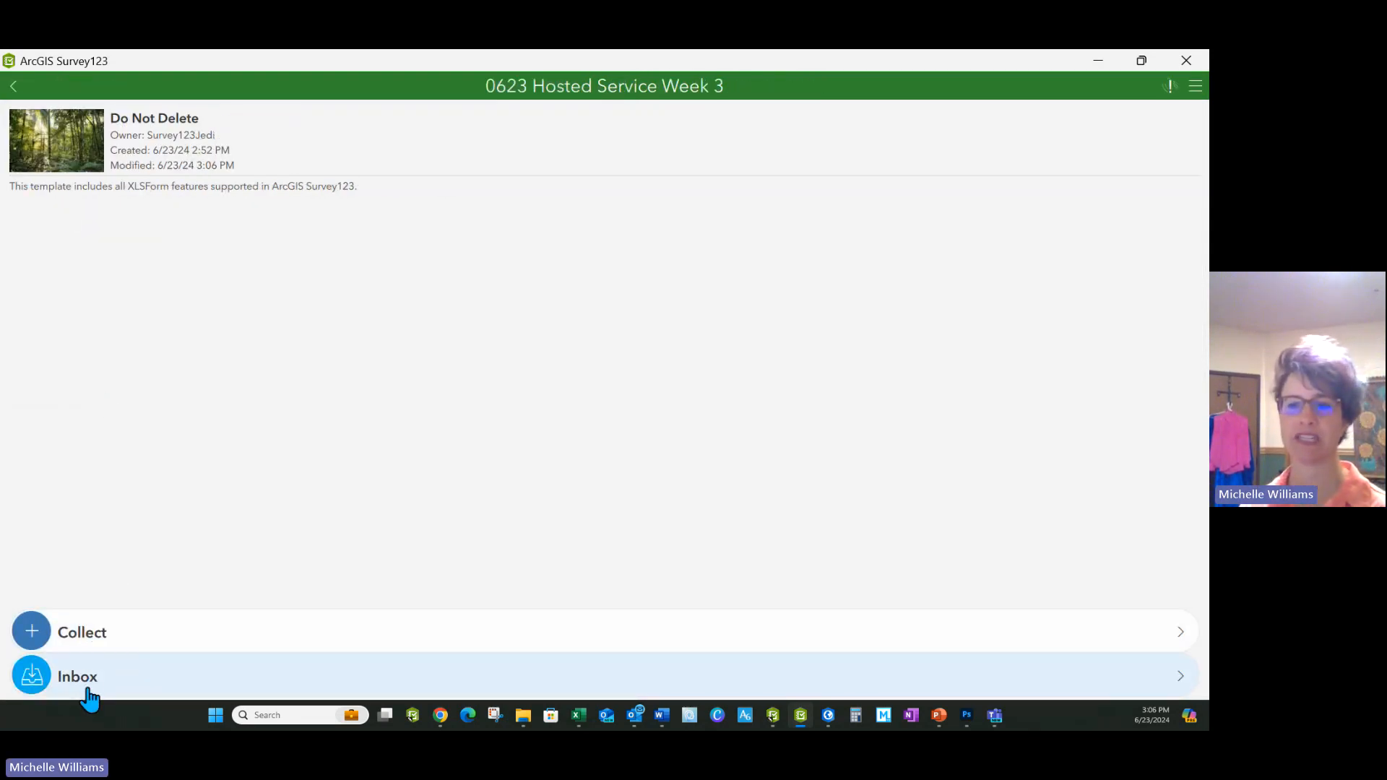
left_click(82, 647)
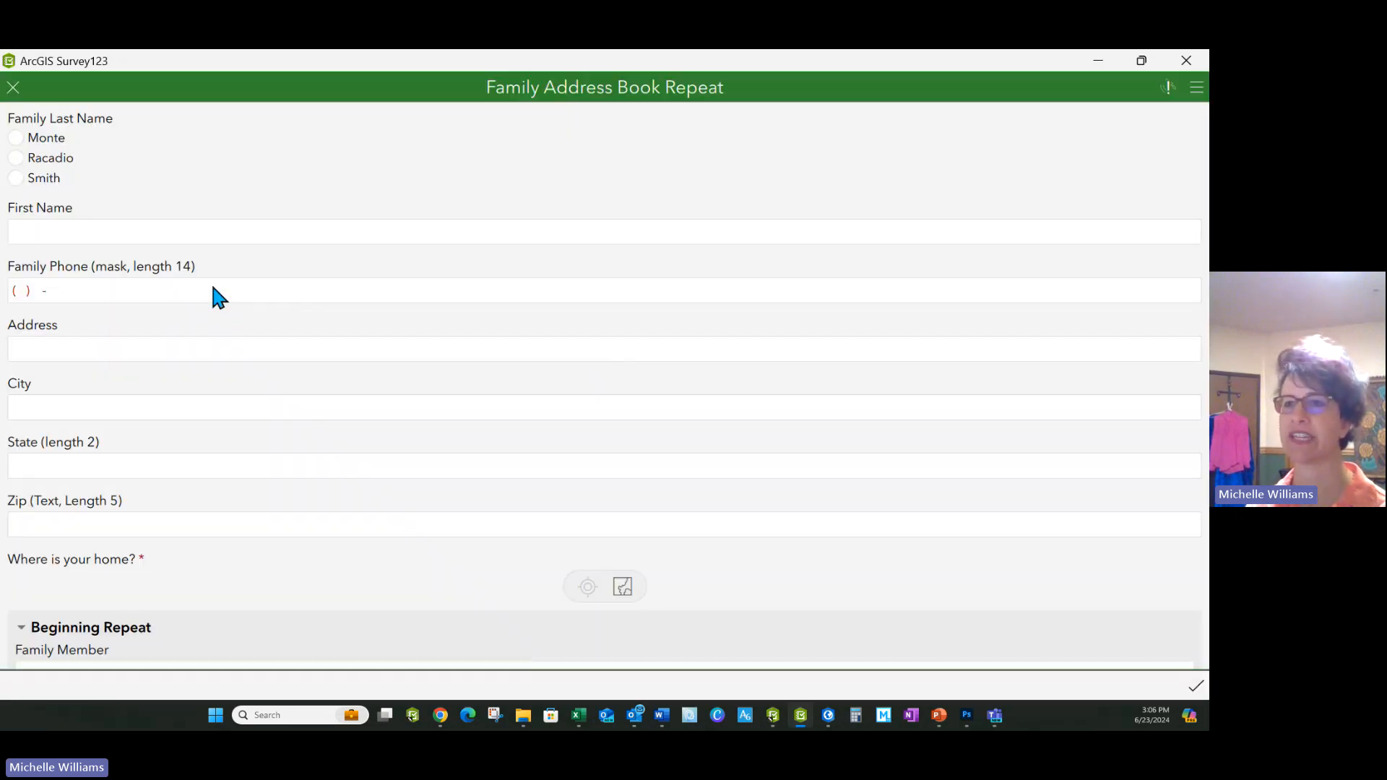
left_click(20, 159)
left_click(48, 232)
type("jgsajhqSADg")
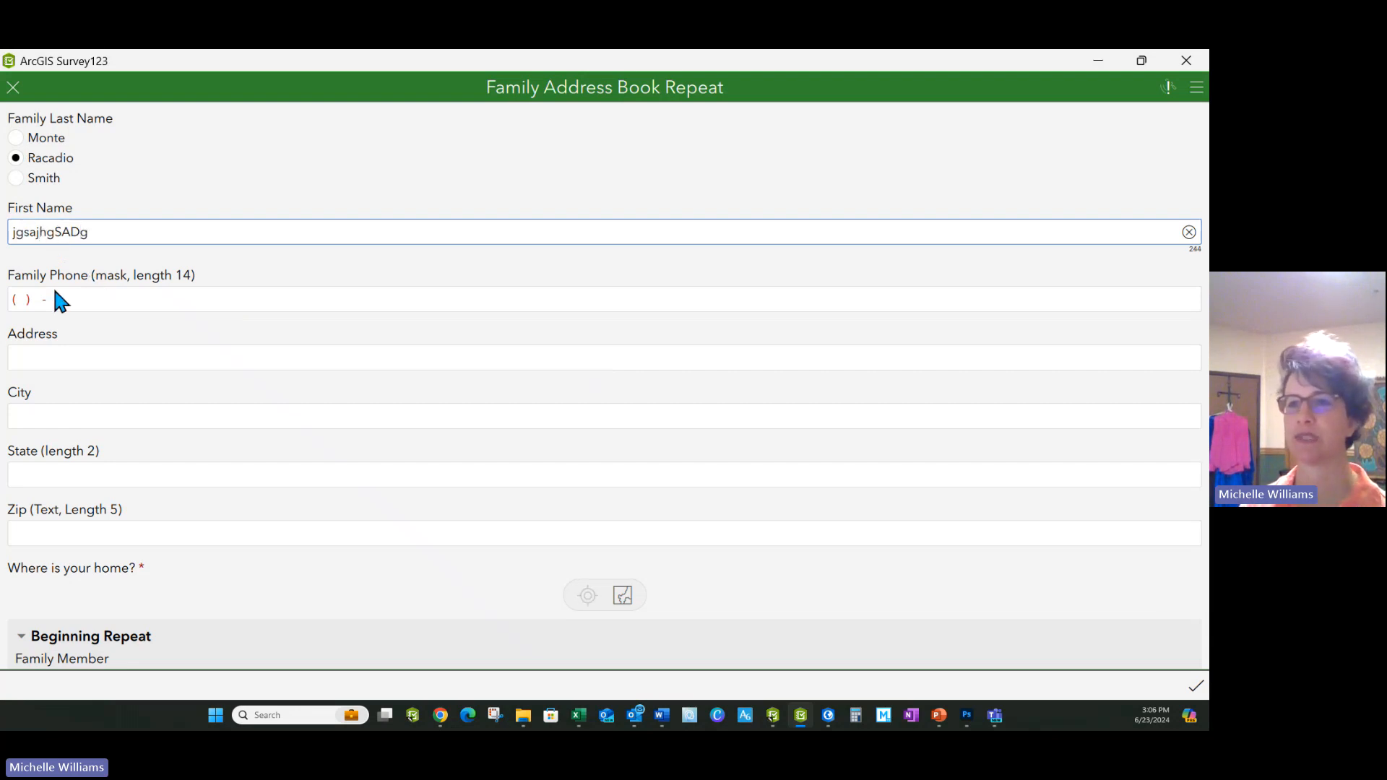
left_click(53, 297)
type("9999999999")
scroll(133, 364, "down", 4)
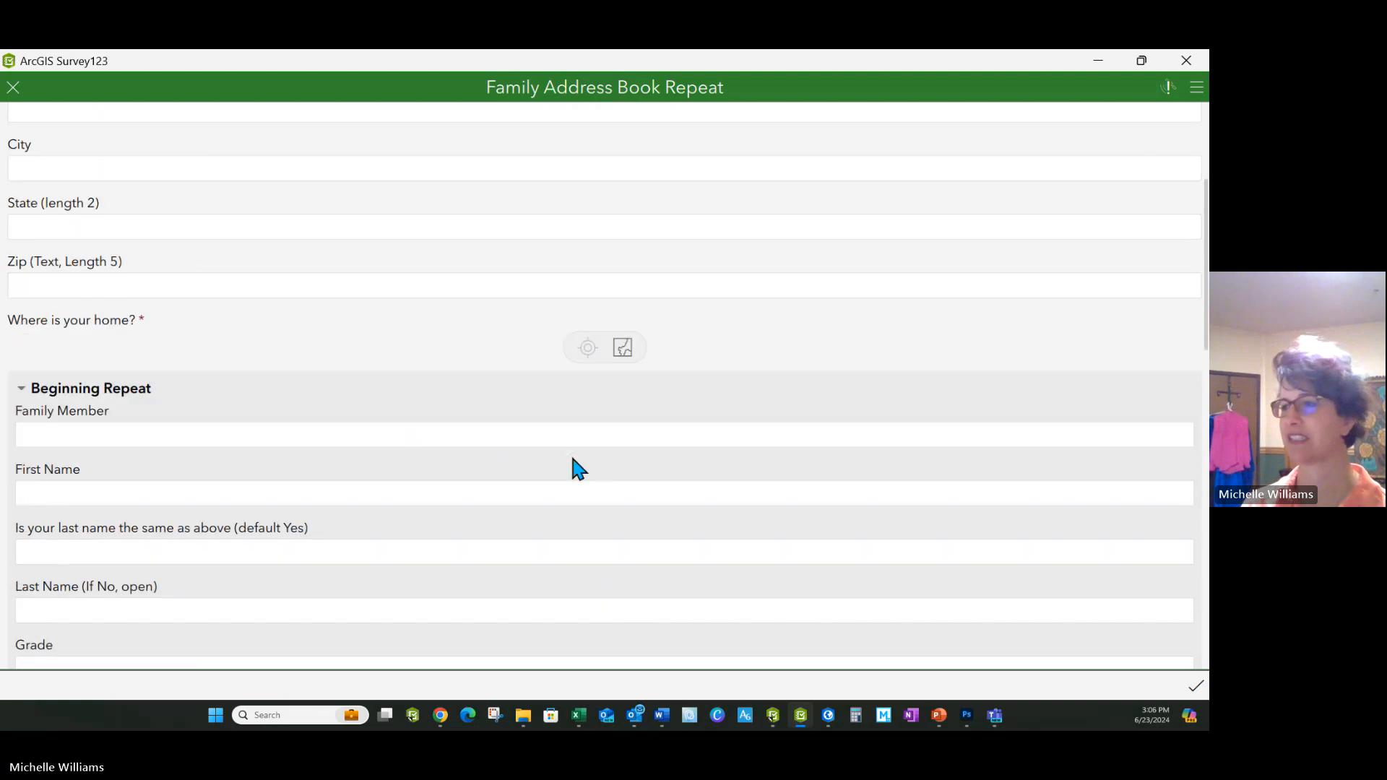
left_click(621, 281)
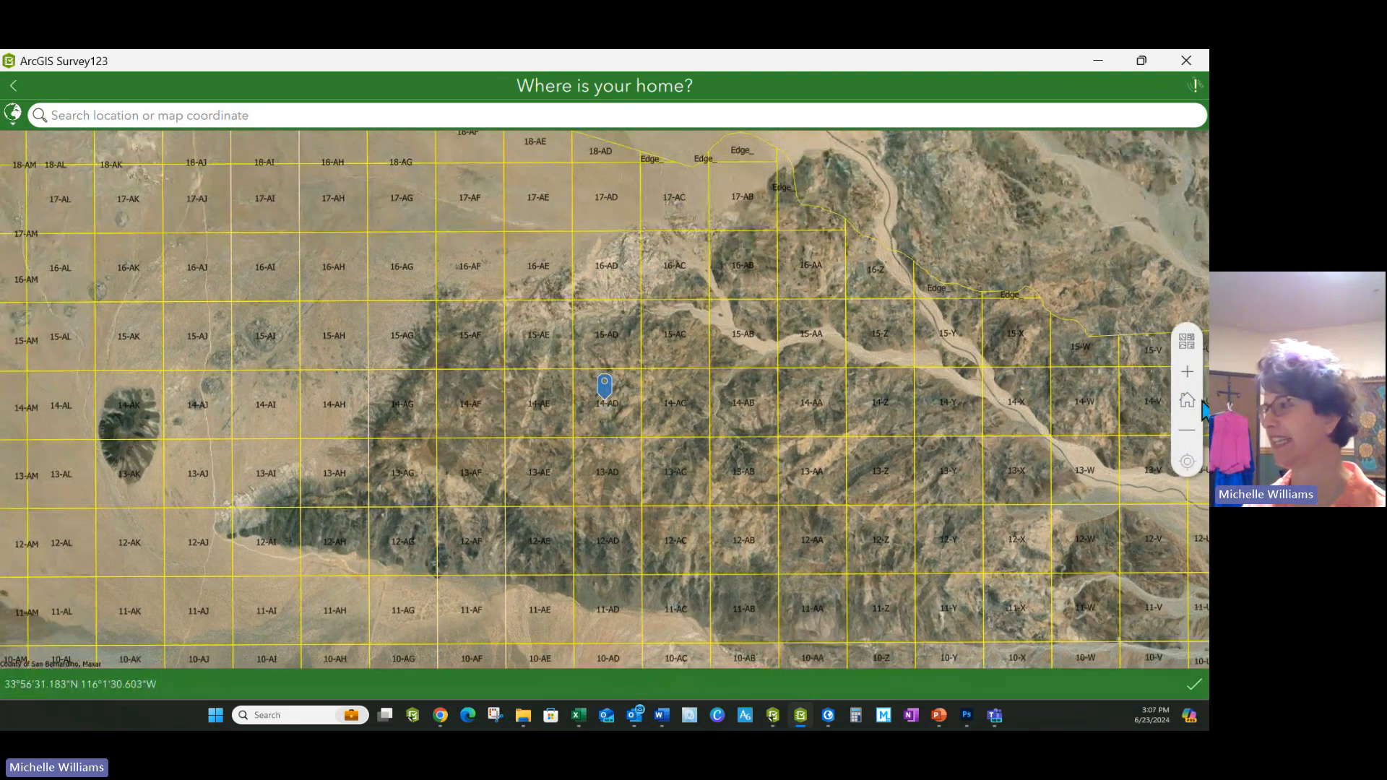
left_click(1194, 684)
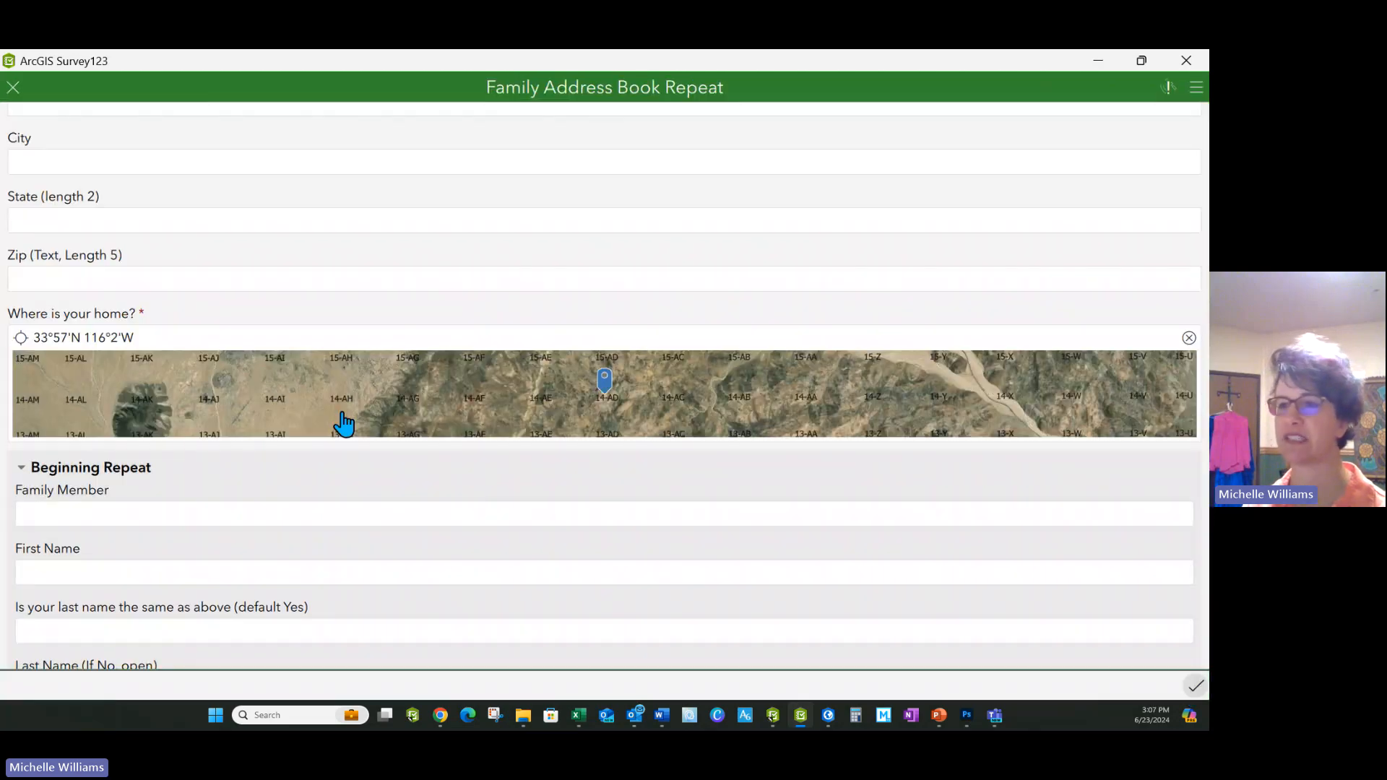
scroll(217, 390, "down", 15)
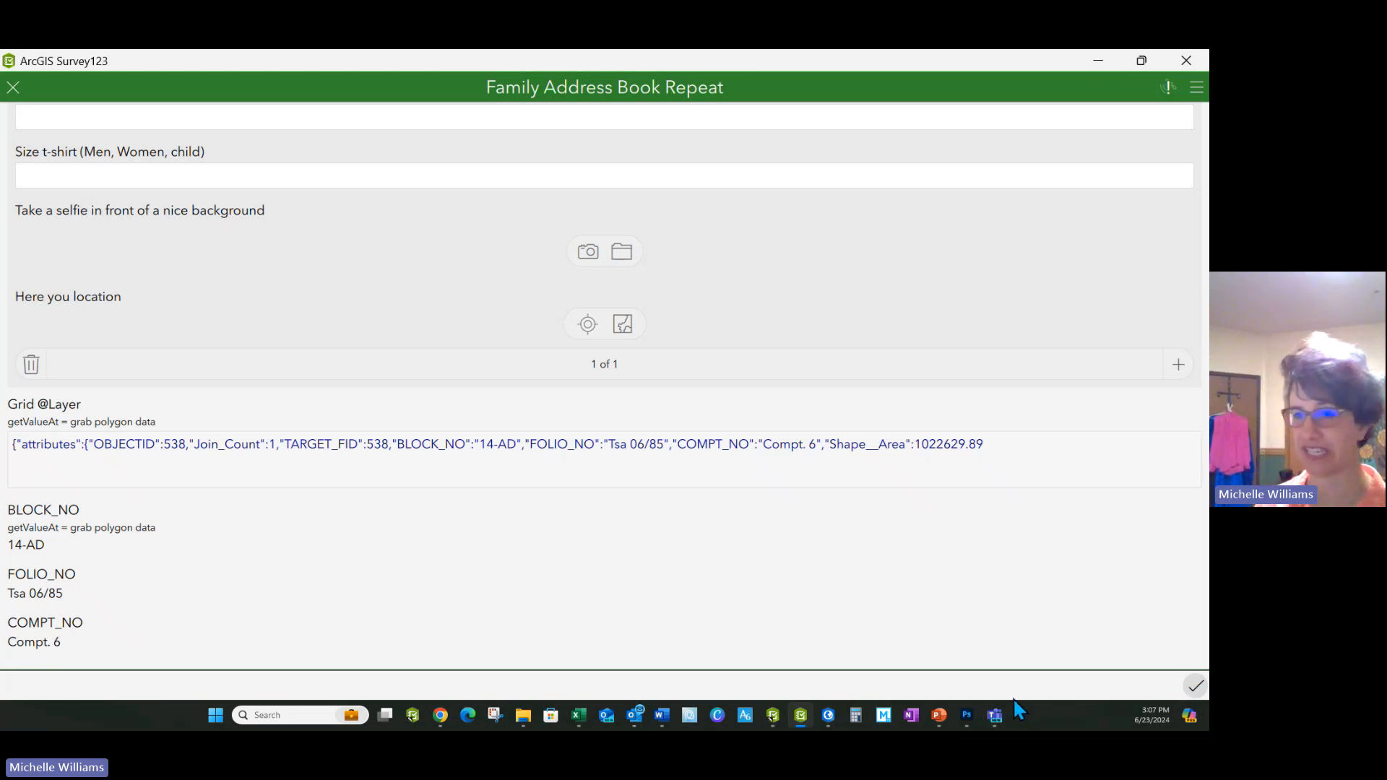
Try to send the completed survey and read the error details for its record in the Outbox, declining to edit it
left_click(1196, 687)
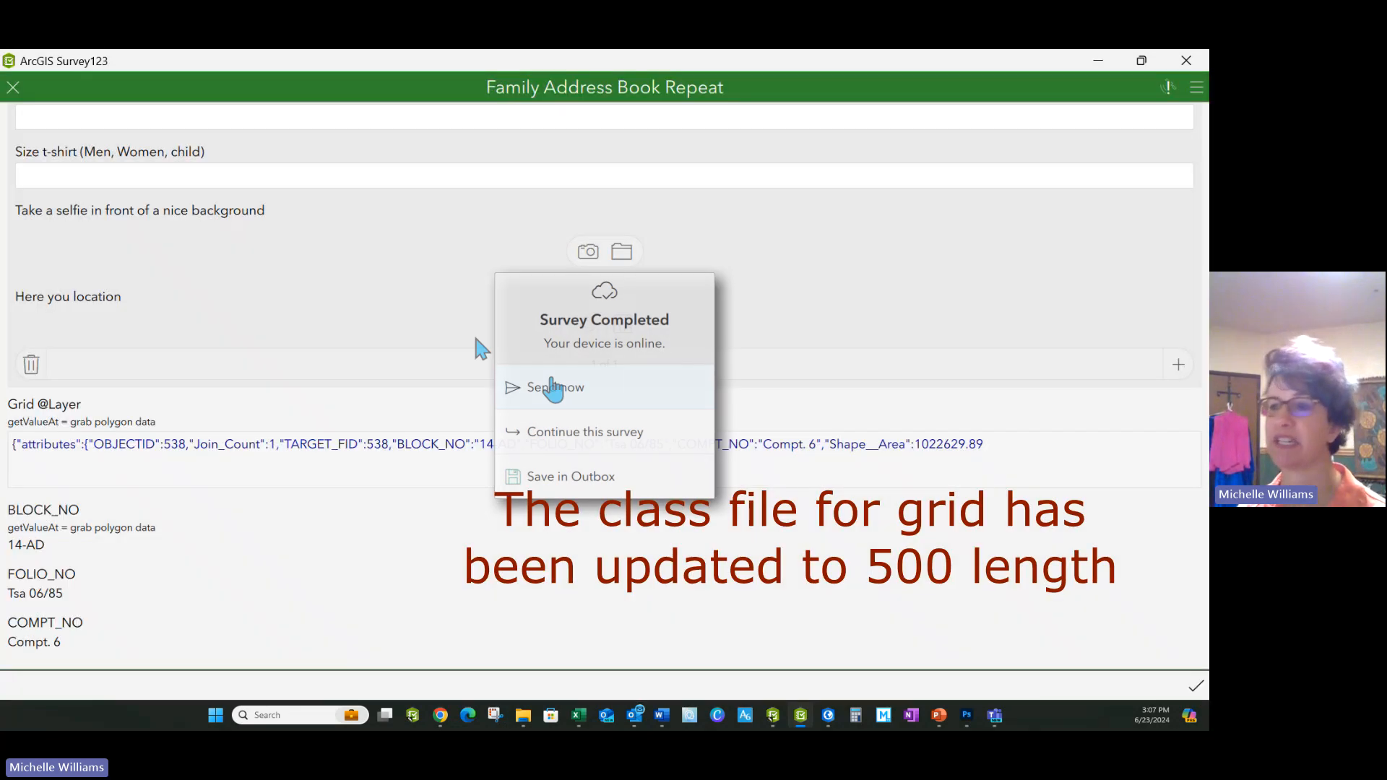
left_click(553, 387)
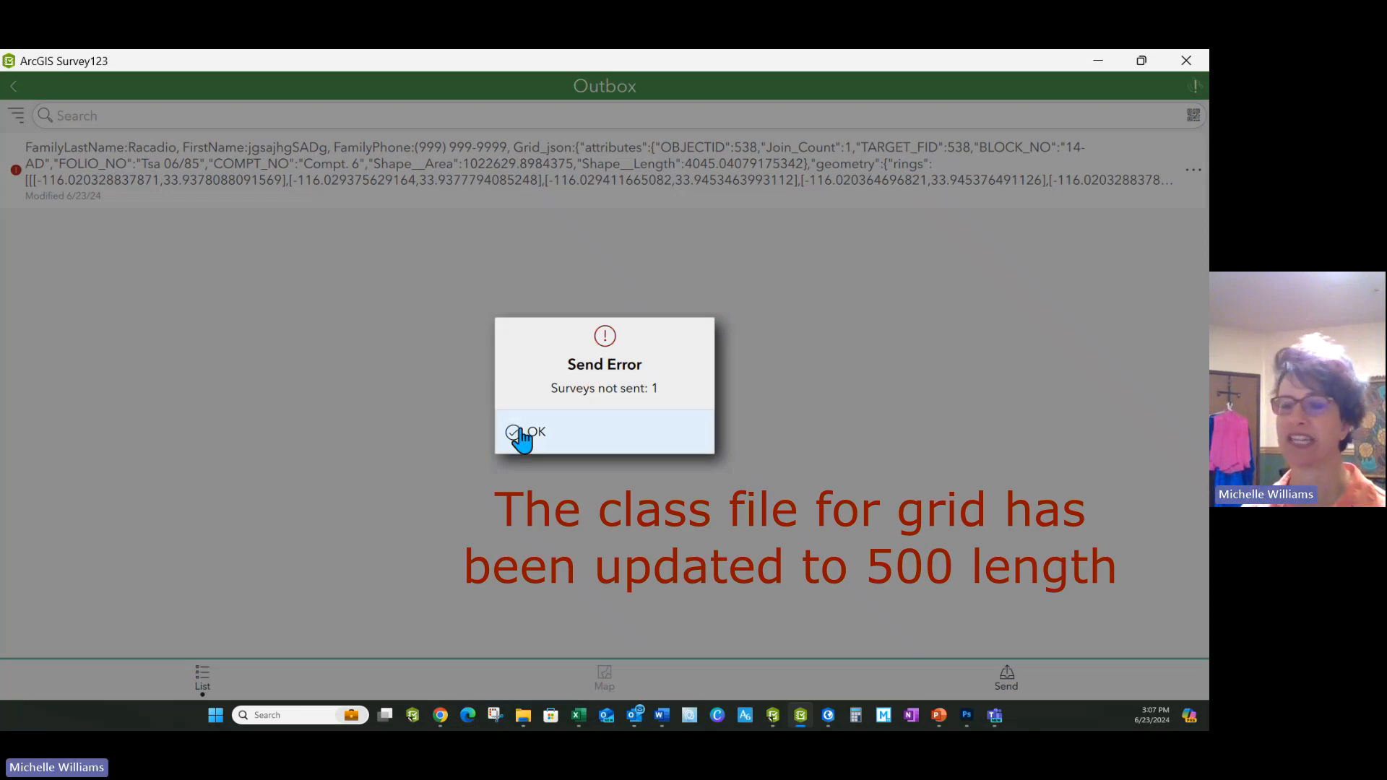
left_click(521, 433)
left_click(108, 171)
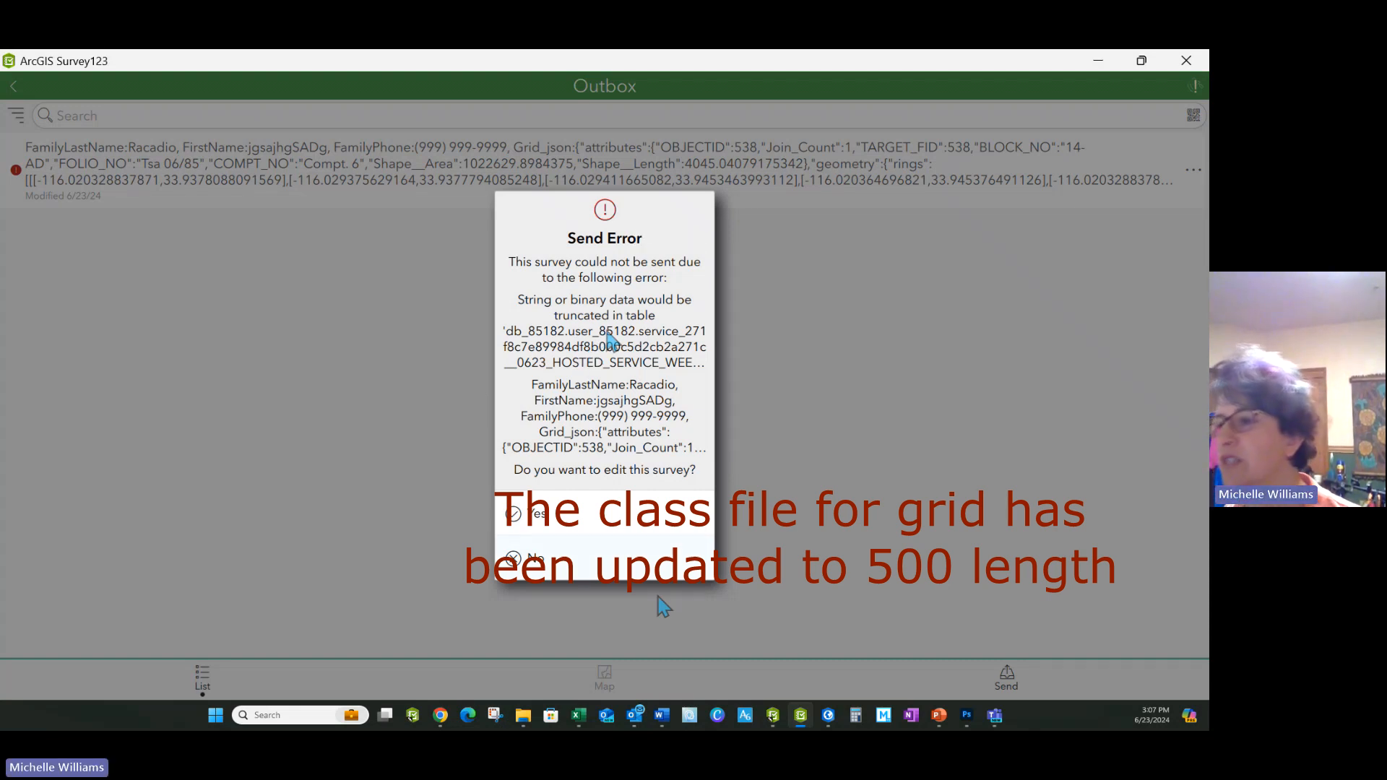
left_click(535, 560)
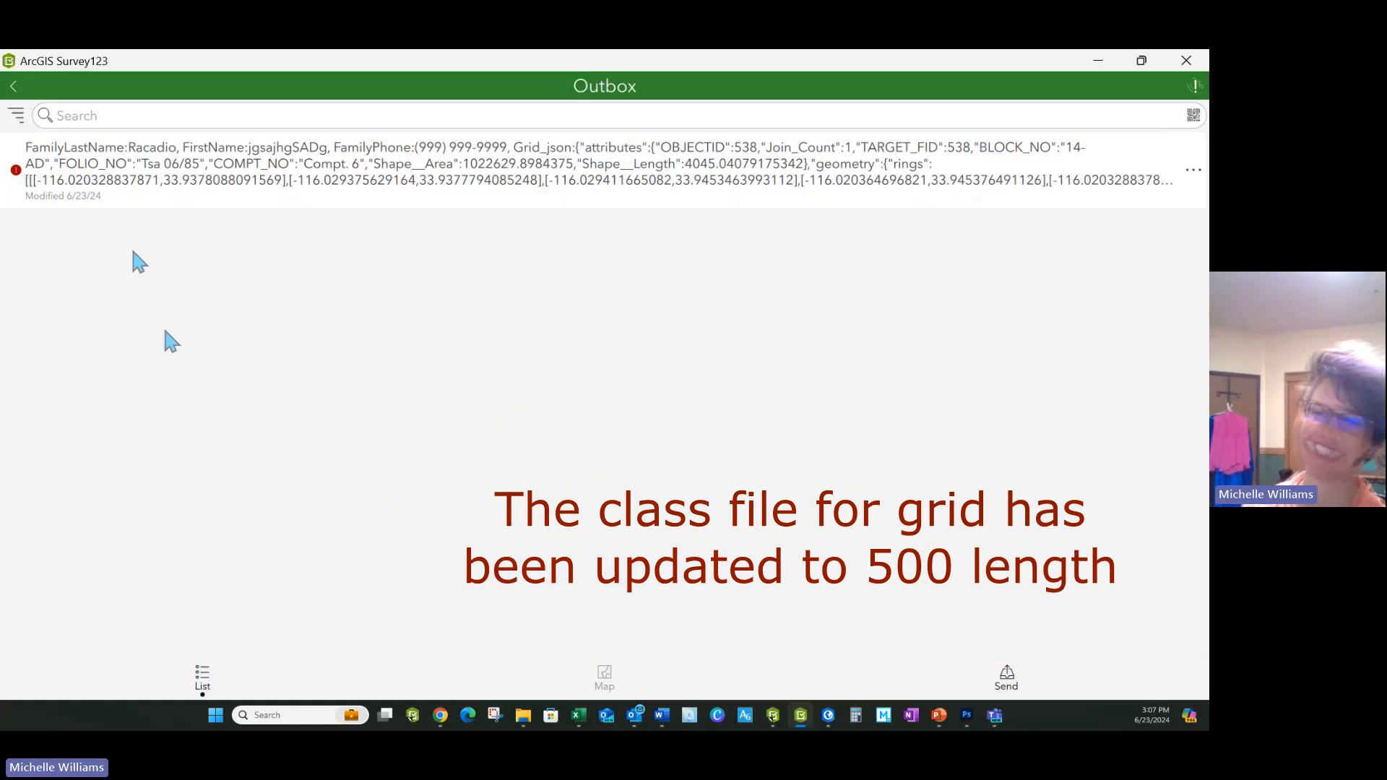
Return to the survey workbook and examine the bind::esri:fieldLength values for the pulled grid data questions from row 30
left_click(1141, 61)
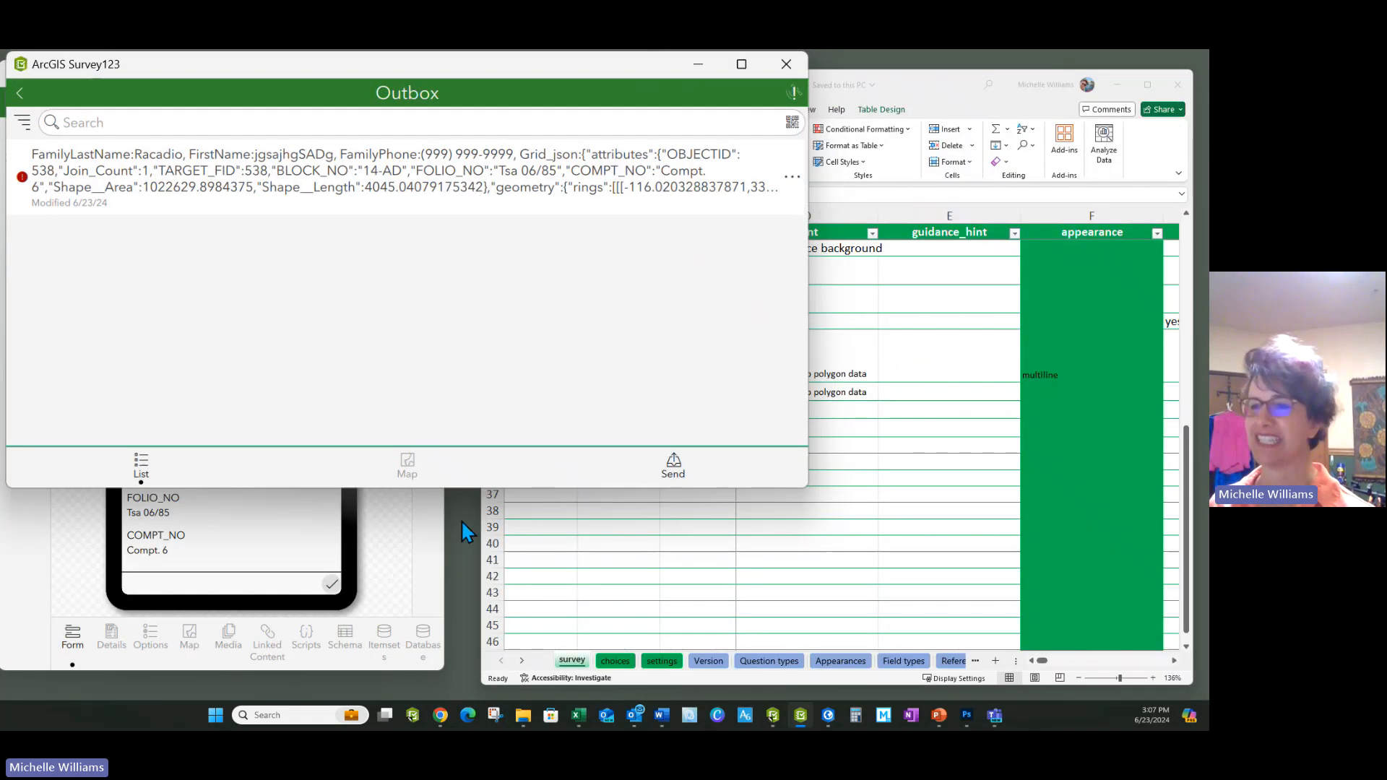
left_click(231, 519)
left_click(870, 433)
left_click(848, 368)
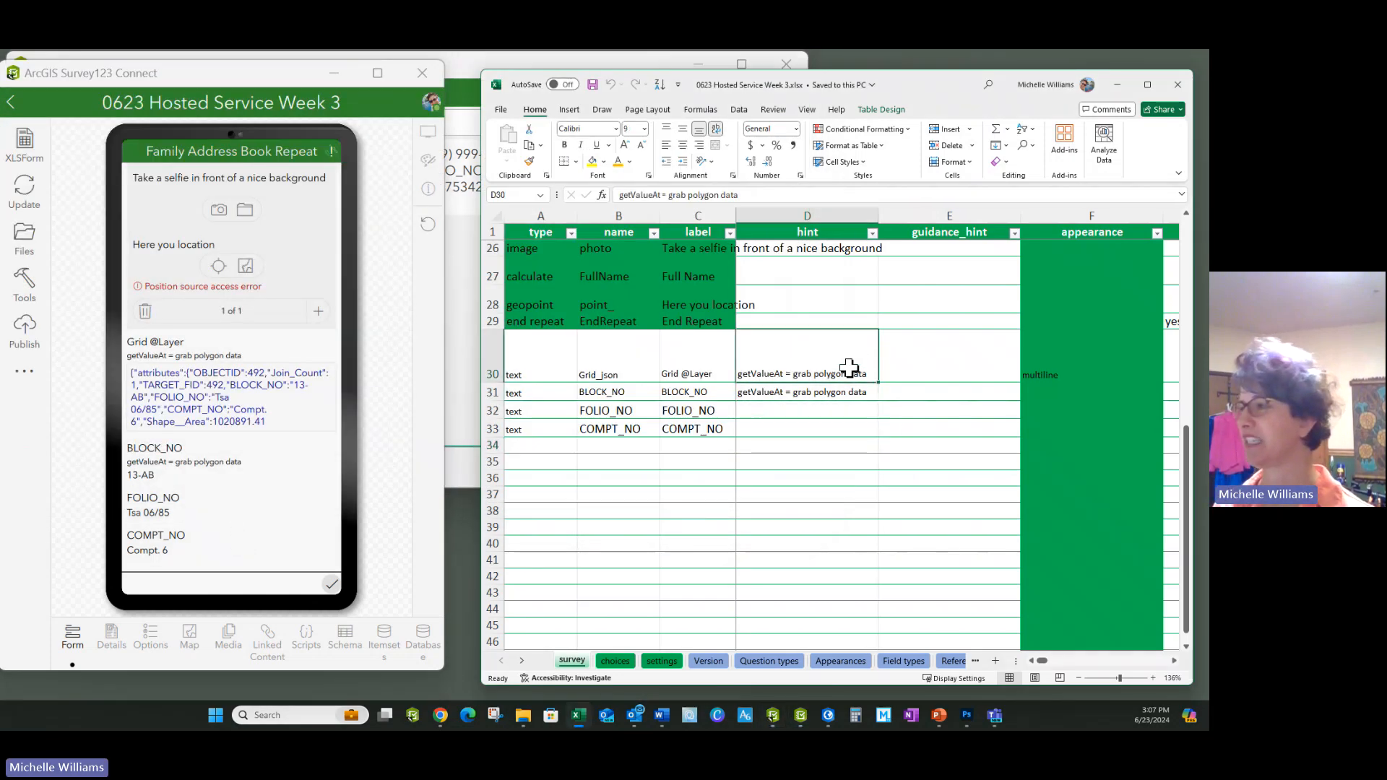
scroll(848, 368, "right", 3)
key("Right")
key("Right")
key("Right")
key("Right")
key("Right")
key("Right")
key("Right")
key("Right")
key("Right")
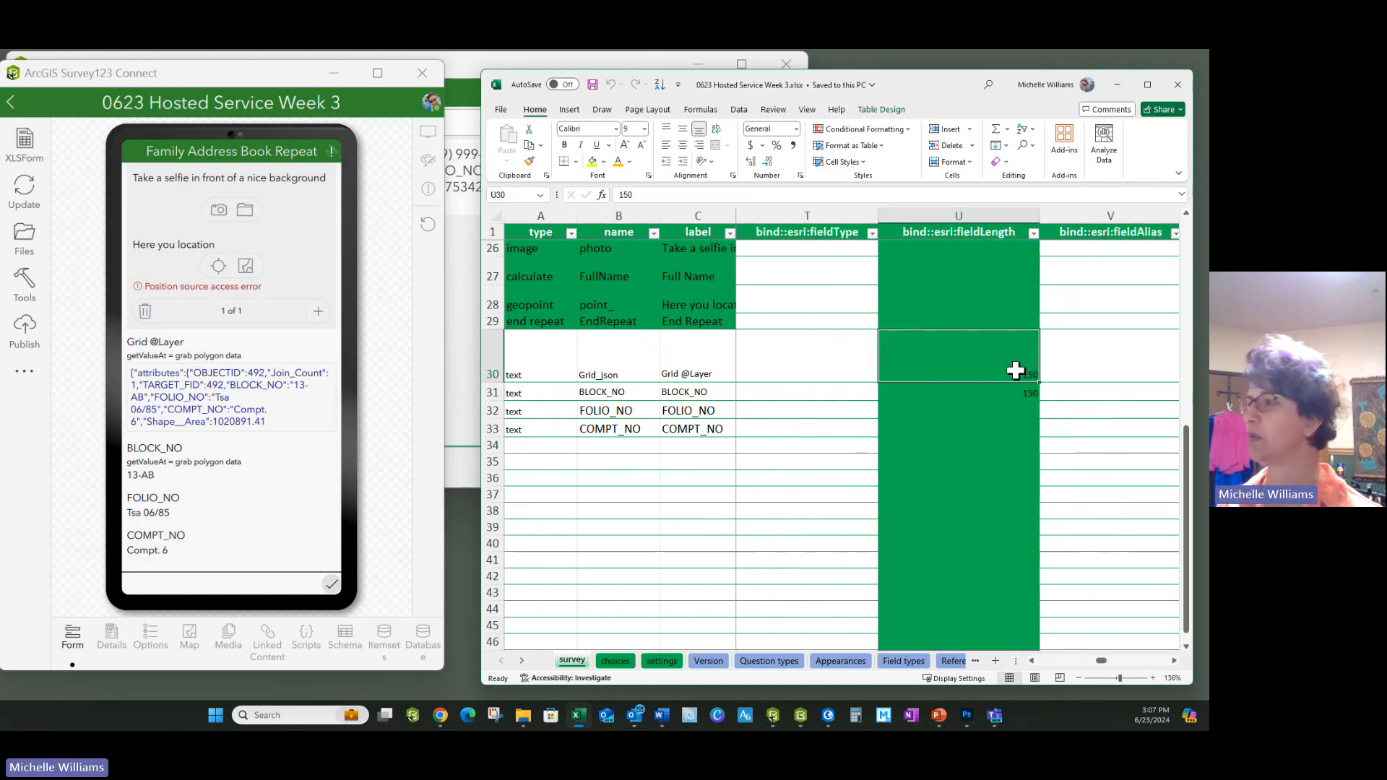
left_click(960, 411)
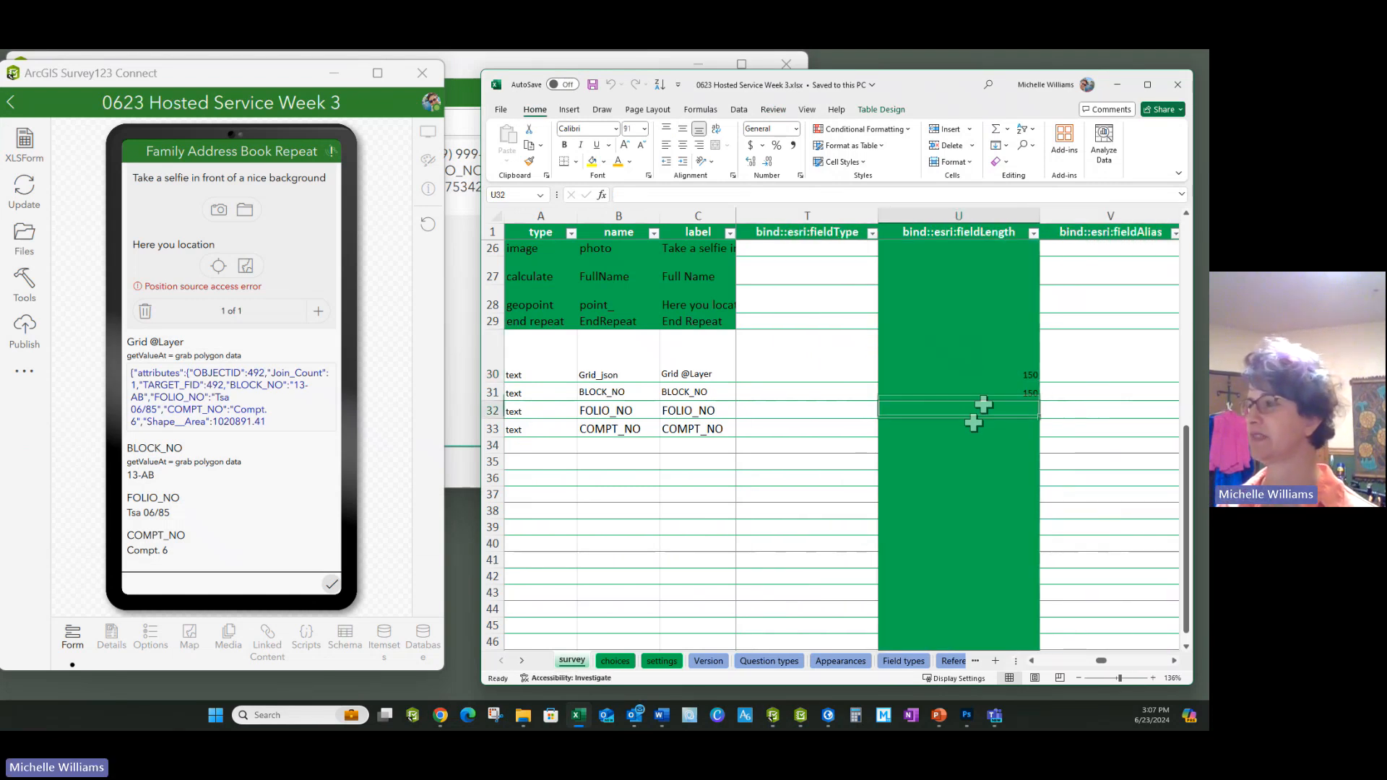
left_click(491, 361)
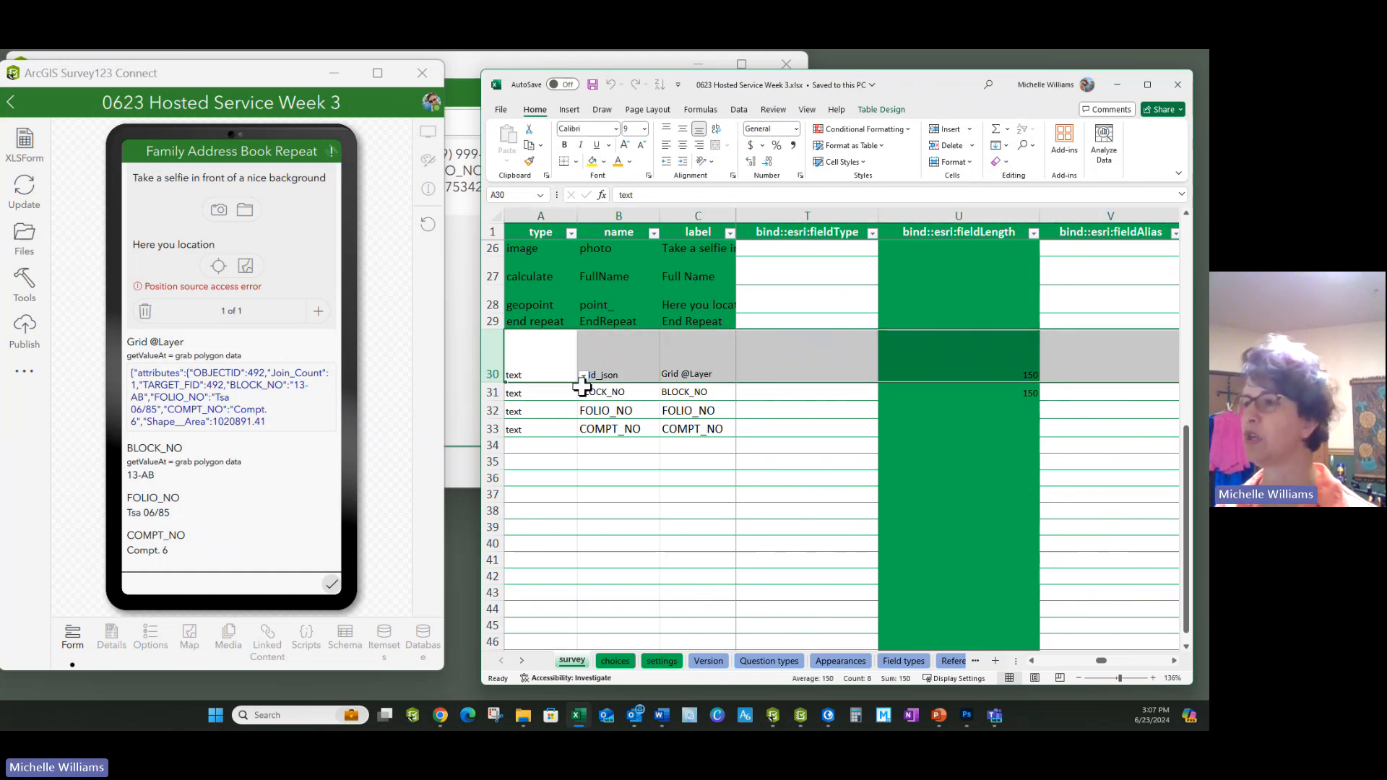
left_click(622, 359)
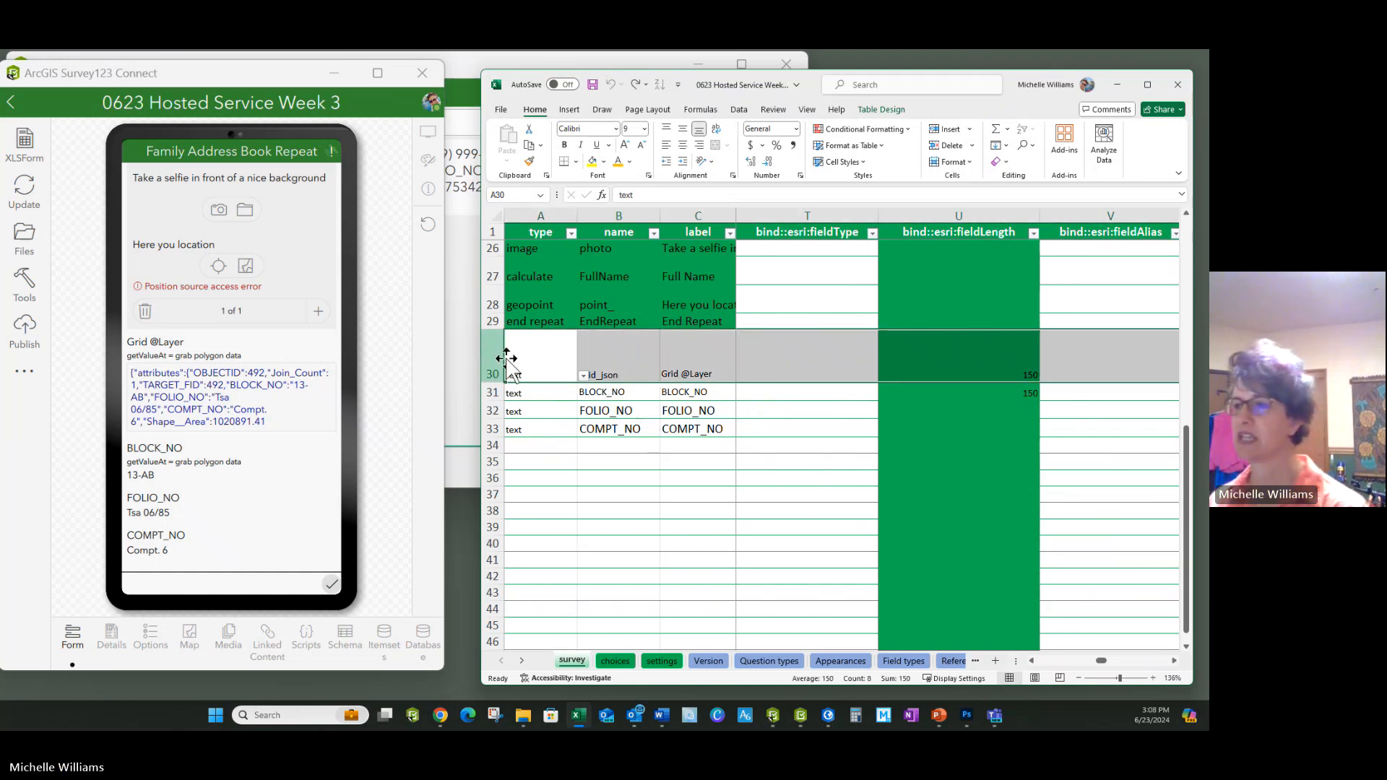
left_click(729, 514)
left_click(609, 361)
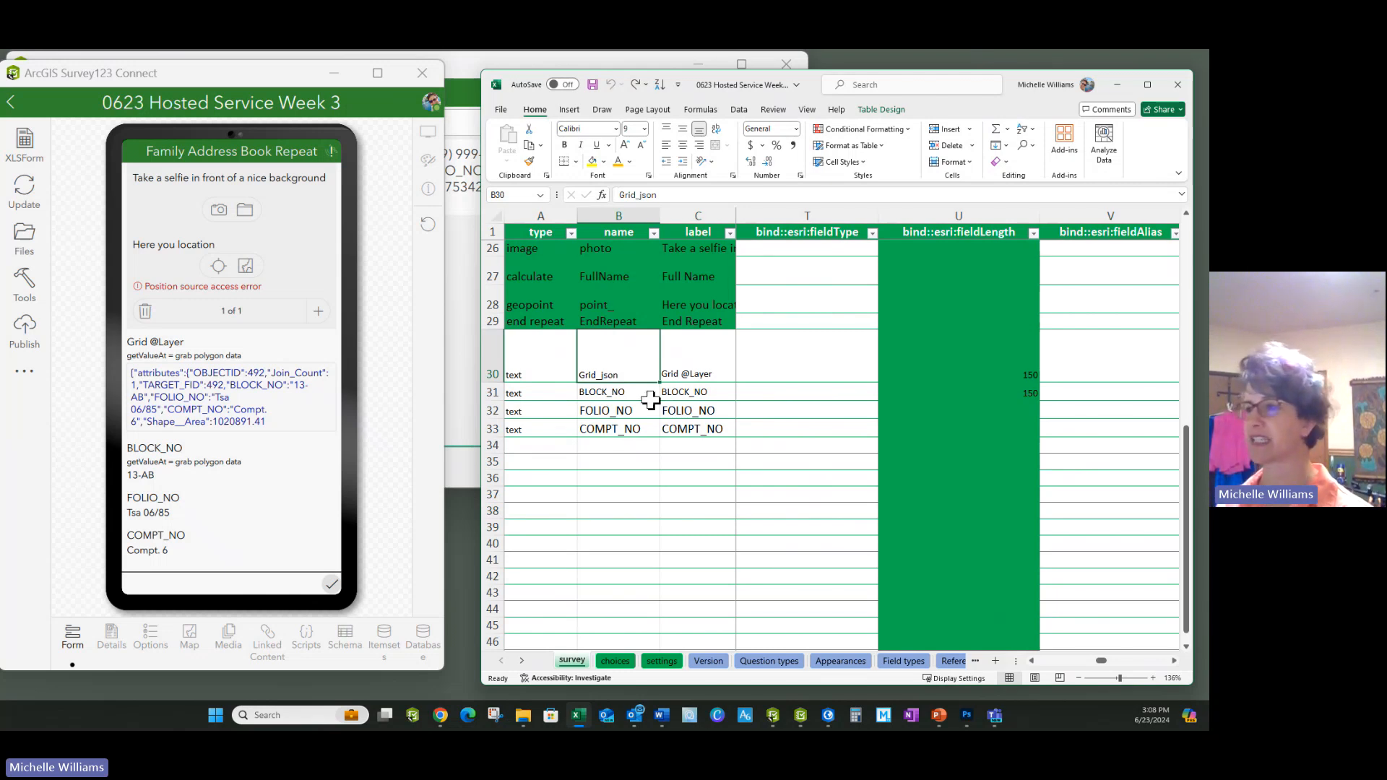
left_click(1003, 361)
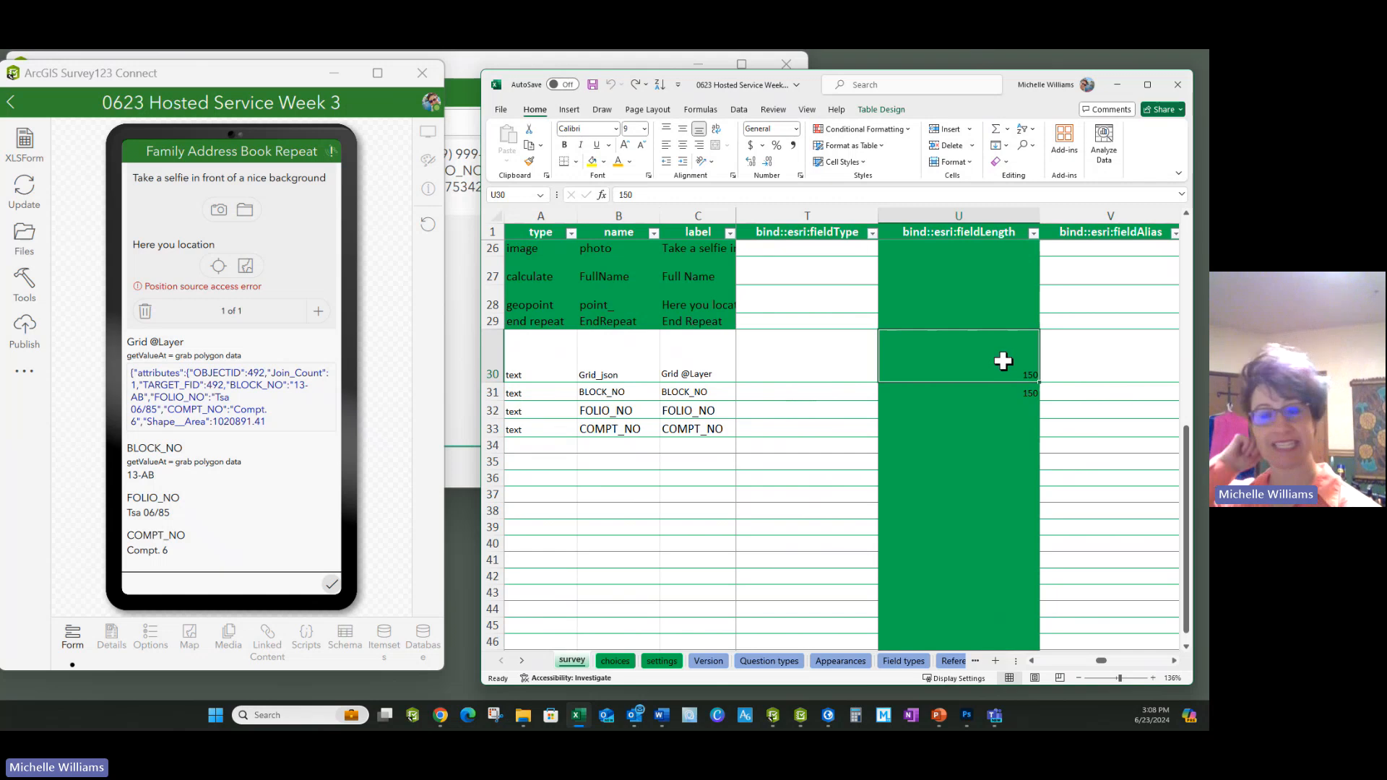
Rename the Grid_json question in row 30 as Grid_json300 and set its bind::esri:fieldLength to 300
key("Home")
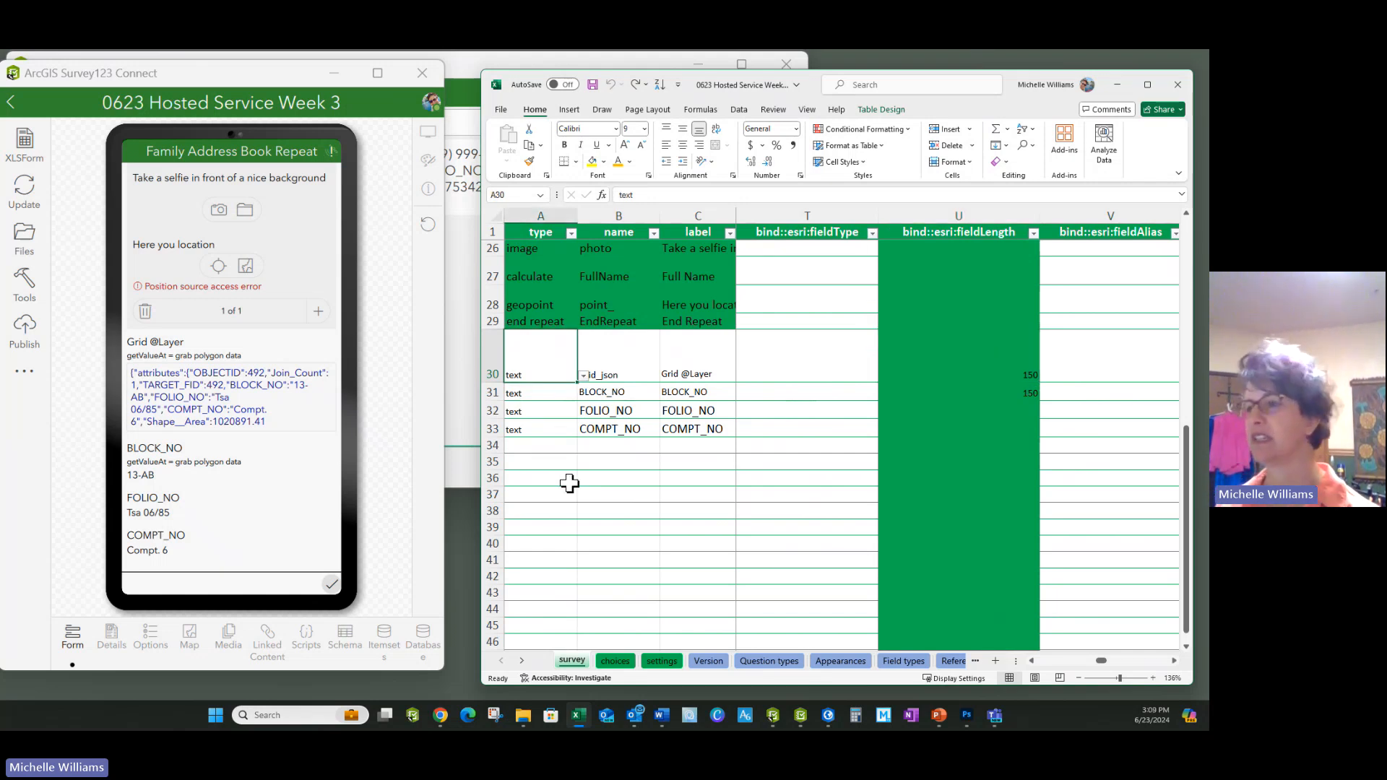
left_click(711, 377)
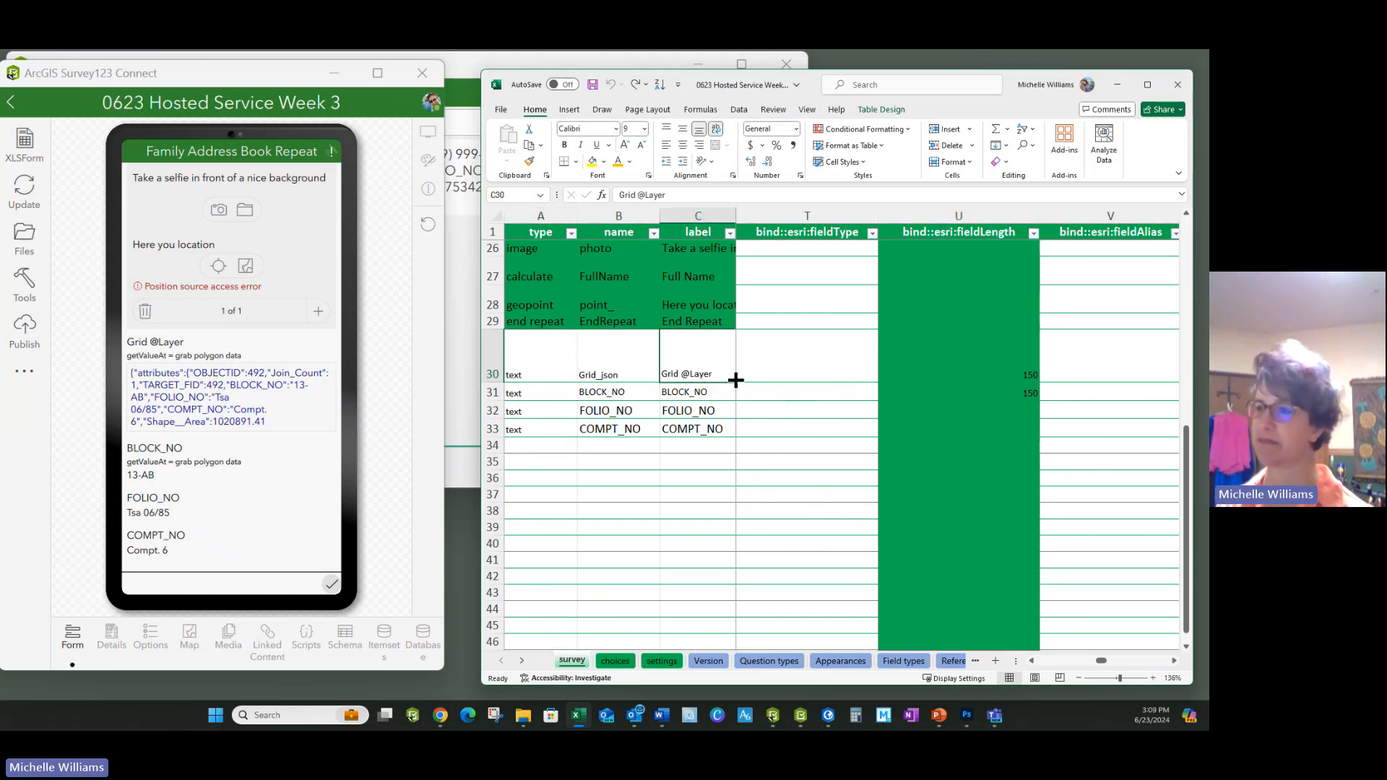
double_click(631, 375)
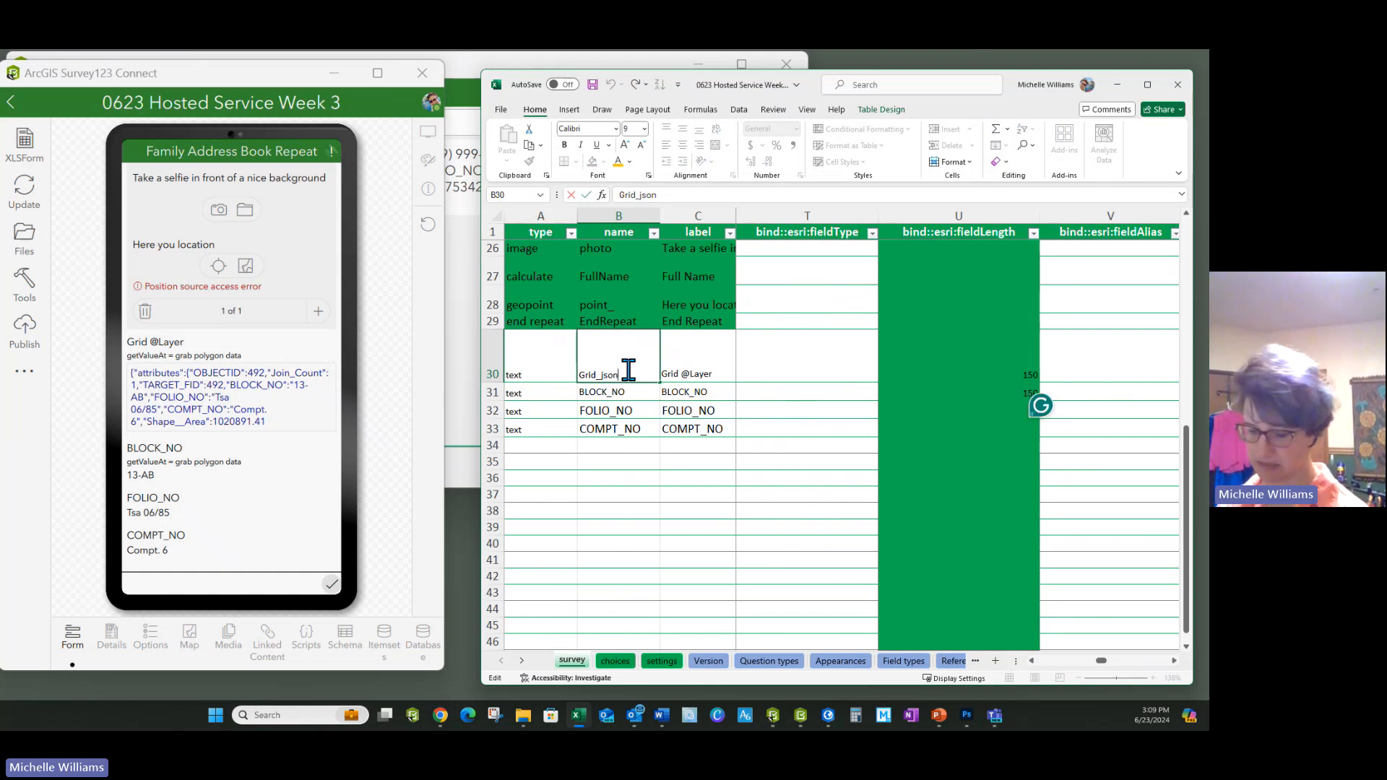
type("300")
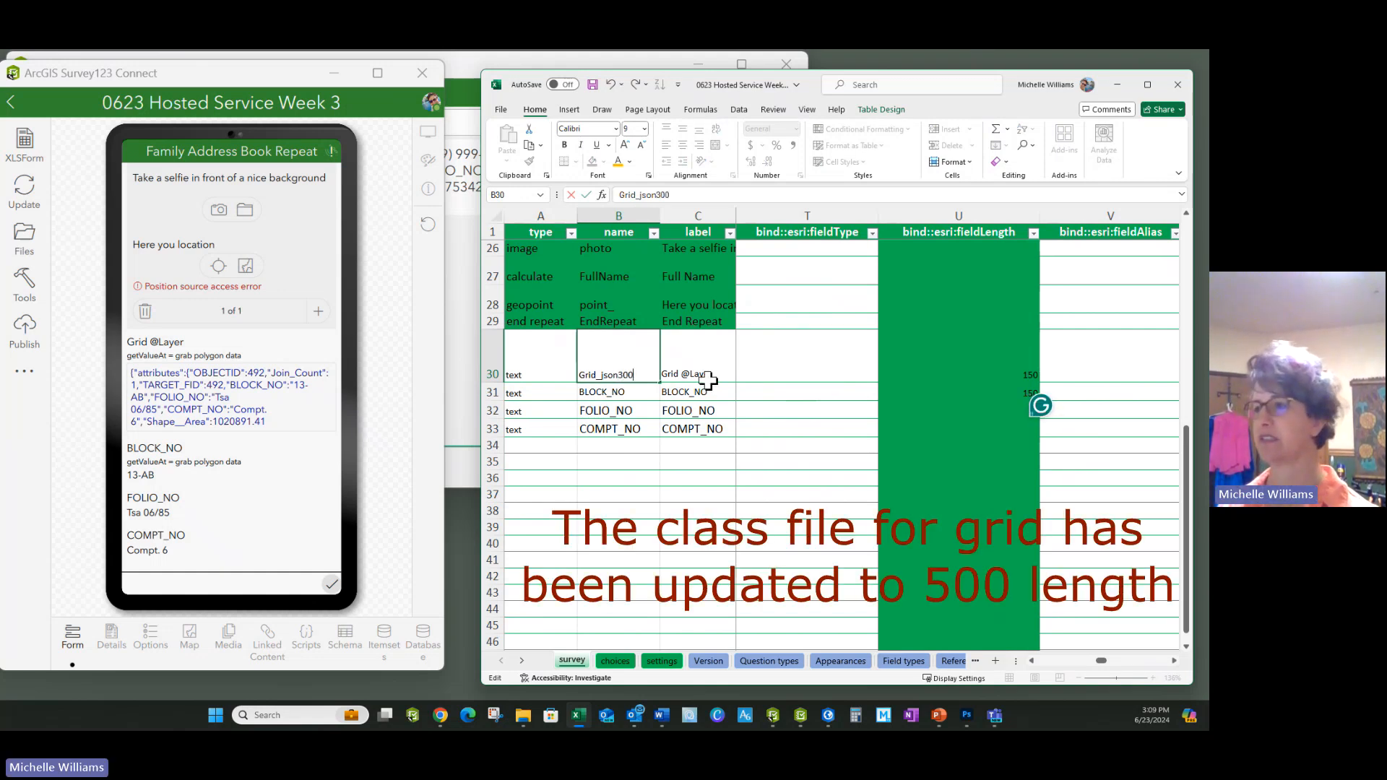
left_click(1022, 371)
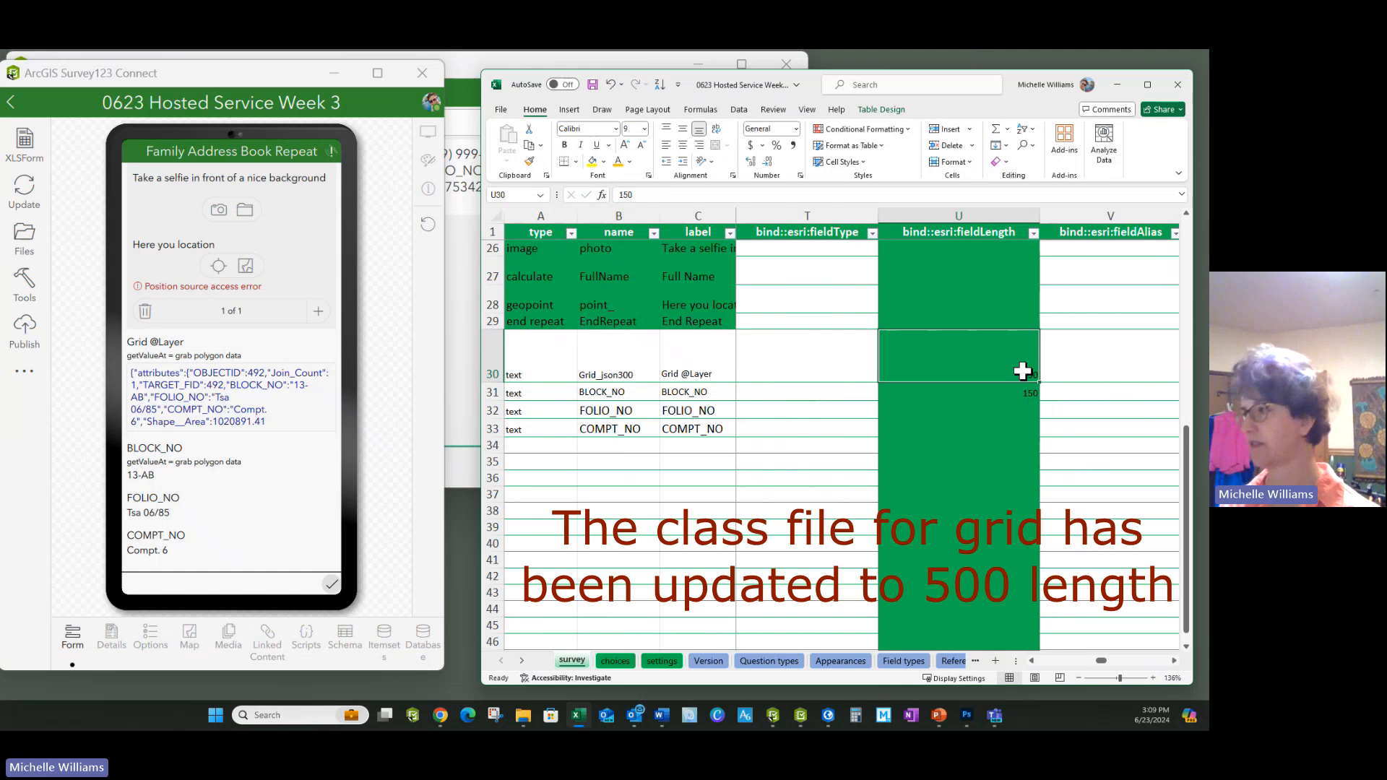
type("300")
key("Return")
left_click(640, 367)
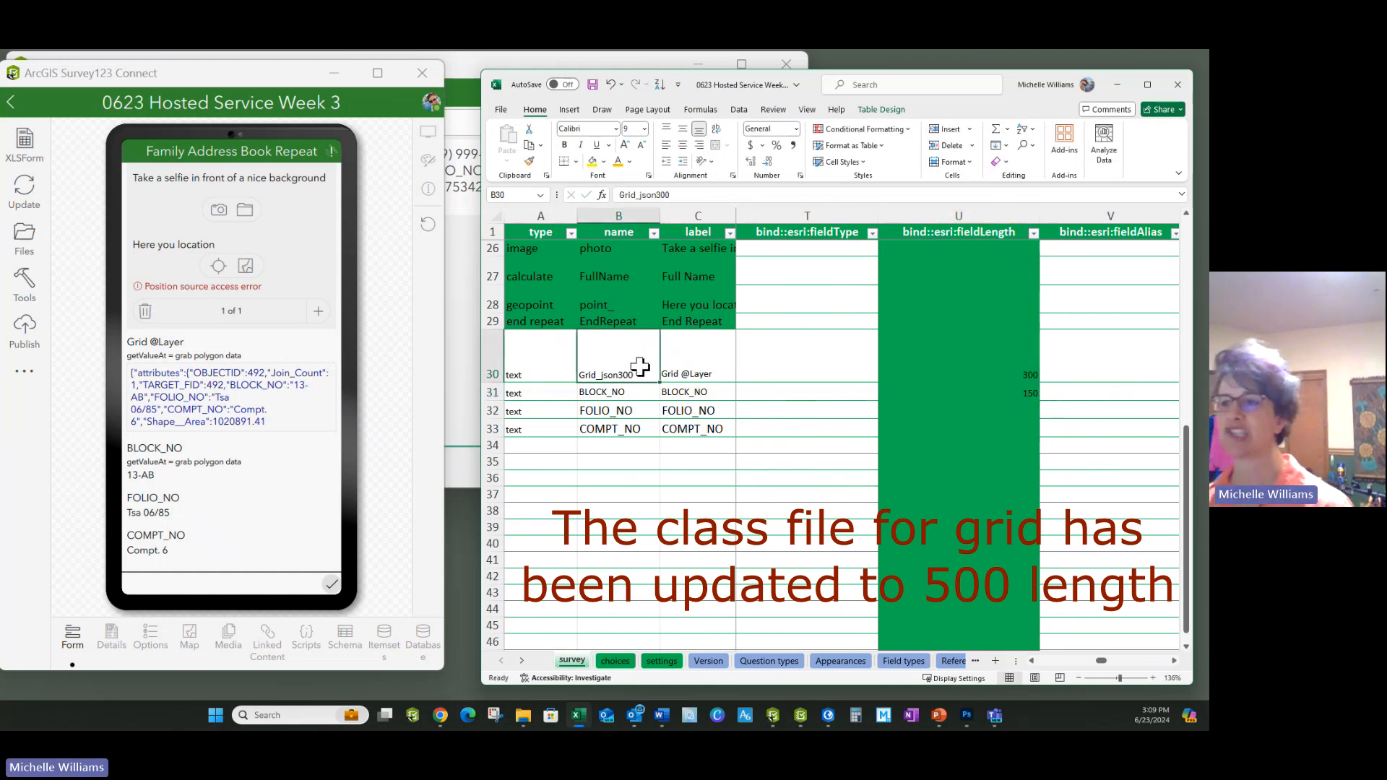
left_click(1006, 367)
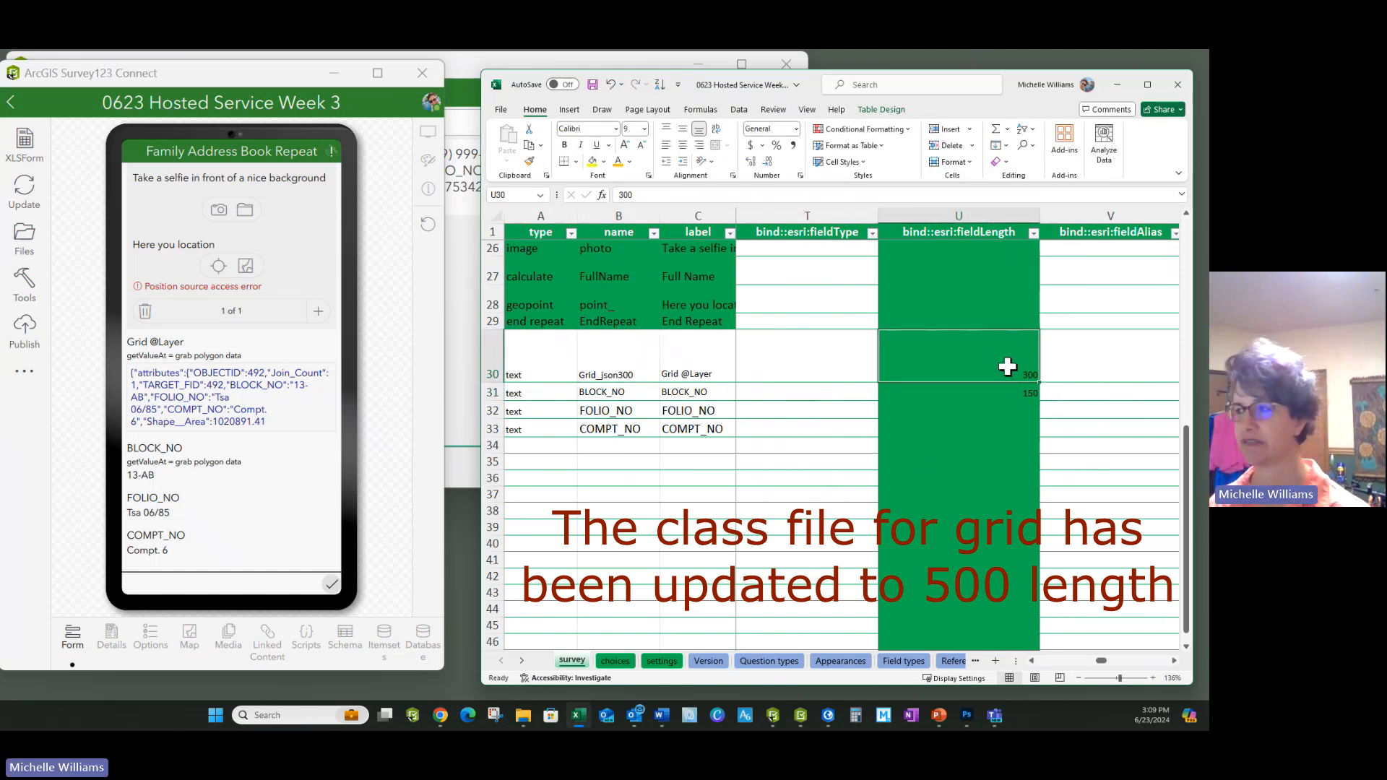
Change the pulldata calculations of BLOCK_NO, FOLIO_NO and COMPT_NO to reference ${Grid_json300}
left_click(630, 366)
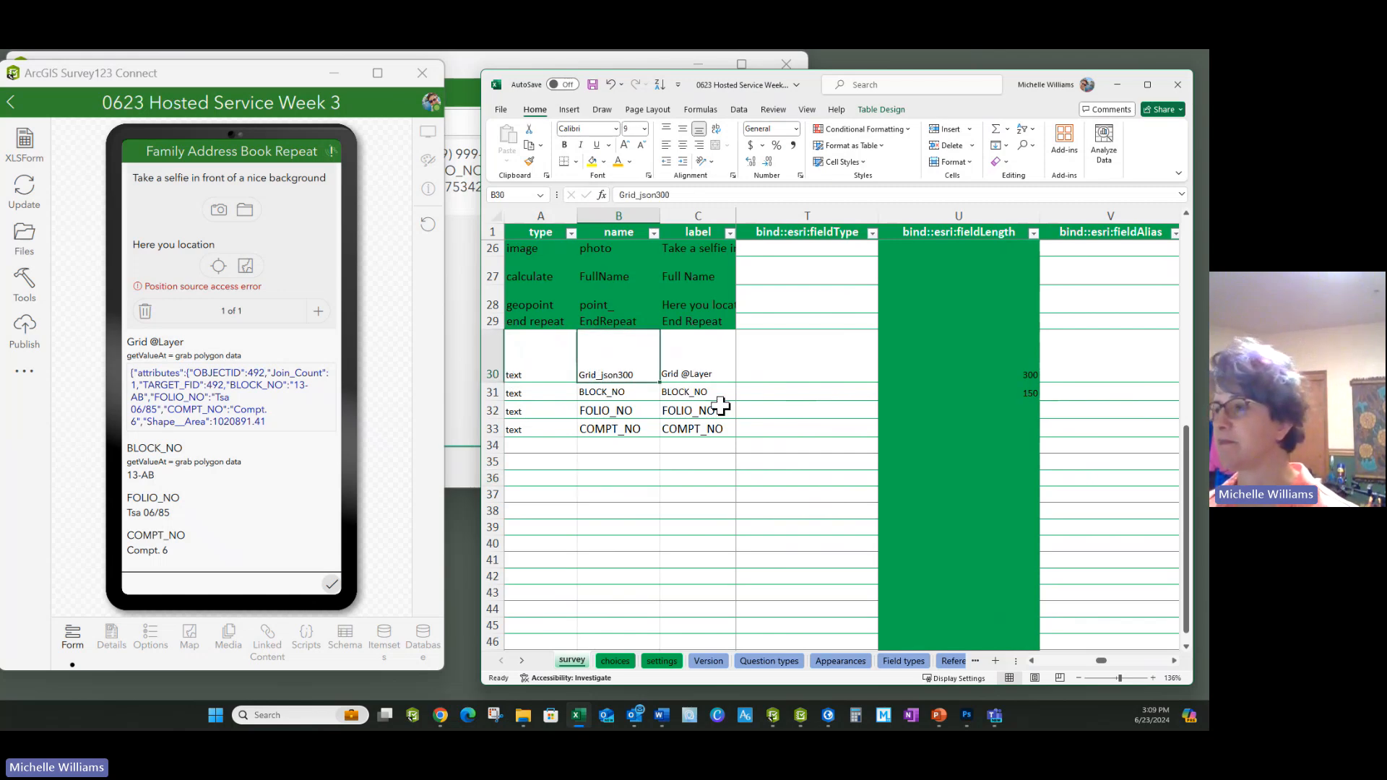
key("Right")
key("Right")
key("Right")
key("Right")
key("Right")
key("Right")
key("Right")
key("Right")
key("Right")
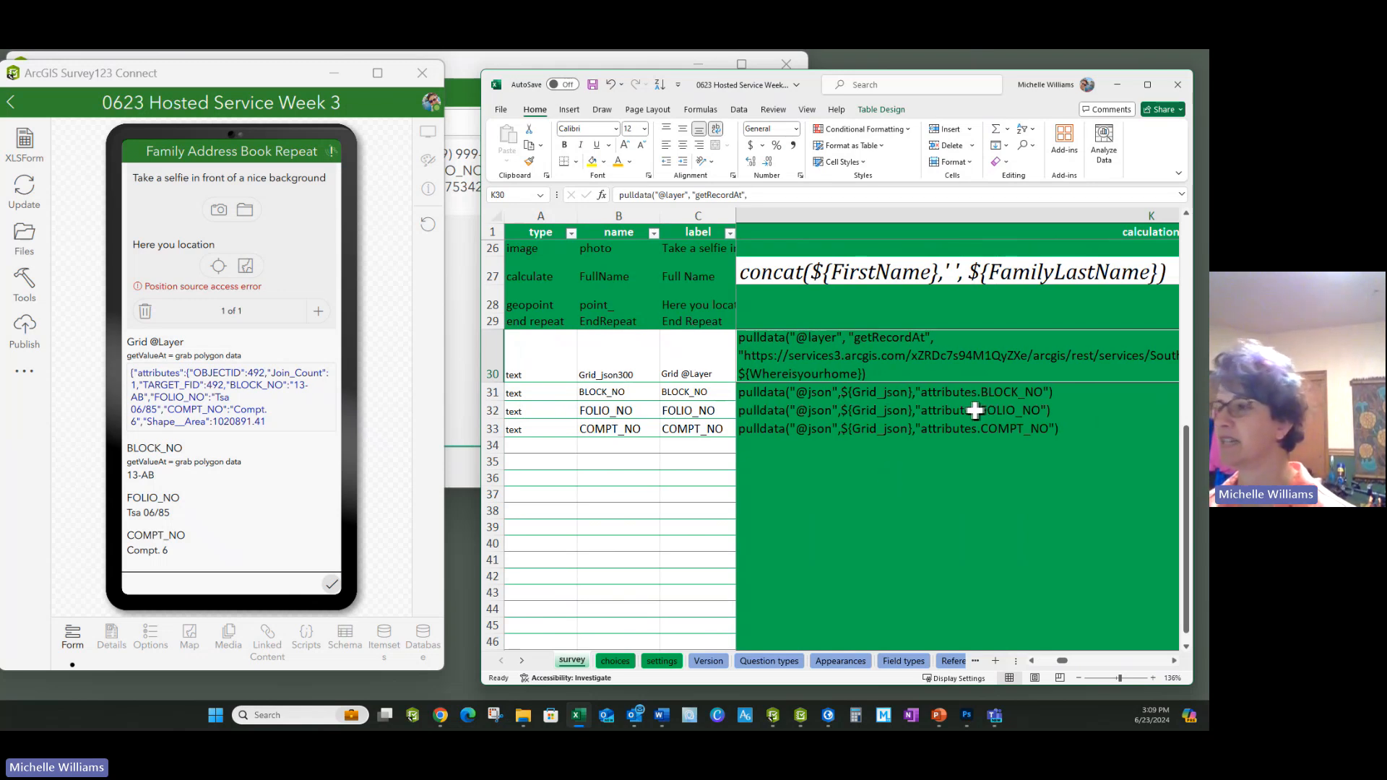
double_click(908, 391)
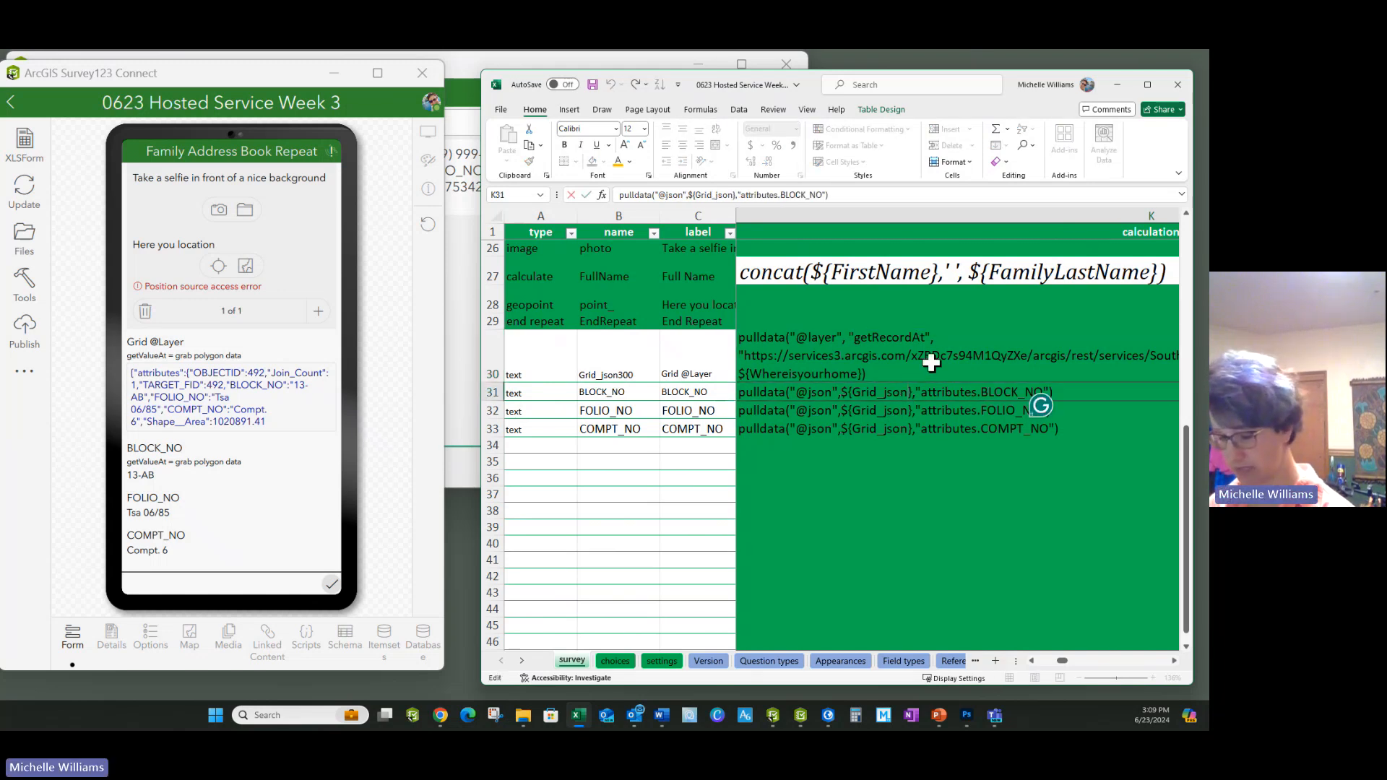
type("300")
double_click(904, 409)
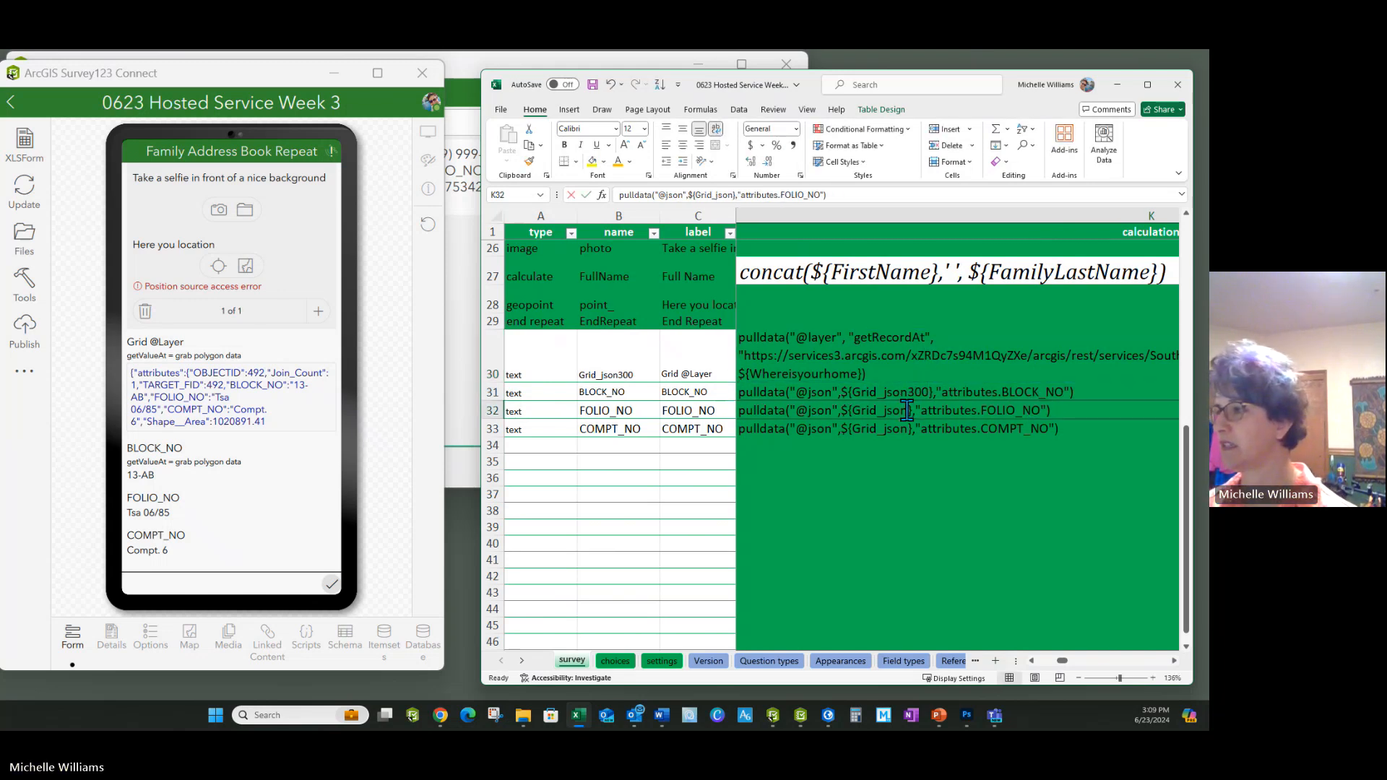
type("300")
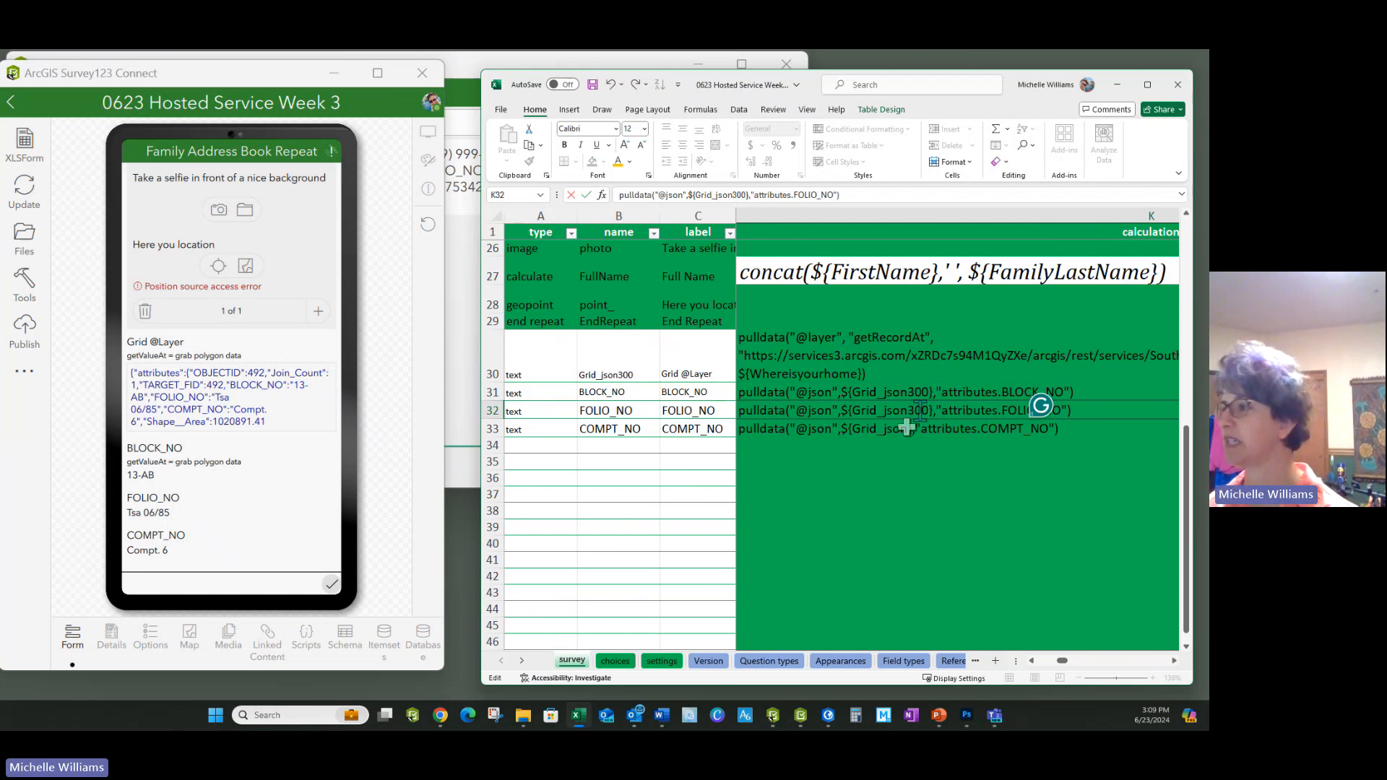
double_click(907, 427)
type("300")
left_click(912, 493)
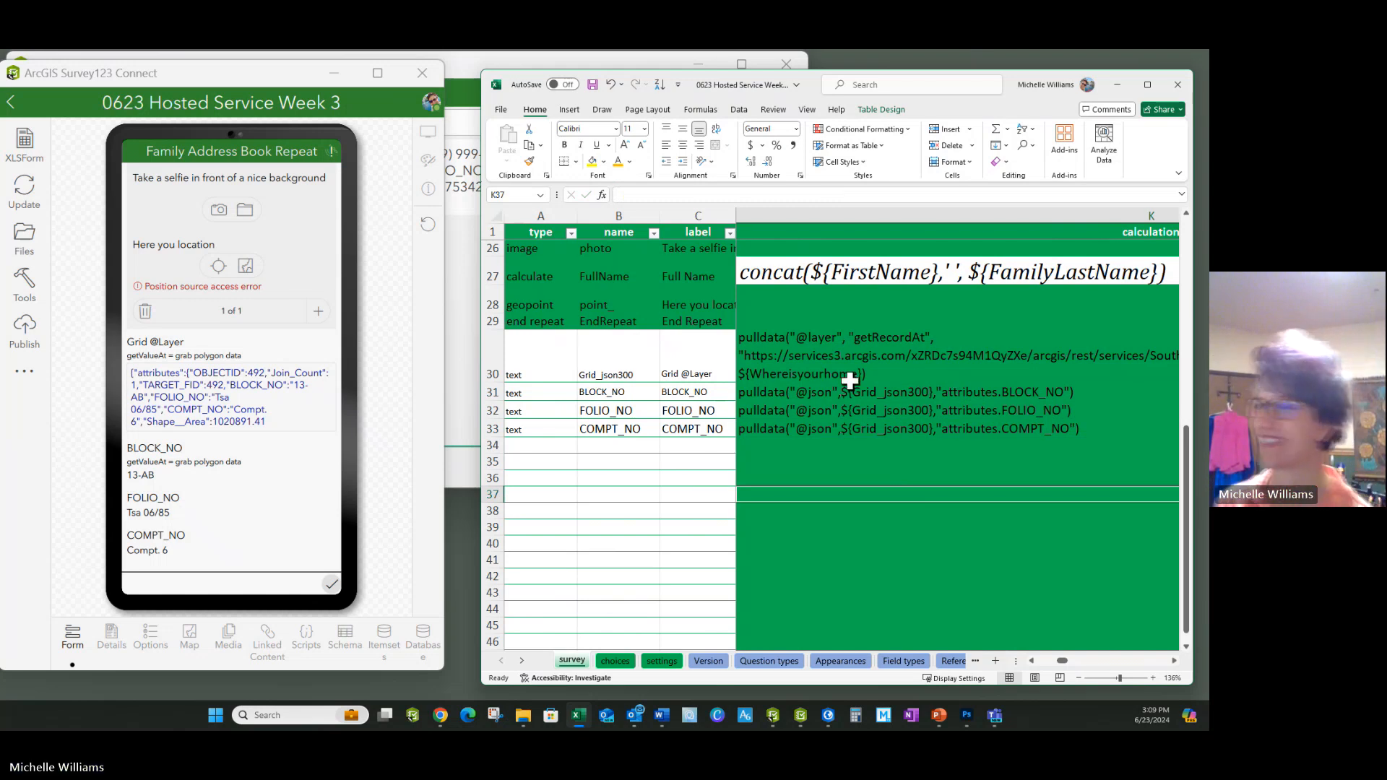
left_click(777, 461)
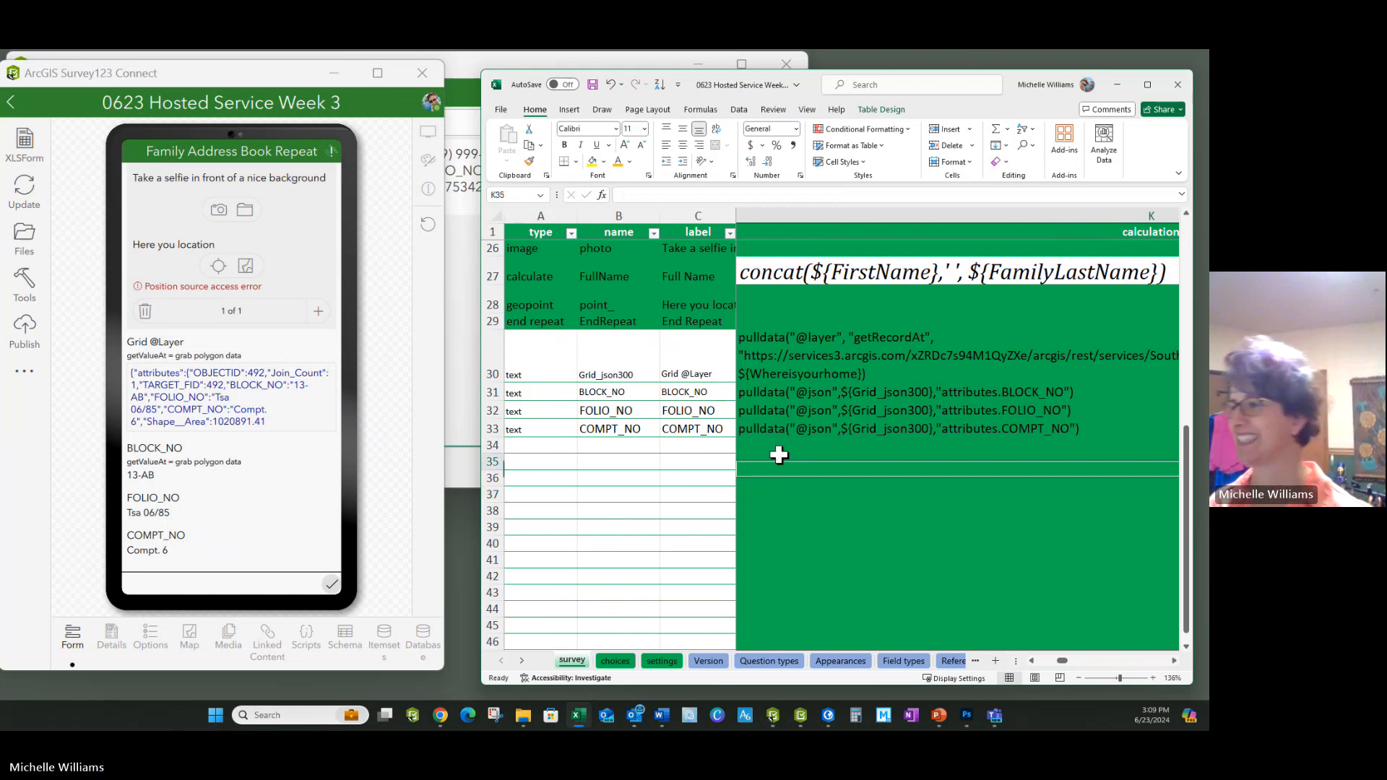
Save the workbook and republish the 0623 Hosted Service Week 3 survey, adding the missing Grid_json300 field to its feature service
left_click(593, 86)
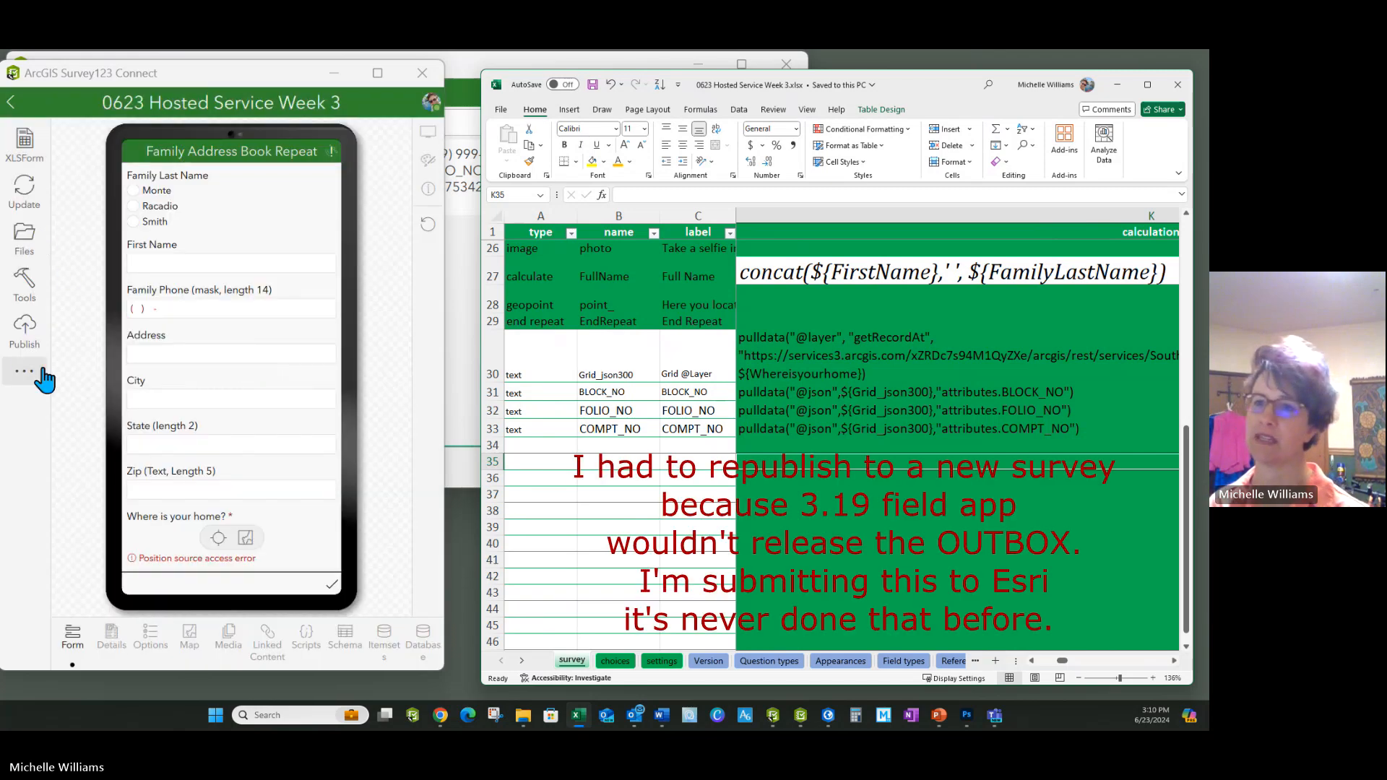
left_click(29, 327)
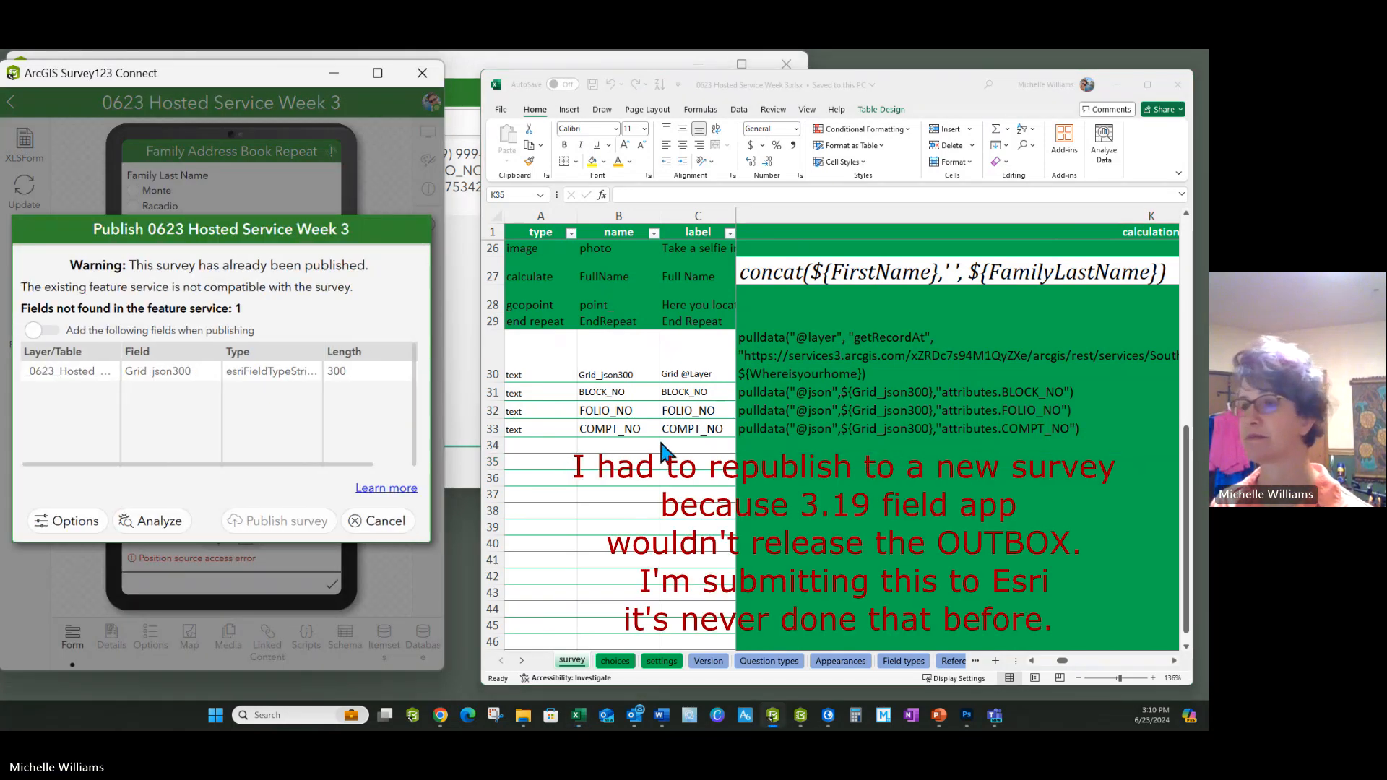
left_click(41, 330)
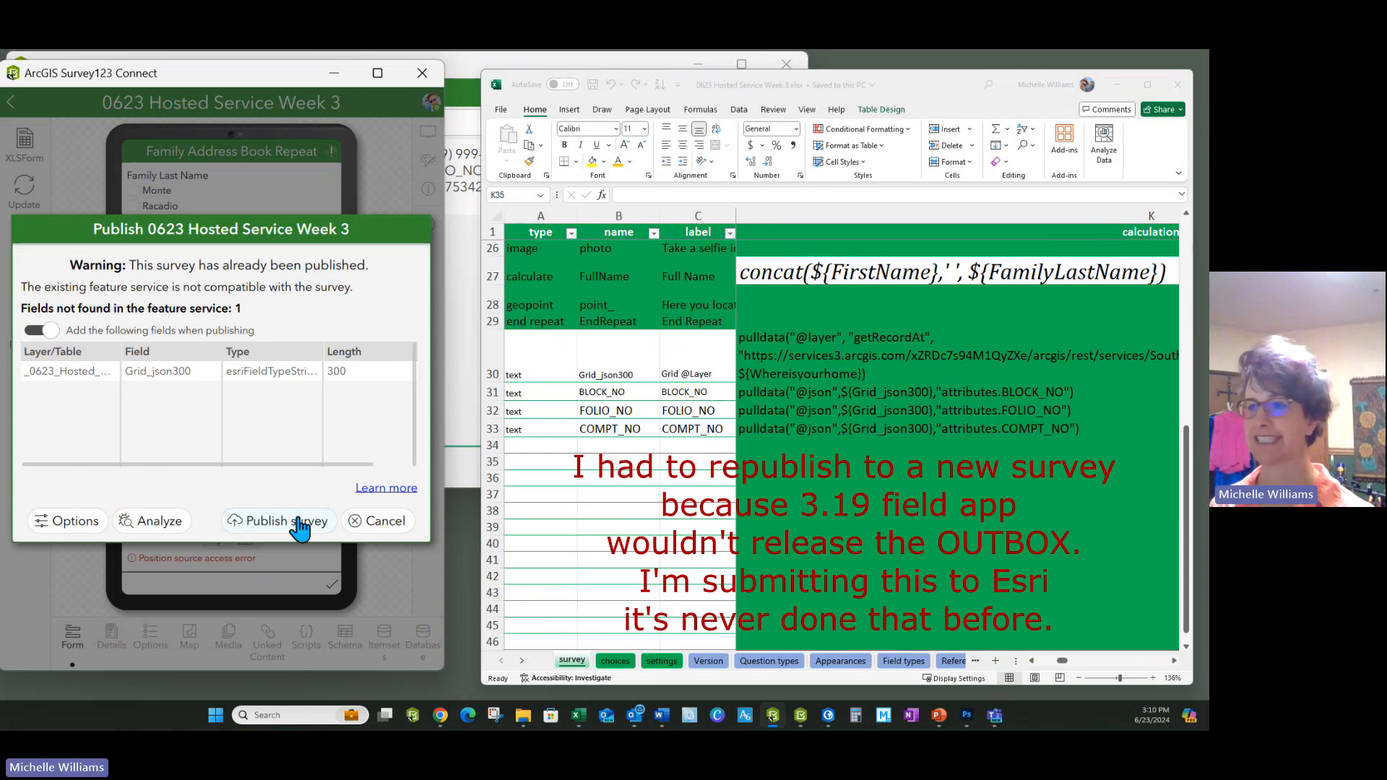
left_click(298, 521)
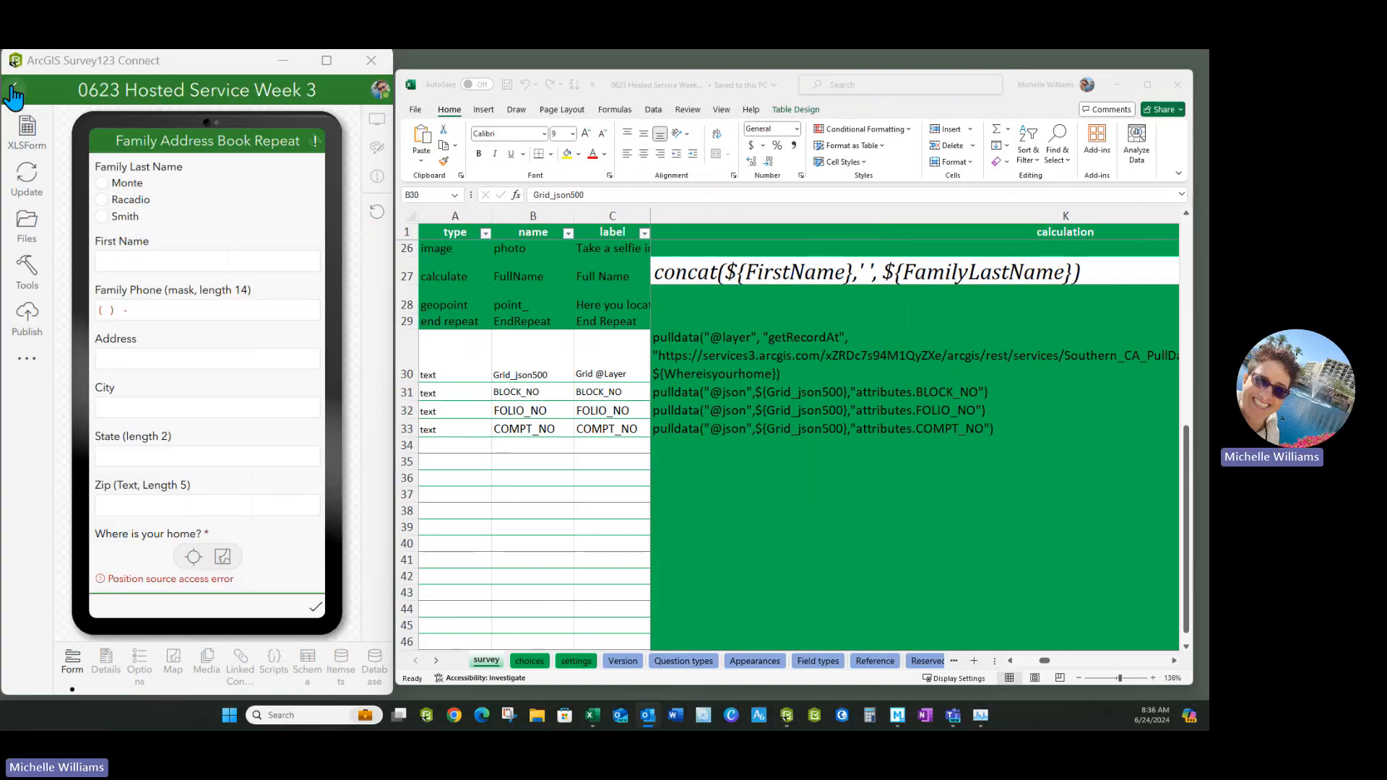
Save a copy of the 0623 Hosted Service Week 3 survey as a new survey titled 0624 Hosted Service Week 3
left_click(13, 92)
left_click(117, 236)
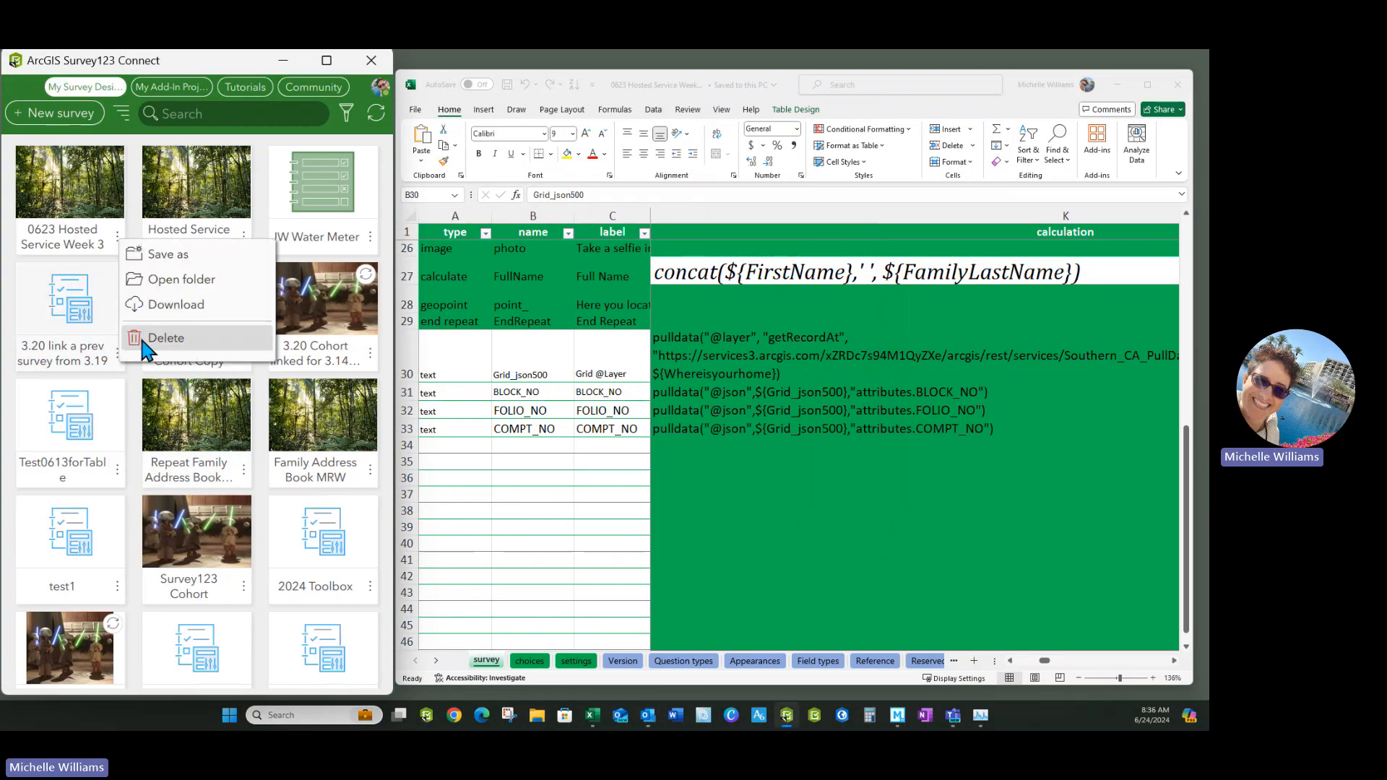
left_click(165, 250)
left_click(76, 438)
key("BackSpace")
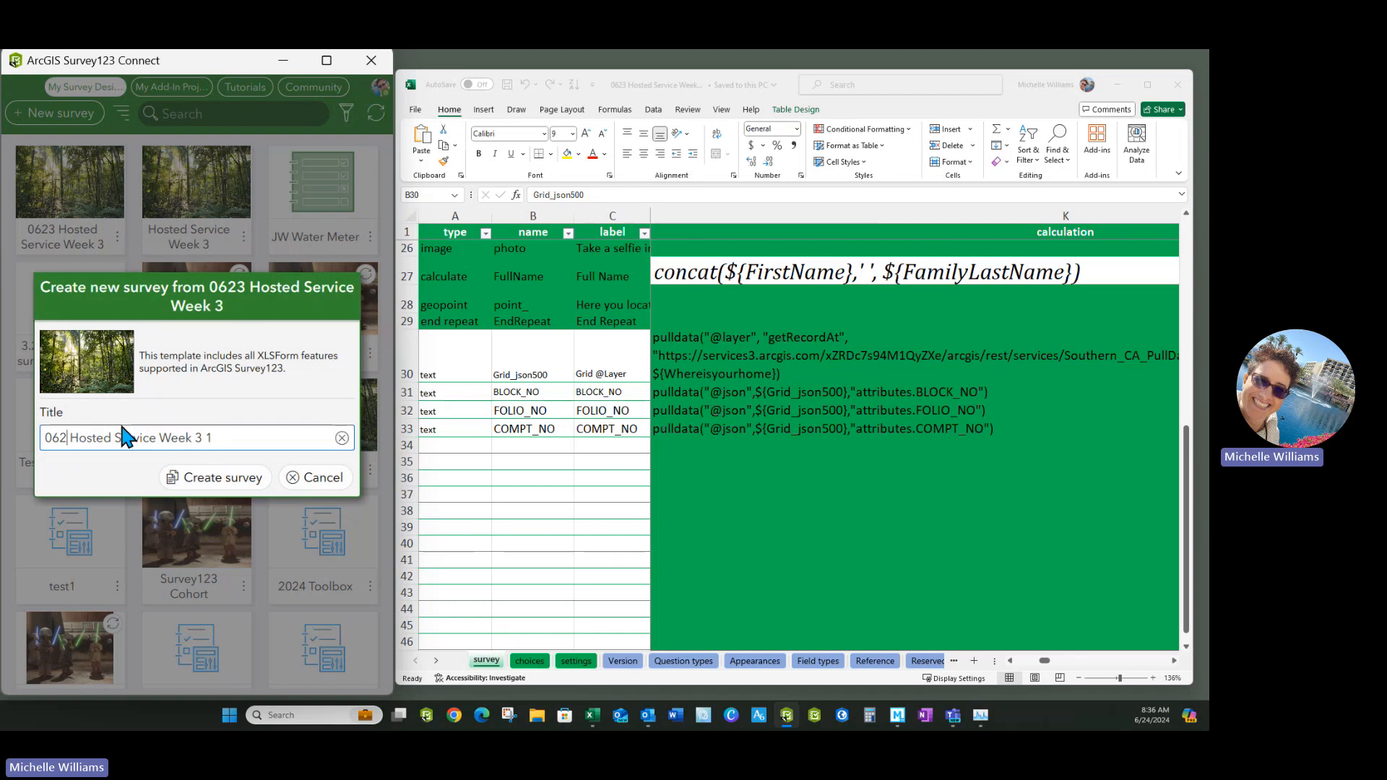
left_click(227, 433)
key("BackSpace")
key("BackSpace")
left_click(211, 477)
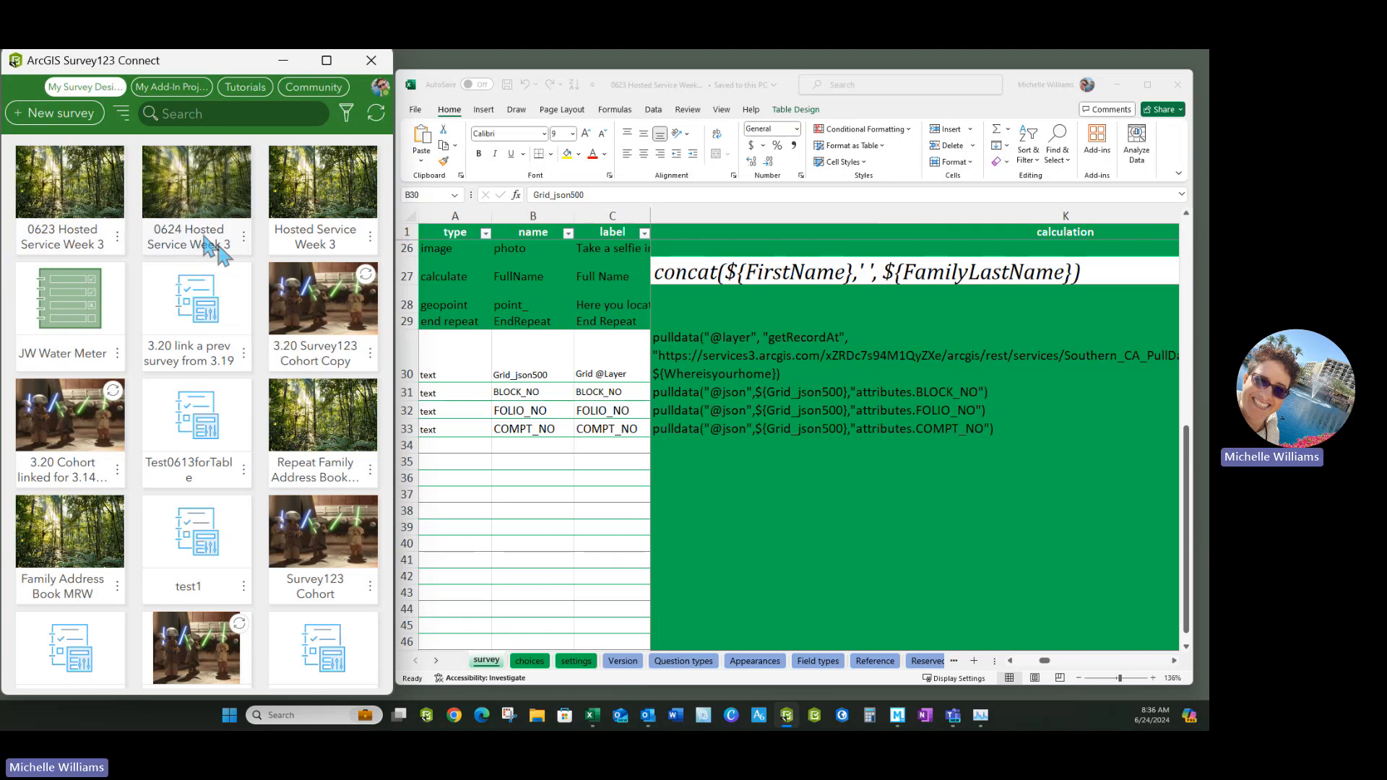
Open the 0624 Hosted Service Week 3 survey and publish it
left_click(186, 197)
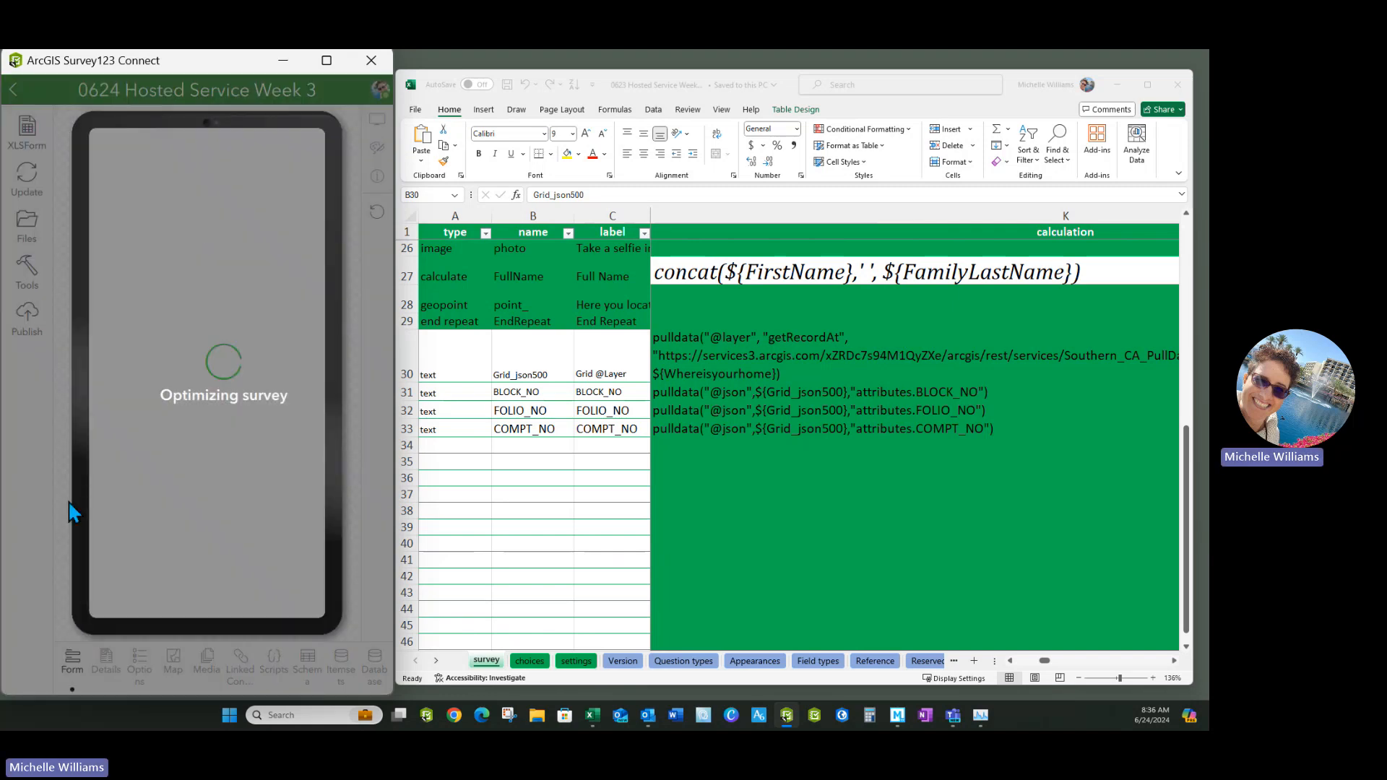
left_click(26, 325)
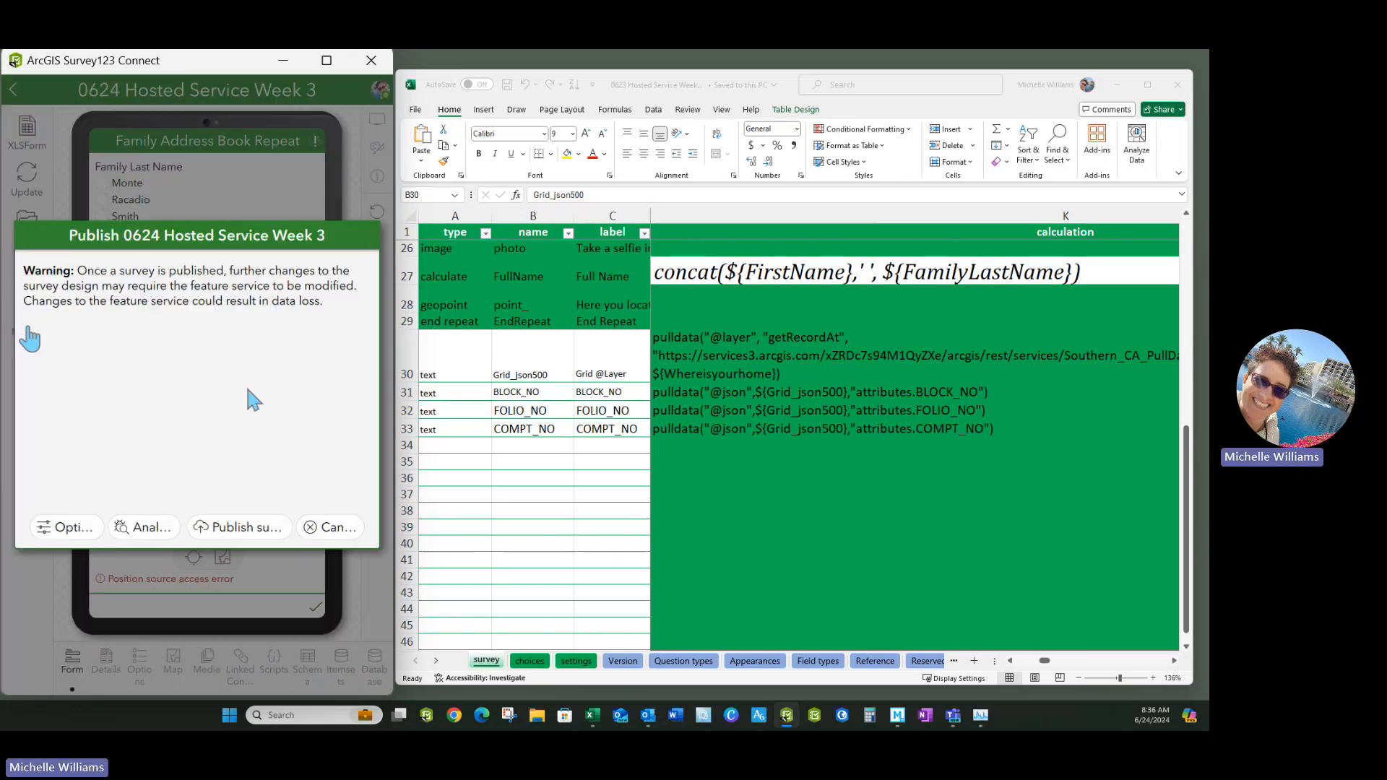
left_click(242, 531)
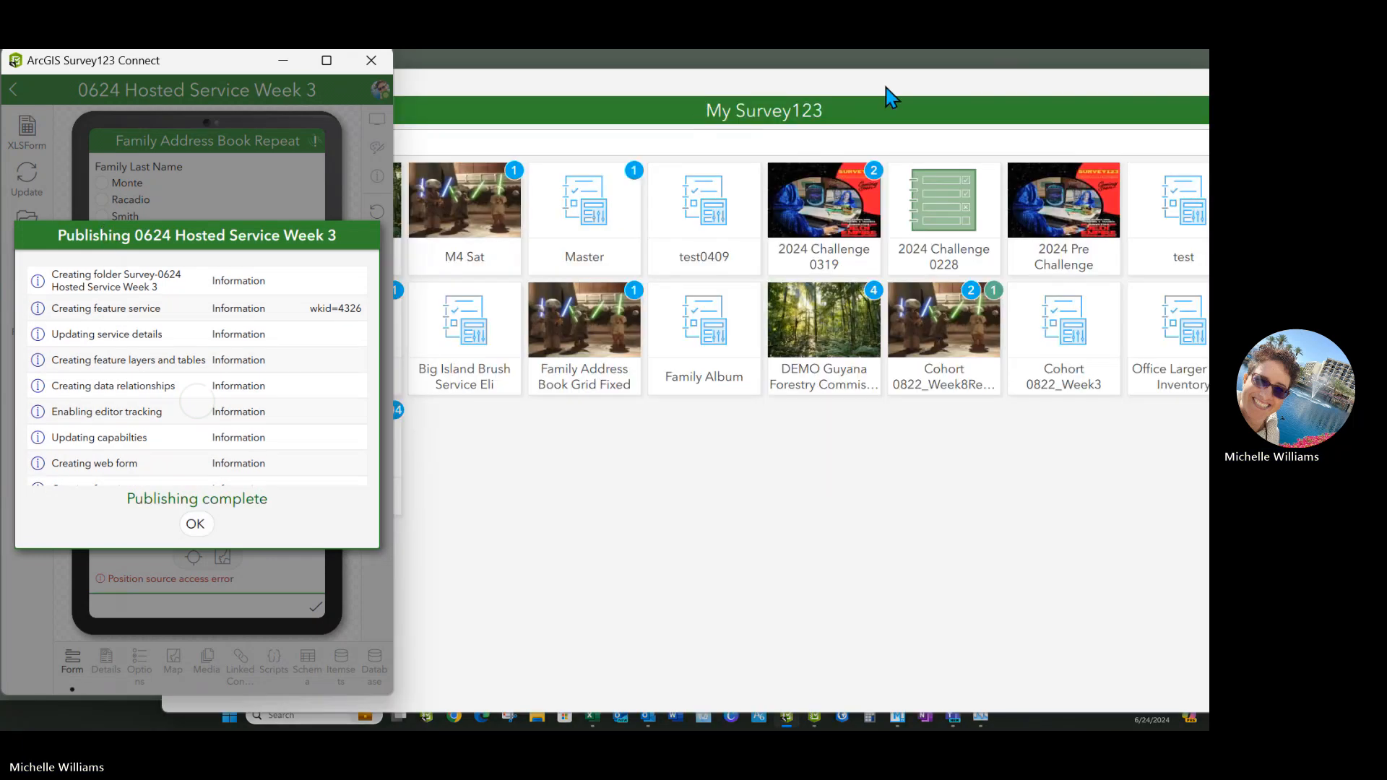
Switch to the ArcGIS Survey123 field app, download the 0624 Hosted Service Week 3 survey and return to the survey gallery
left_click_drag(887, 87, 692, 88)
left_click(1160, 114)
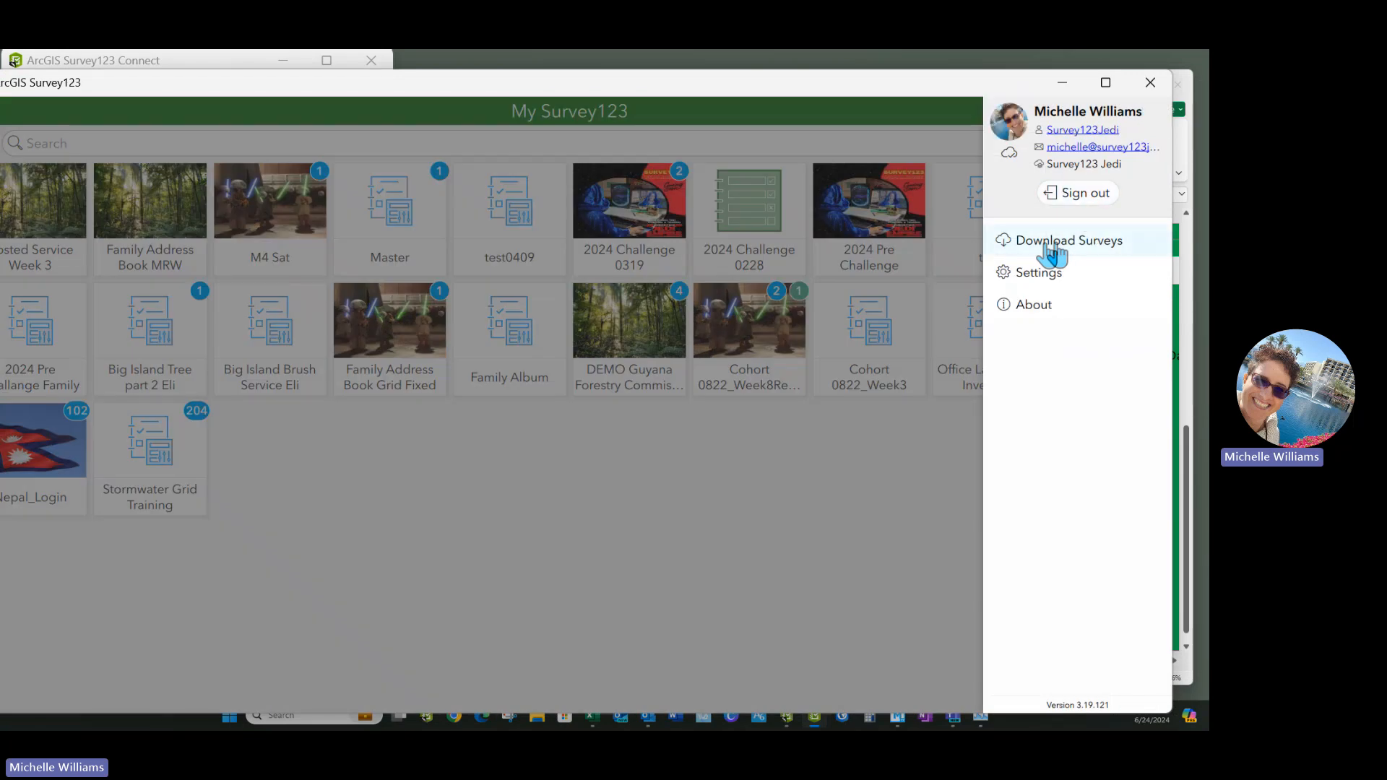
left_click(1046, 255)
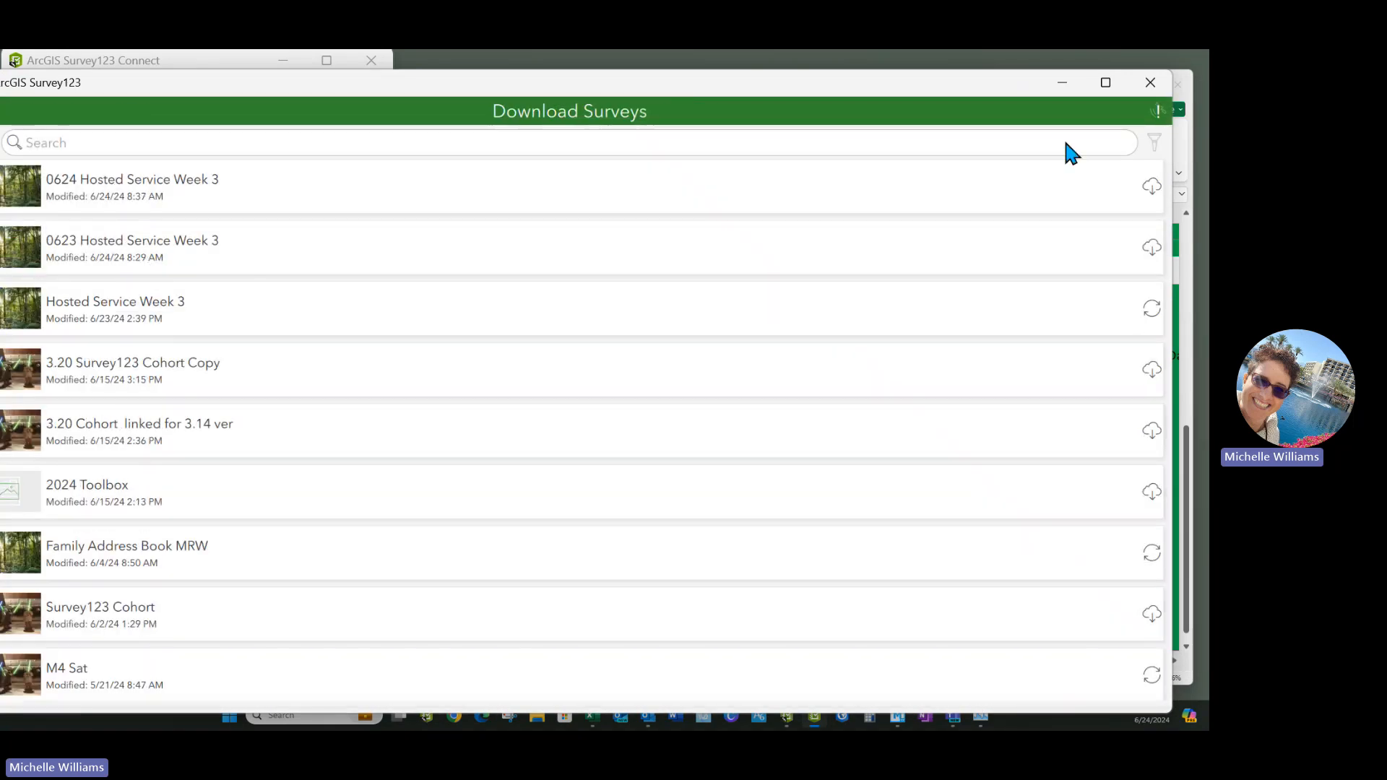
left_click(1150, 189)
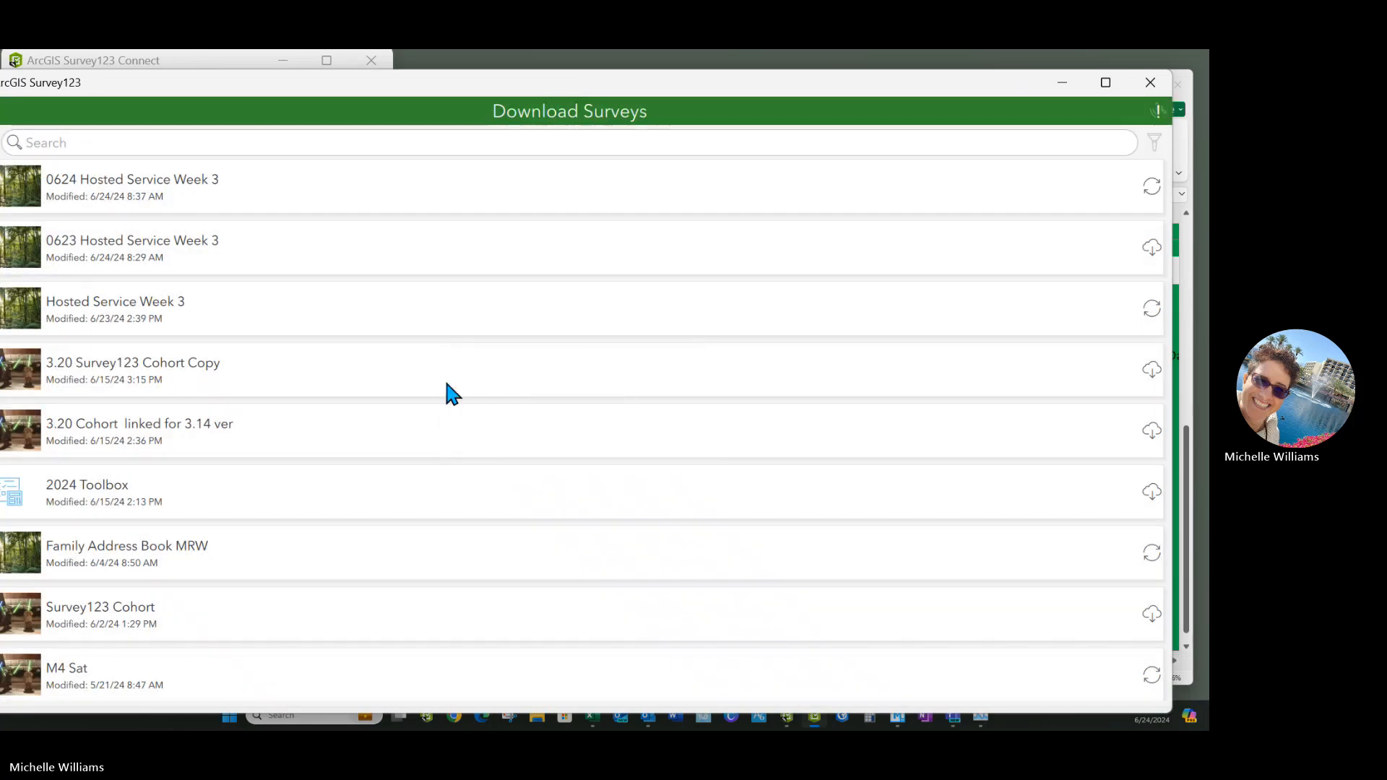
left_click_drag(48, 89, 118, 86)
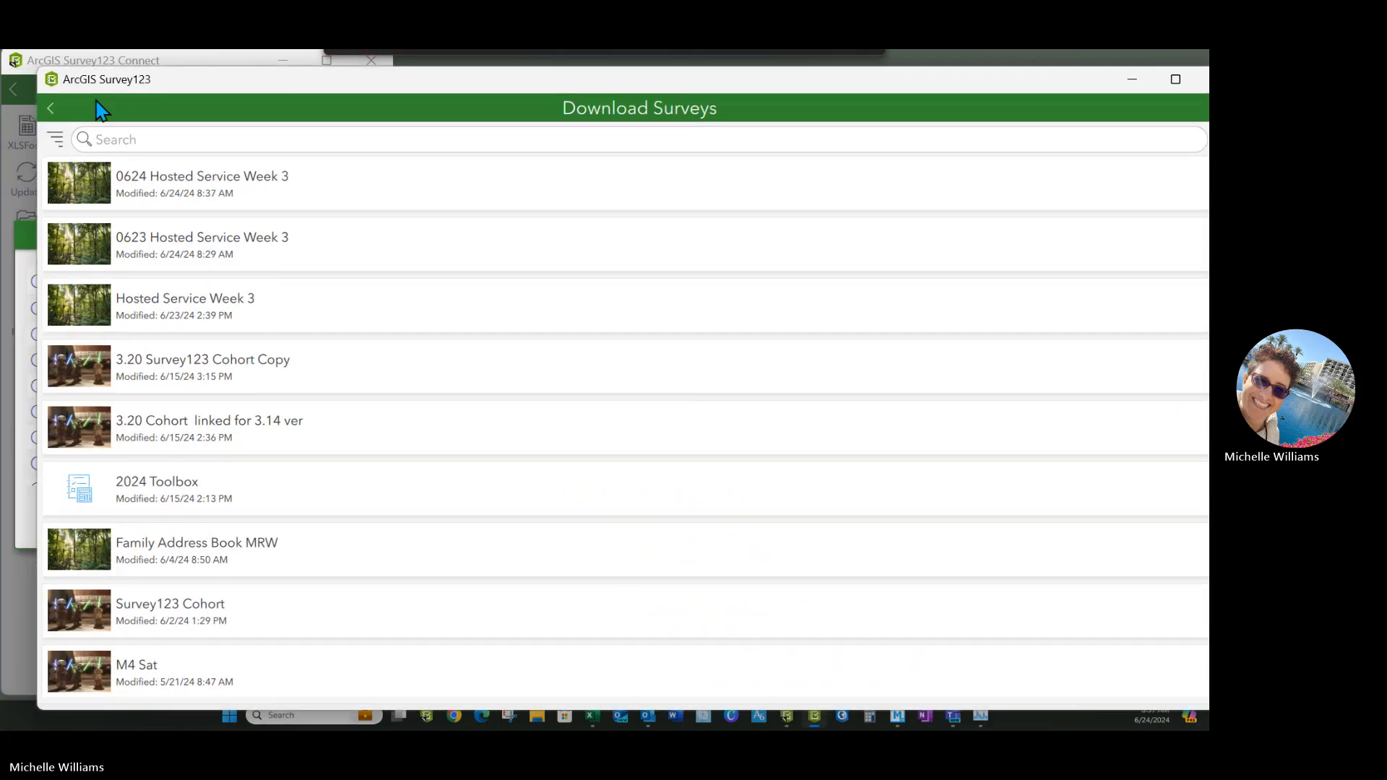
left_click(52, 109)
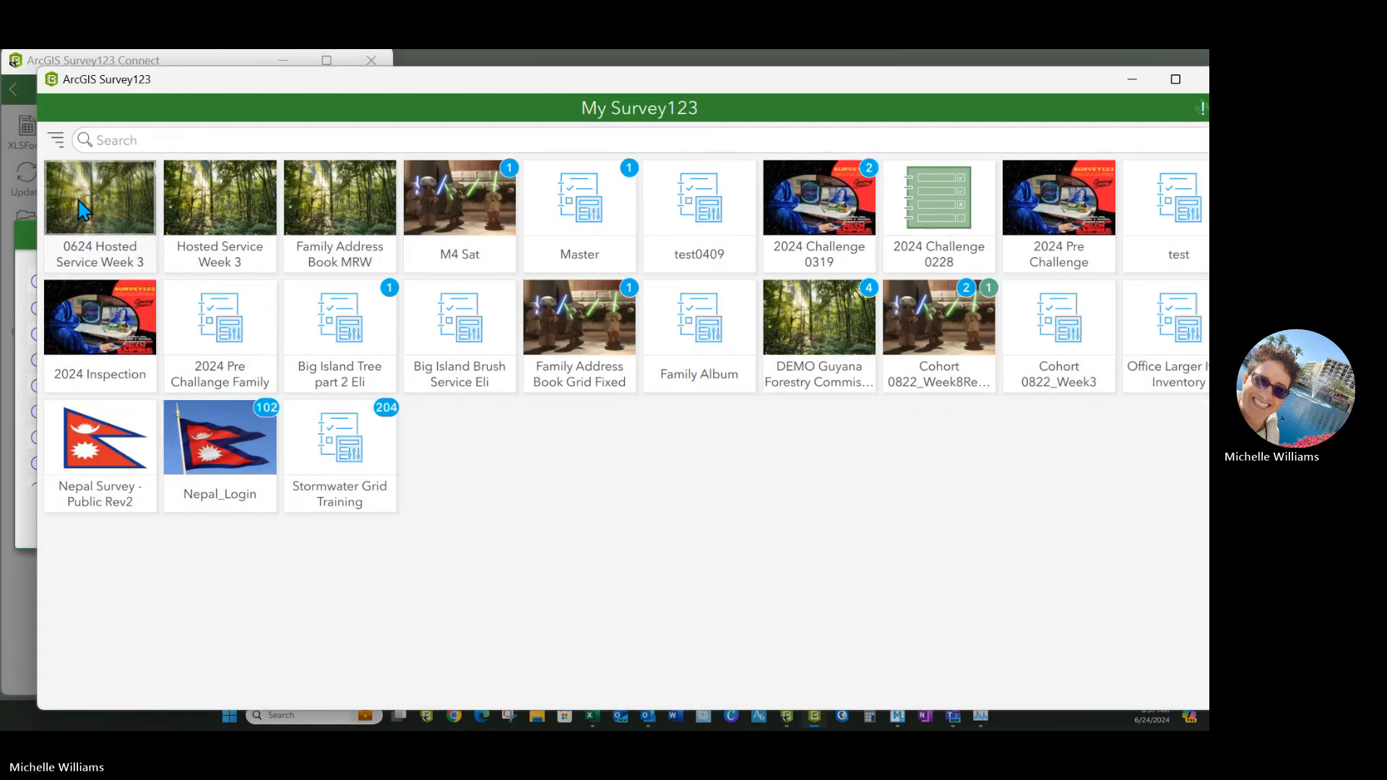
Start collecting a new 0624 Hosted Service Week 3 record and choose the second family last name
left_click(83, 210)
left_click(209, 682)
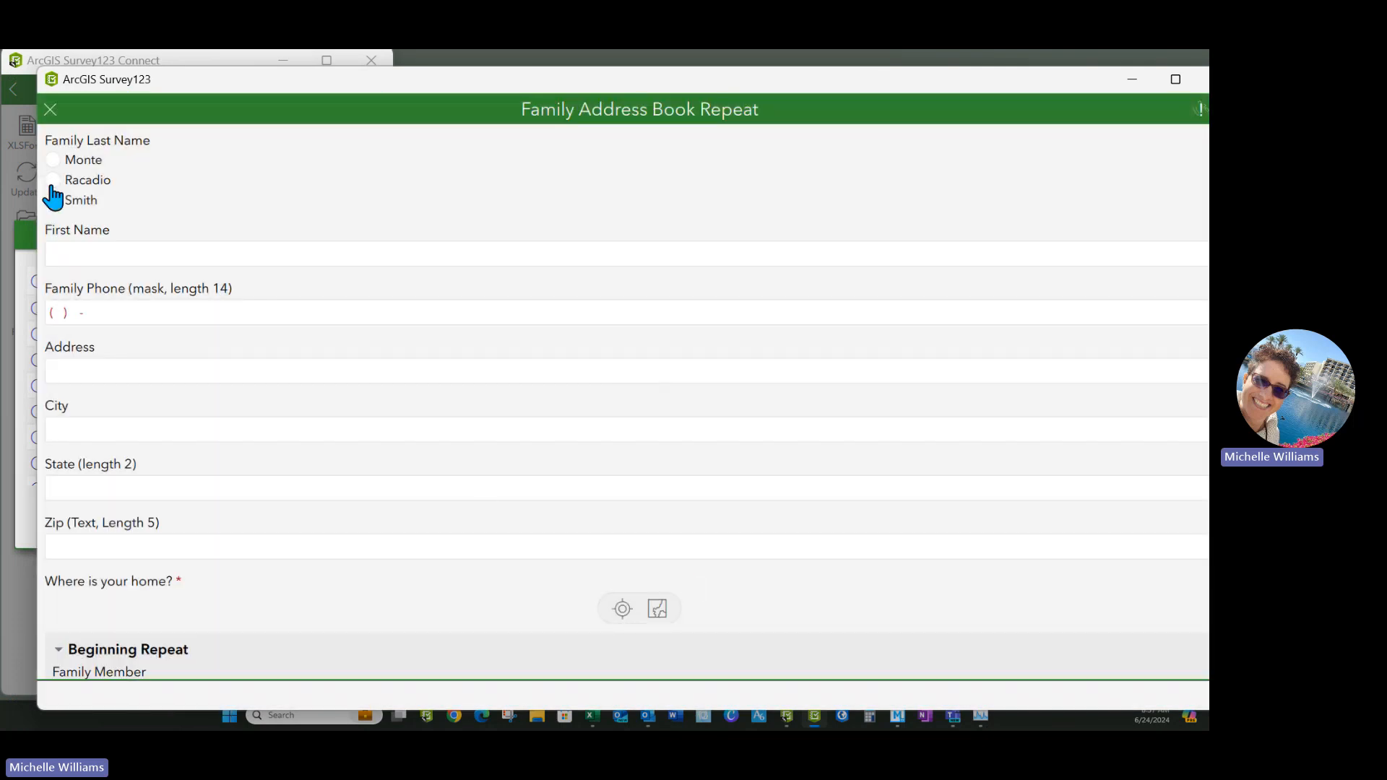
left_click(53, 180)
scroll(84, 323, "down", 1)
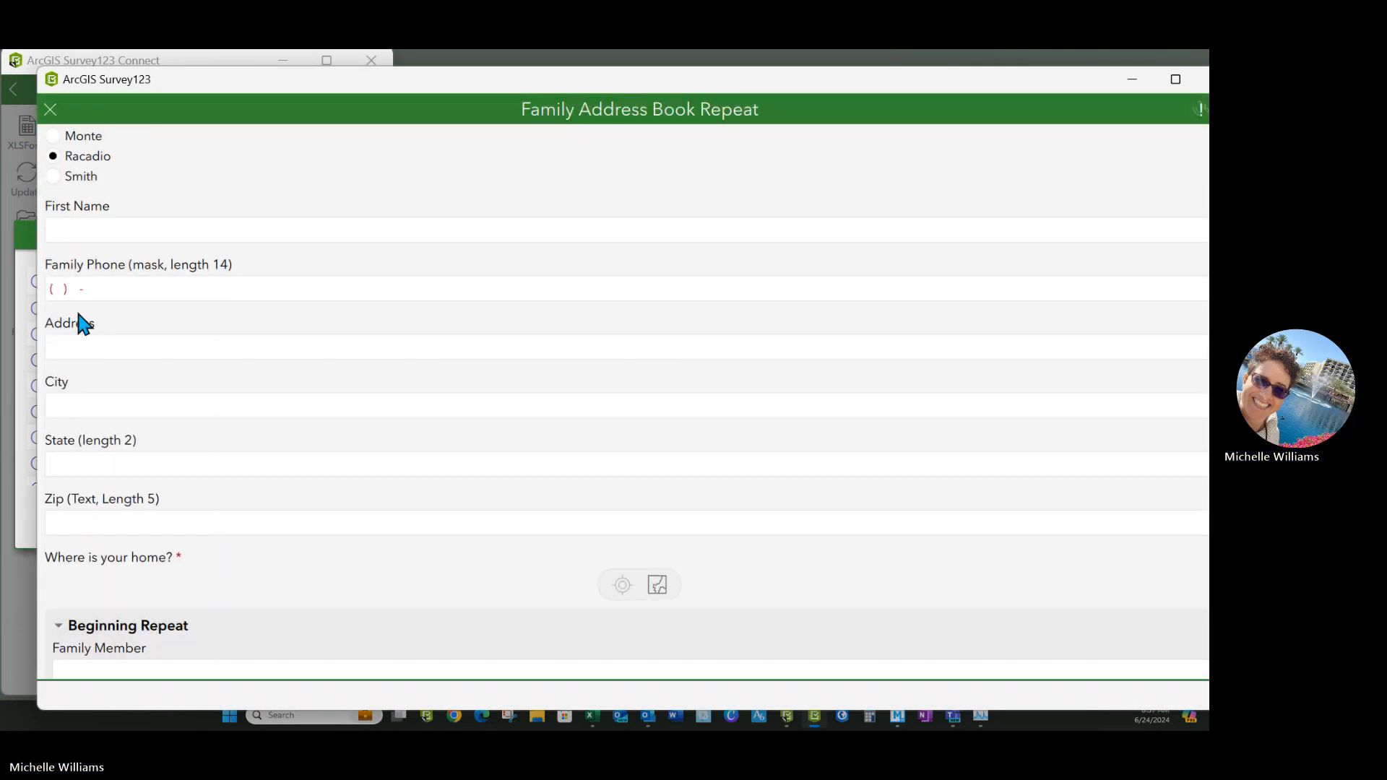
scroll(613, 334, "down", 5)
left_click(657, 278)
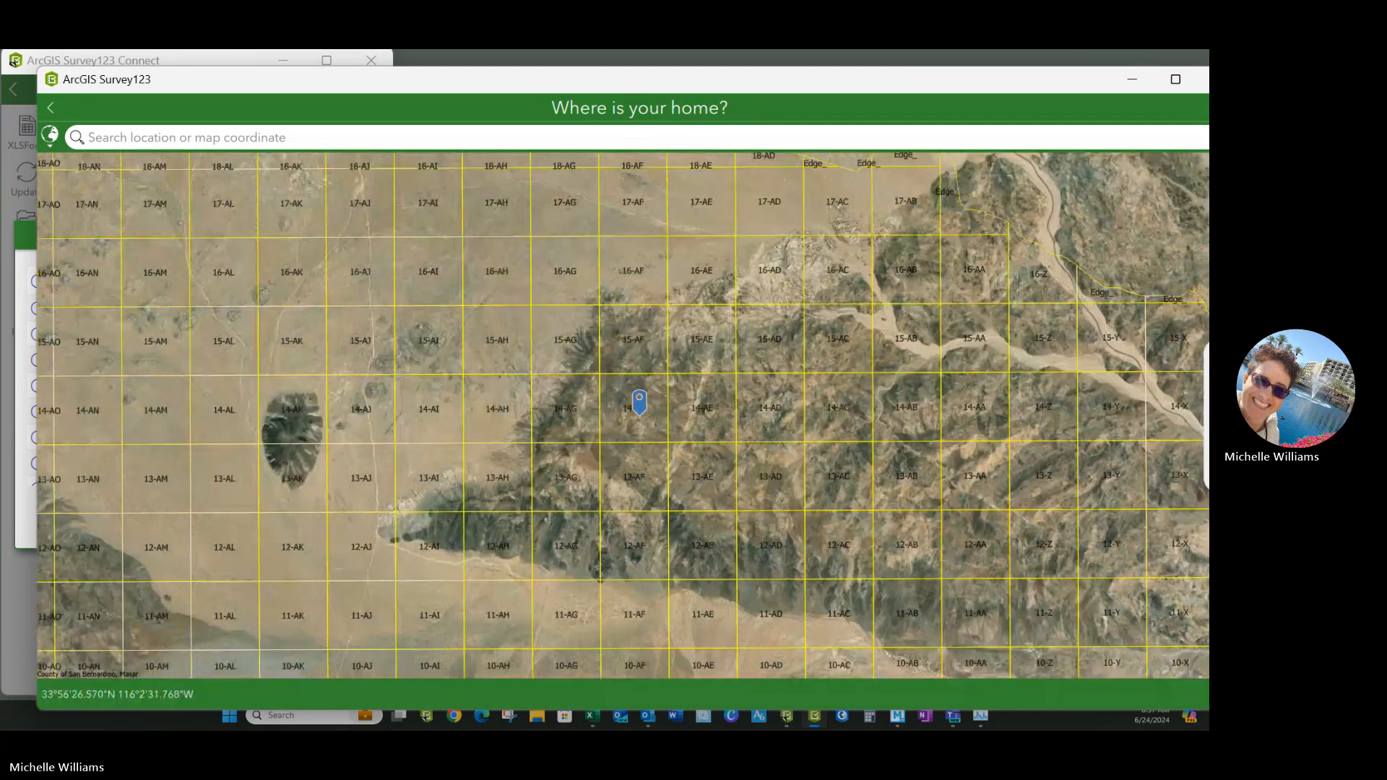
double_click(1015, 82)
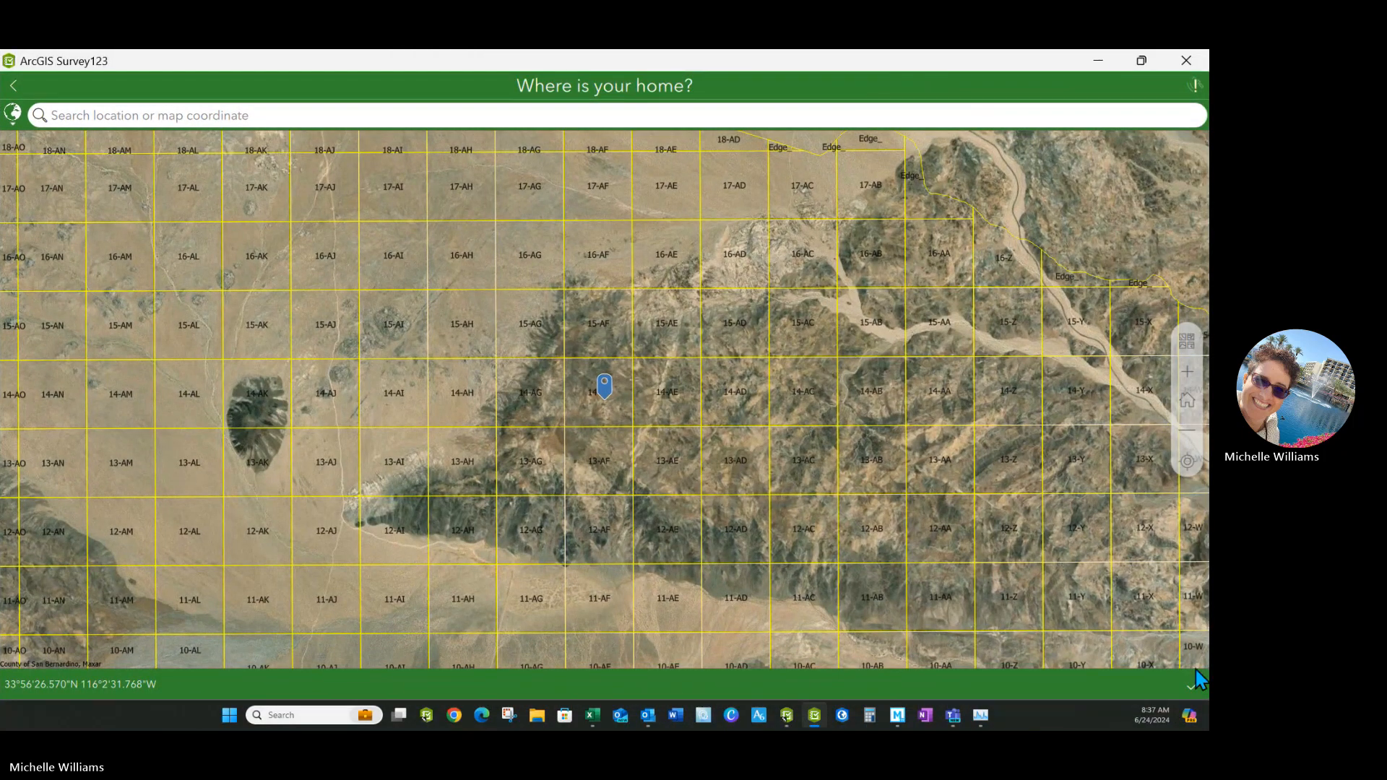
key("Escape")
scroll(263, 413, "down", 15)
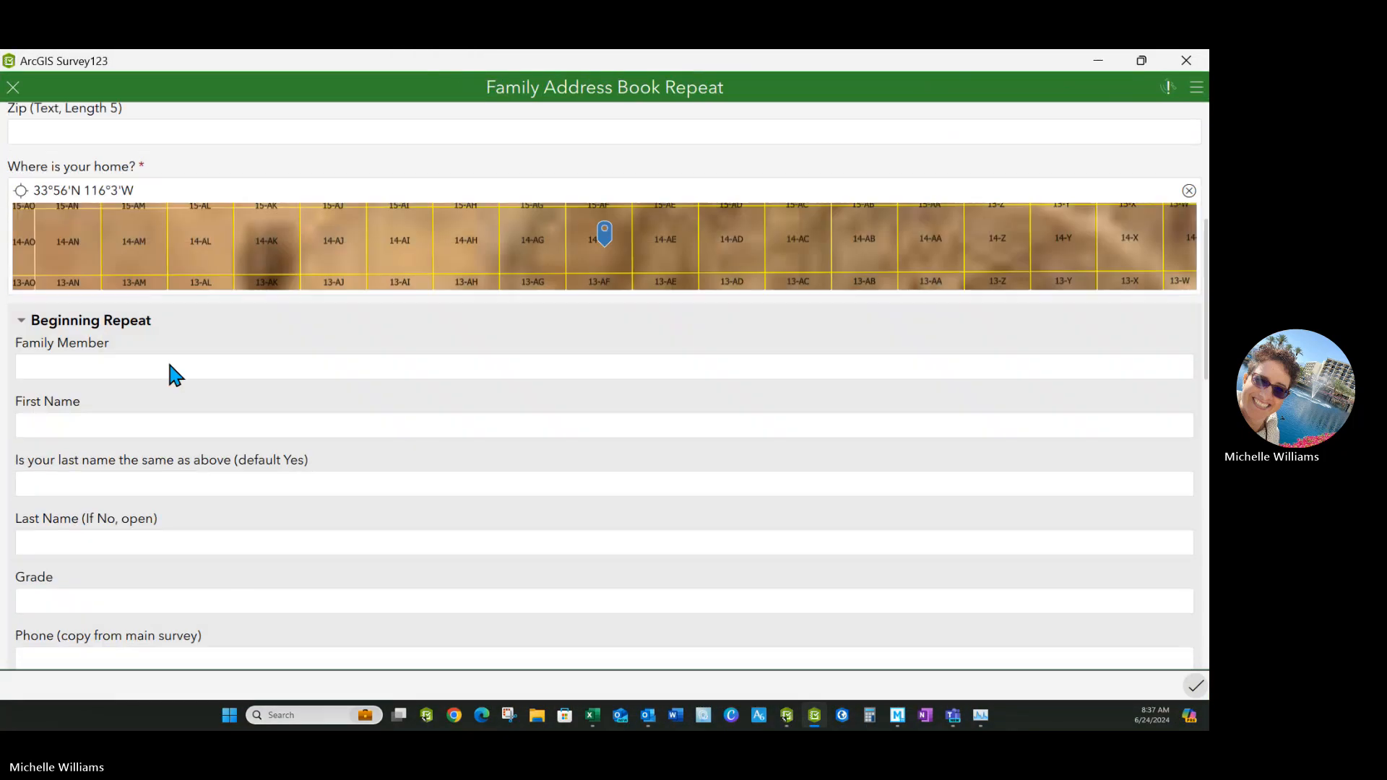
scroll(481, 195, "down", 3)
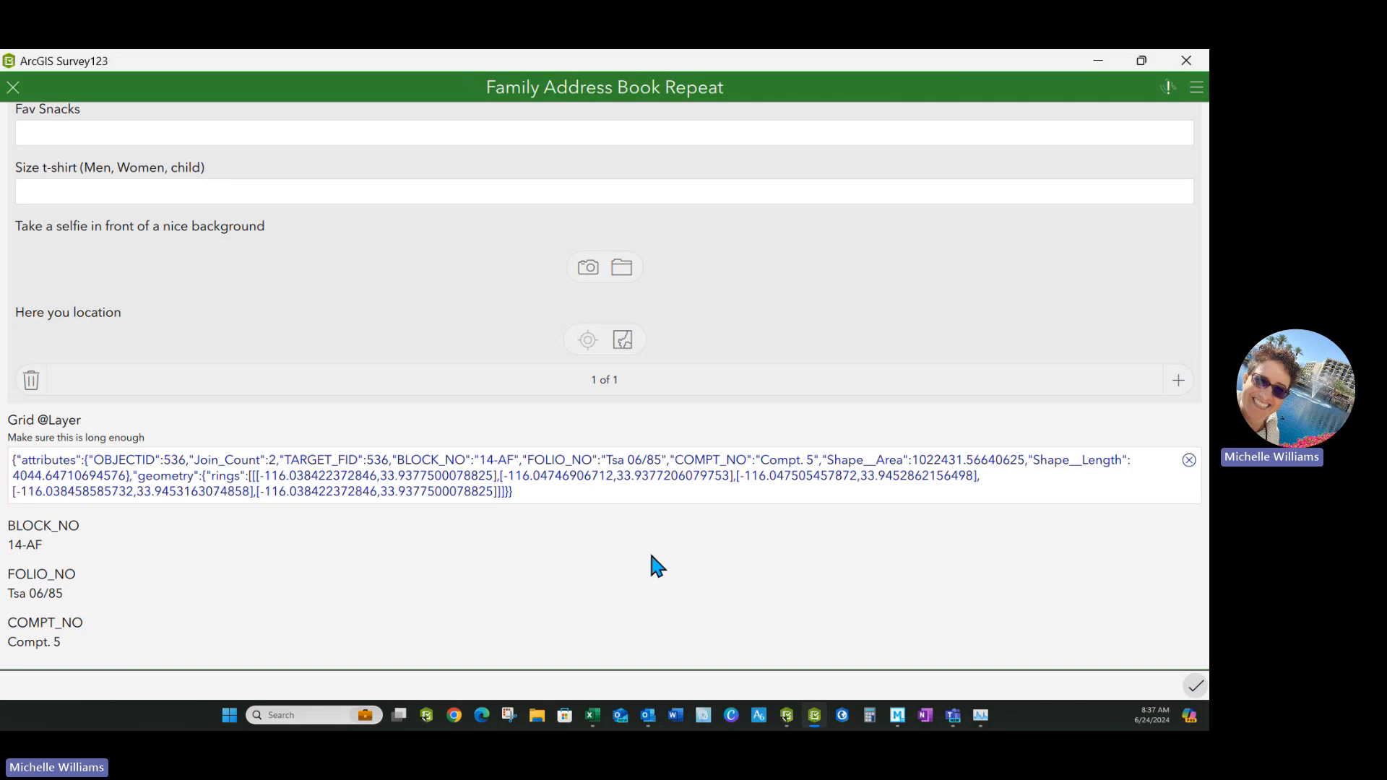
Submit the completed Family Address Book Repeat record from the 0624 survey
left_click(1196, 690)
left_click(542, 391)
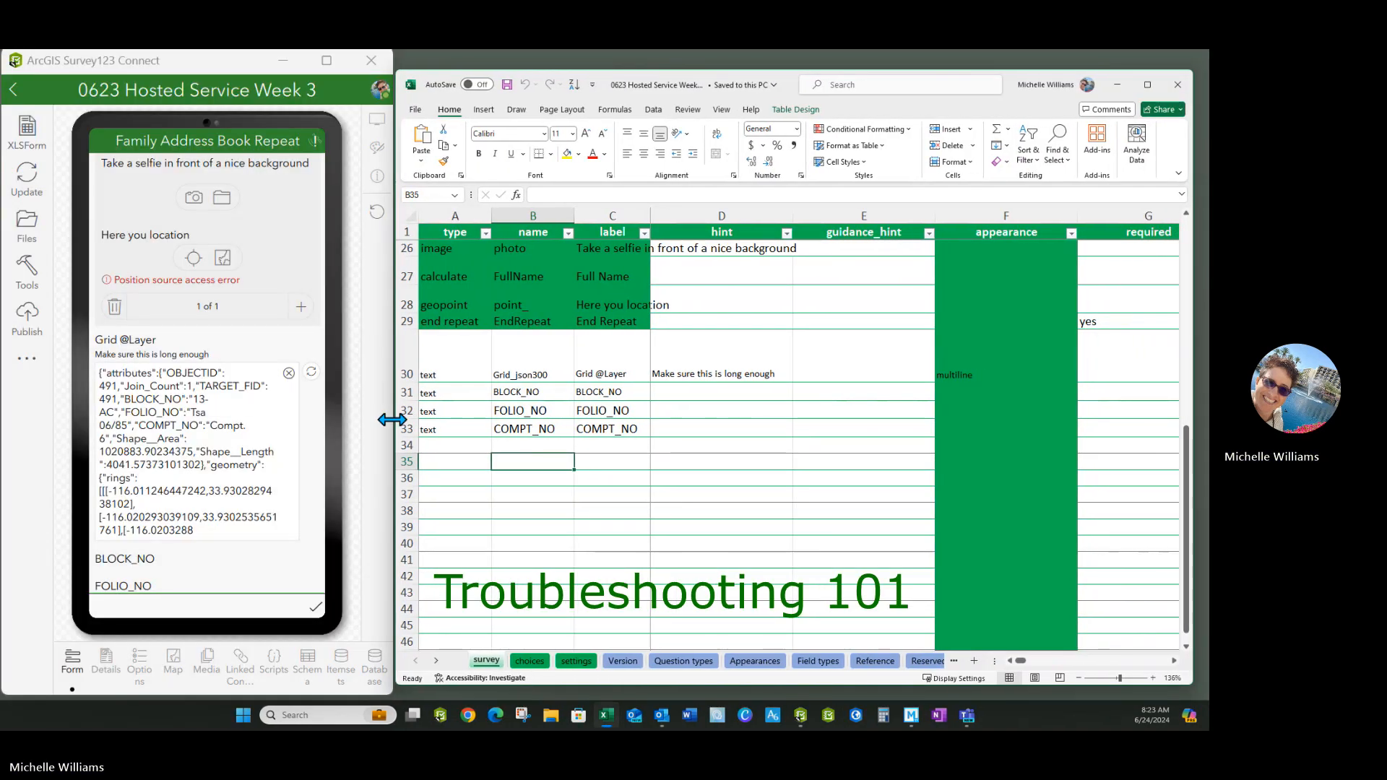
left_click(611, 510)
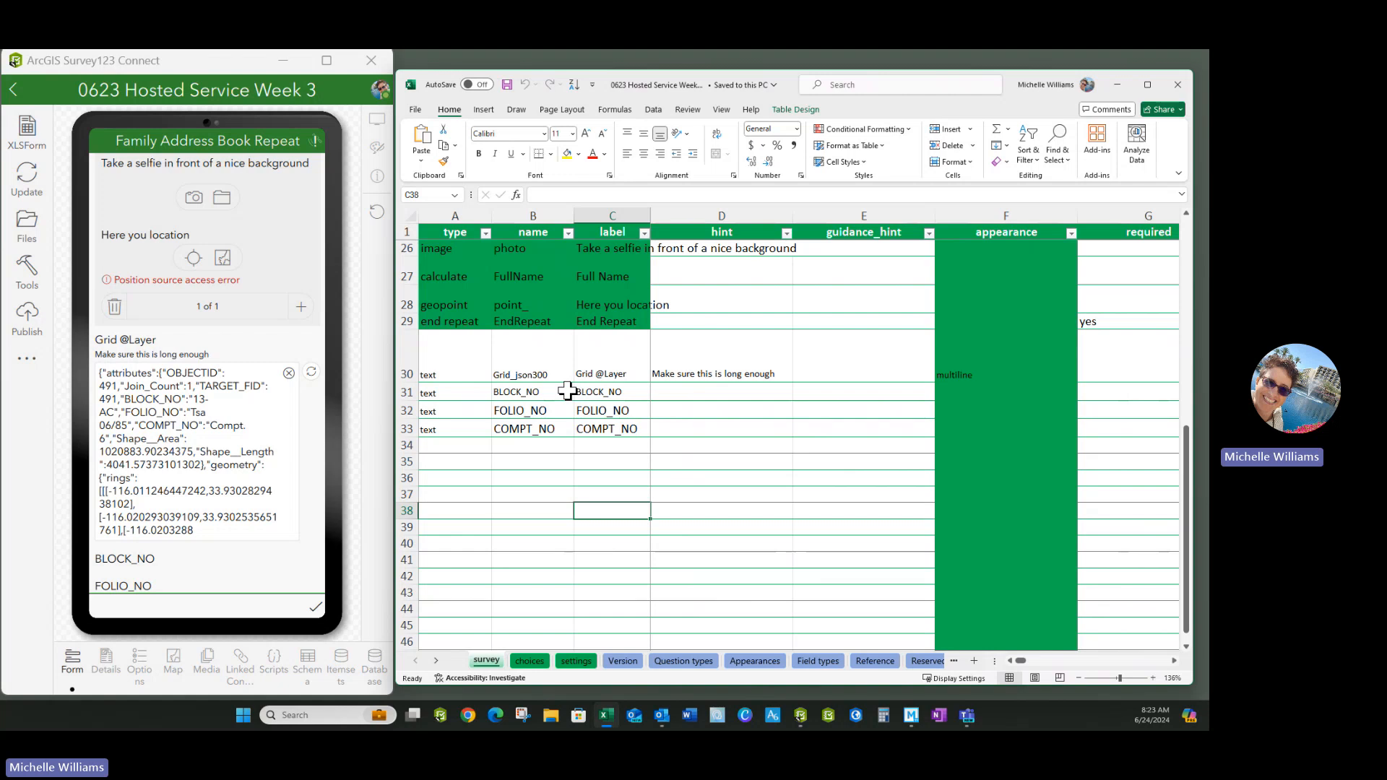
left_click(549, 376)
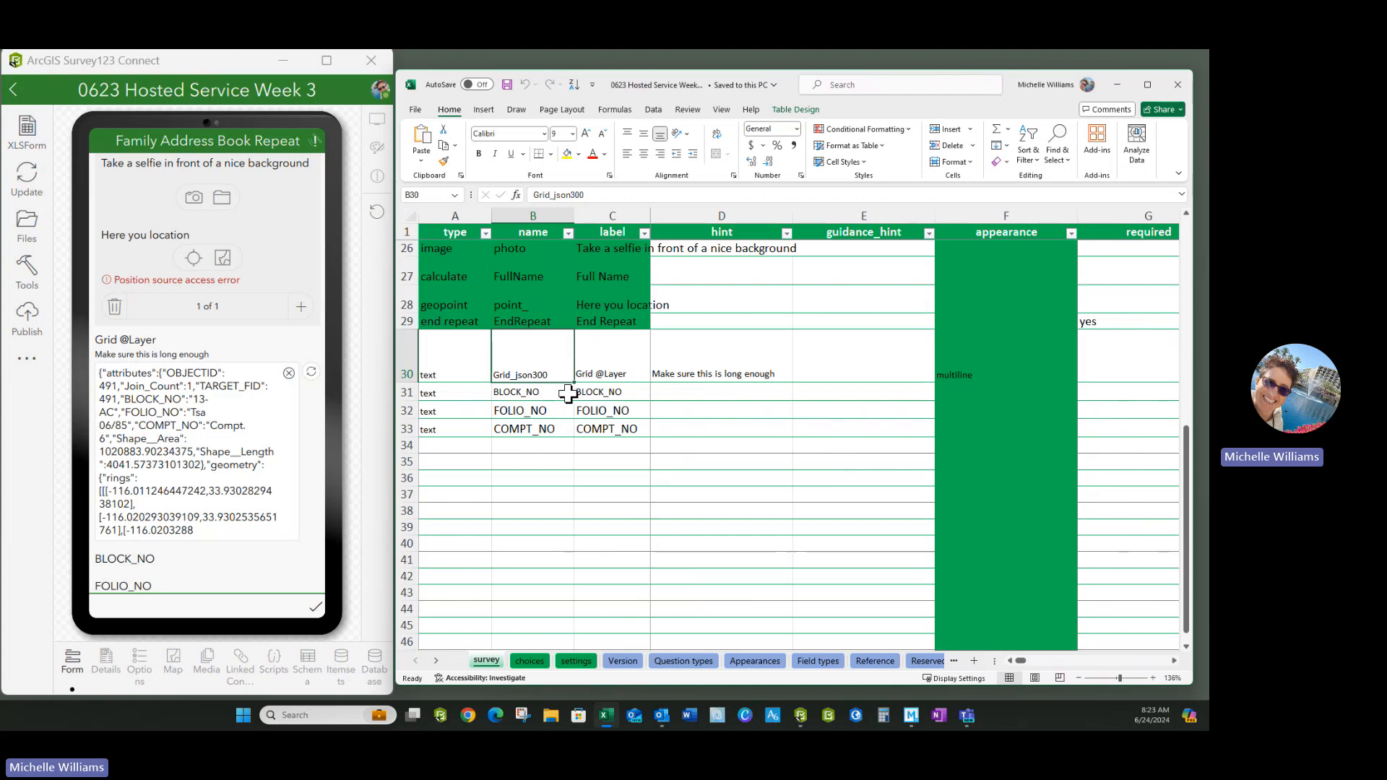
left_click(206, 436)
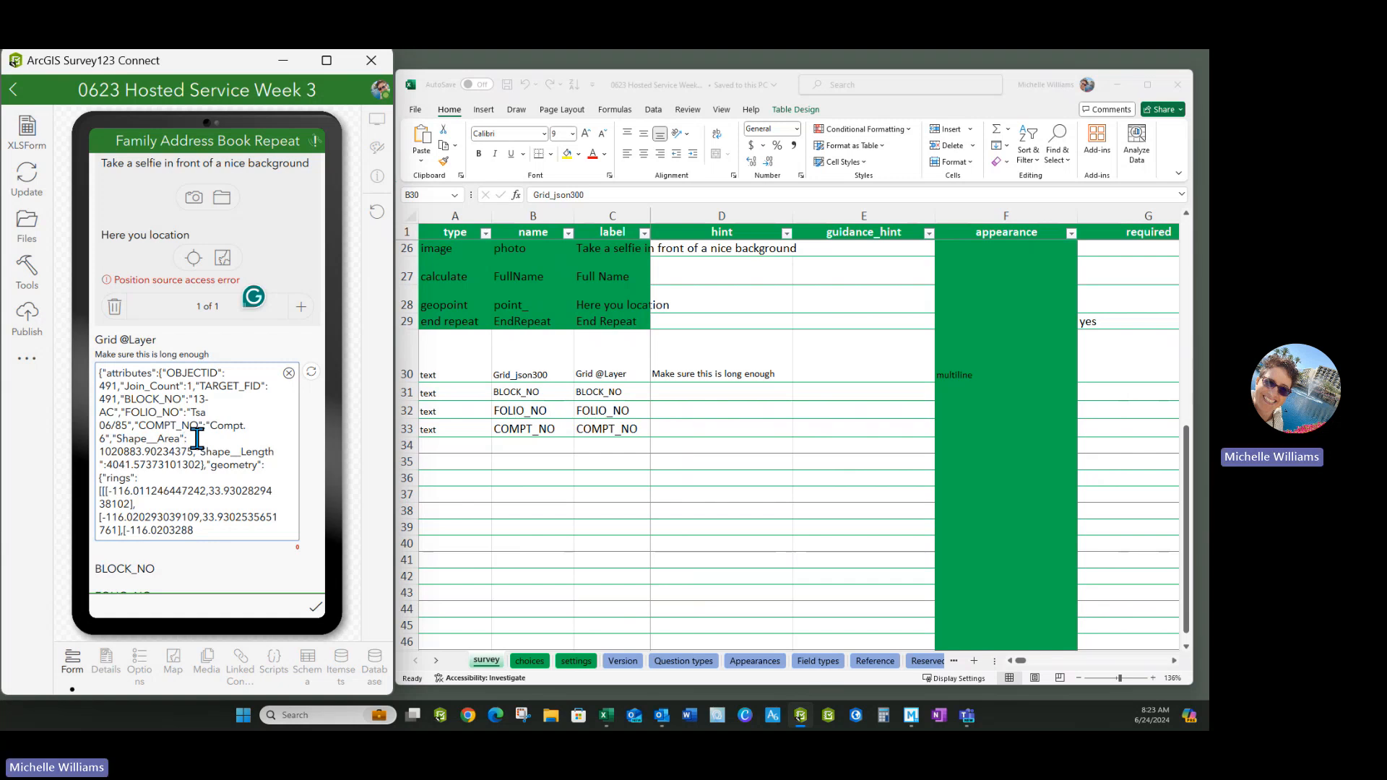
left_click(453, 365)
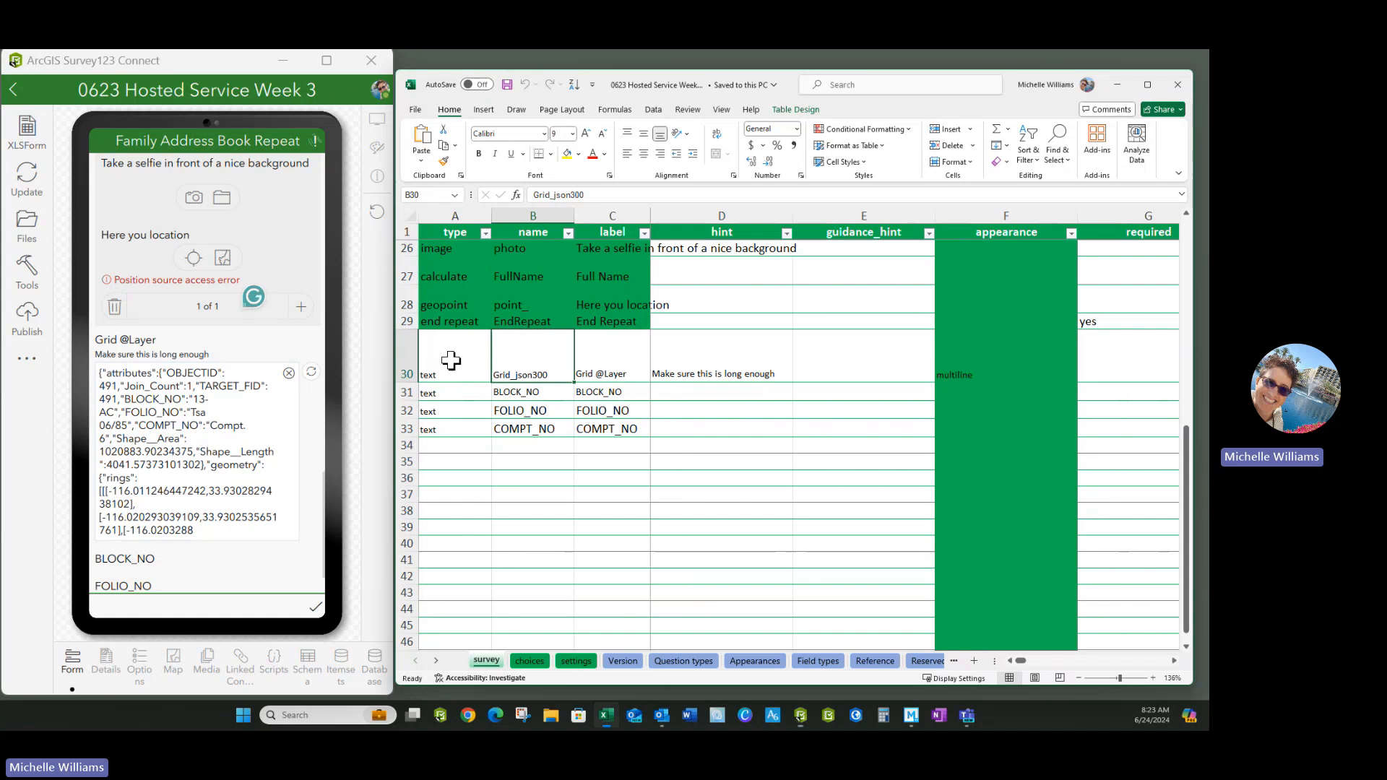
left_click(529, 372)
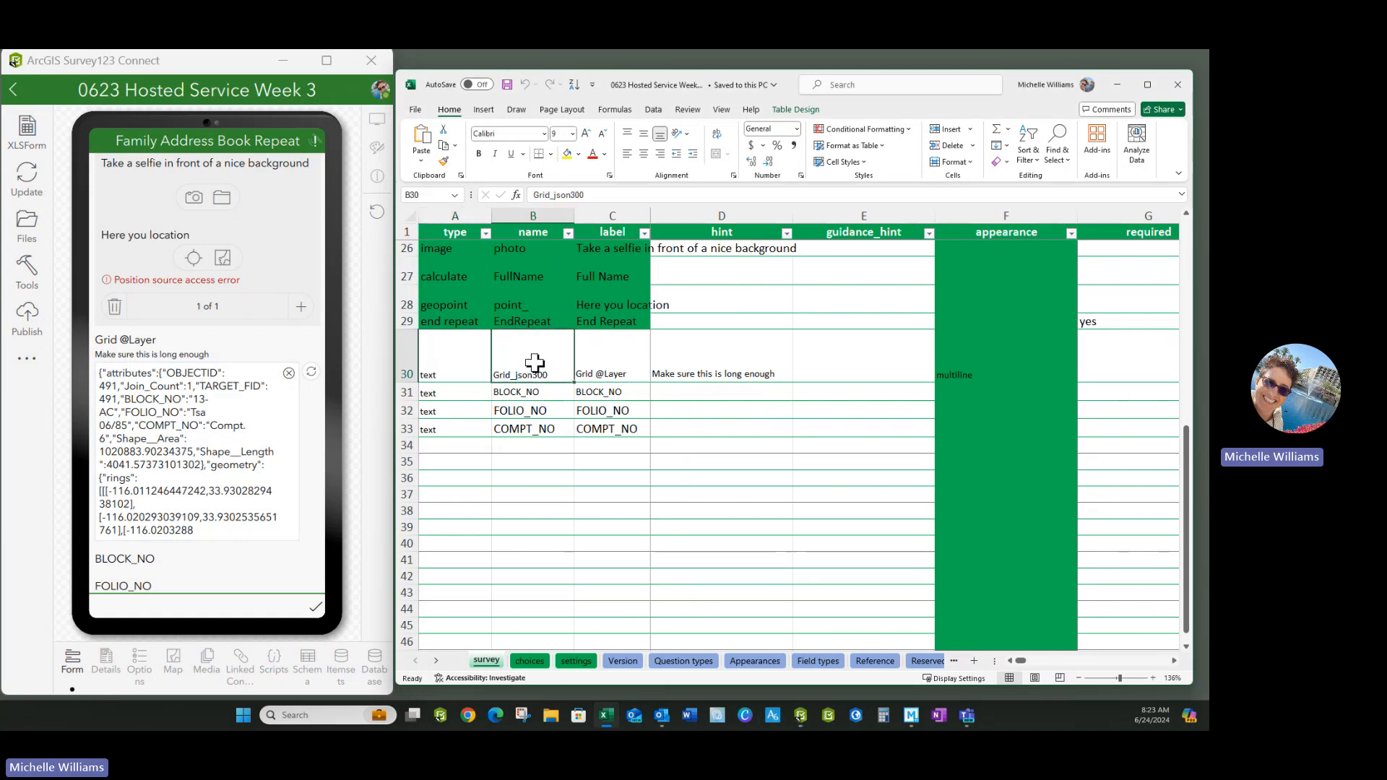
left_click(536, 392)
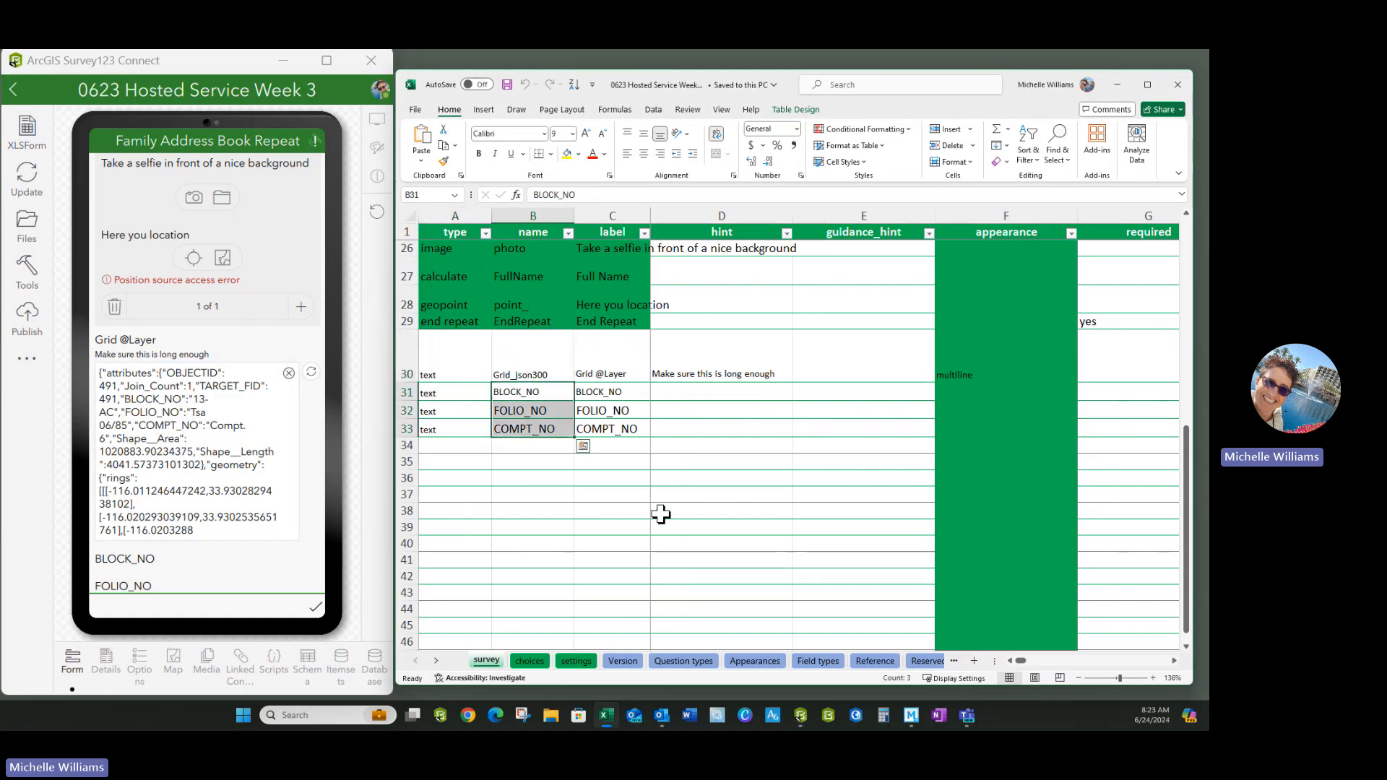
left_click(538, 366)
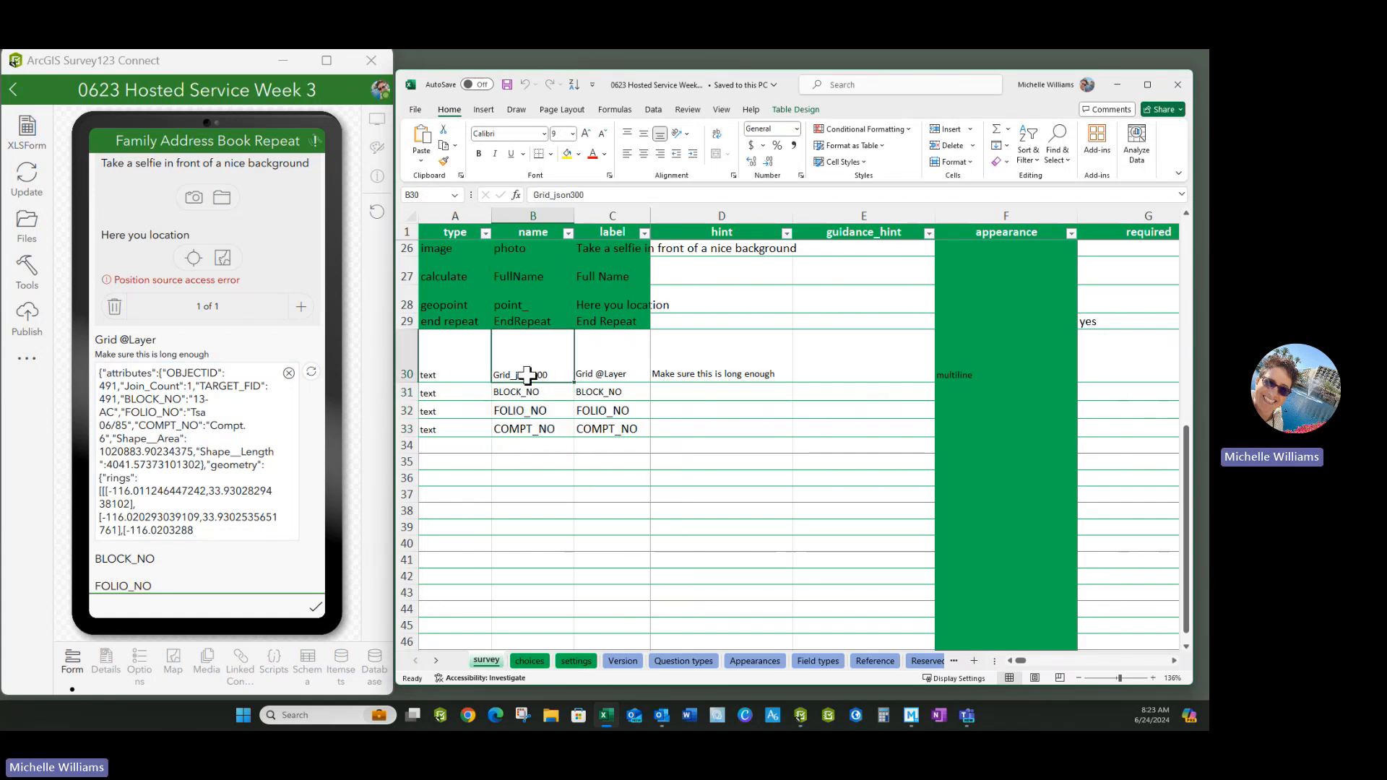
left_click(468, 371)
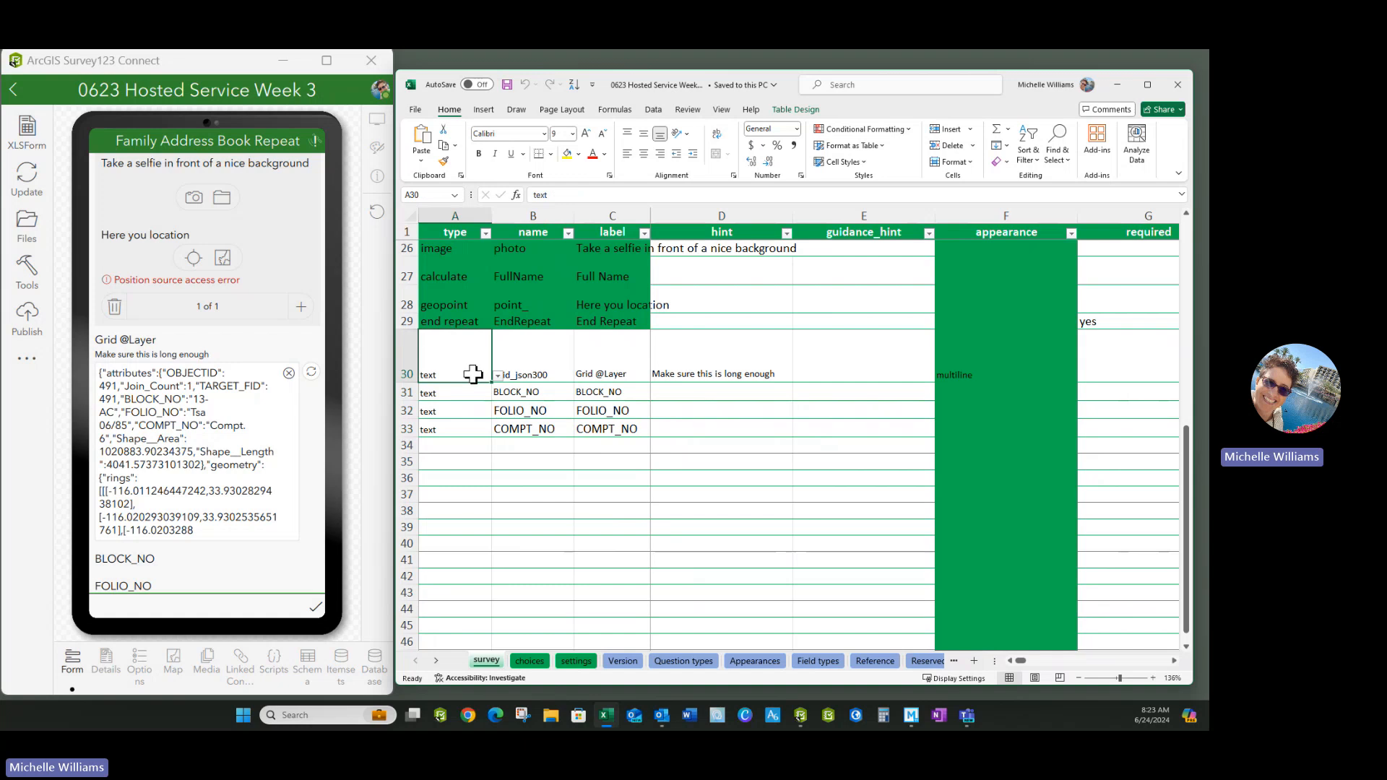
left_click(509, 377)
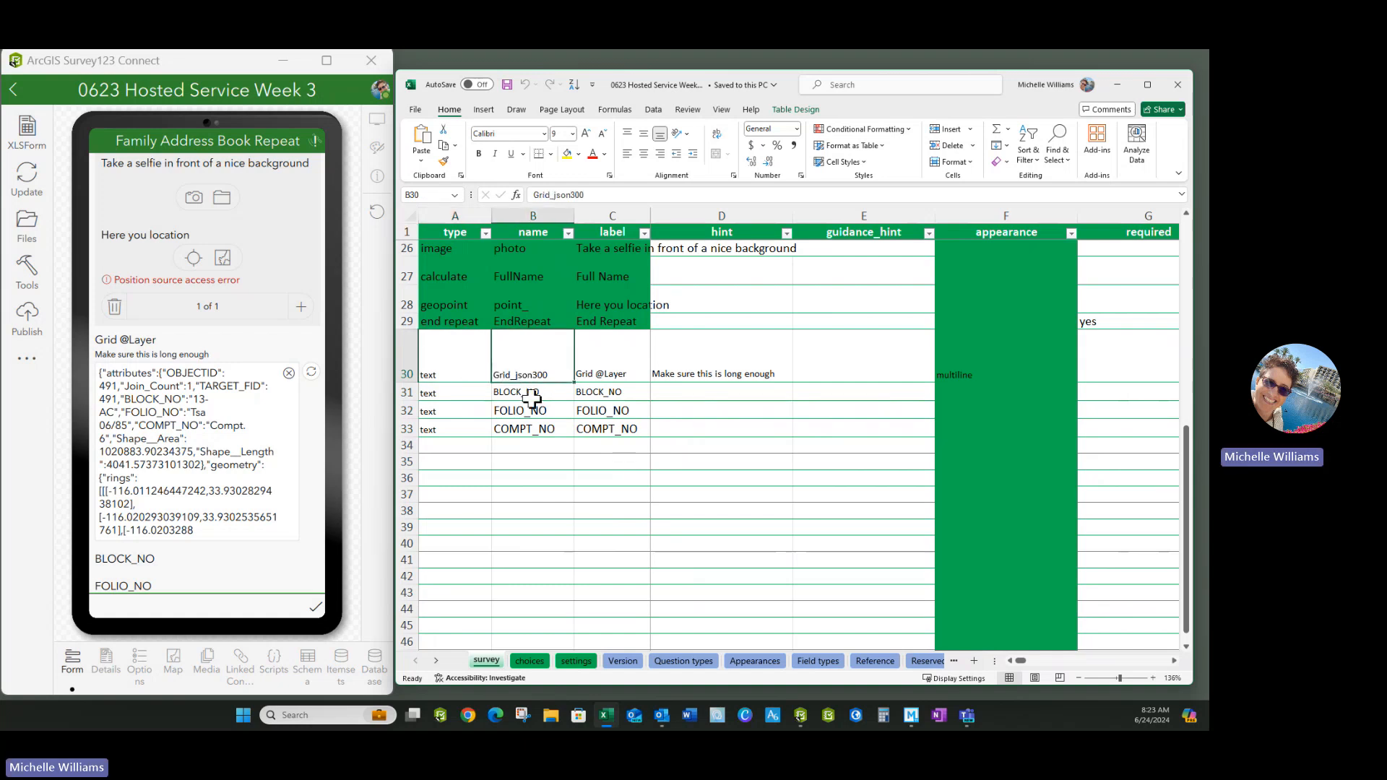
Examine the readonly and calculation settings of the BLOCK_NO row in the survey sheet
left_click(541, 395)
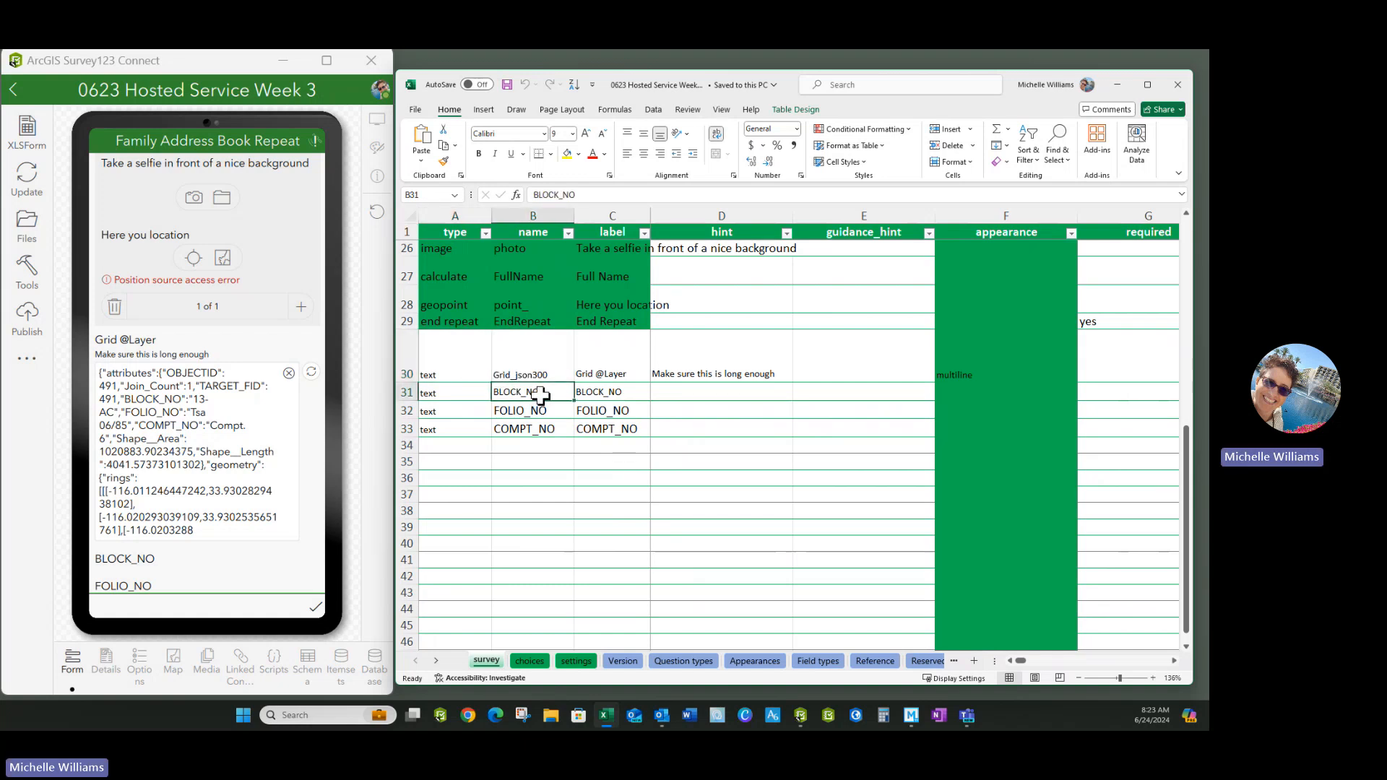
key("Right")
key("Right")
key("Right")
key("Right")
key("Right")
key("Right")
key("Right")
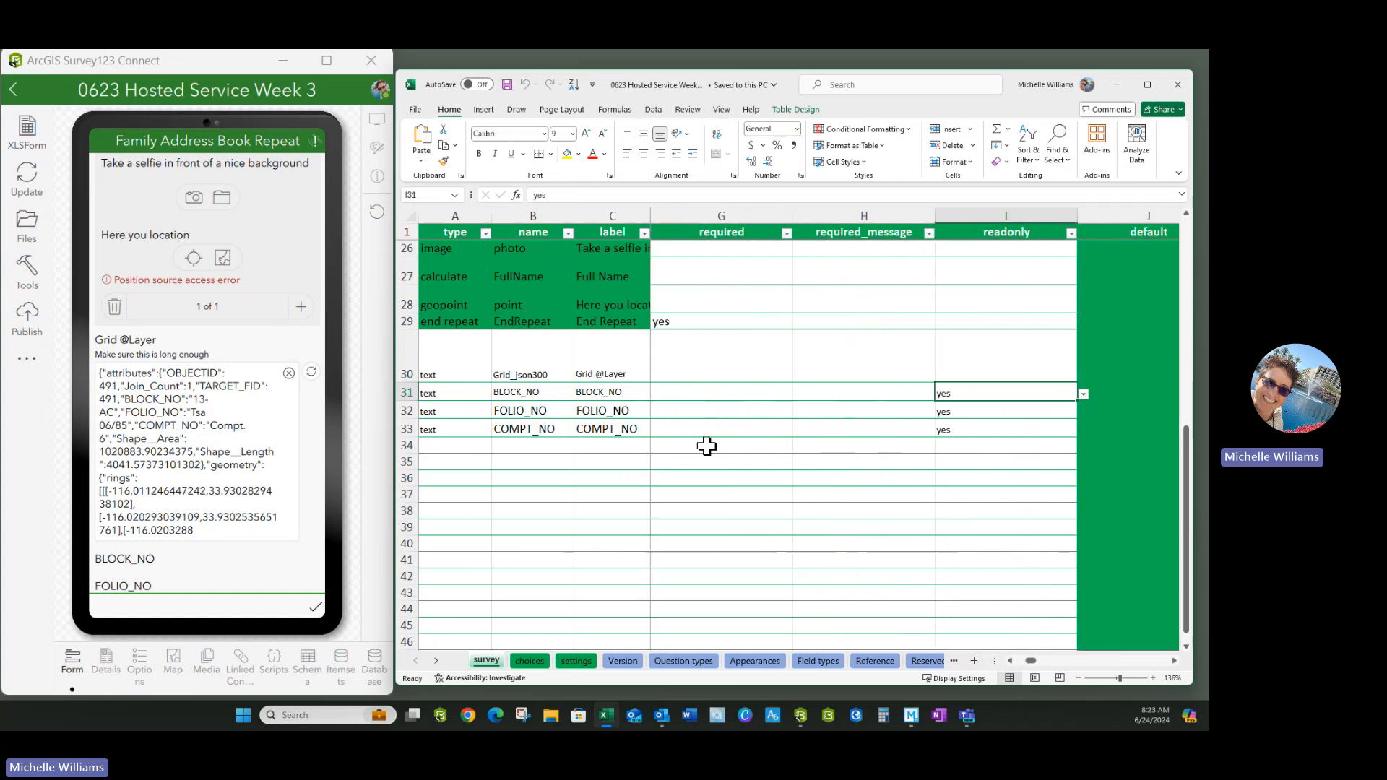
key("Right")
key("Right")
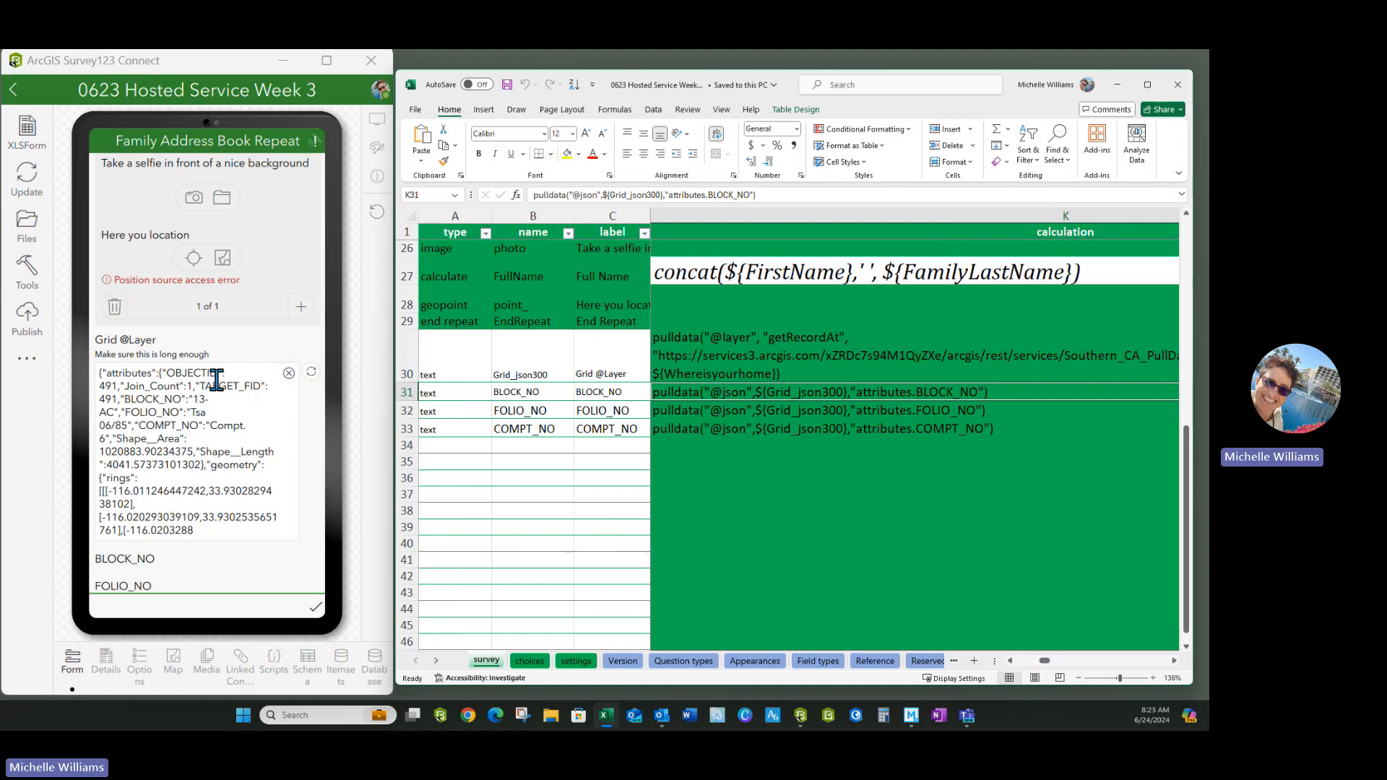
Set the bind::esri:fieldLength of the Grid_json300 question to 500 and save the workbook to refresh the form preview
left_click(212, 531)
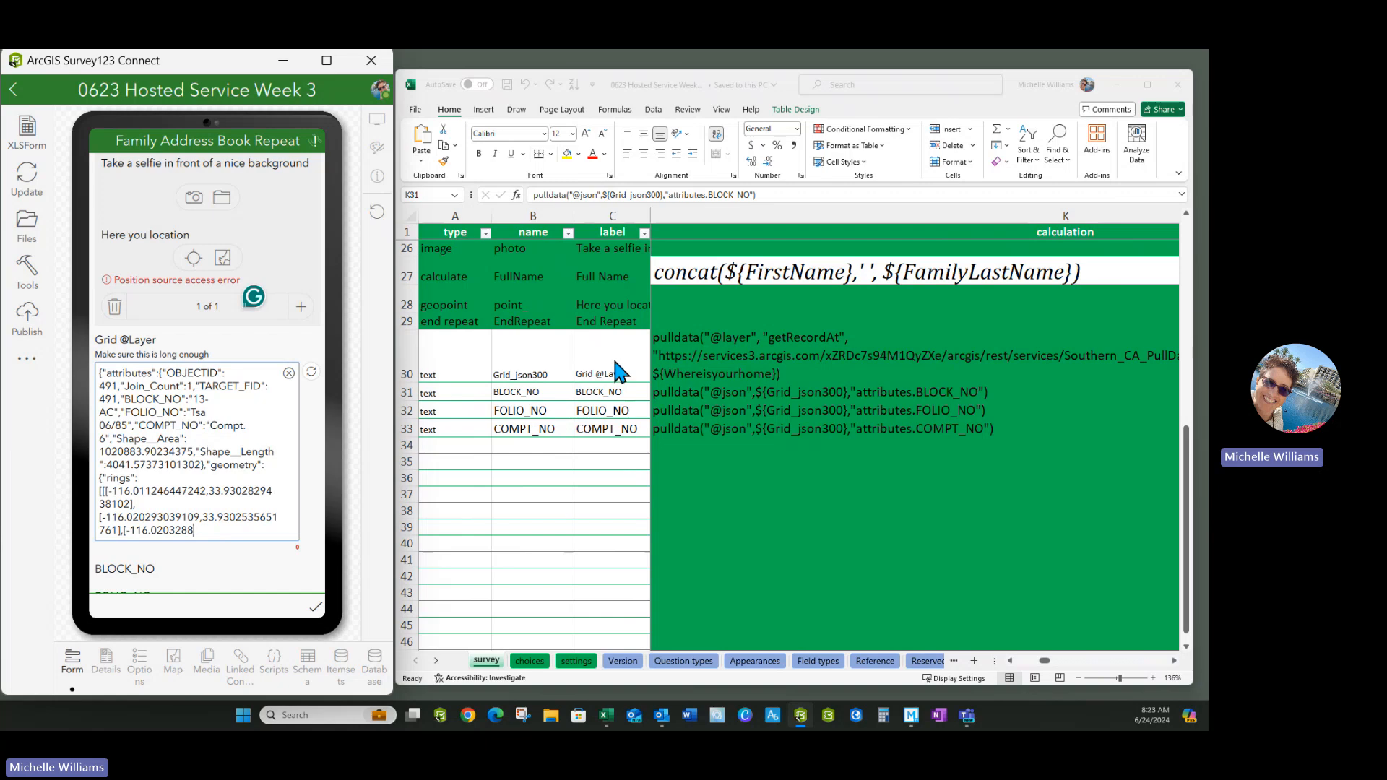
left_click(648, 363)
left_click(685, 359)
key("Right")
key("Right")
key("Right")
key("Right")
key("Right")
key("Right")
key("Right")
key("Right")
key("Right")
key("Right")
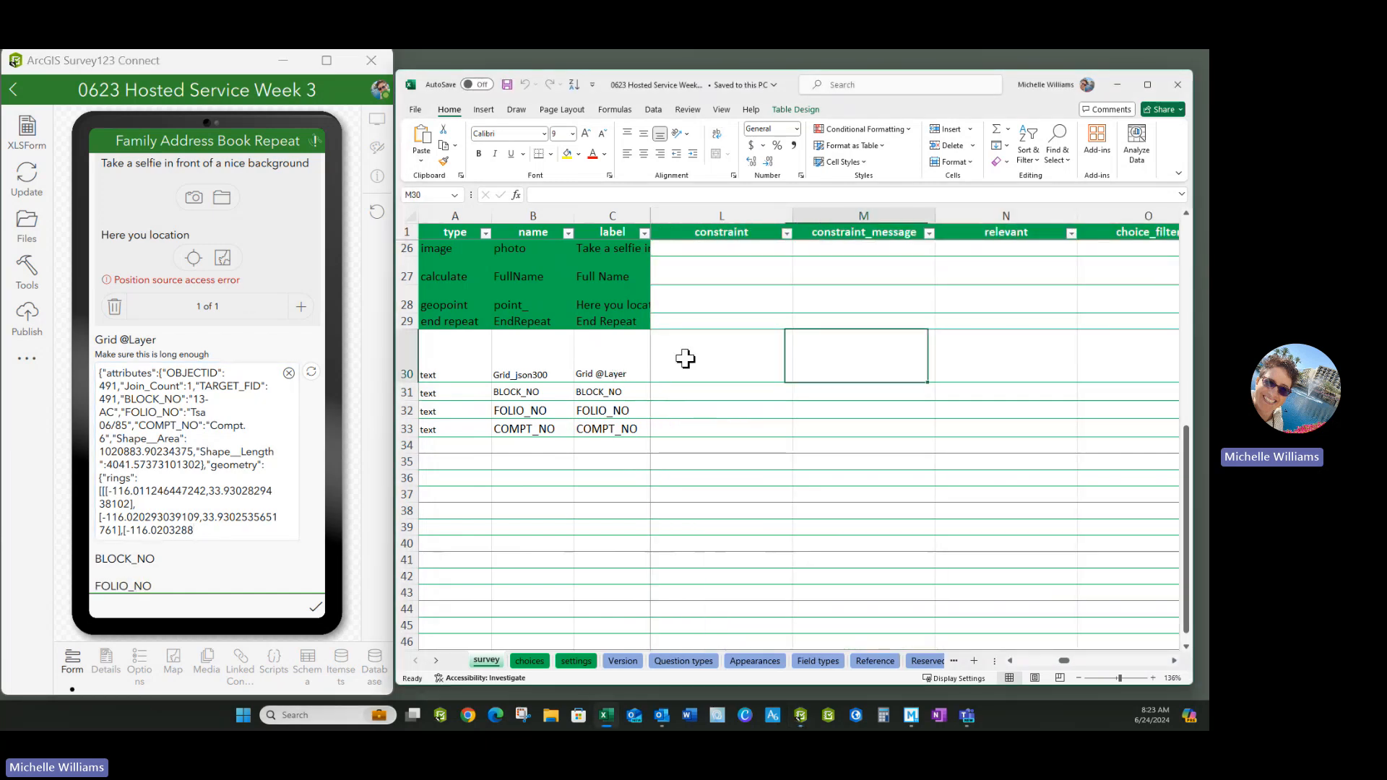
key("Right")
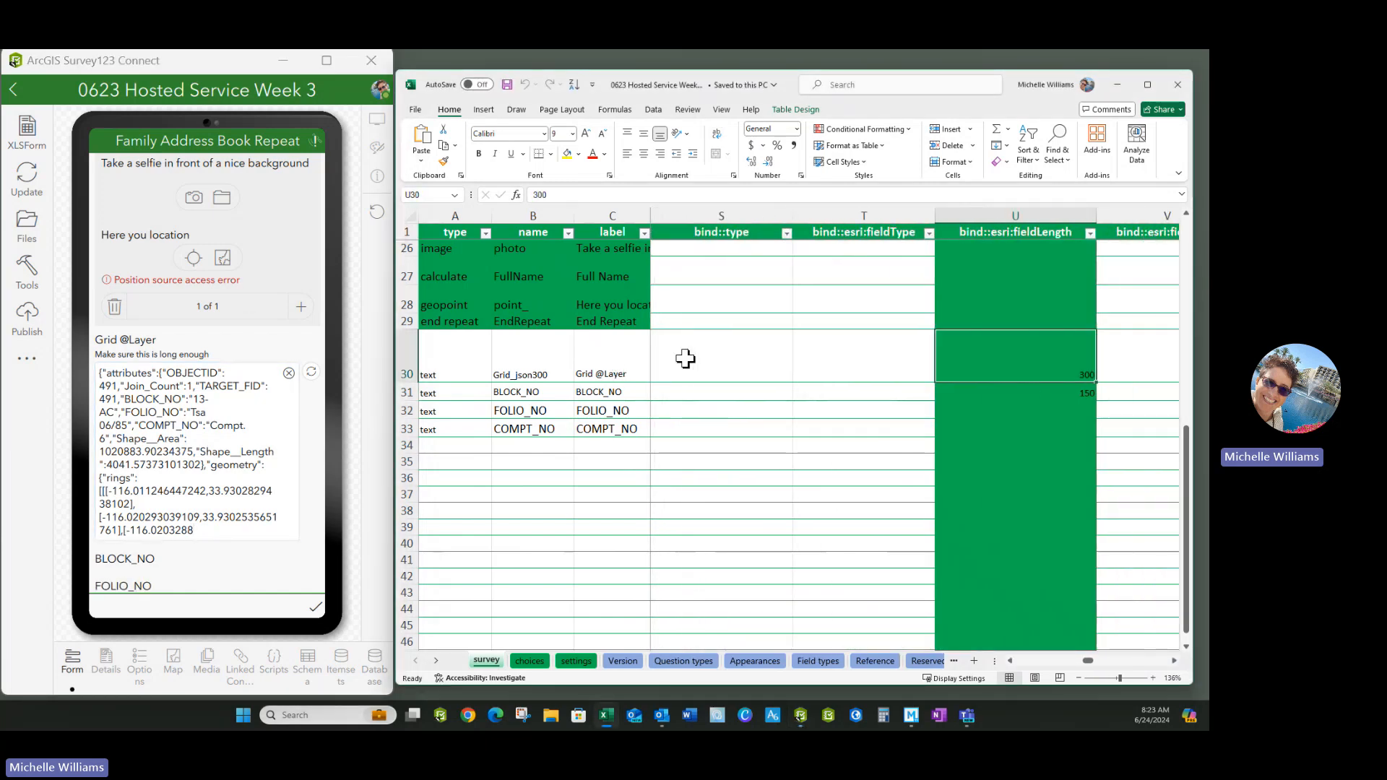
type("500")
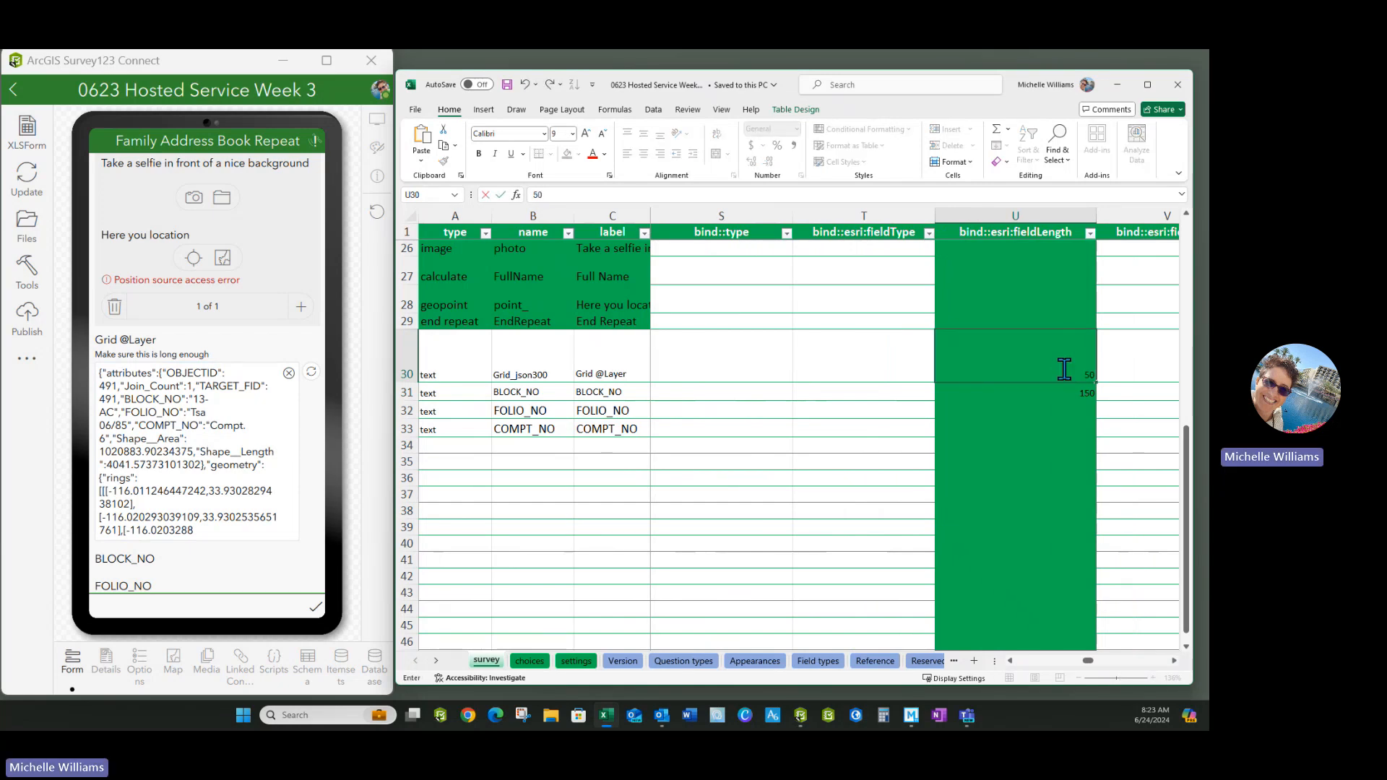
key("Return")
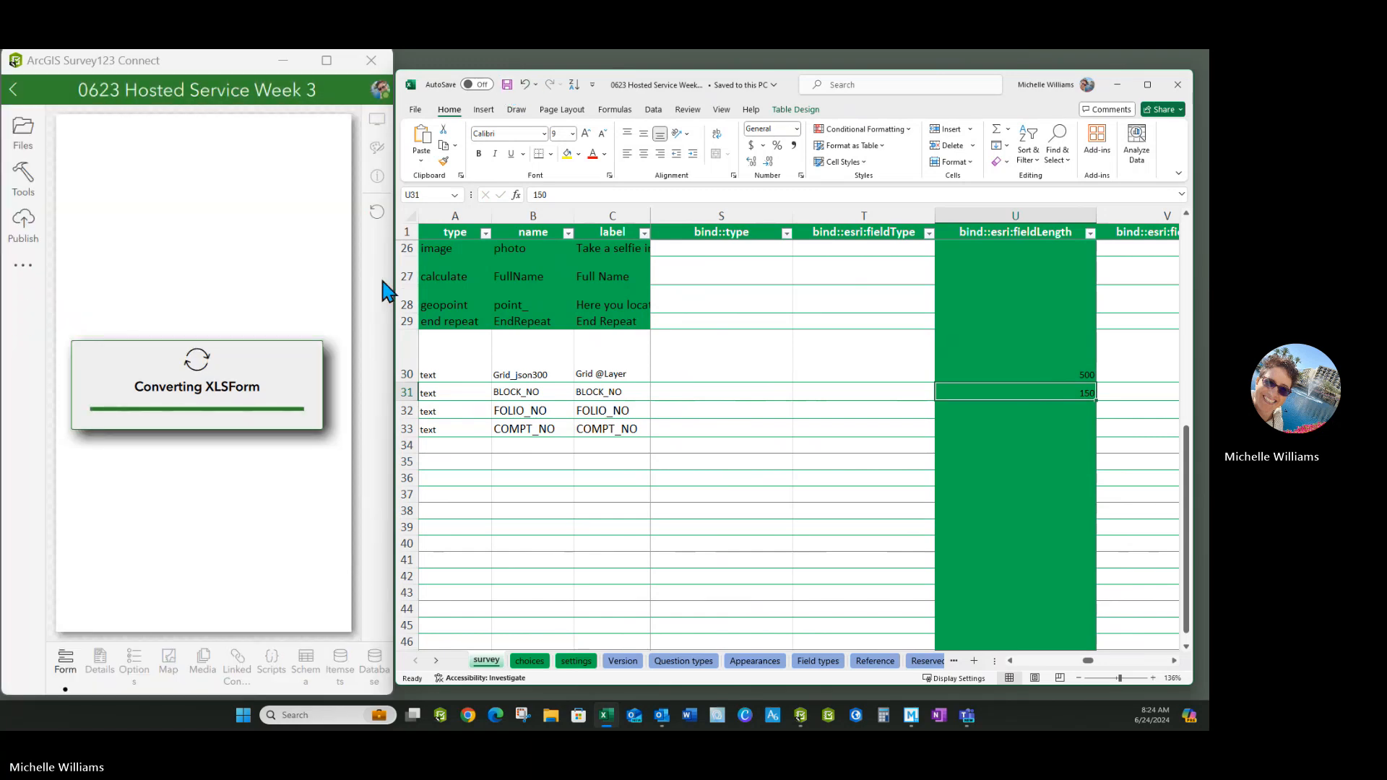
Set the home location to a map point in grid 13-AB in the refreshed form preview
scroll(201, 409, "down", 10)
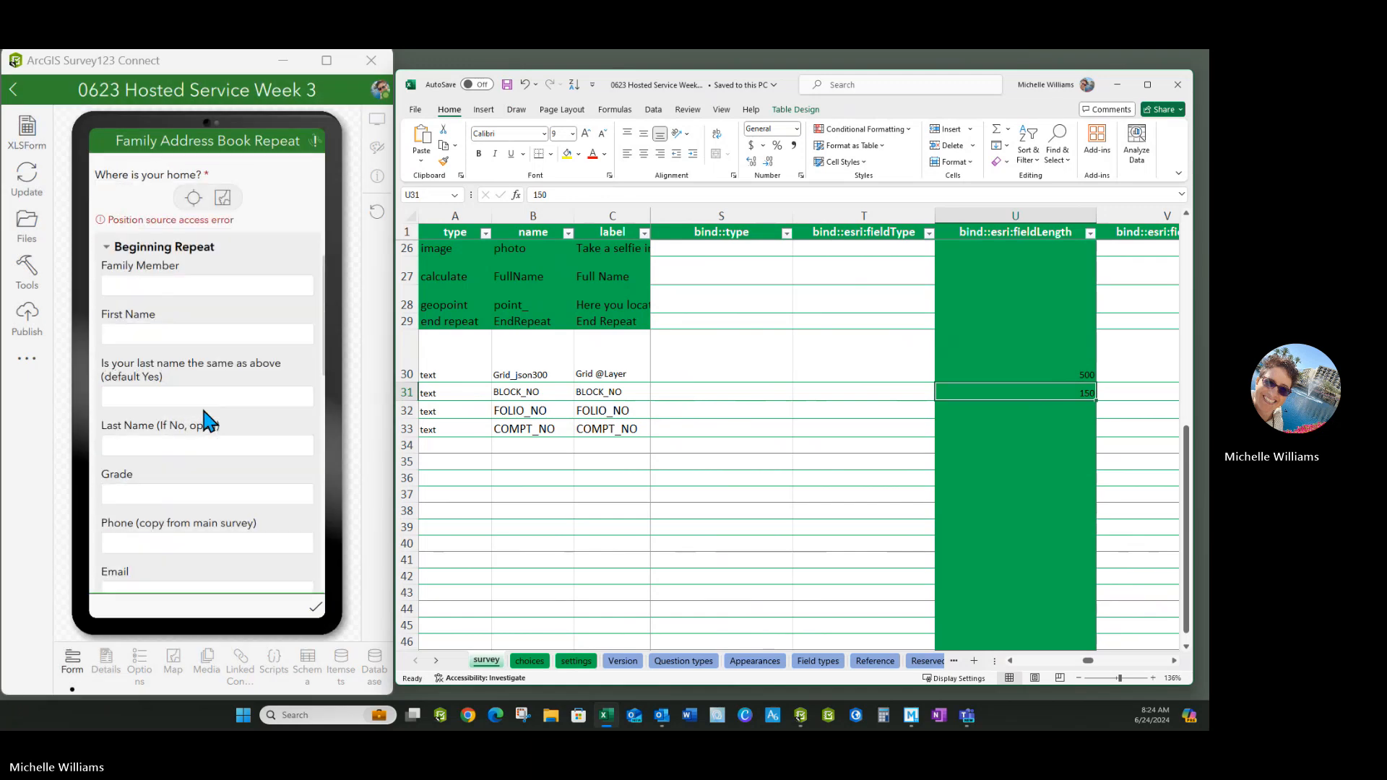
scroll(198, 405, "up", 4)
scroll(200, 415, "up", 6)
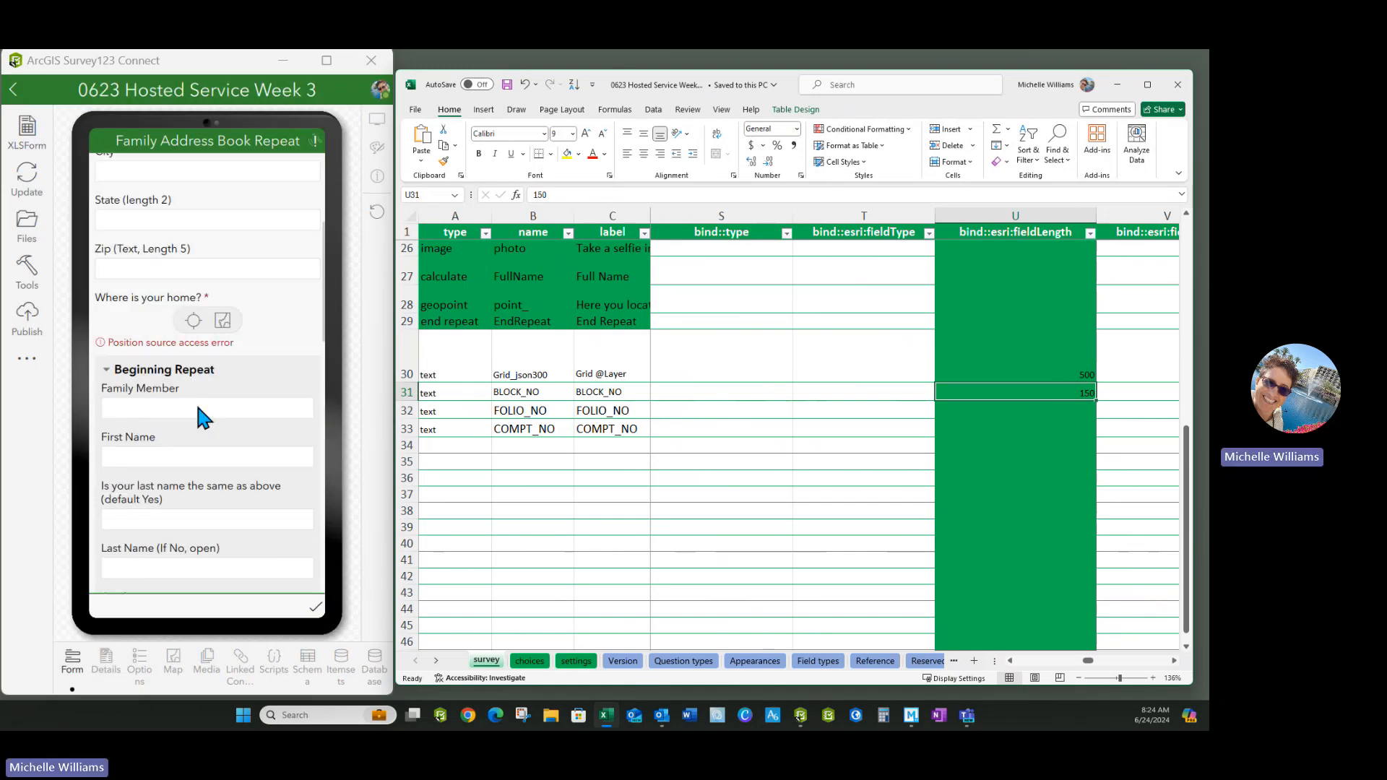
left_click(220, 422)
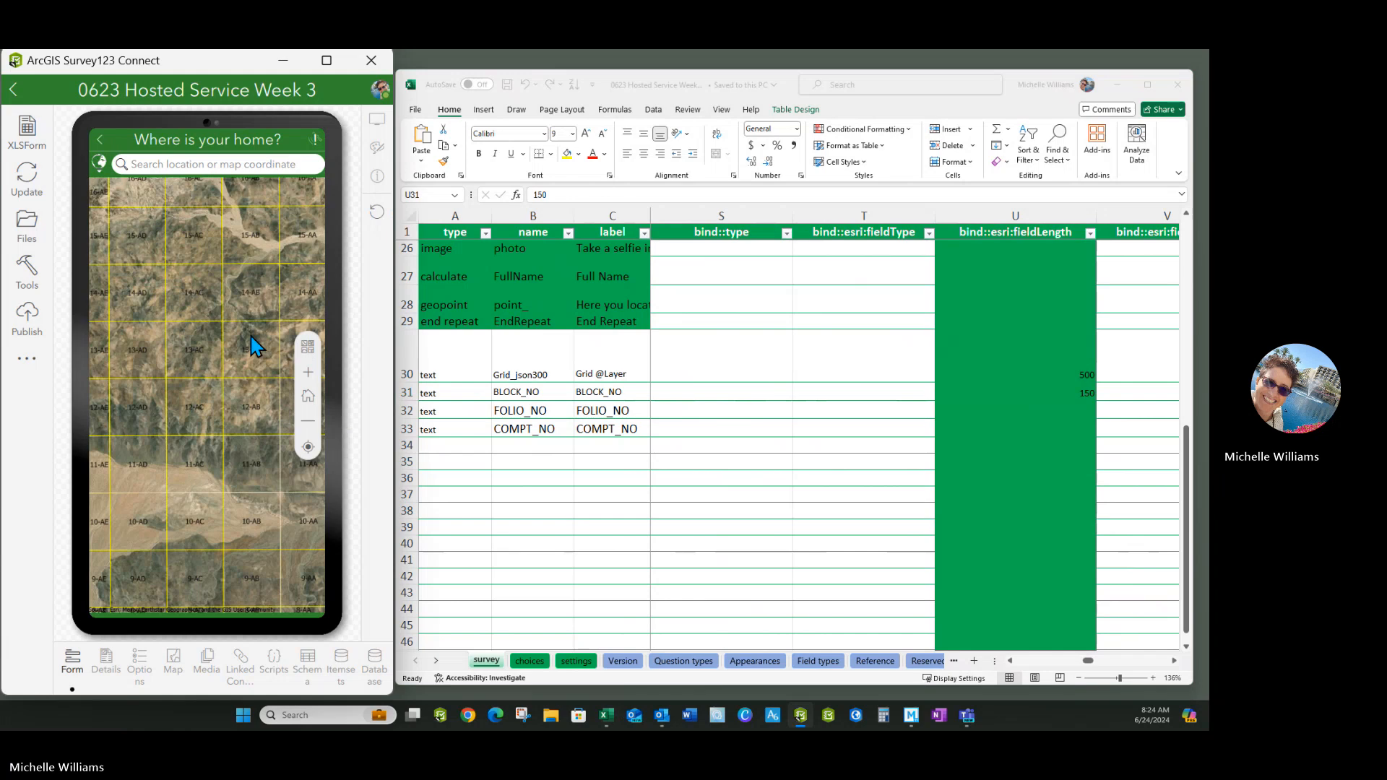
left_click(312, 605)
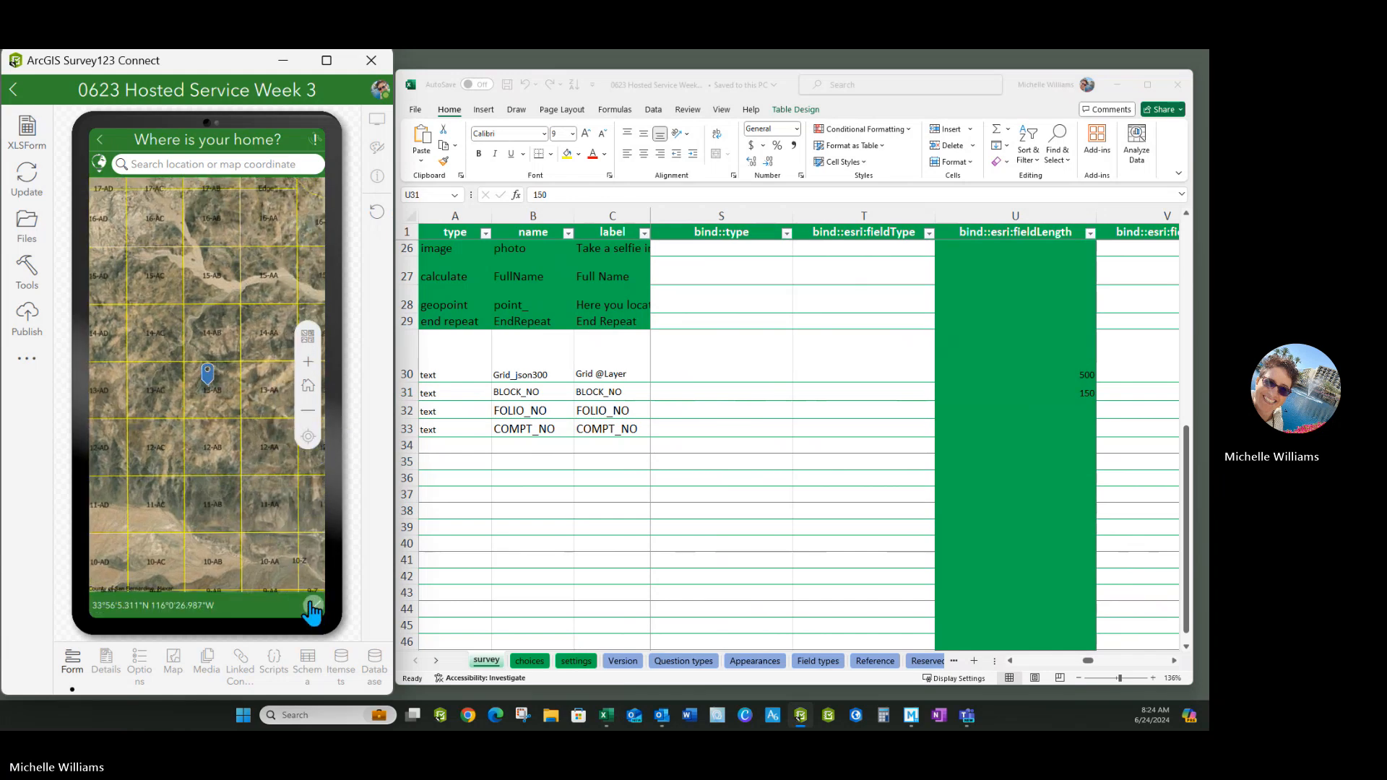
scroll(164, 432, "down", 4)
scroll(164, 432, "down", 10)
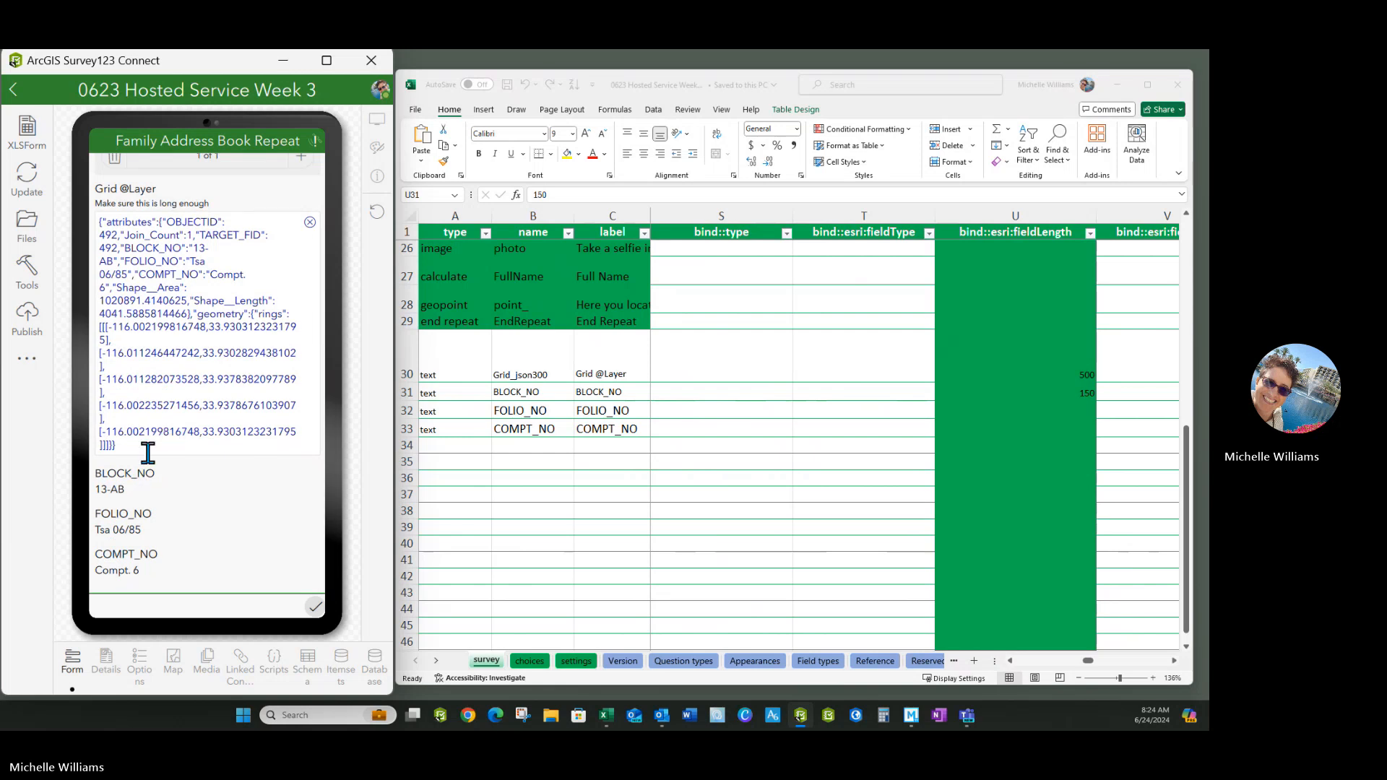
left_click_drag(137, 452, 96, 430)
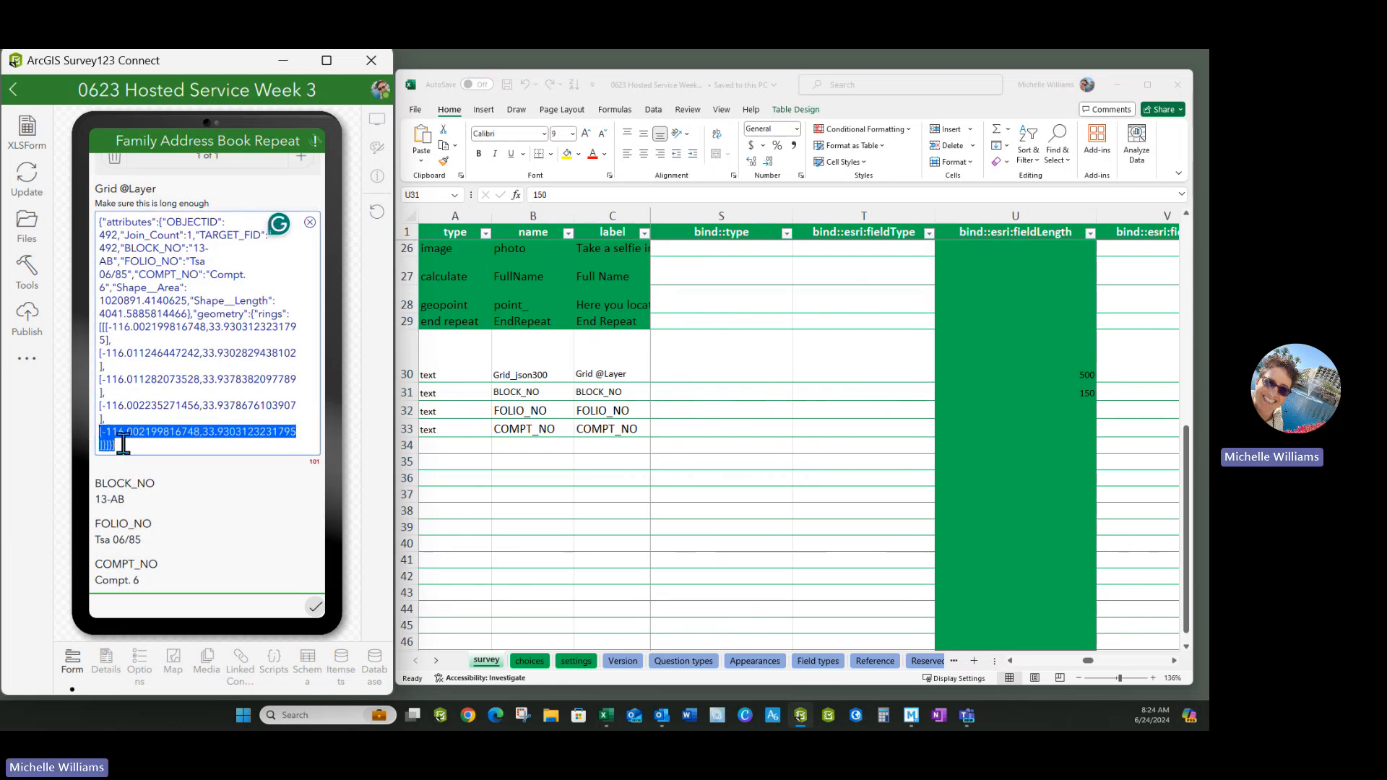
left_click(122, 443)
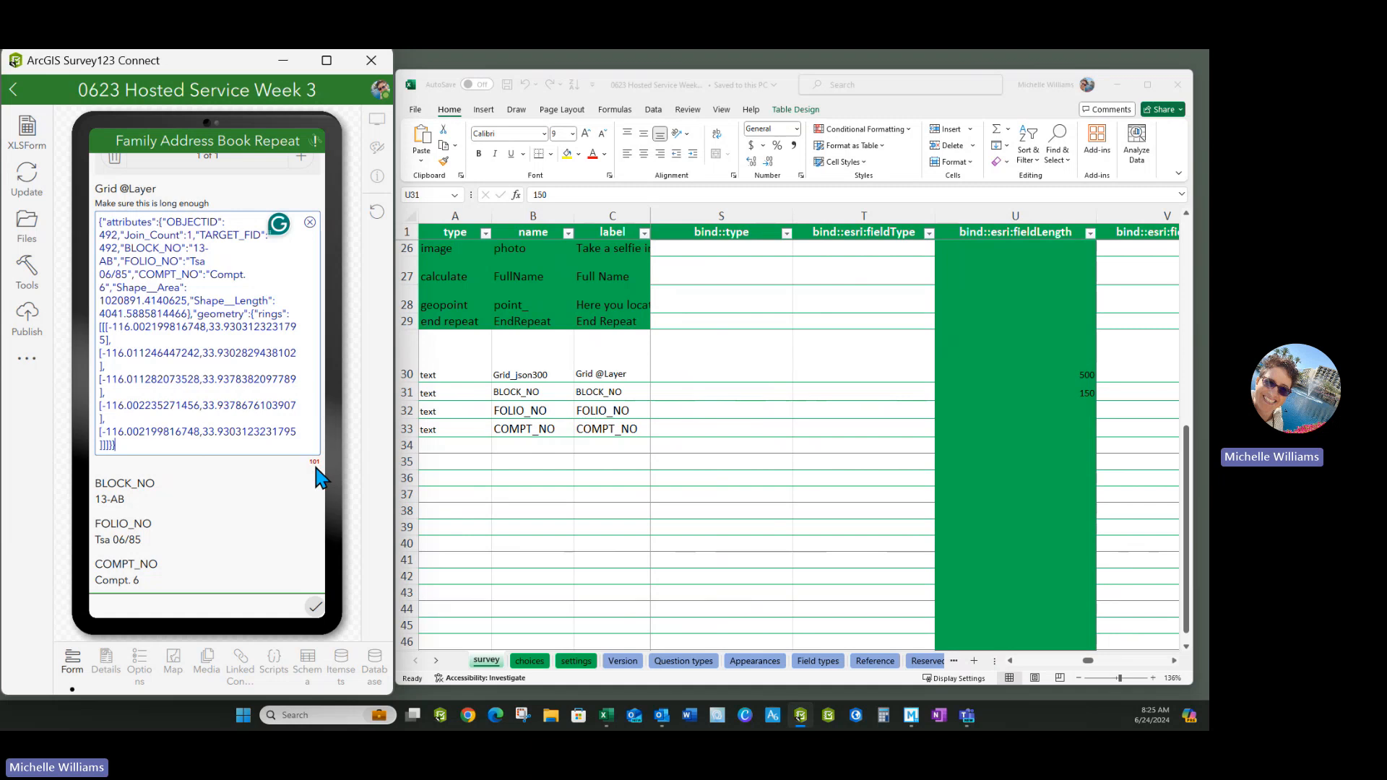
left_click(1074, 362)
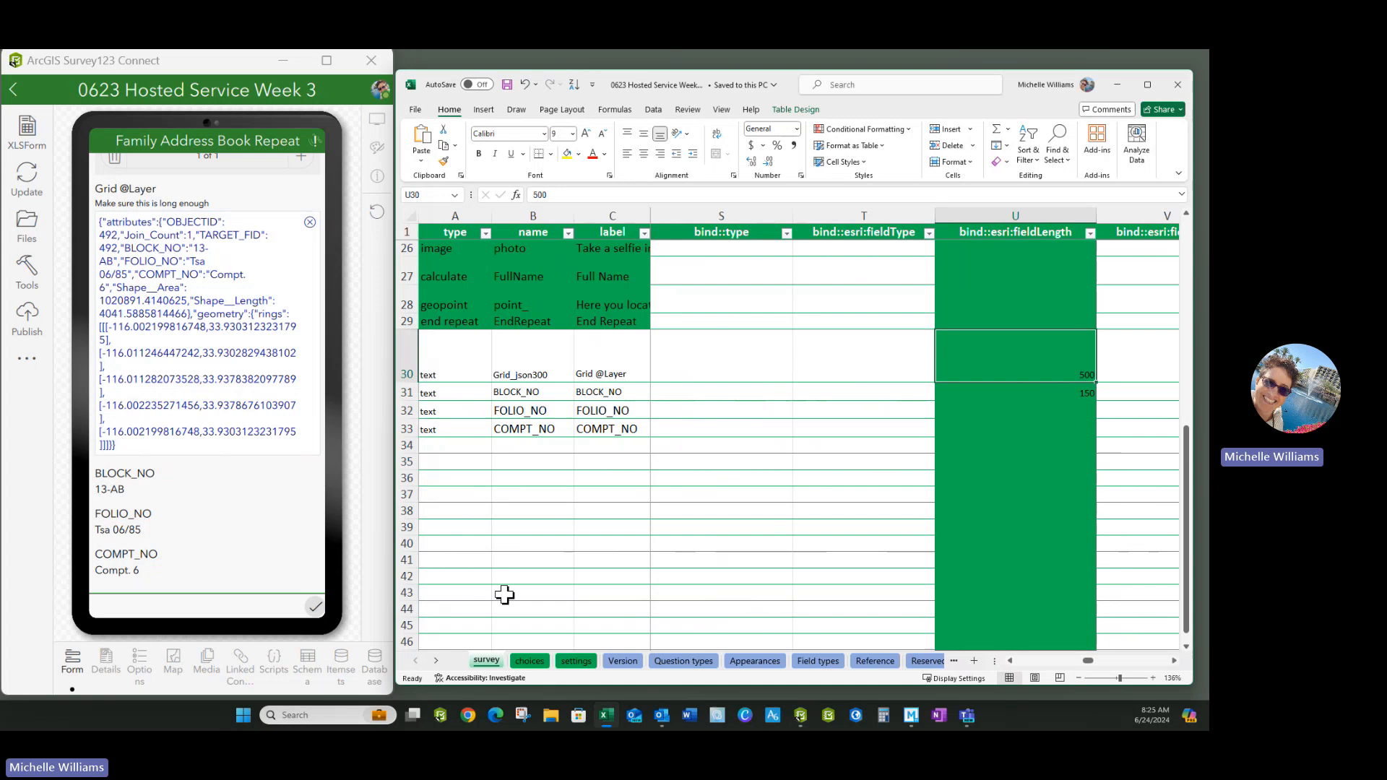
left_click(253, 449)
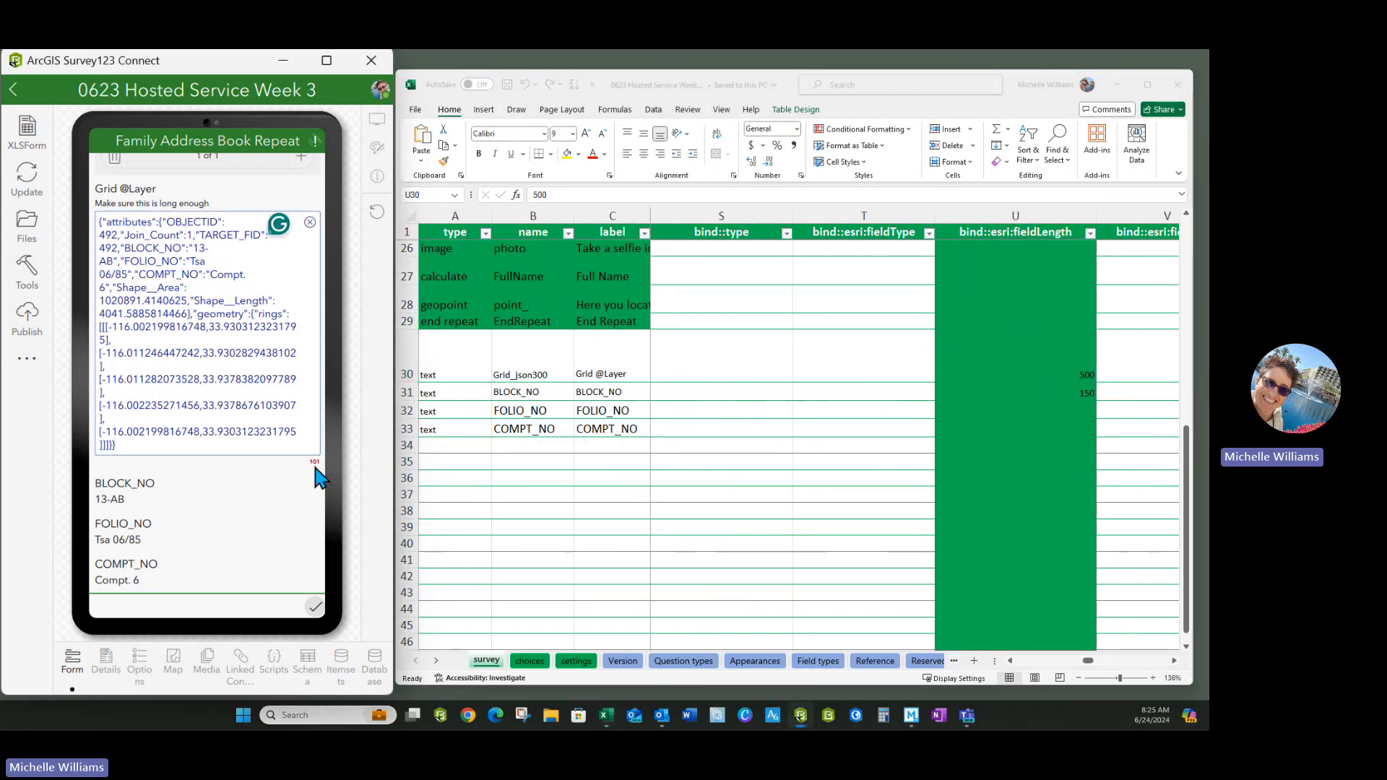
left_click(444, 370)
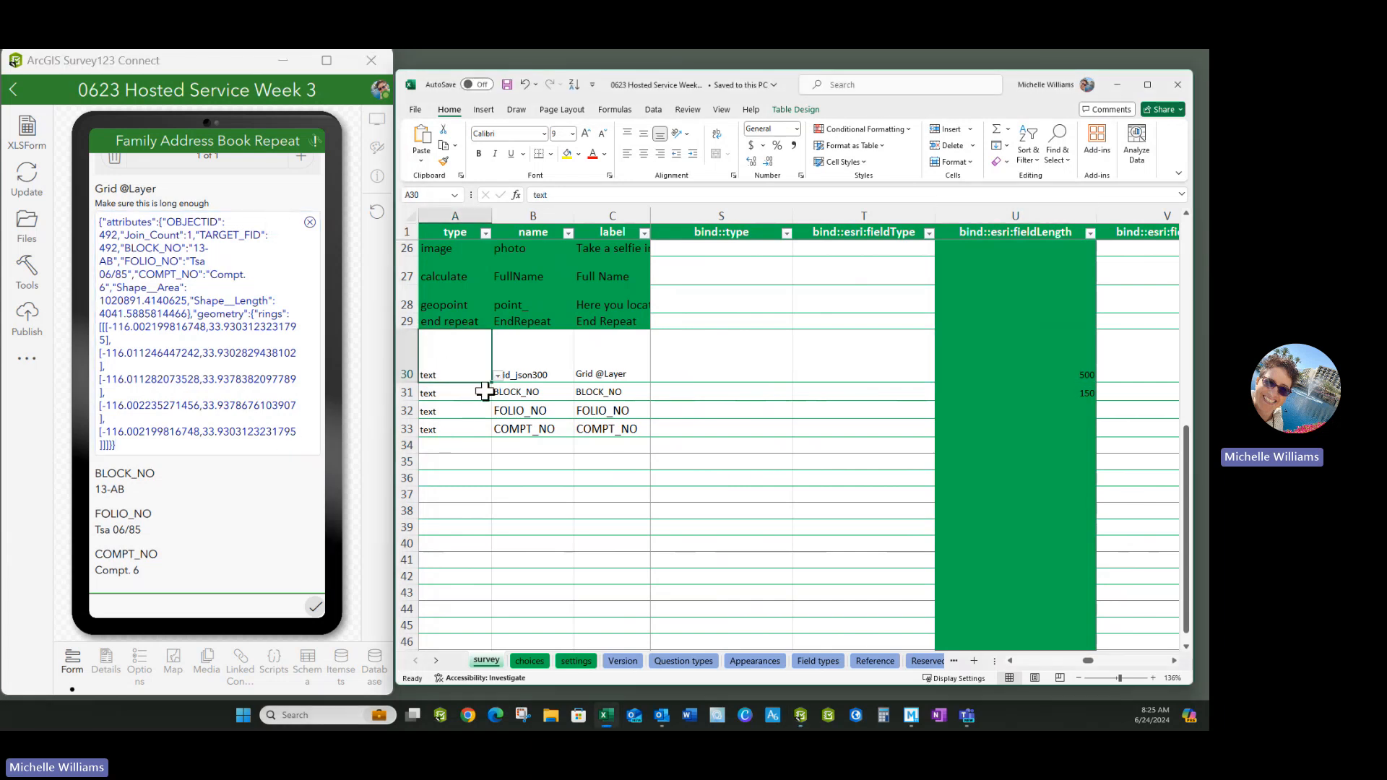
left_click(549, 367)
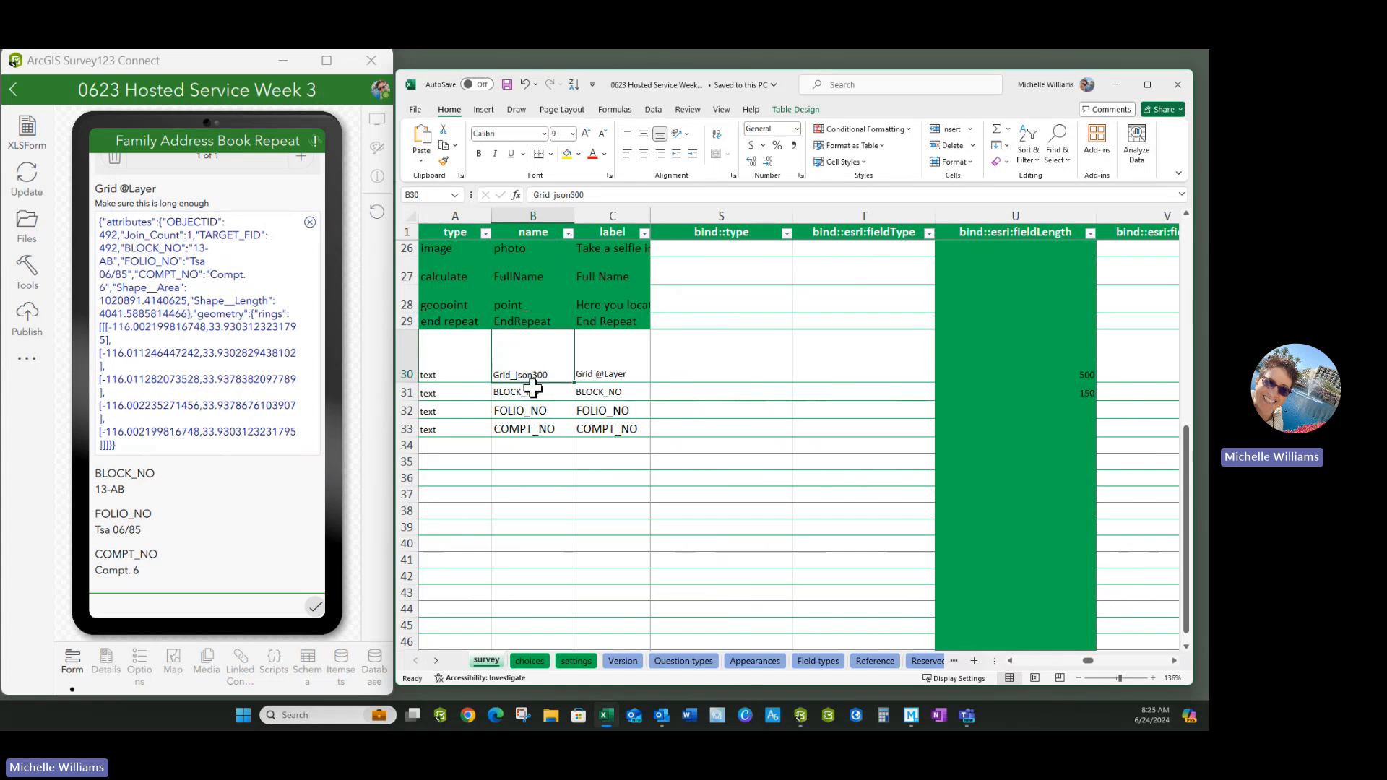
left_click_drag(536, 396, 540, 428)
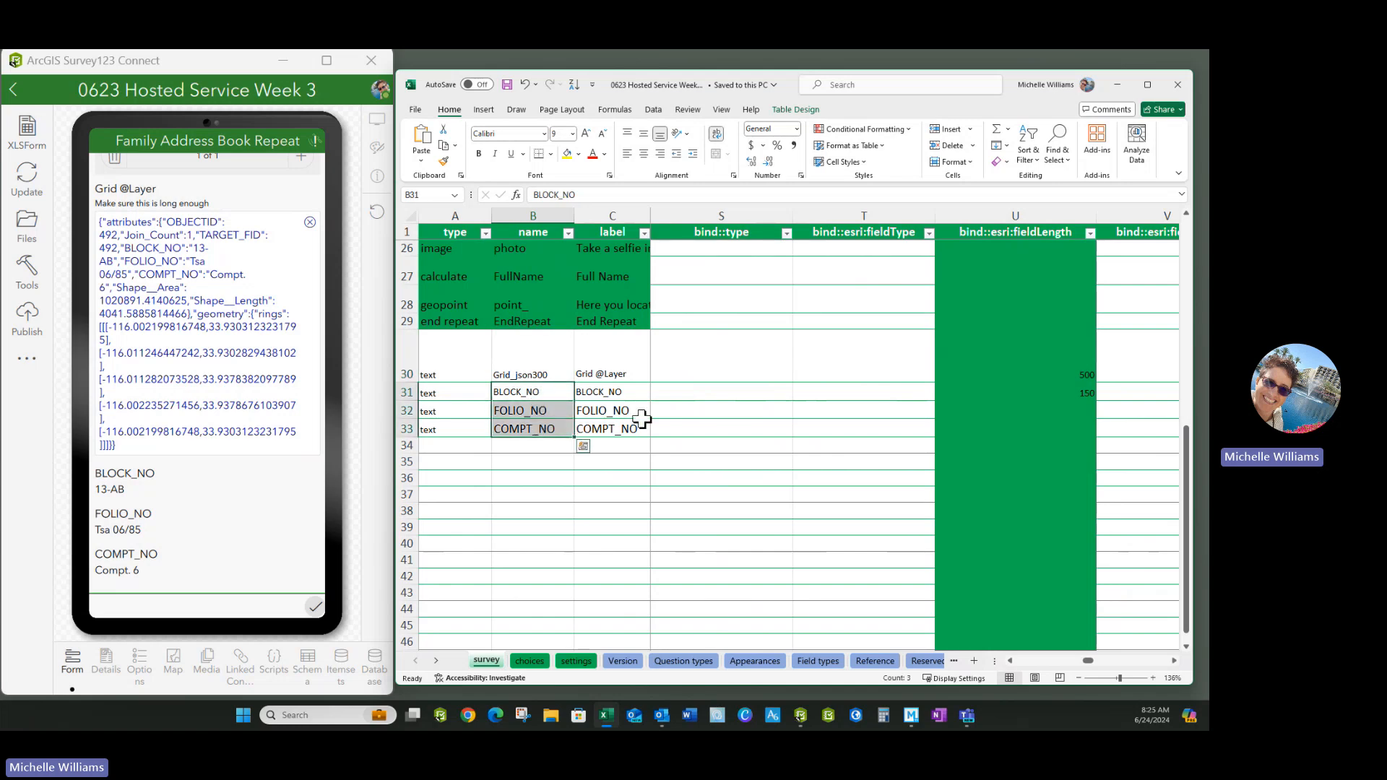
left_click(619, 426)
key("Right")
key("Right")
key("Right")
key("Right")
key("Right")
key("Right")
key("Right")
key("Right")
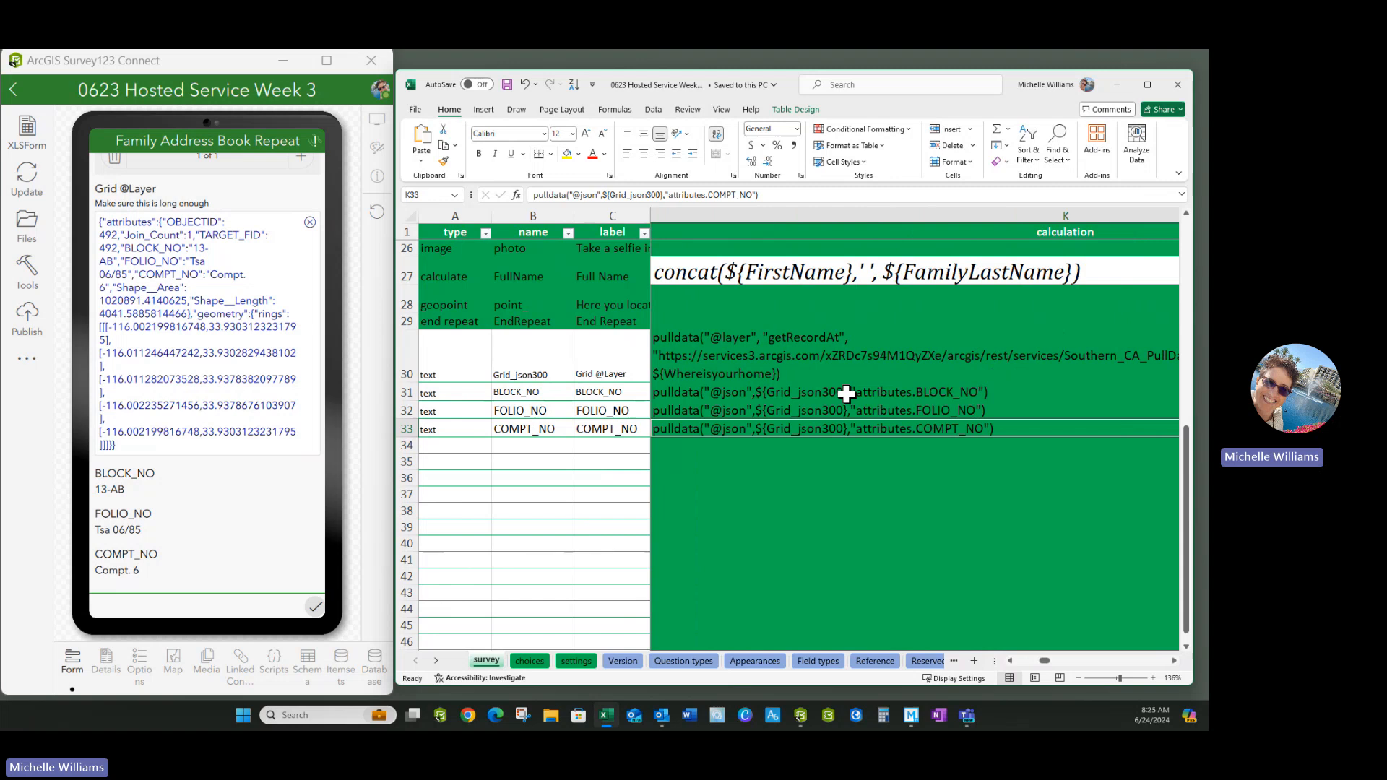
double_click(539, 372)
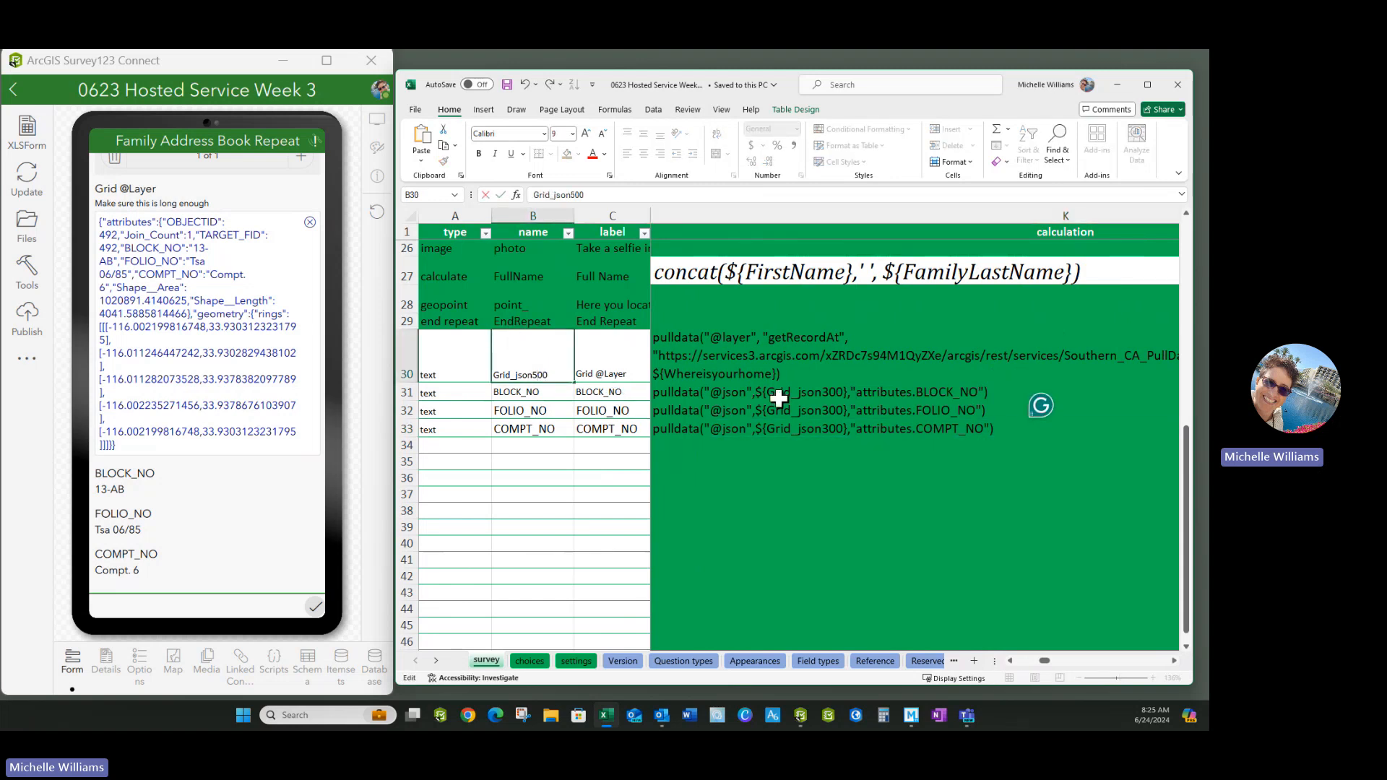
double_click(828, 392)
key("BackSpace")
type("5")
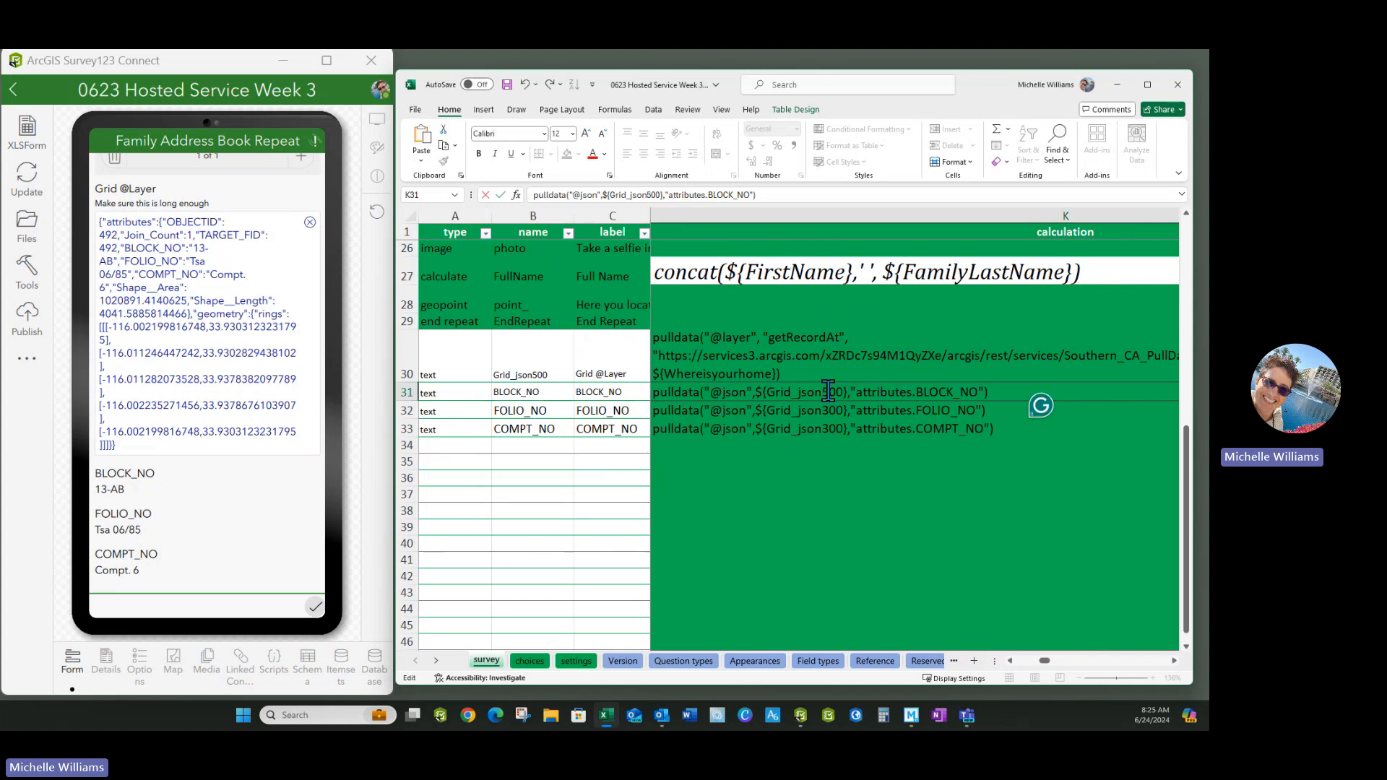
double_click(830, 409)
key("BackSpace")
type("5")
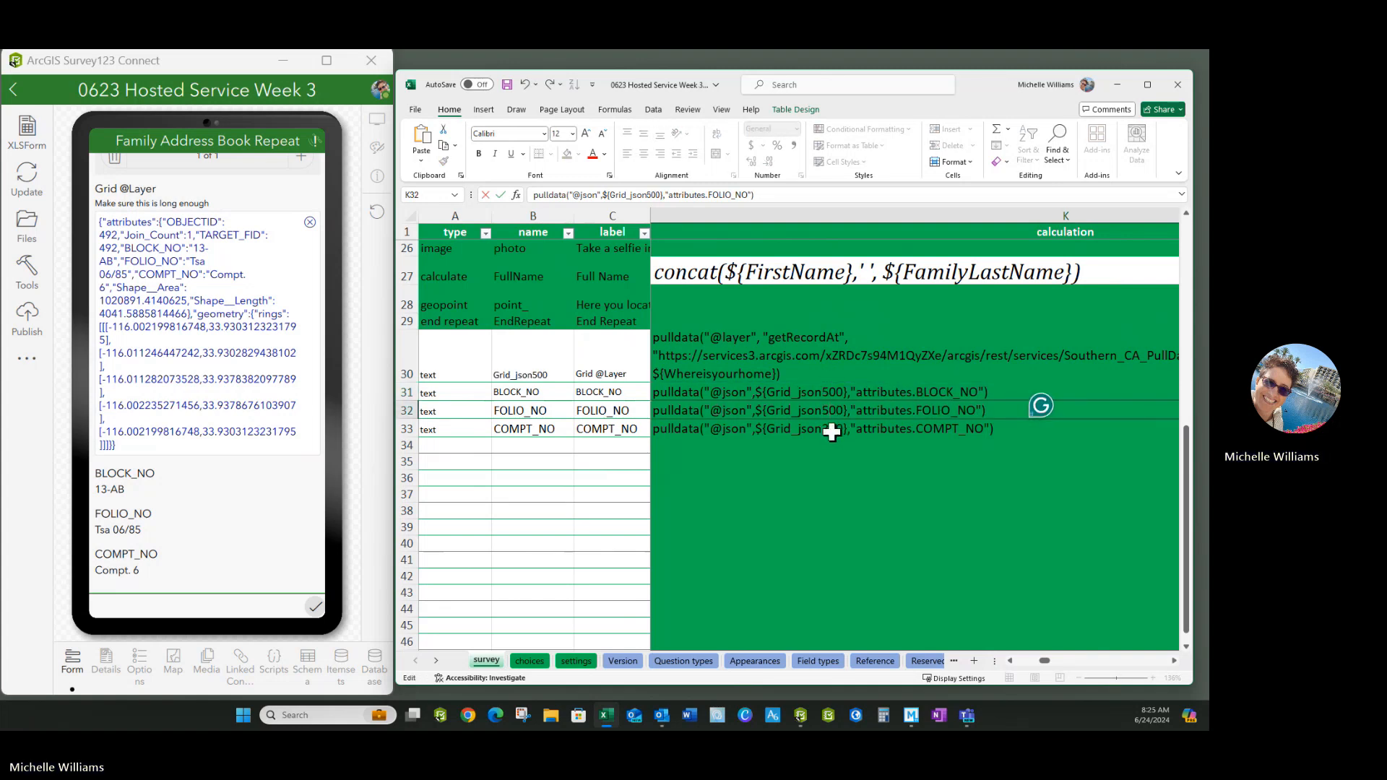
key("Return")
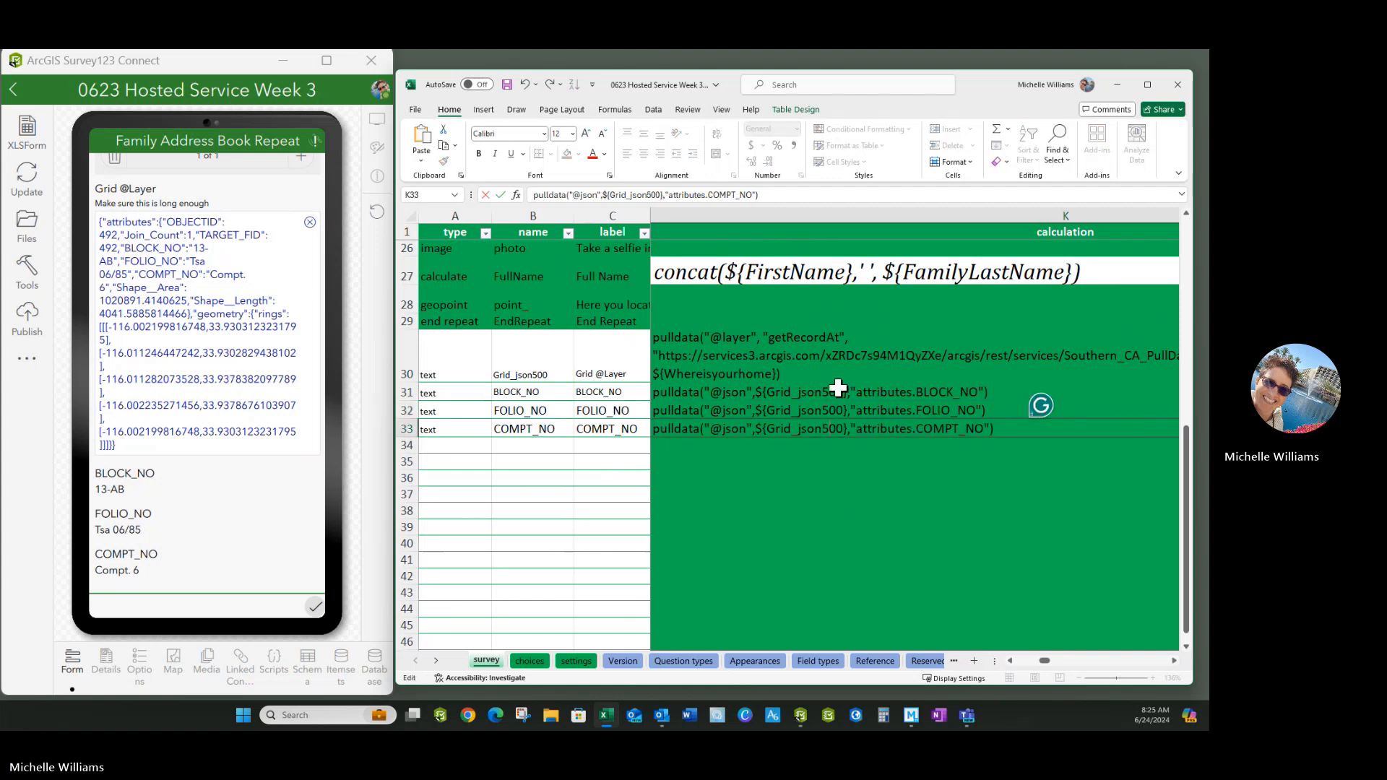
left_click(848, 509)
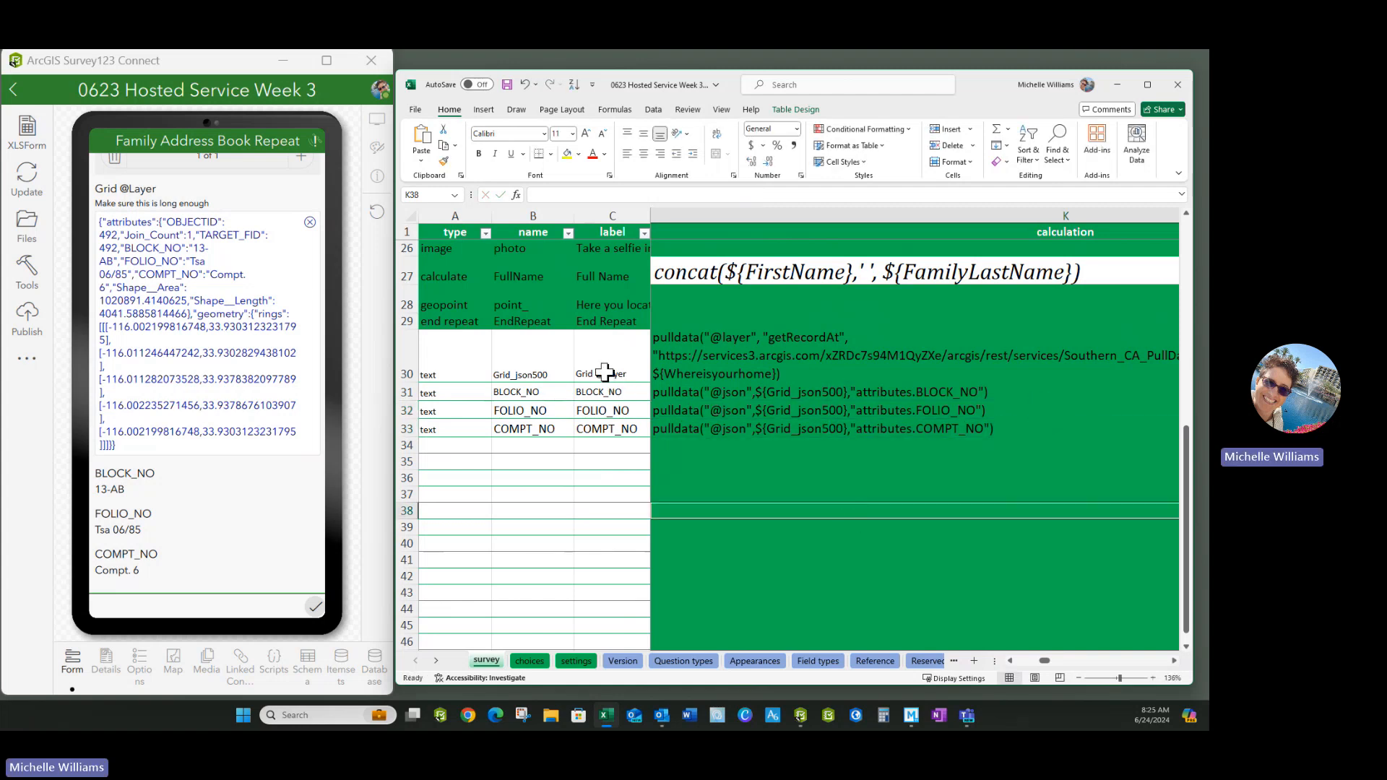
left_click(523, 374)
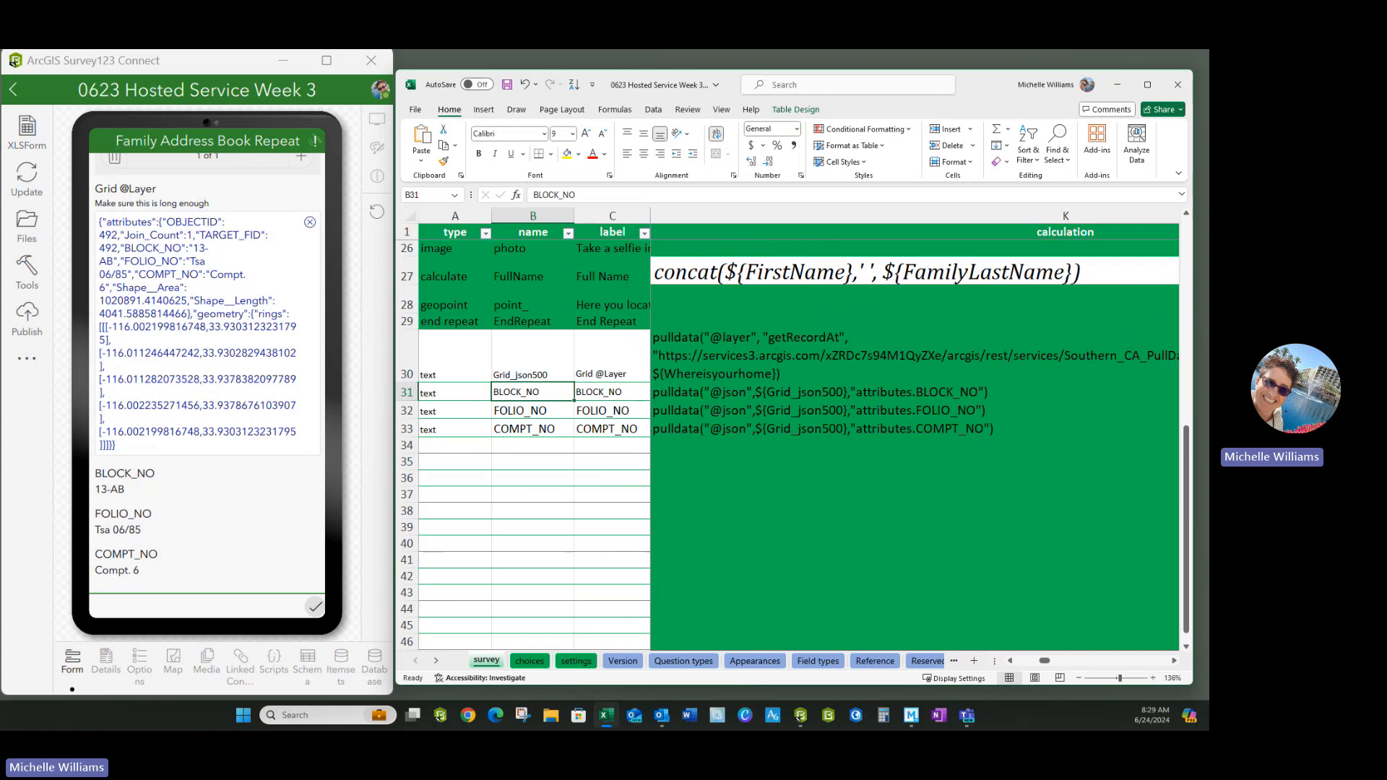
key("alt+Tab")
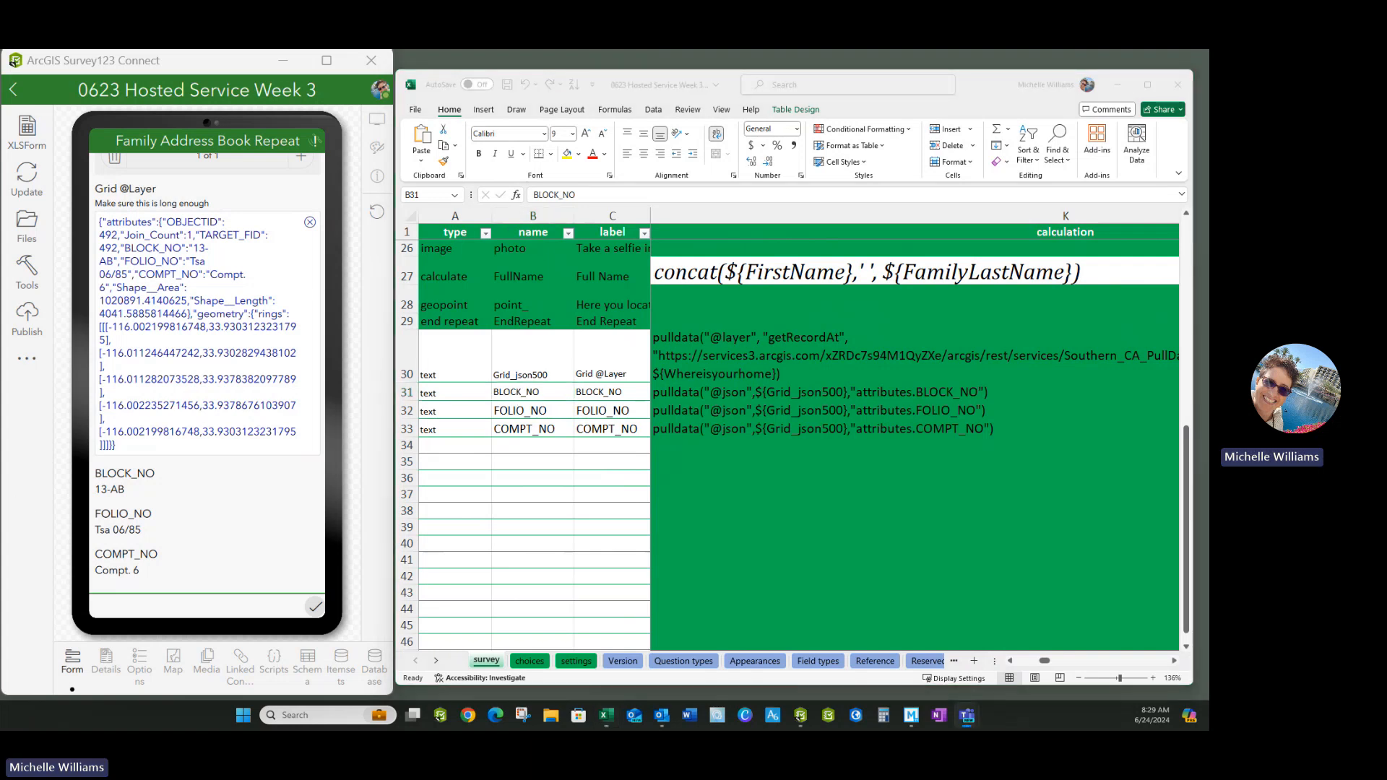